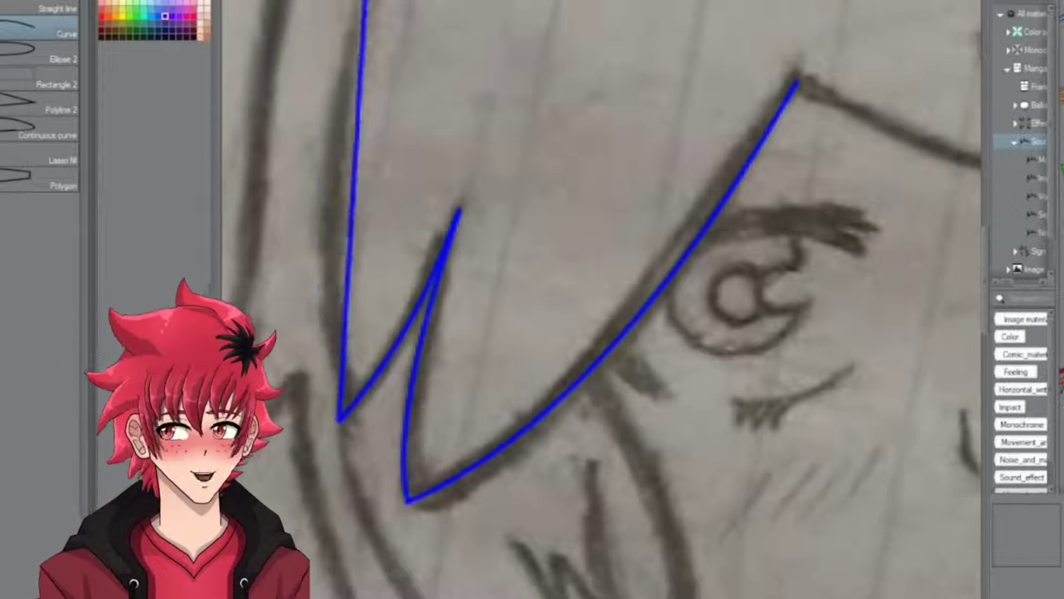
Trace the fringe's lower edge with blue curves from the peak above the left eye across to the outer side of the right eye
scroll(532, 304, up, 4)
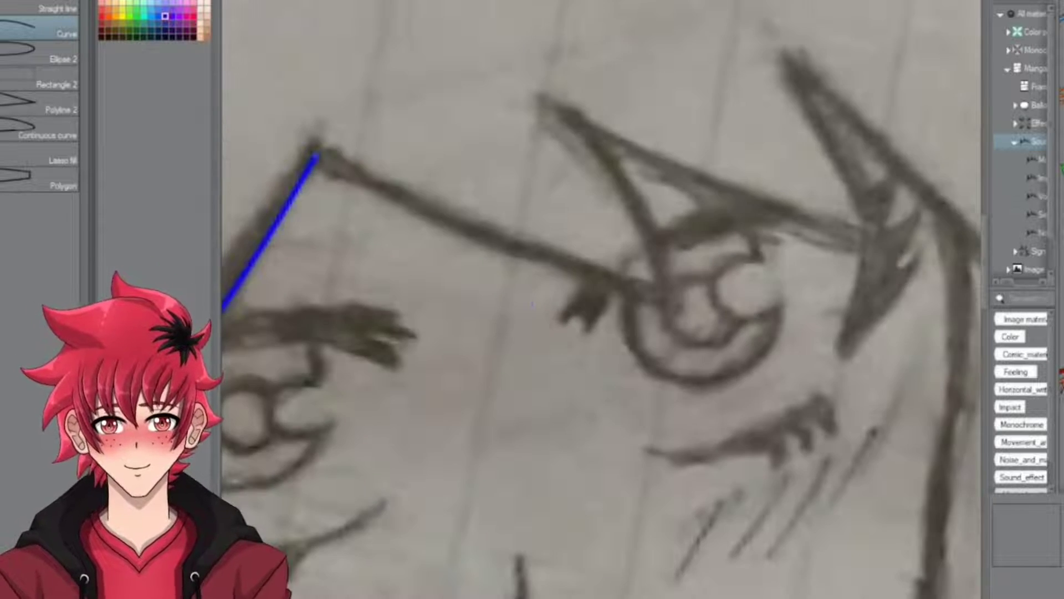
scroll(665, 293, up, 1)
scroll(499, 83, down, 4)
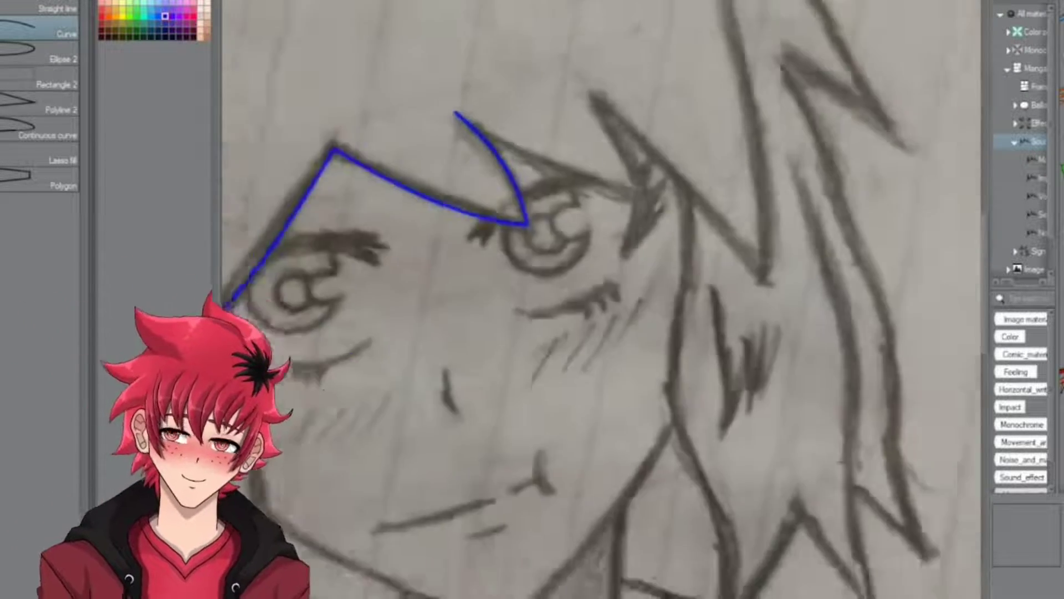
scroll(567, 151, up, 5)
click(257, 58)
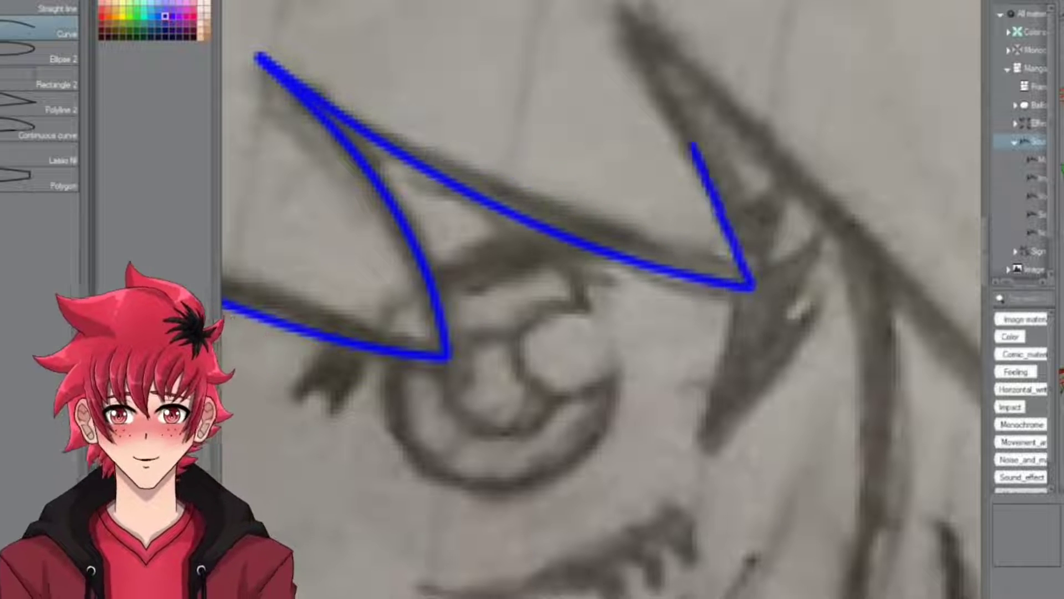
Trace the pointed fringe strand beside the right eye and continue up the fringe's right outer edge
scroll(349, 246, down, 2)
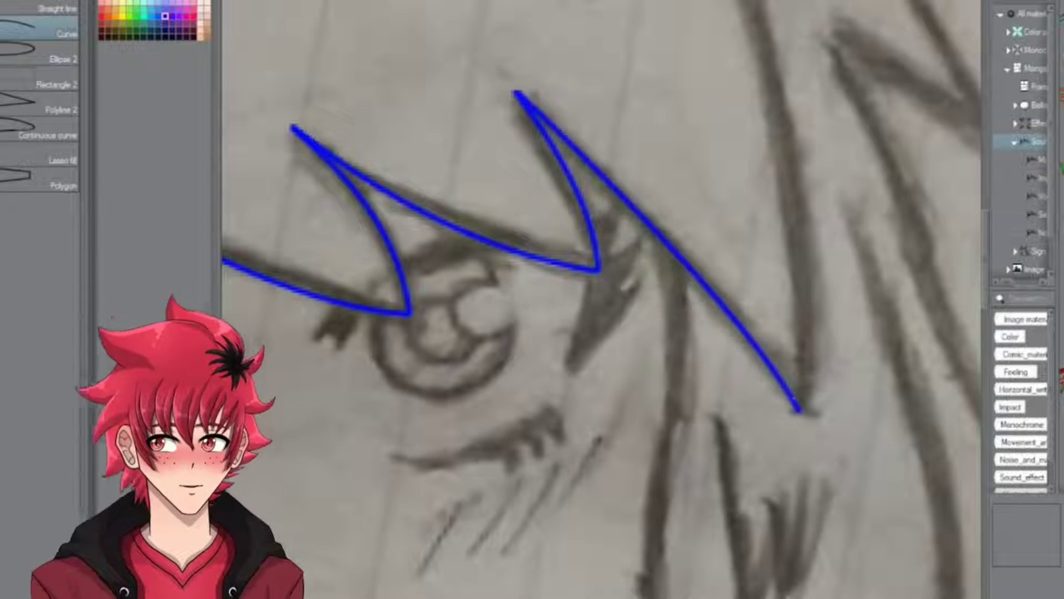
scroll(799, 410, down, 1)
click(798, 410)
scroll(798, 404, up, 3)
scroll(610, 332, down, 3)
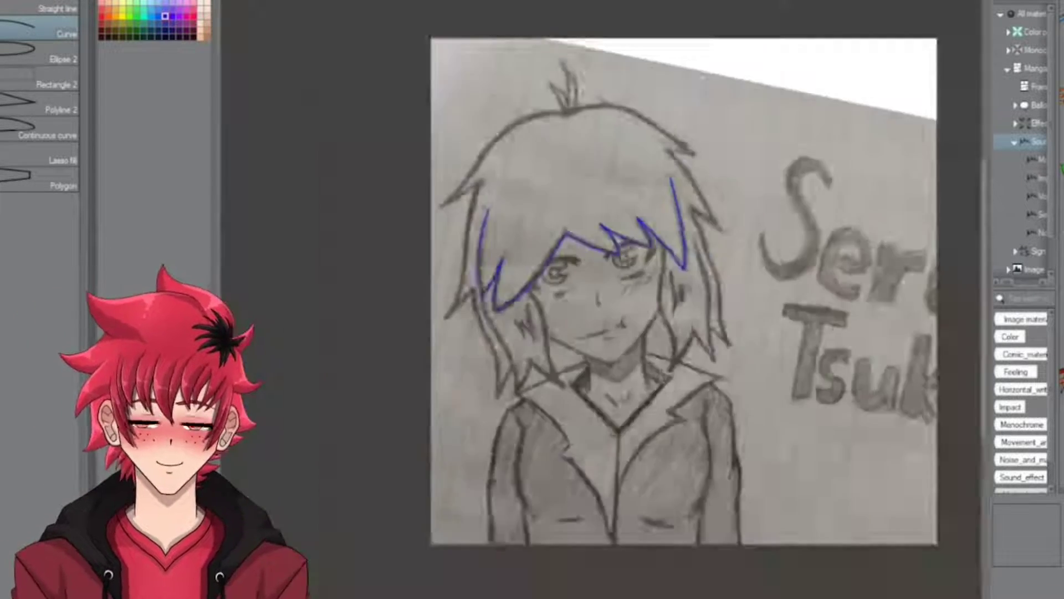
Trace the inner edge of the right side lock from the fringe down past the cheek to the collar
scroll(546, 238, up, 3)
scroll(697, 230, down, 4)
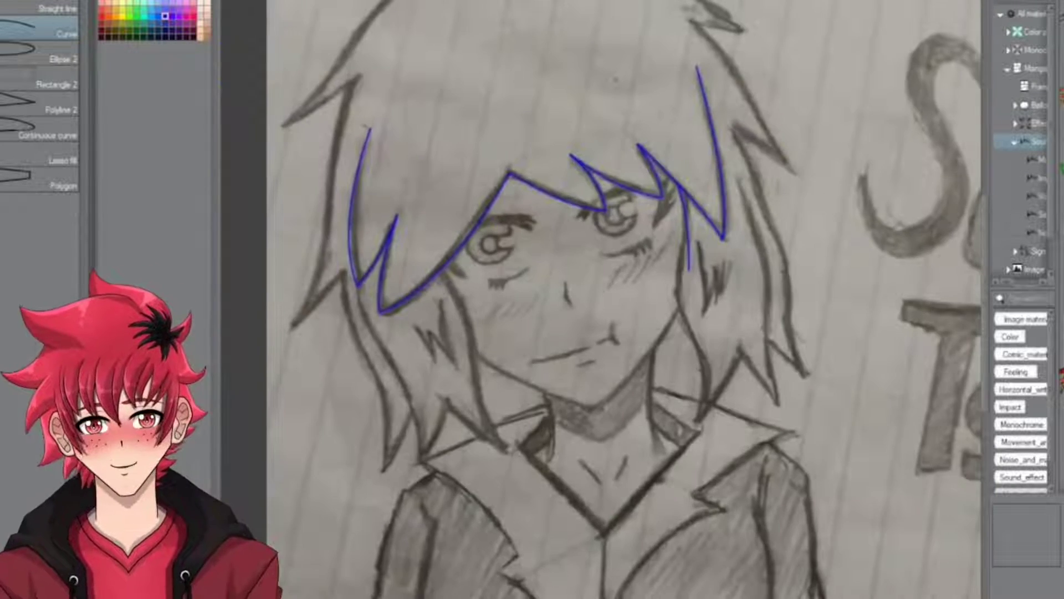
scroll(687, 244, up, 4)
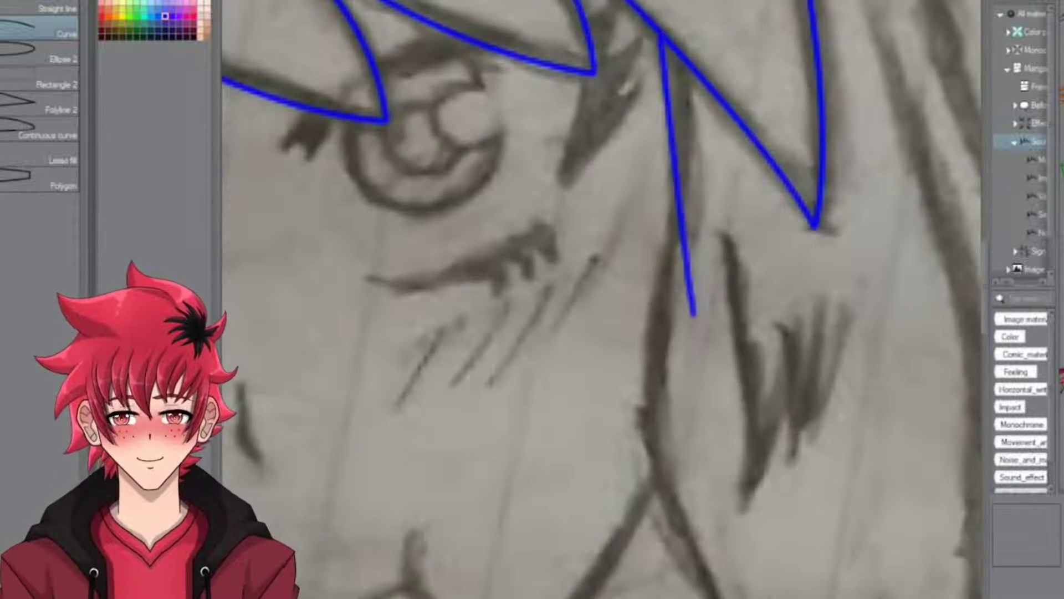
scroll(605, 299, down, 4)
scroll(604, 299, up, 4)
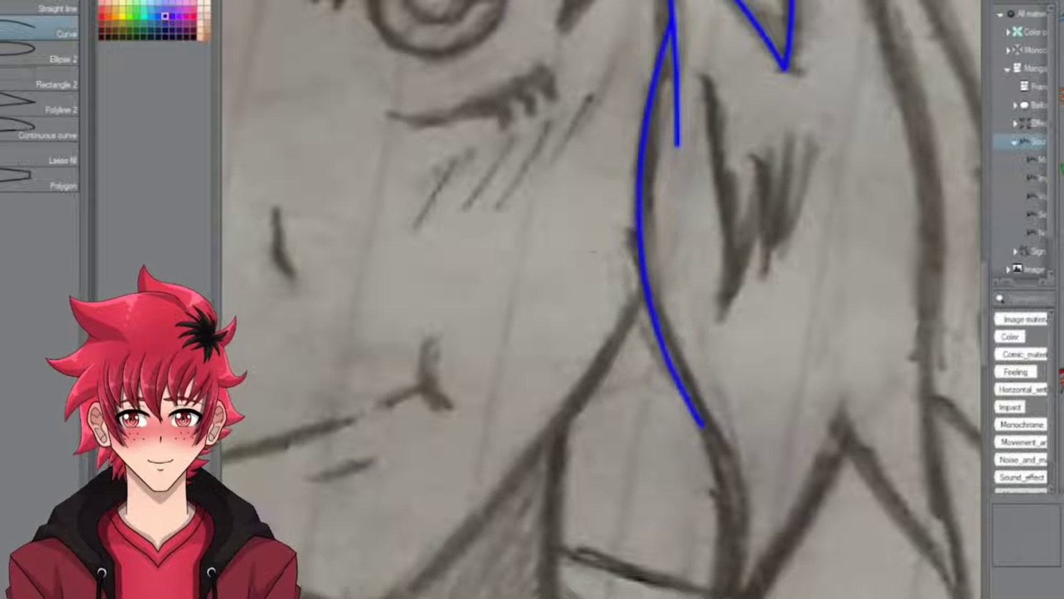
scroll(604, 299, up, 2)
scroll(615, 452, down, 1)
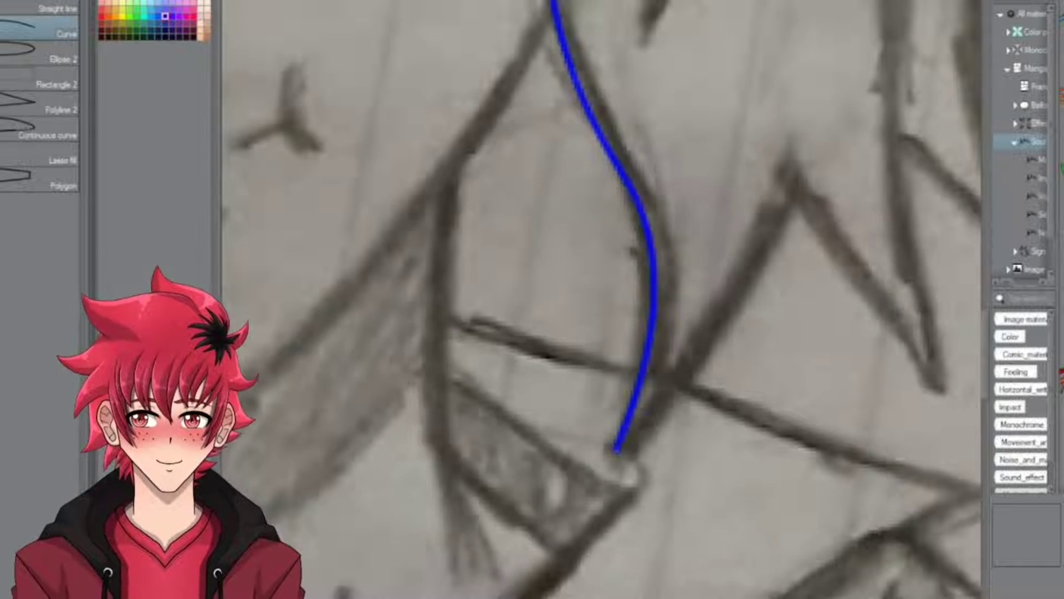
Trace the right side lock's notched tips above the collar and its outer edge back up to the fringe
scroll(730, 254, up, 1)
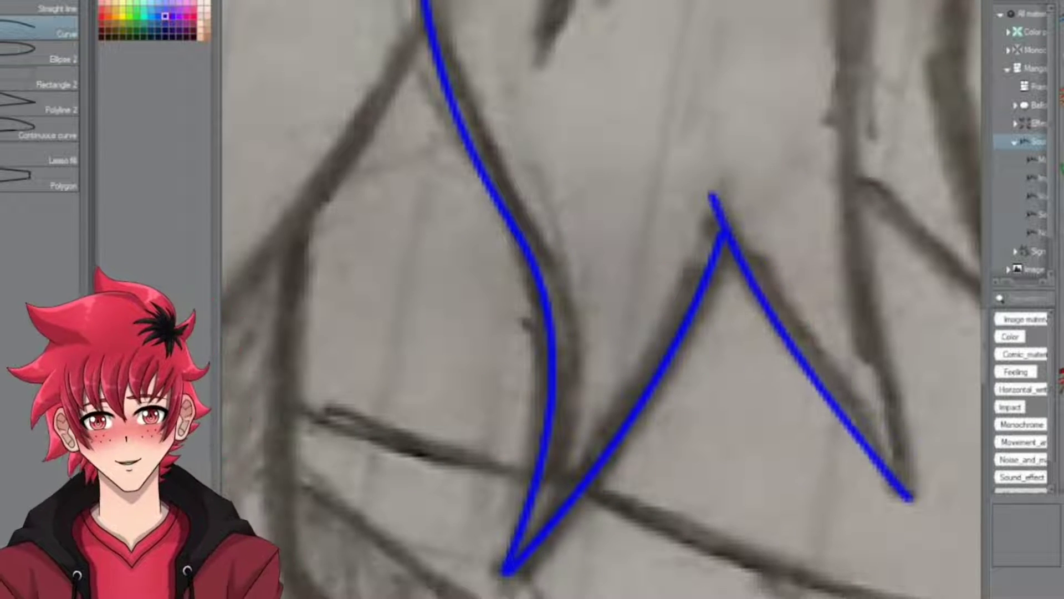
scroll(659, 211, down, 1)
scroll(604, 299, down, 2)
scroll(604, 299, up, 2)
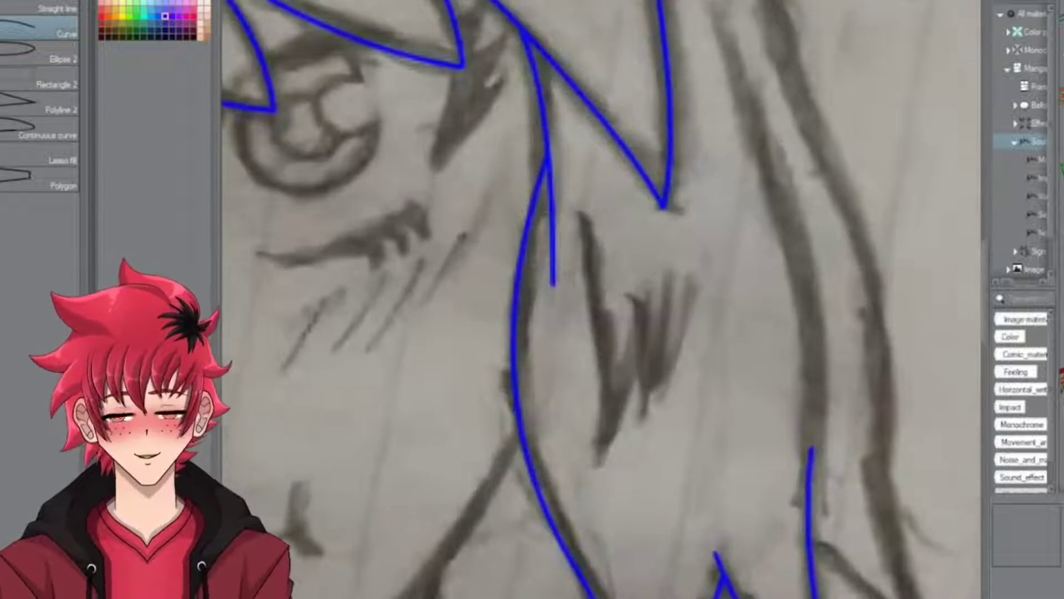
drag(813, 446, 718, 0)
scroll(602, 300, down, 5)
scroll(602, 299, up, 5)
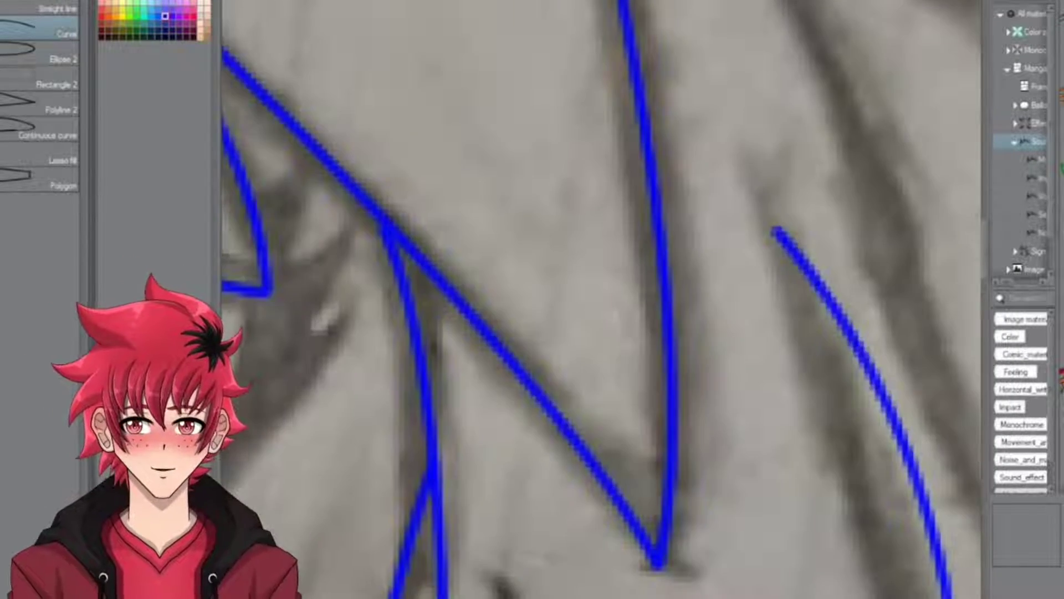
Trace the small zigzag strands inside the right side lock
scroll(601, 299, down, 5)
scroll(601, 299, up, 6)
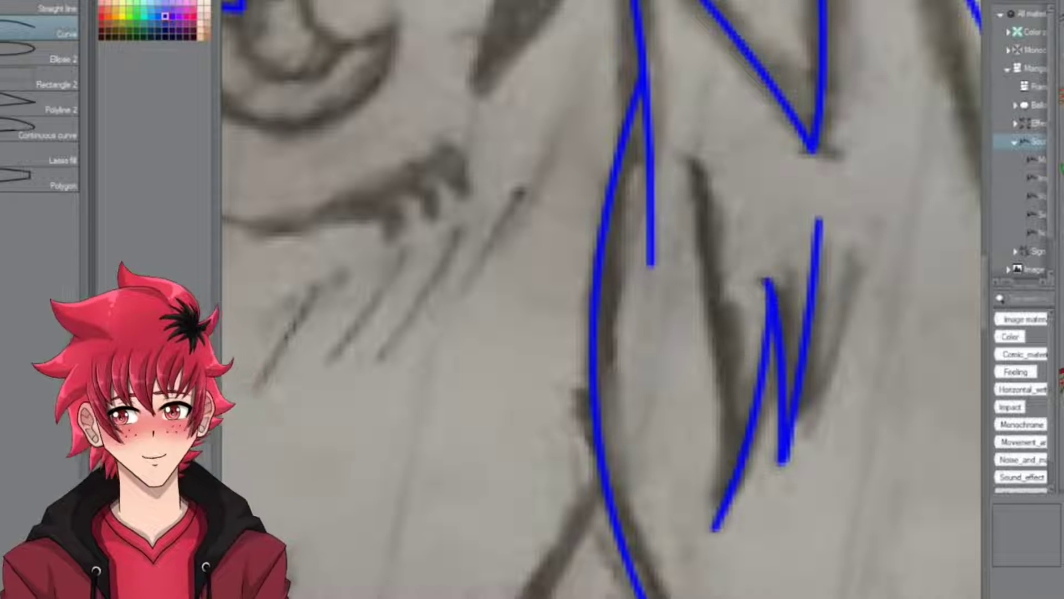
scroll(602, 299, up, 1)
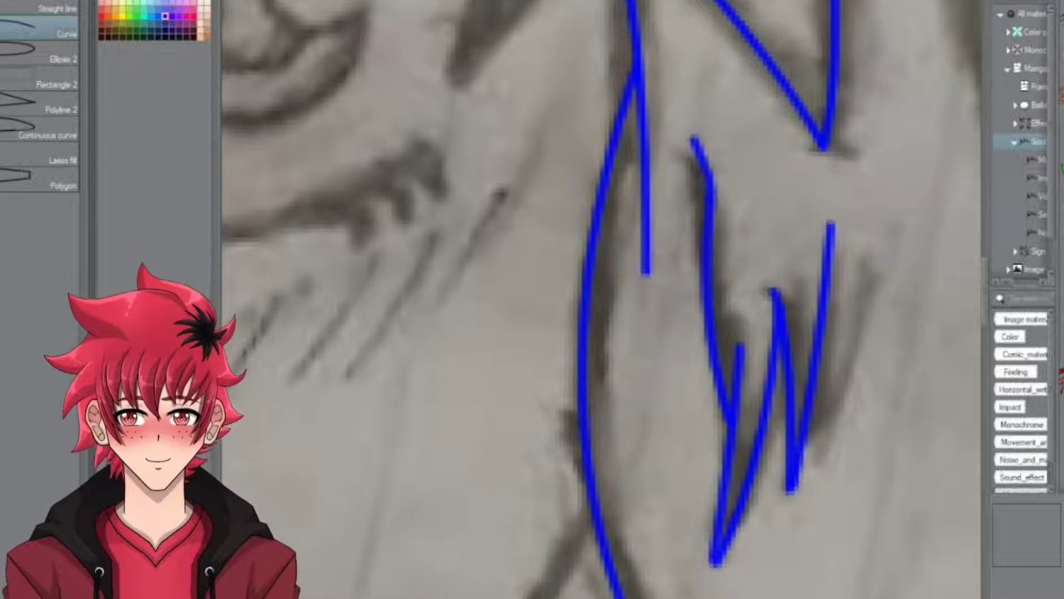
Select the traced right side lock with a rectangle and place a mirrored copy on the left side of the face
scroll(601, 300, down, 5)
scroll(601, 299, up, 4)
key(m)
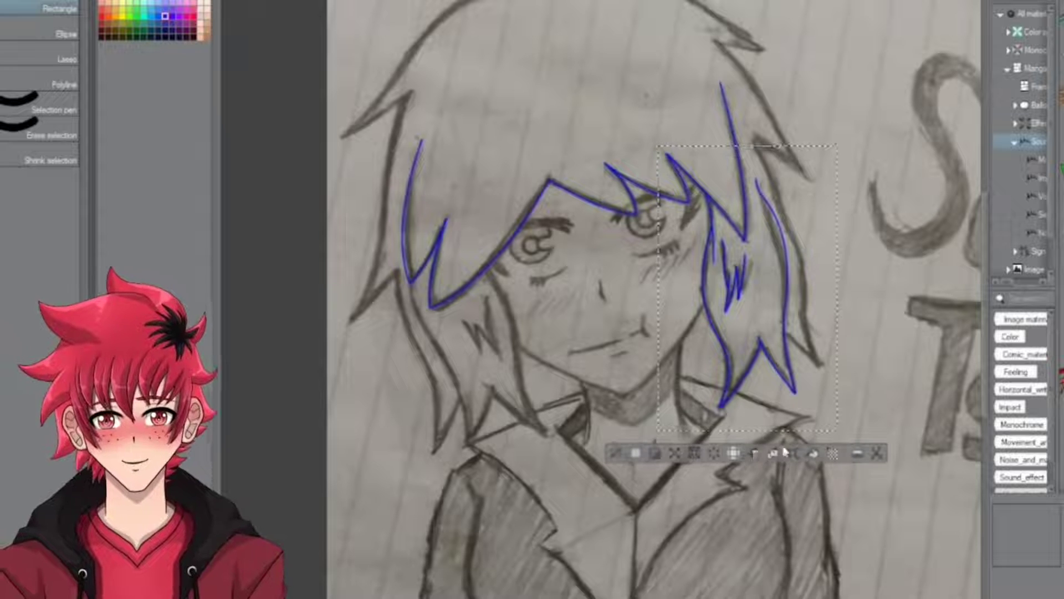
click(288, 259)
drag(748, 289, 467, 324)
Fine-tune the mirrored lock's placement over the sketched left lock and apply the transformation
scroll(467, 324, up, 2)
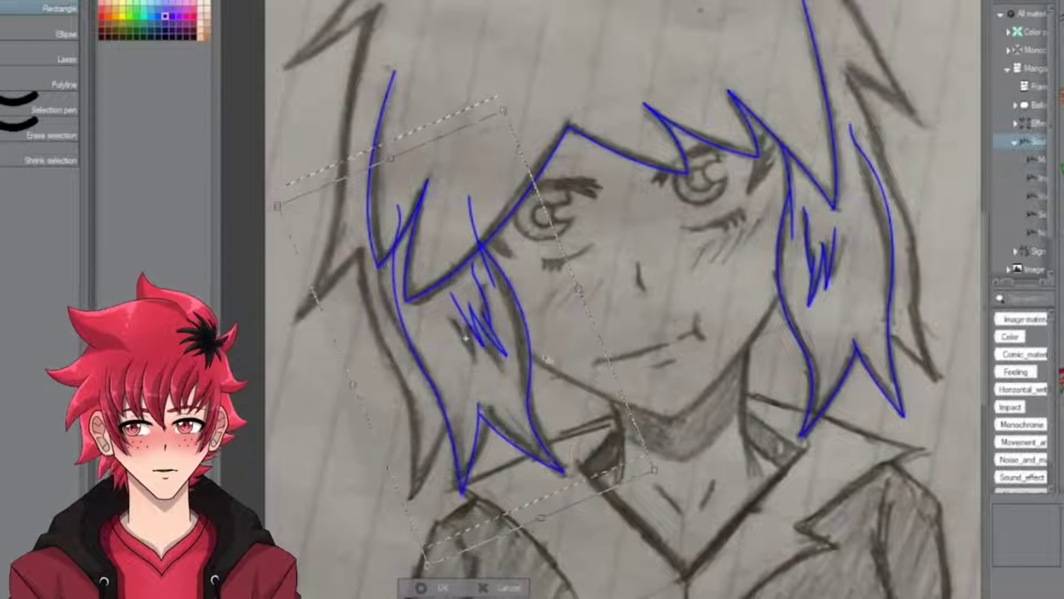
mouse_move(427, 562)
mouse_down()
mouse_move(423, 572)
mouse_move(423, 548)
mouse_up()
drag(505, 331, 514, 313)
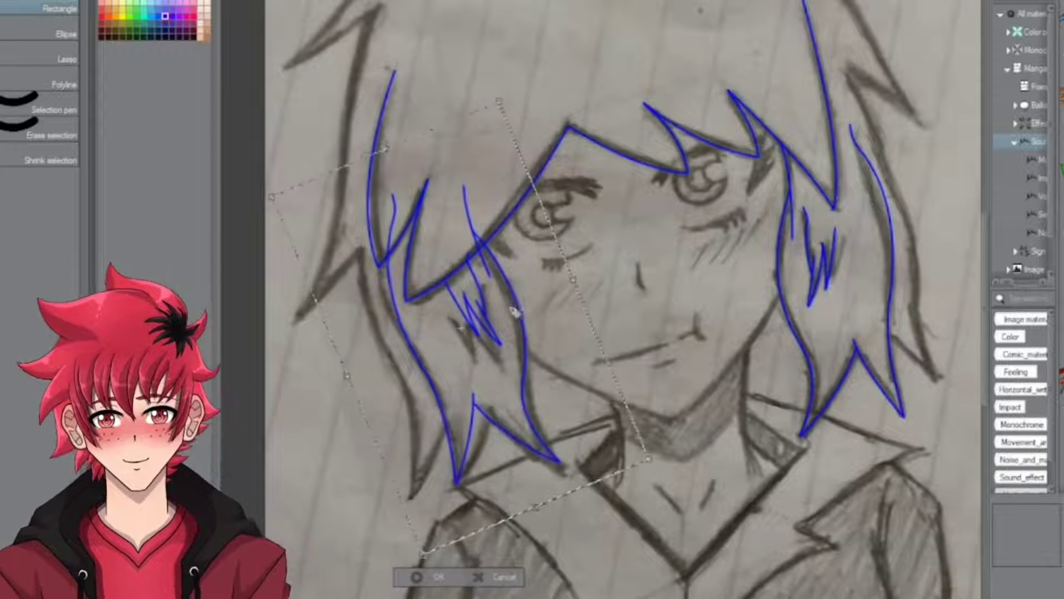
click(424, 578)
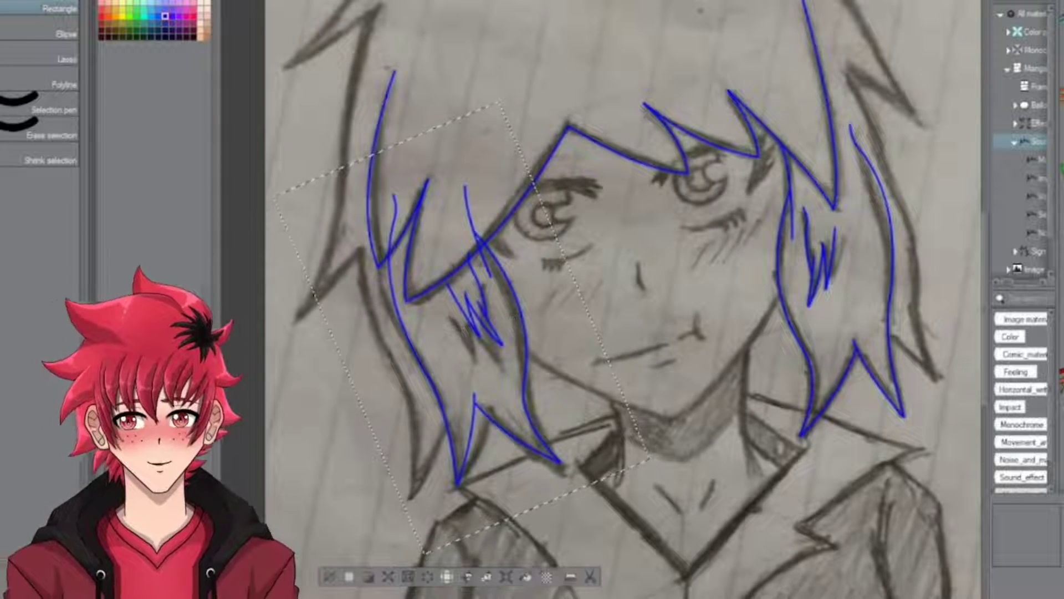
Erase the part of the mirrored lock's lines that overlaps the fringe, using the Snap eraser
scroll(395, 228, up, 5)
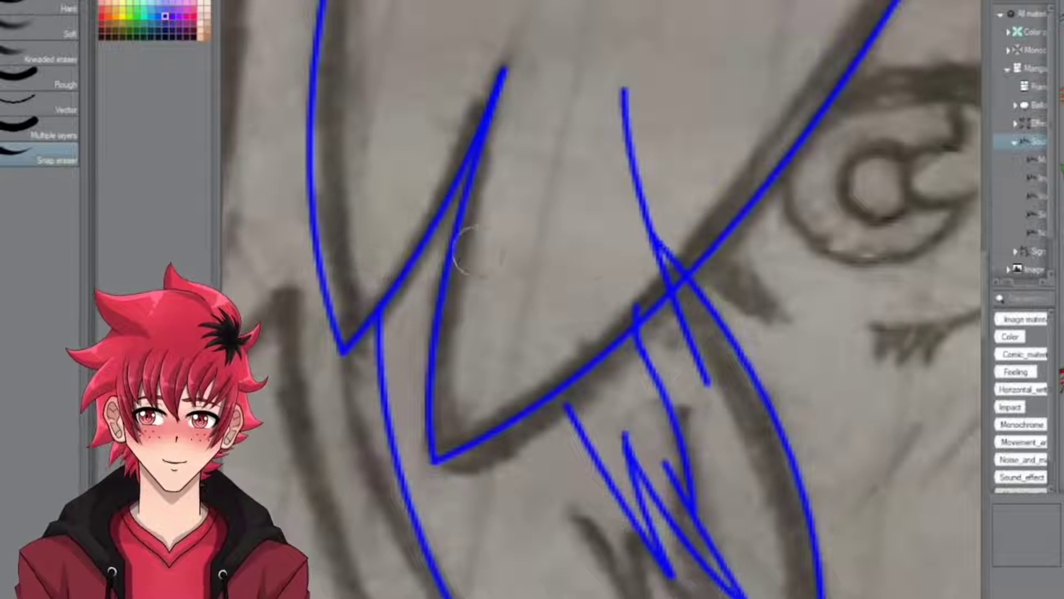
click(653, 260)
scroll(654, 270, down, 4)
scroll(654, 270, up, 1)
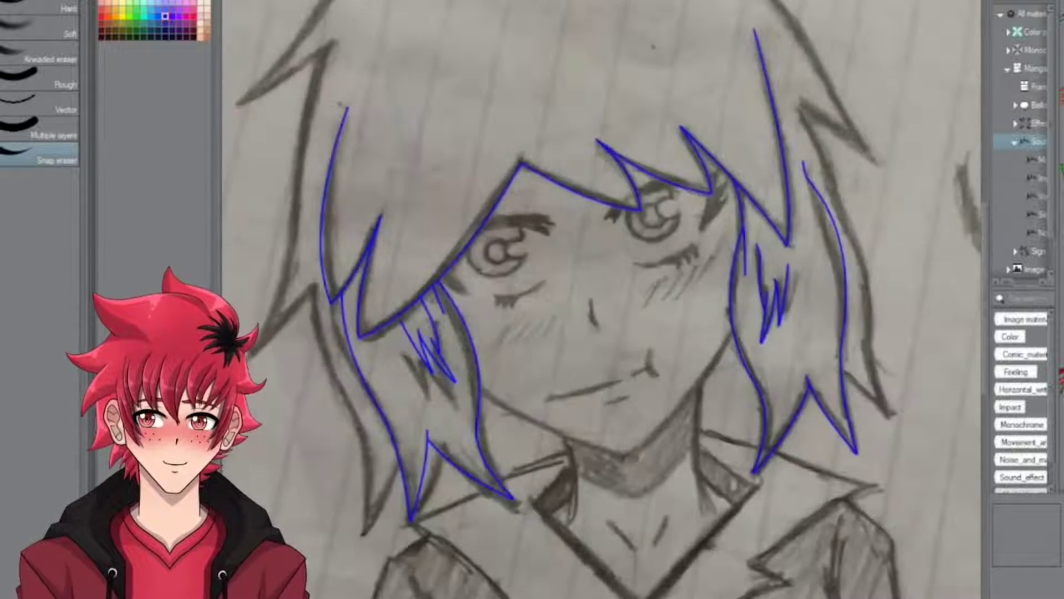
Trace the crown's left outline with the Curve tool from the hair tuft down around the upper-left spike
key(u)
scroll(604, 300, down, 3)
scroll(604, 166, up, 5)
drag(455, 241, 761, 100)
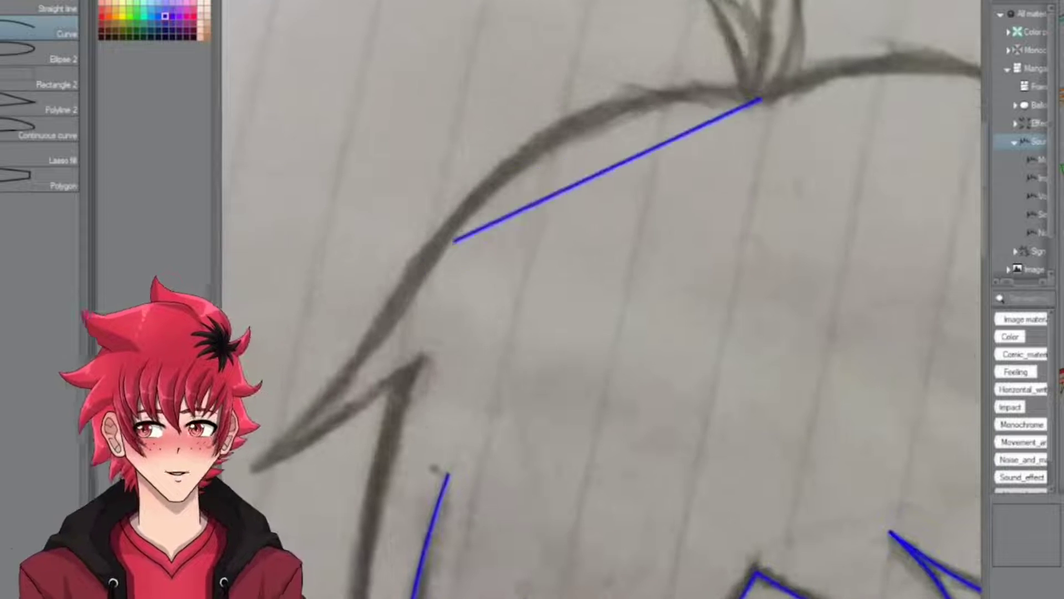
scroll(604, 299, down, 3)
scroll(499, 361, up, 5)
mouse_move(679, 95)
mouse_down()
mouse_move(313, 530)
mouse_move(673, 302)
mouse_up()
scroll(605, 299, down, 3)
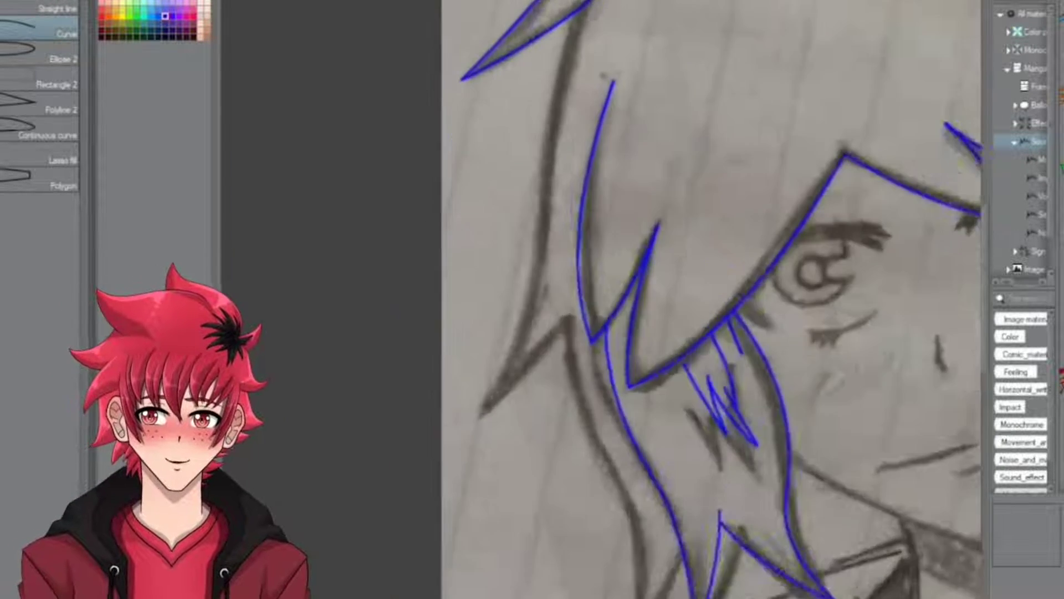
Trace the hair's left outer edge below the upper spike and both sides of the lower-left spike
scroll(605, 299, up, 3)
scroll(605, 299, down, 3)
scroll(604, 300, up, 3)
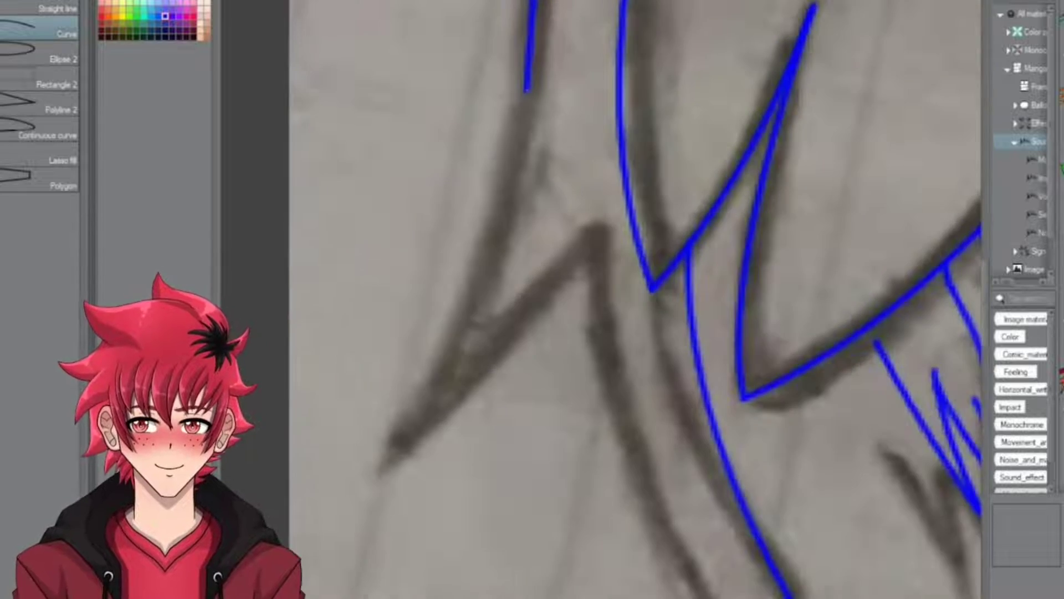
scroll(377, 466, up, 2)
drag(377, 466, 605, 219)
scroll(604, 299, down, 2)
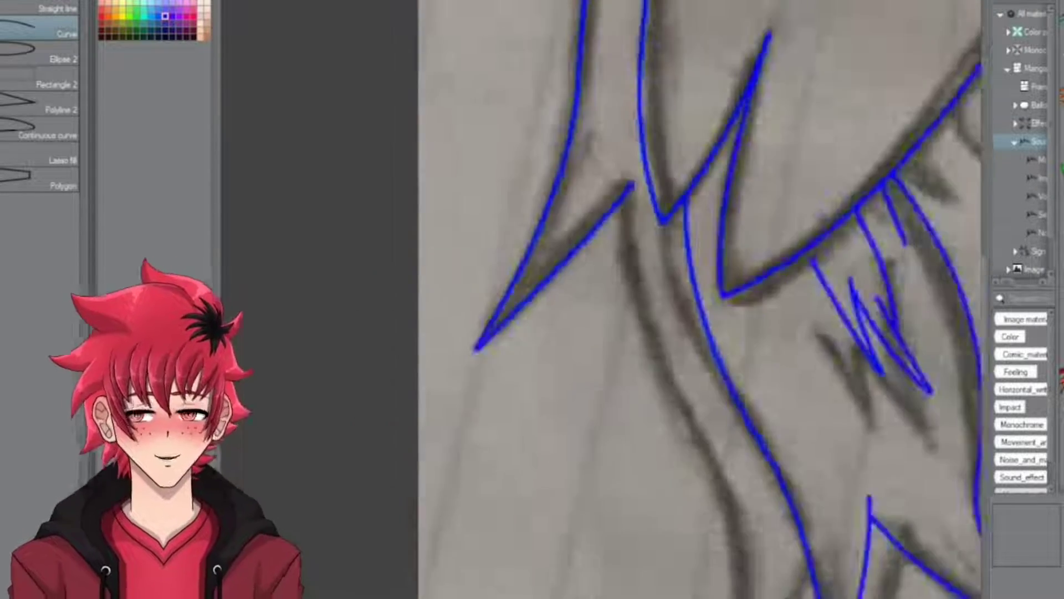
Trace the outer left lock from the lower spike down to its pointed tip and back to the side lock
scroll(604, 299, up, 1)
scroll(546, 45, up, 1)
drag(549, 39, 576, 231)
scroll(604, 299, down, 3)
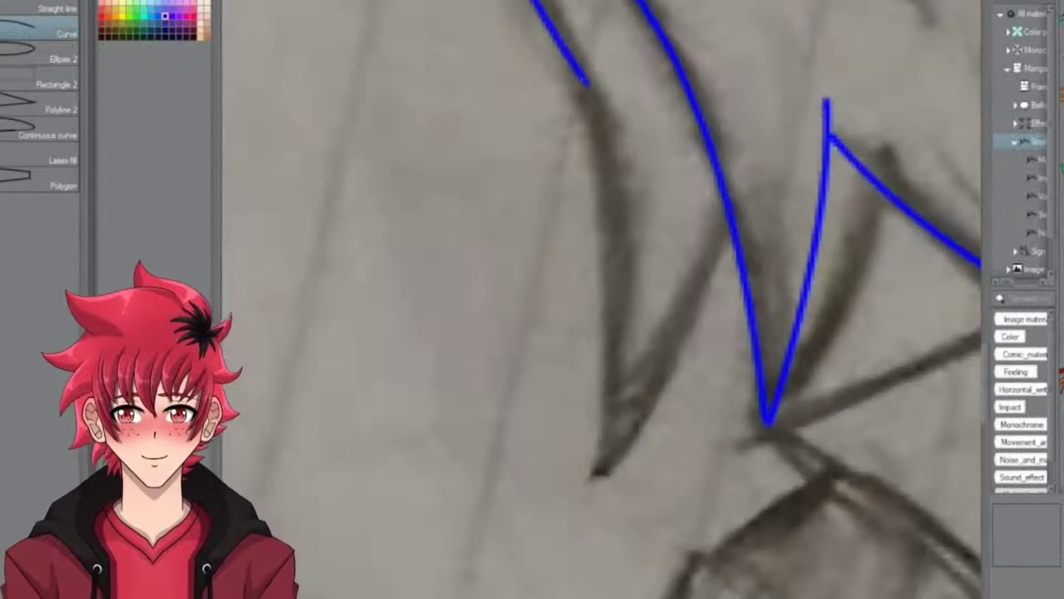
scroll(582, 493, up, 1)
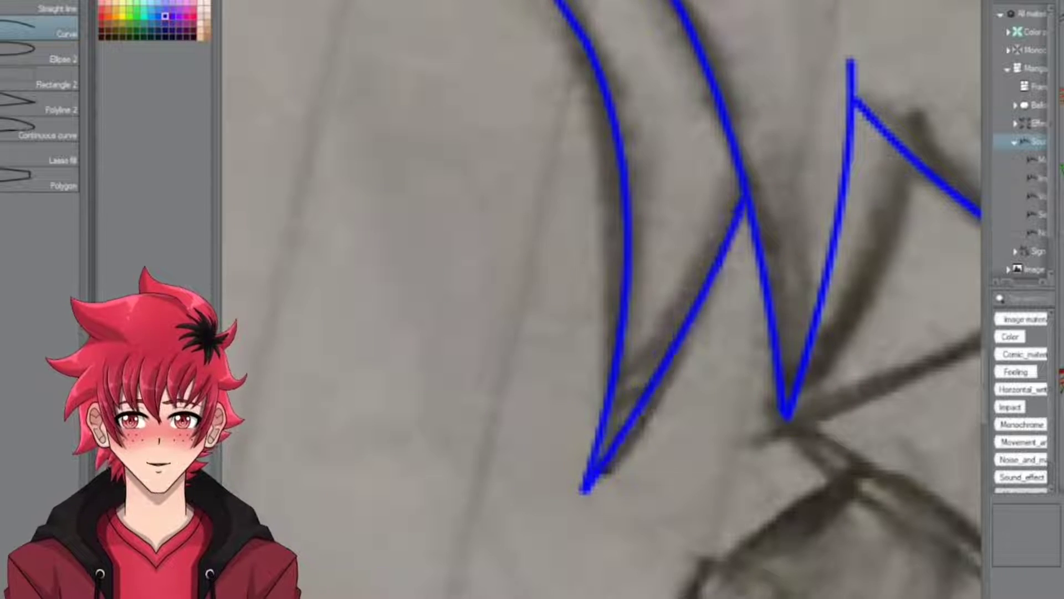
Trace the crown's right outline from the hair tuft down to the upper-right spike and close the spike's underside
scroll(605, 300, down, 5)
scroll(605, 166, up, 8)
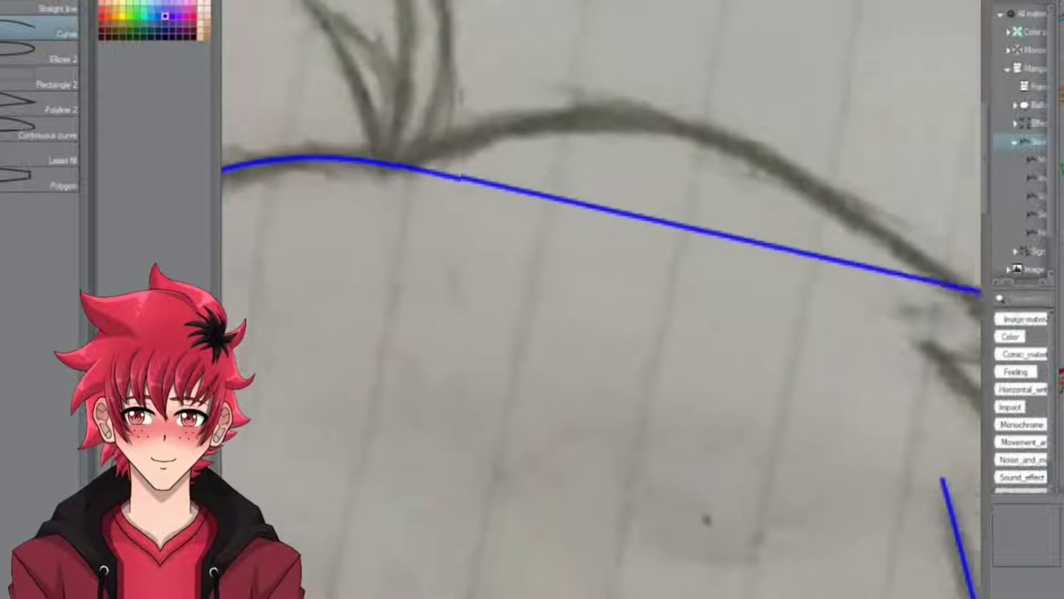
drag(981, 291, 831, 242)
click(610, 130)
scroll(604, 299, up, 4)
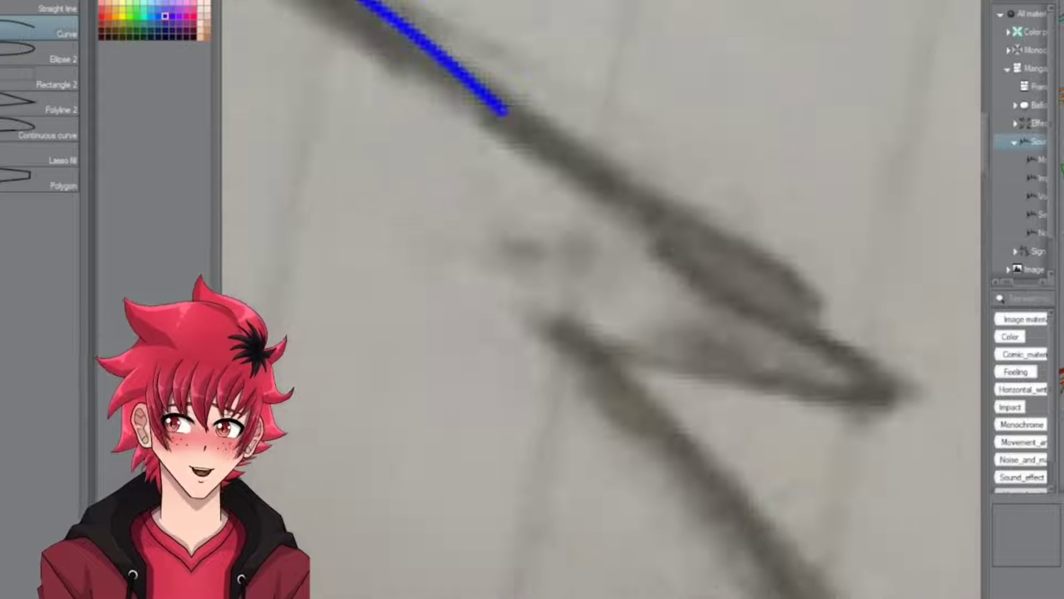
drag(502, 111, 918, 399)
scroll(604, 299, down, 5)
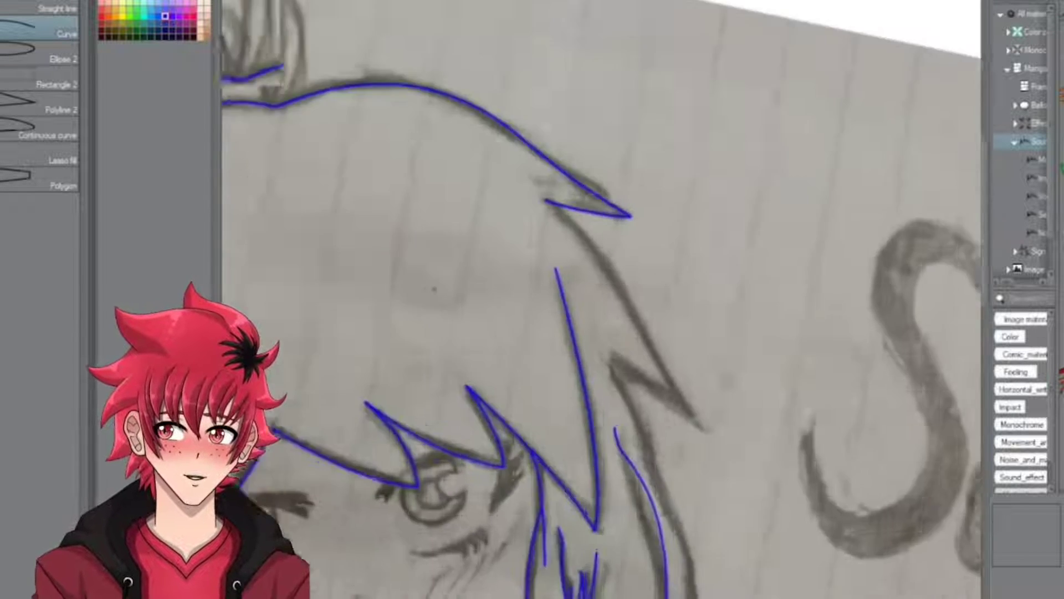
Trace the hair's right outer edge below the upper spike and both sides of the next spike
scroll(604, 299, up, 5)
scroll(605, 299, up, 2)
mouse_move(701, 356)
mouse_down()
mouse_move(760, 499)
mouse_move(843, 588)
mouse_move(820, 566)
mouse_up()
scroll(604, 300, down, 5)
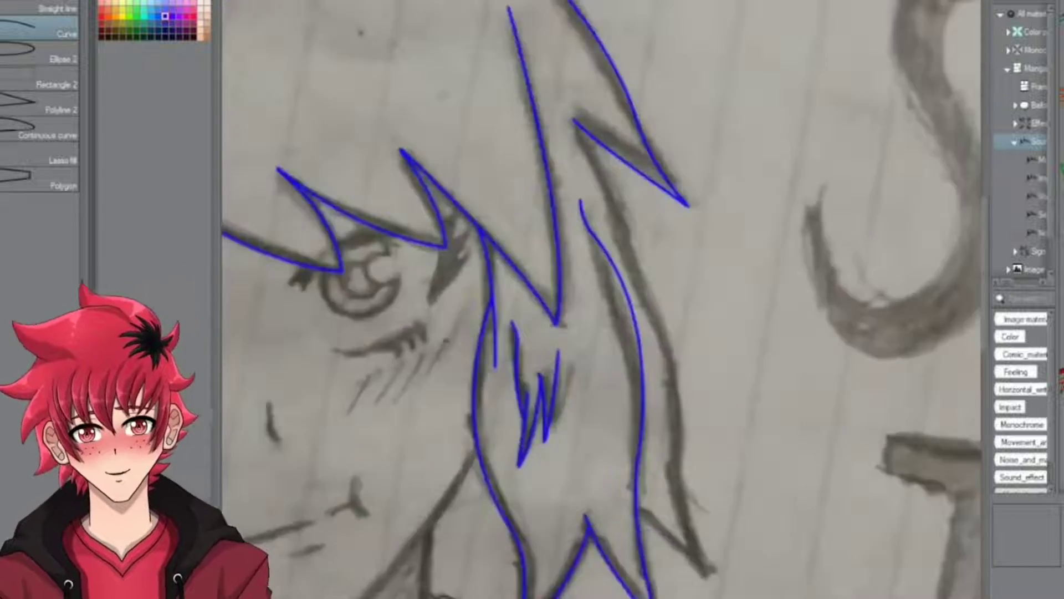
Trace the outer right lock from the lower spike down to its pointed tip and join it to the side lock
scroll(604, 299, up, 5)
scroll(604, 299, down, 5)
scroll(604, 299, up, 5)
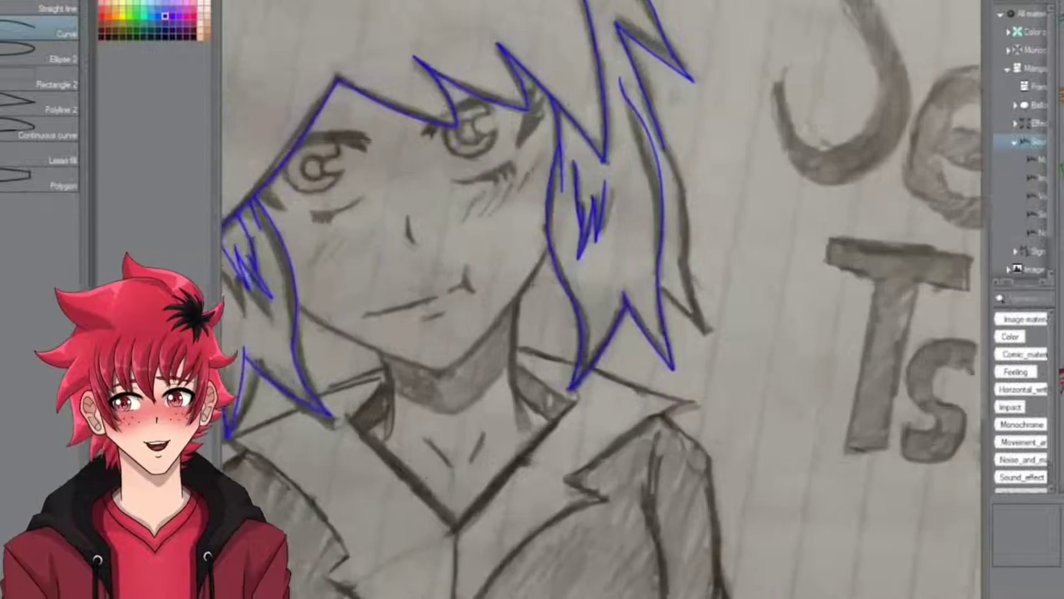
scroll(604, 299, down, 3)
scroll(604, 299, up, 4)
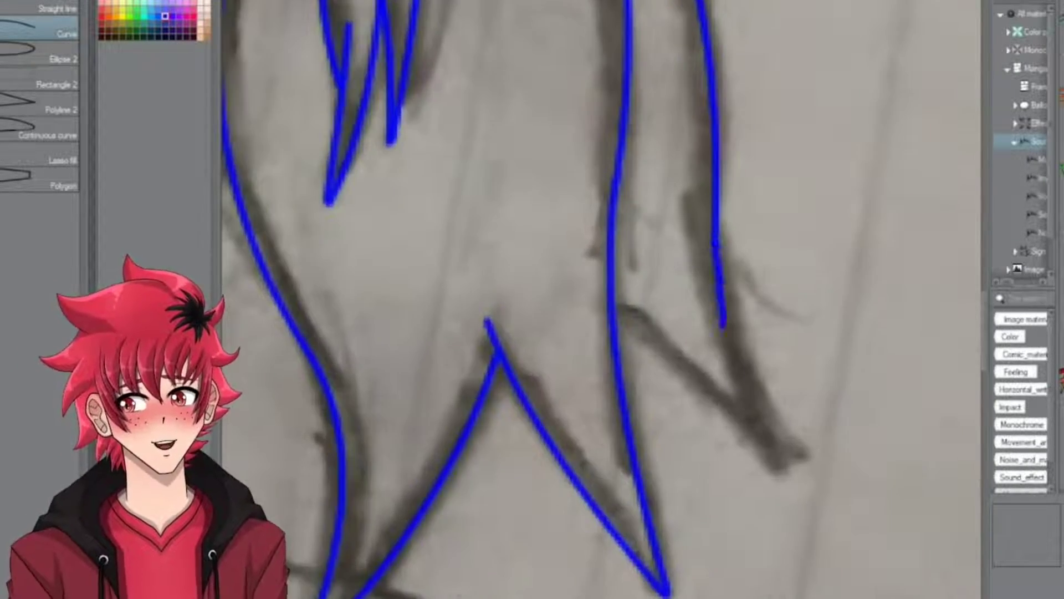
scroll(604, 299, down, 2)
scroll(604, 299, down, 3)
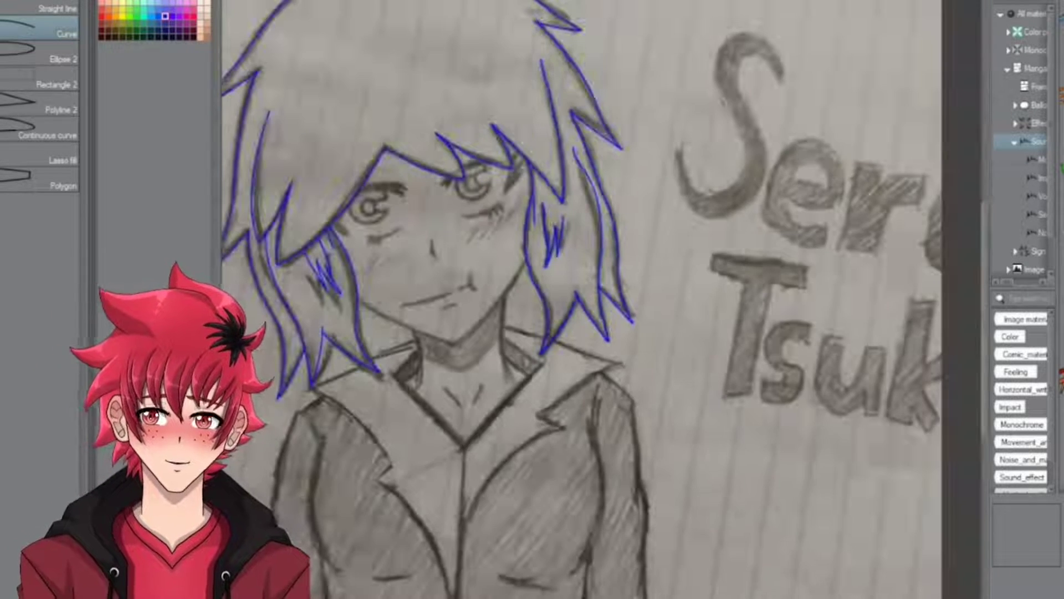
Trace the two curved tuft strands on top of the crown and add two short lines beneath their base
scroll(605, 300, down, 3)
scroll(604, 299, up, 7)
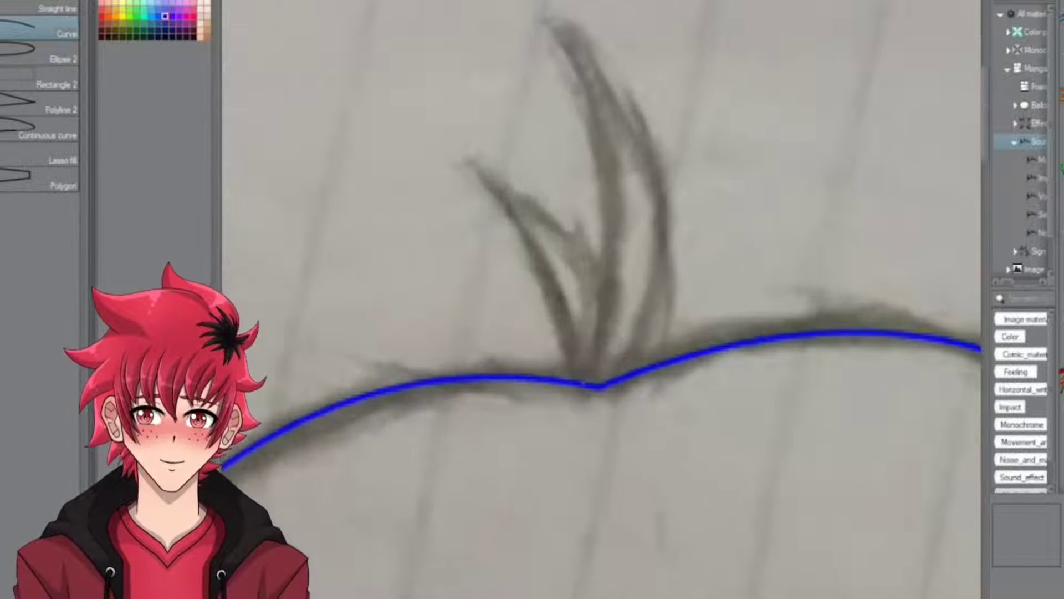
scroll(604, 300, up, 2)
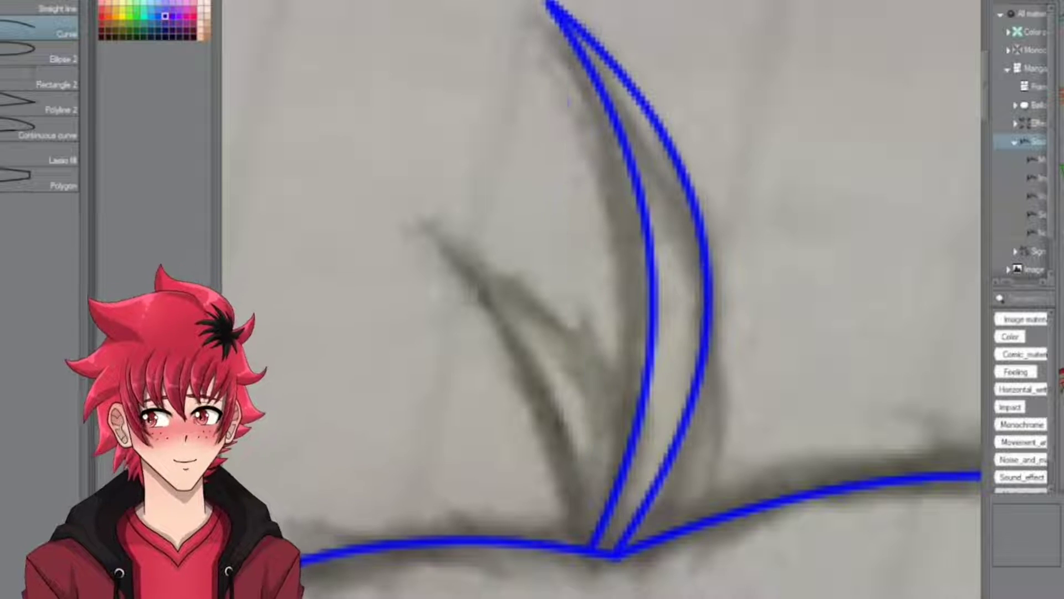
scroll(604, 300, down, 4)
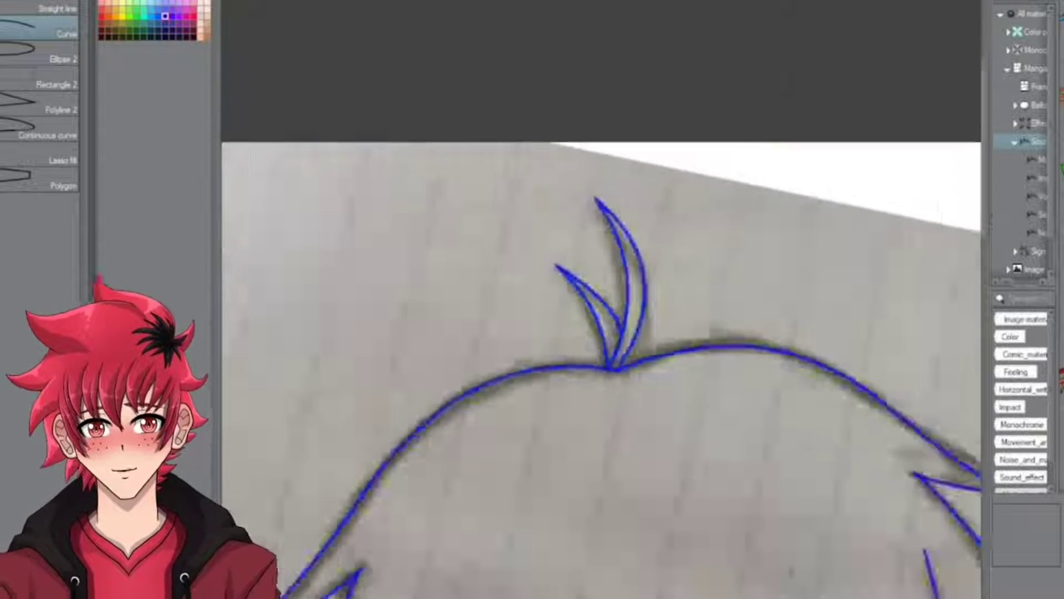
scroll(604, 299, up, 5)
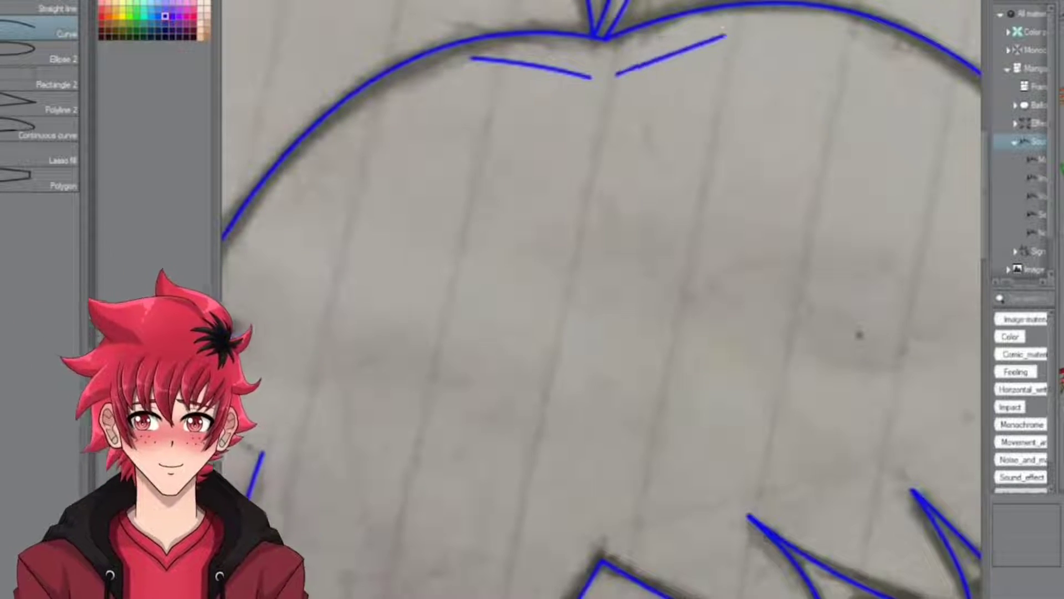
scroll(604, 300, down, 4)
Trace the jawline from the right side lock down to the chin and up to the left side lock
scroll(604, 300, up, 5)
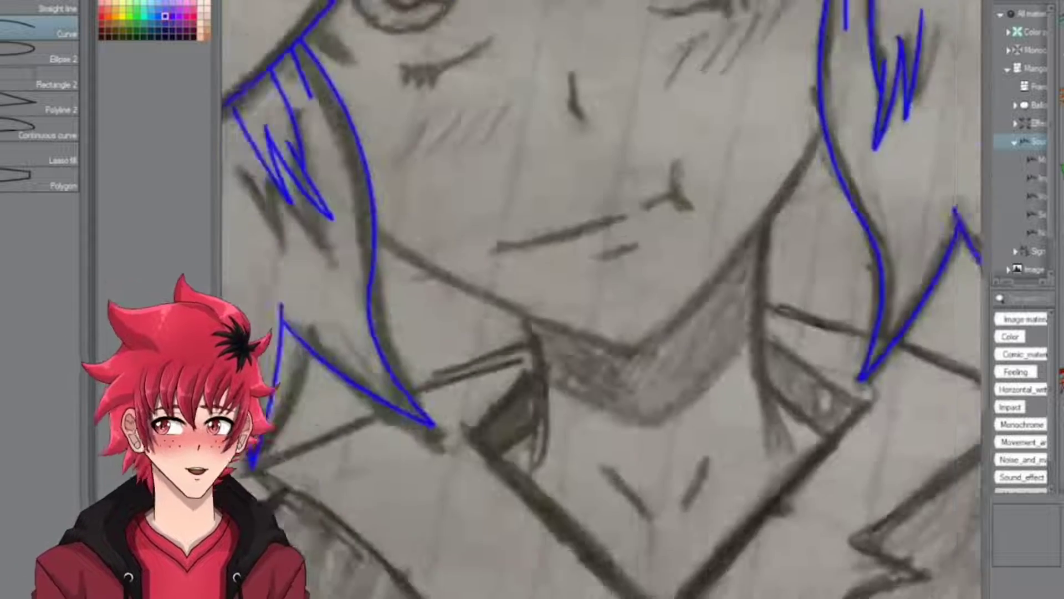
scroll(604, 299, up, 2)
scroll(604, 299, down, 1)
scroll(604, 299, up, 2)
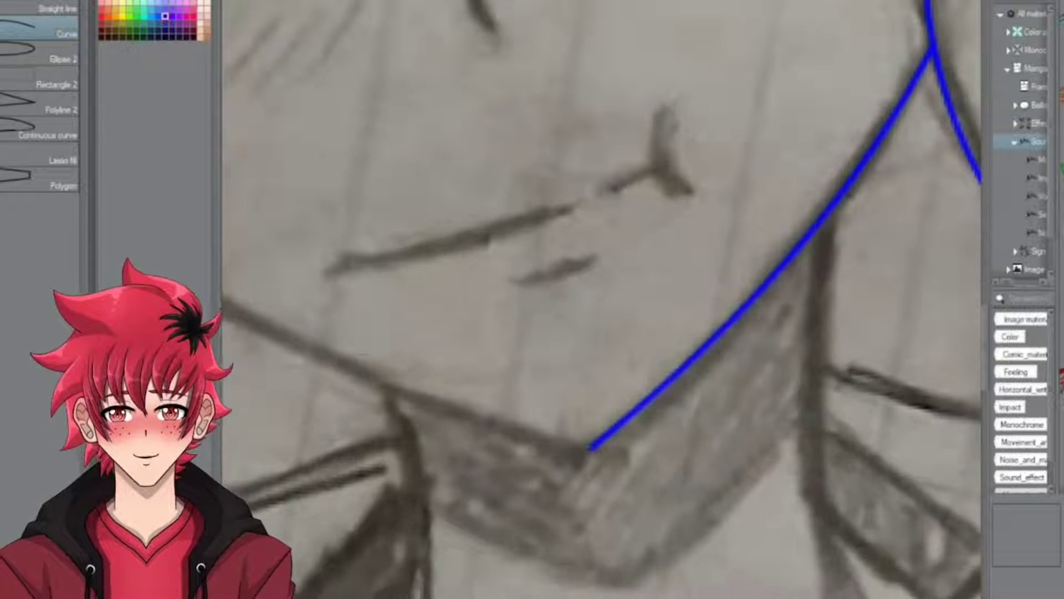
scroll(605, 299, left, 3)
scroll(605, 299, down, 2)
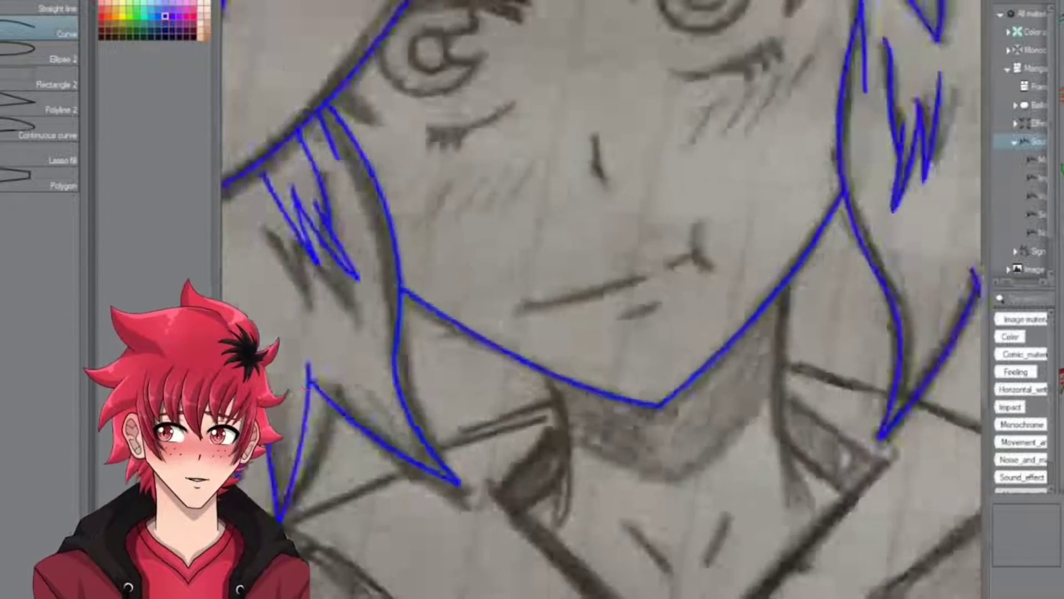
Trace both sides of the neck from the jaw down into the collar opening
scroll(604, 299, up, 2)
scroll(604, 299, down, 3)
scroll(604, 299, up, 3)
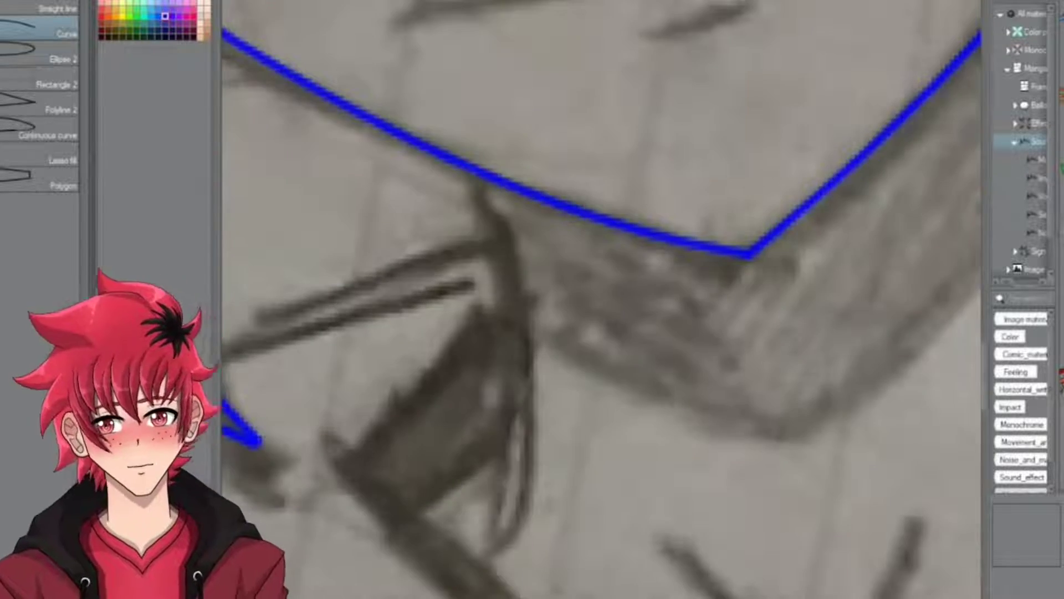
drag(468, 169, 498, 551)
scroll(604, 299, down, 3)
scroll(604, 299, up, 3)
Trace the lower edge of the inner collar on both sides of the neck
drag(712, 147, 850, 261)
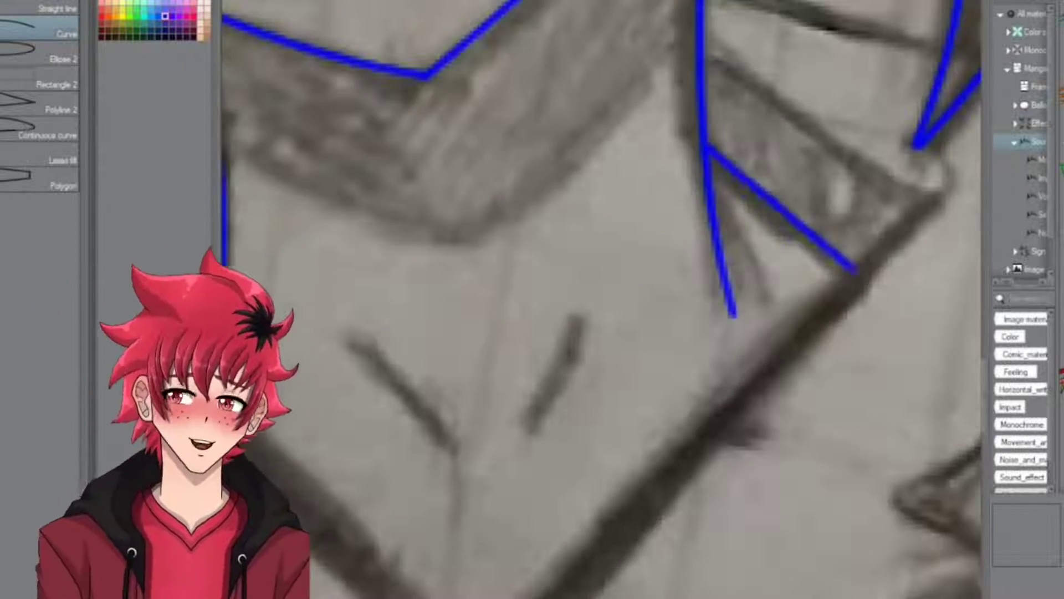
scroll(605, 299, up, 2)
drag(531, 192, 441, 294)
Trace the upper edges of the inner collar and the V-shaped neckline down to its centre point
scroll(604, 299, down, 3)
scroll(604, 299, up, 2)
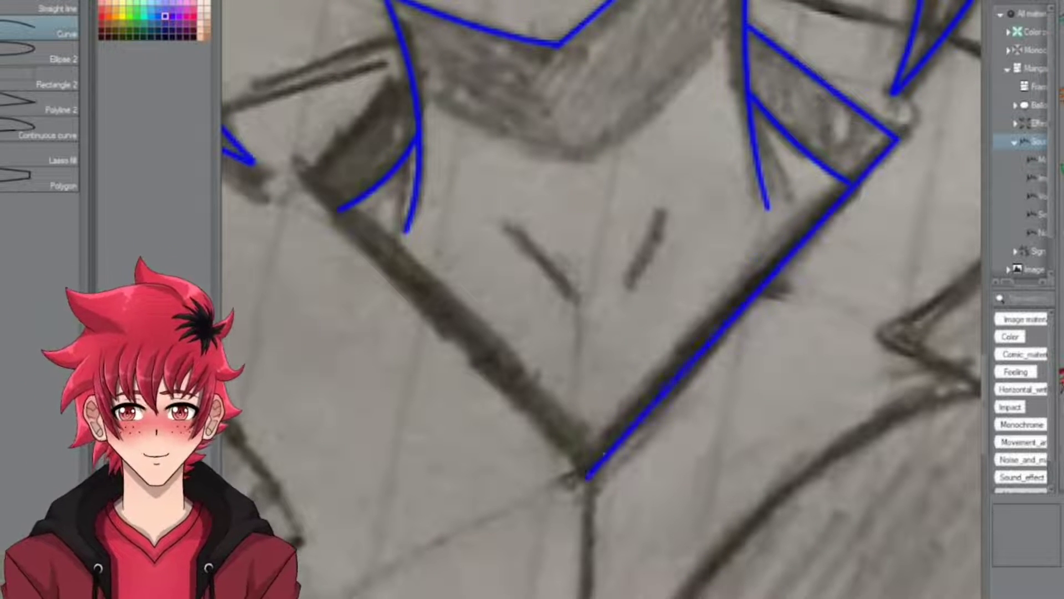
drag(587, 477, 297, 178)
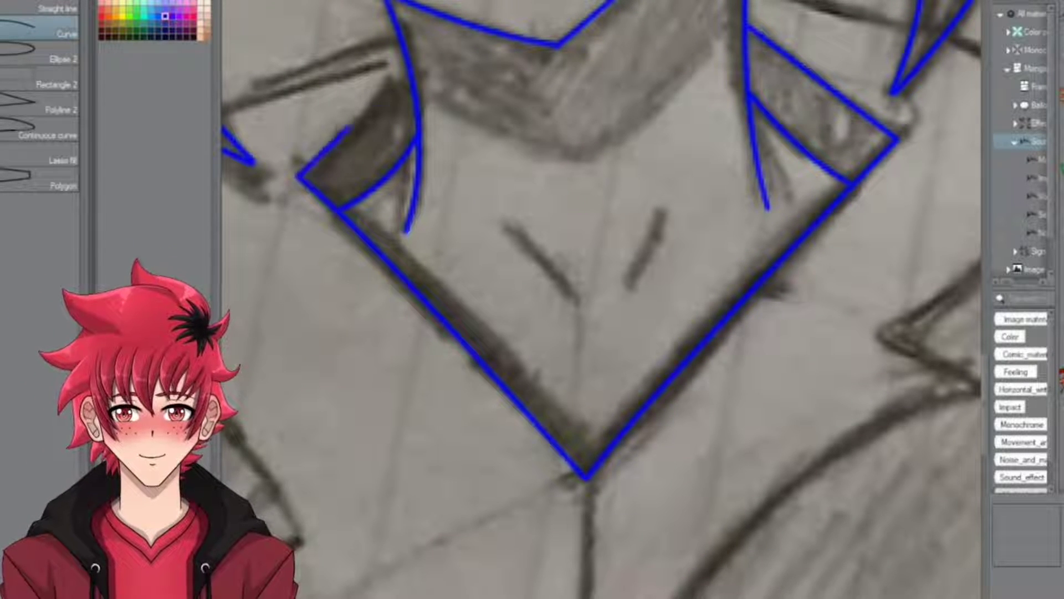
Trace the shirt's centre line down to the canvas's bottom edge and the lower curve of the right lapel
scroll(604, 299, down, 3)
scroll(554, 142, up, 2)
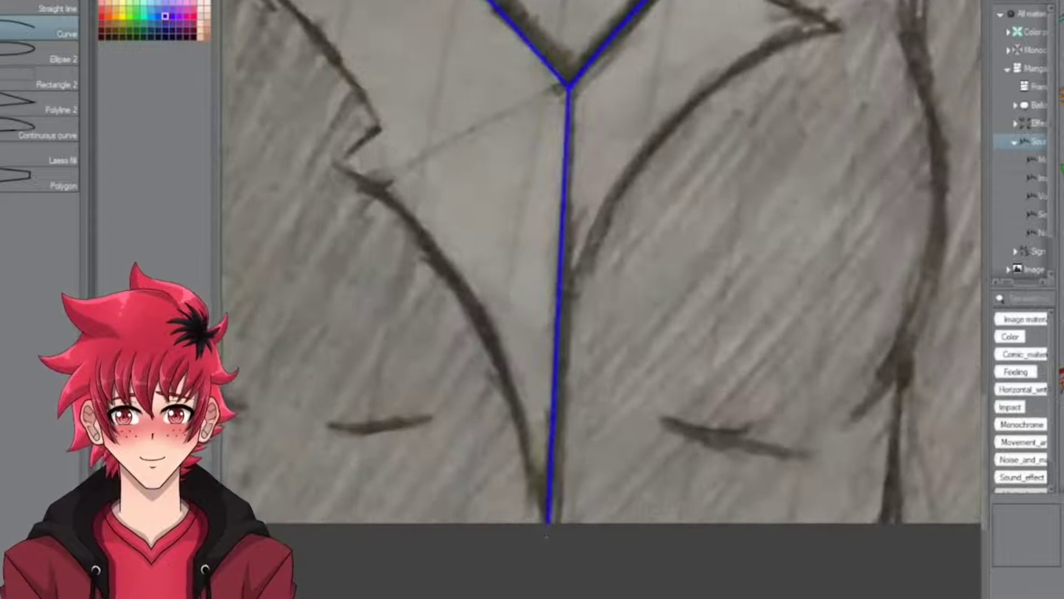
scroll(604, 299, down, 3)
scroll(604, 300, up, 2)
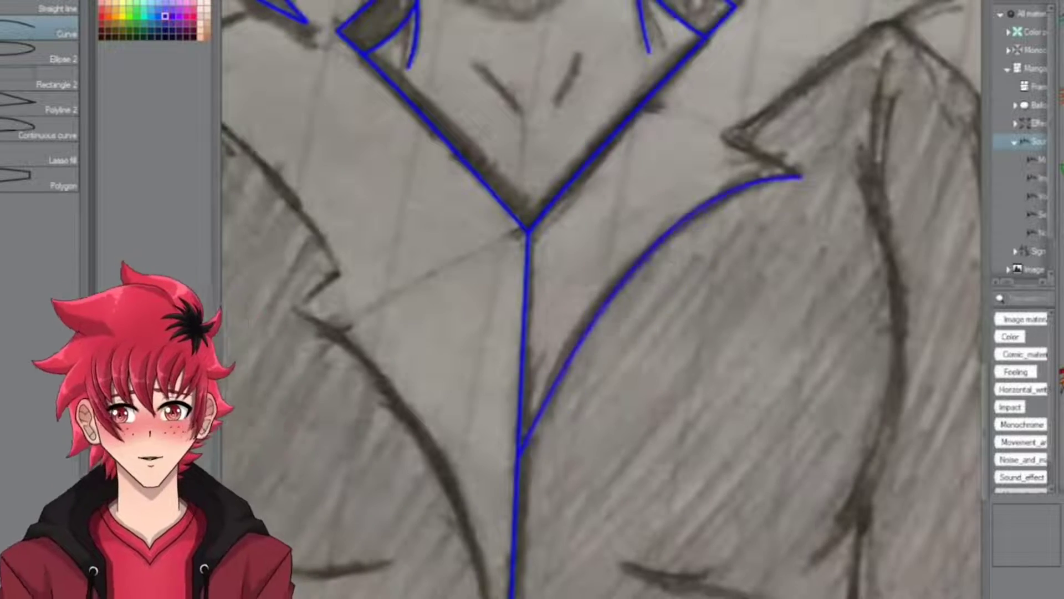
Trace the right collar's top edge, its outer edge down from the pointed tip, and the lapel notch
scroll(604, 299, down, 3)
scroll(604, 300, up, 3)
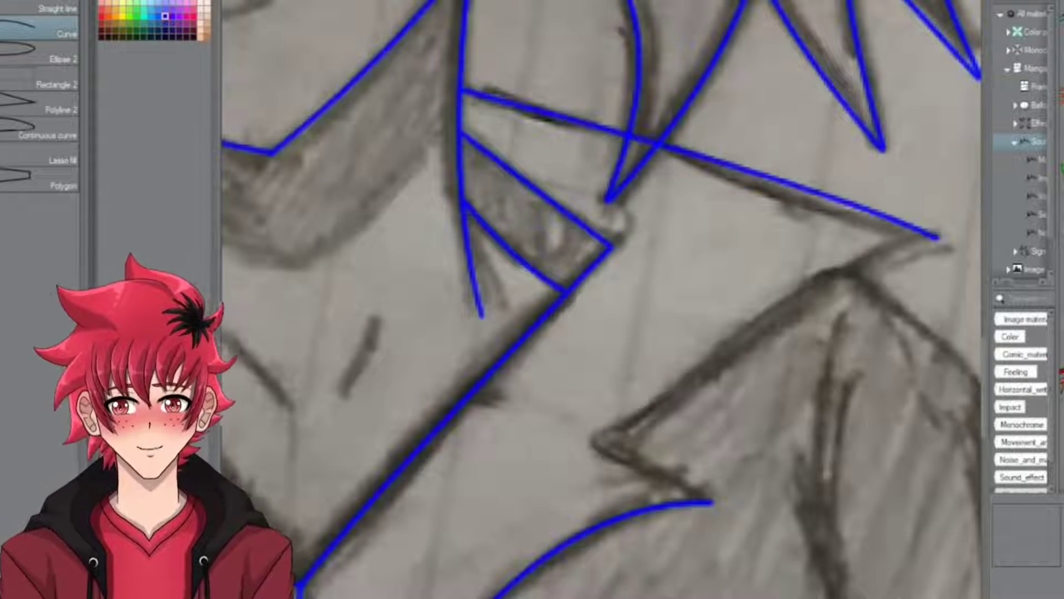
scroll(604, 300, down, 1)
drag(936, 239, 534, 499)
scroll(604, 299, down, 3)
scroll(605, 299, up, 3)
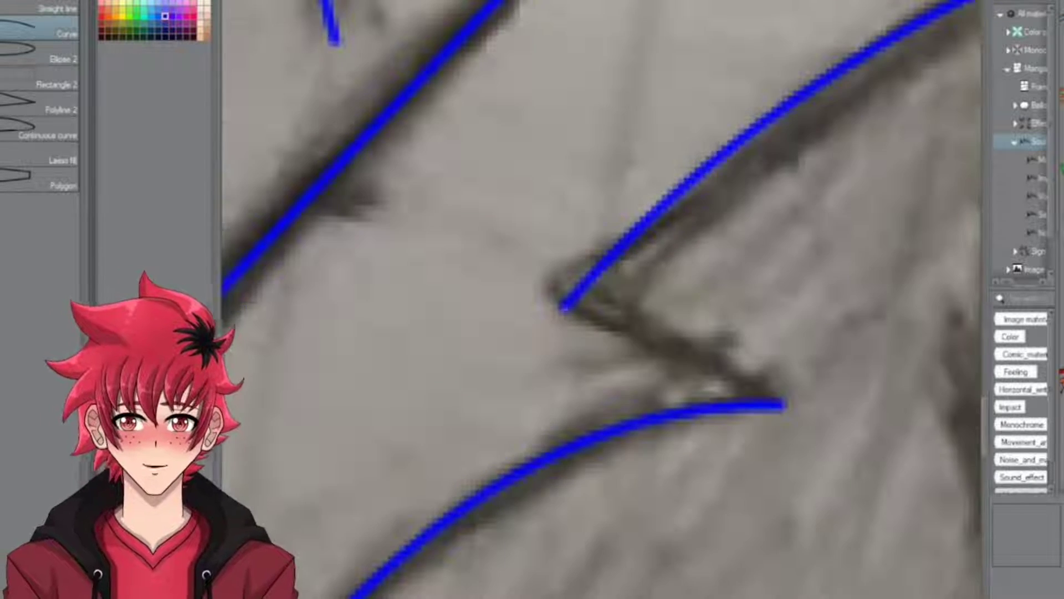
scroll(672, 238, down, 3)
scroll(672, 238, up, 3)
Erase the part of the right collar's top edge that crosses the hair lock
right_click(39, 33)
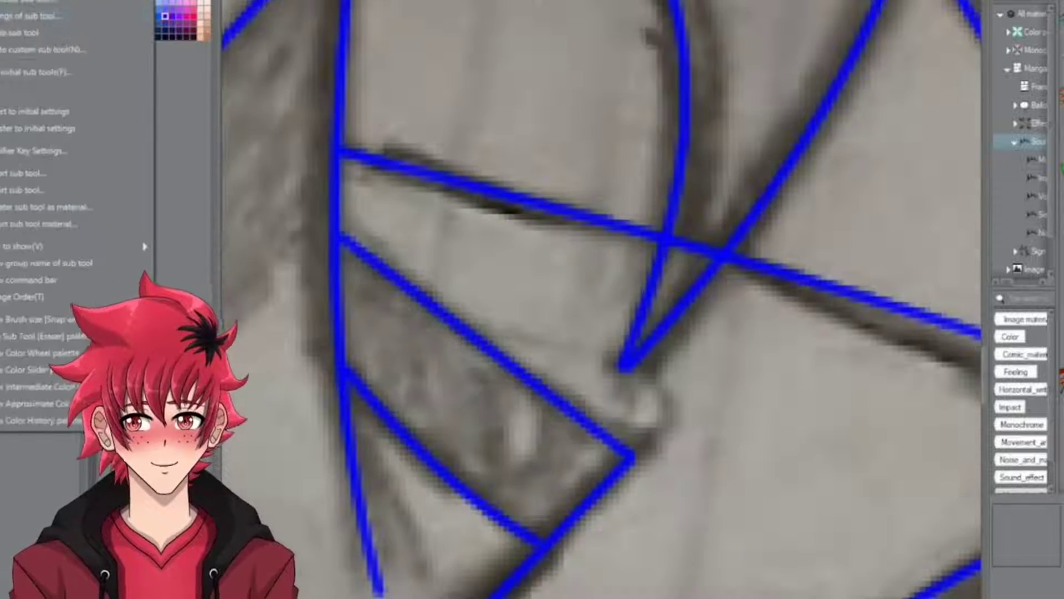
key(Escape)
scroll(718, 283, up, 2)
scroll(705, 211, down, 5)
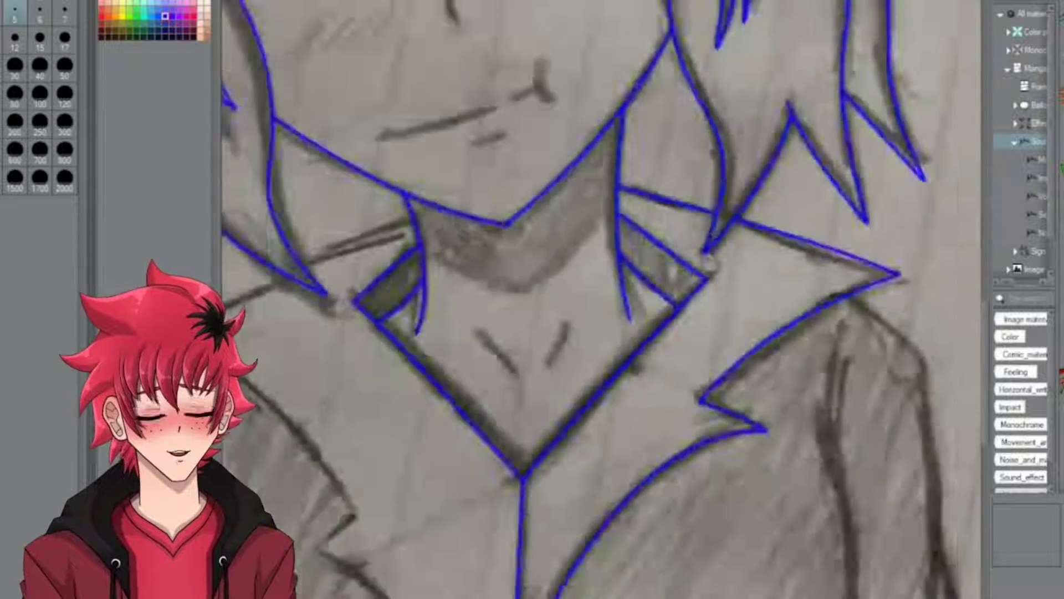
Trace the left lapel from the bottom of the centre line through the notch up to the collar's outer tip
scroll(588, 526, up, 3)
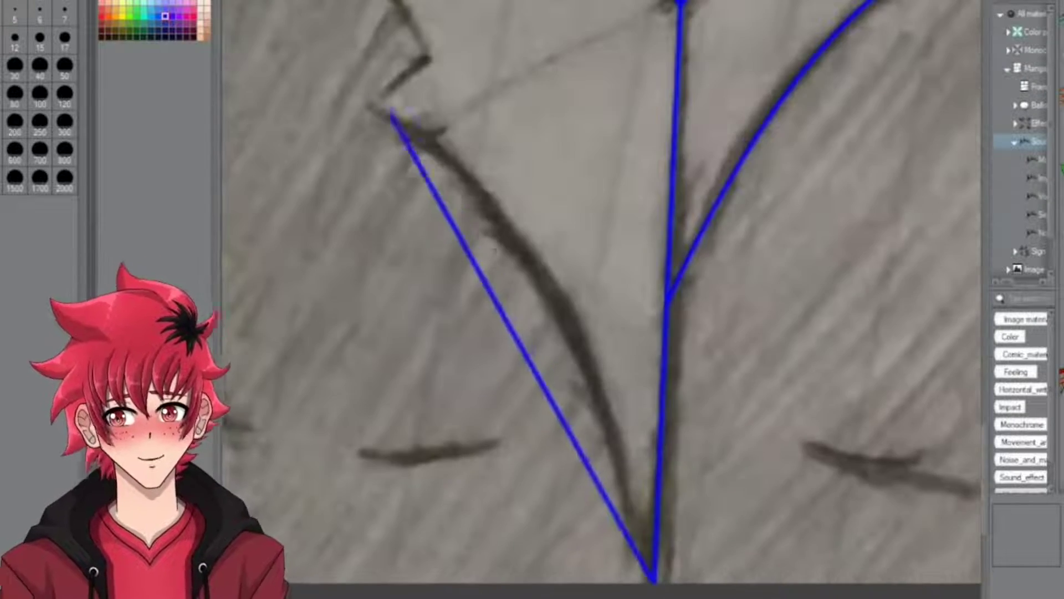
scroll(604, 299, down, 3)
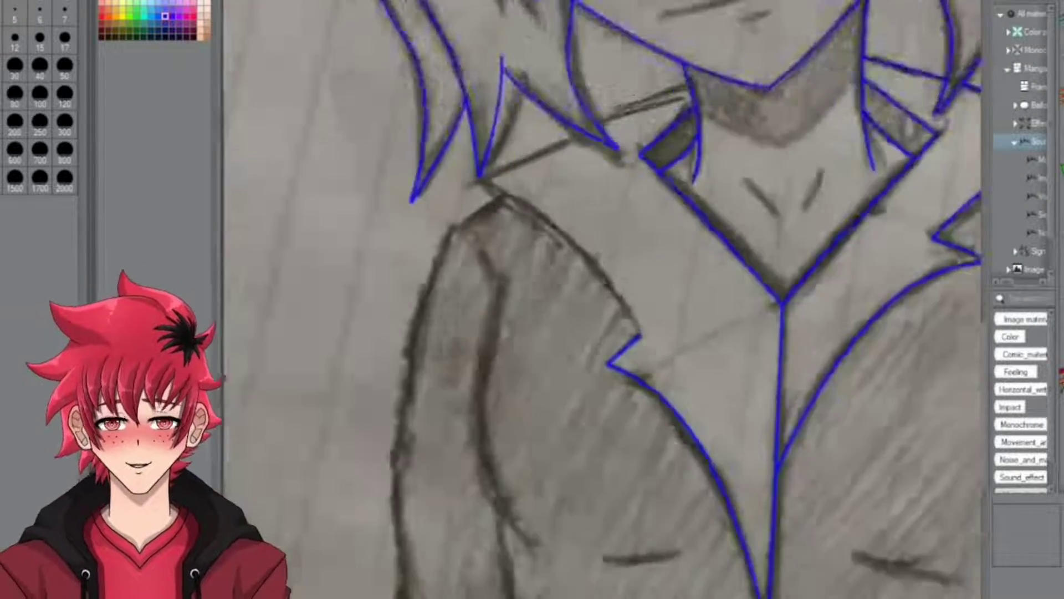
scroll(637, 319, up, 3)
scroll(604, 299, down, 3)
scroll(605, 299, up, 3)
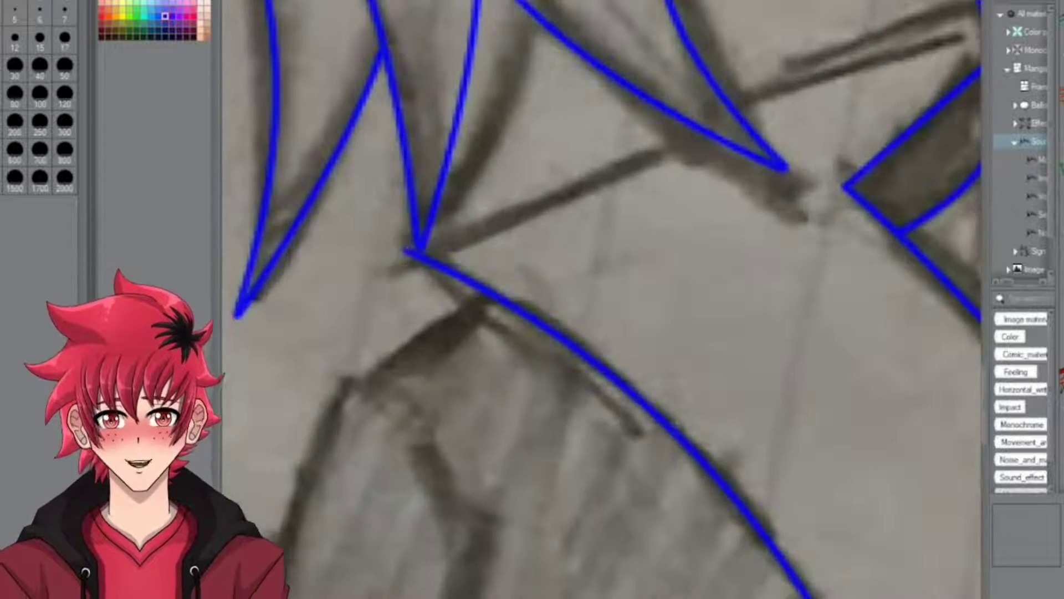
Trace the left collar's top edge to the neck and erase the part that crosses the hair lock
scroll(604, 299, right, 2)
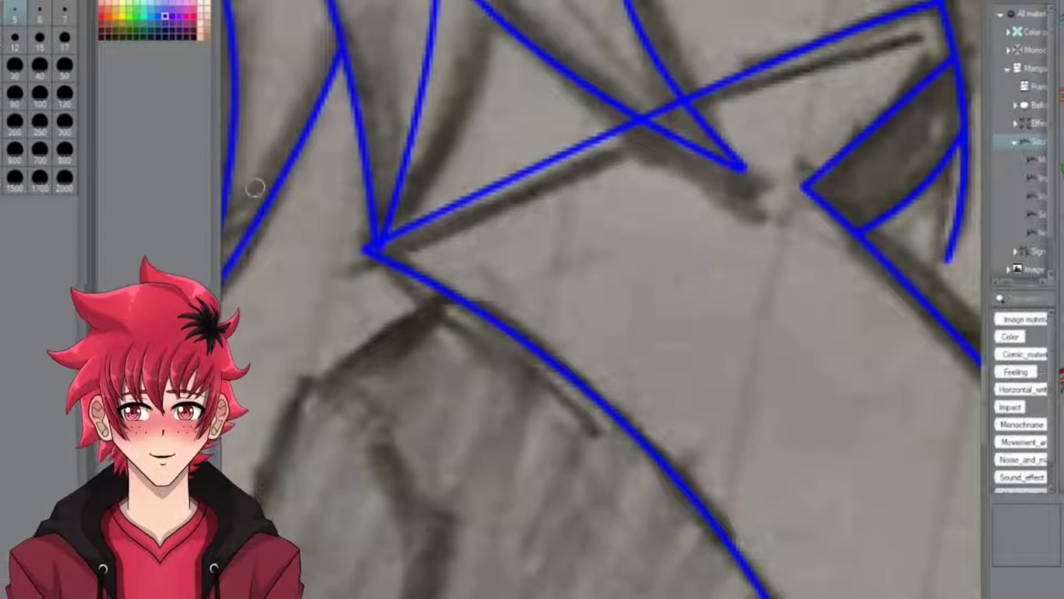
scroll(409, 266, up, 2)
scroll(409, 266, down, 2)
scroll(605, 299, right, 2)
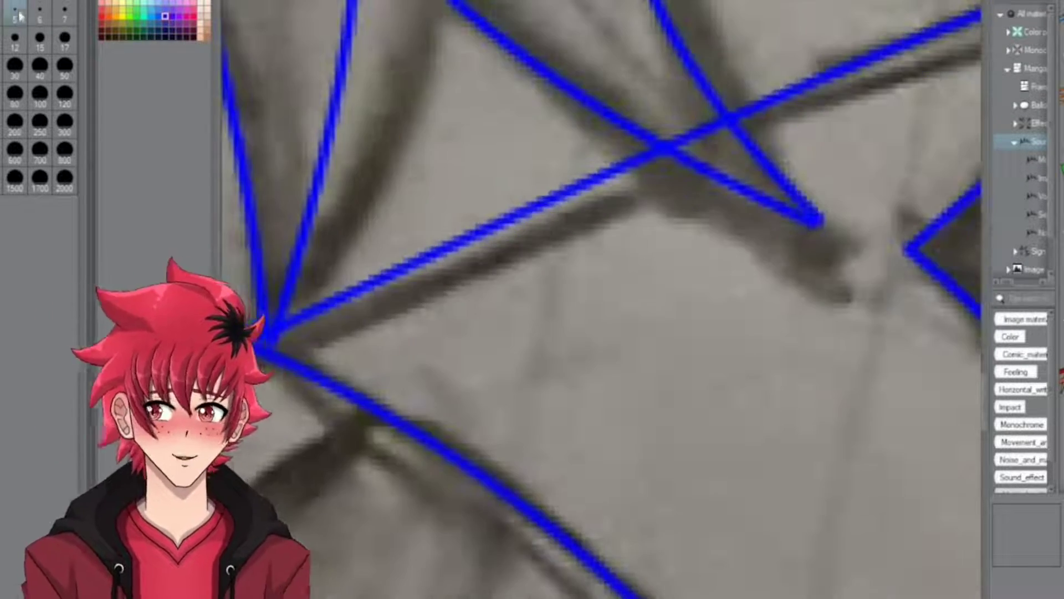
scroll(735, 147, up, 3)
scroll(735, 147, down, 5)
scroll(604, 300, up, 4)
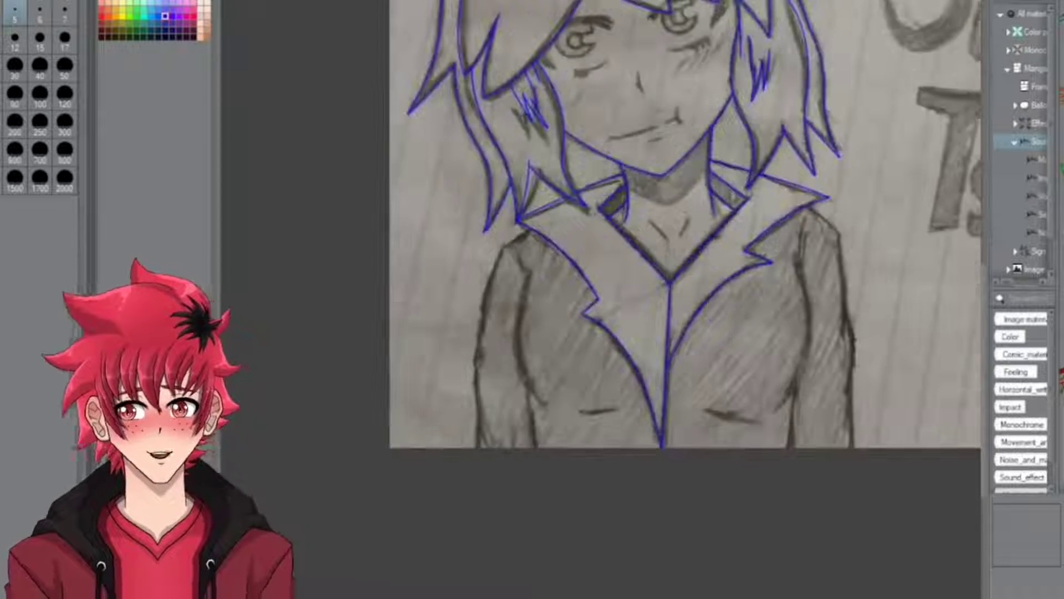
Draw the two slanted collarbone lines inside the neckline
scroll(731, 164, up, 2)
drag(742, 109, 665, 288)
drag(515, 149, 615, 296)
scroll(605, 299, down, 4)
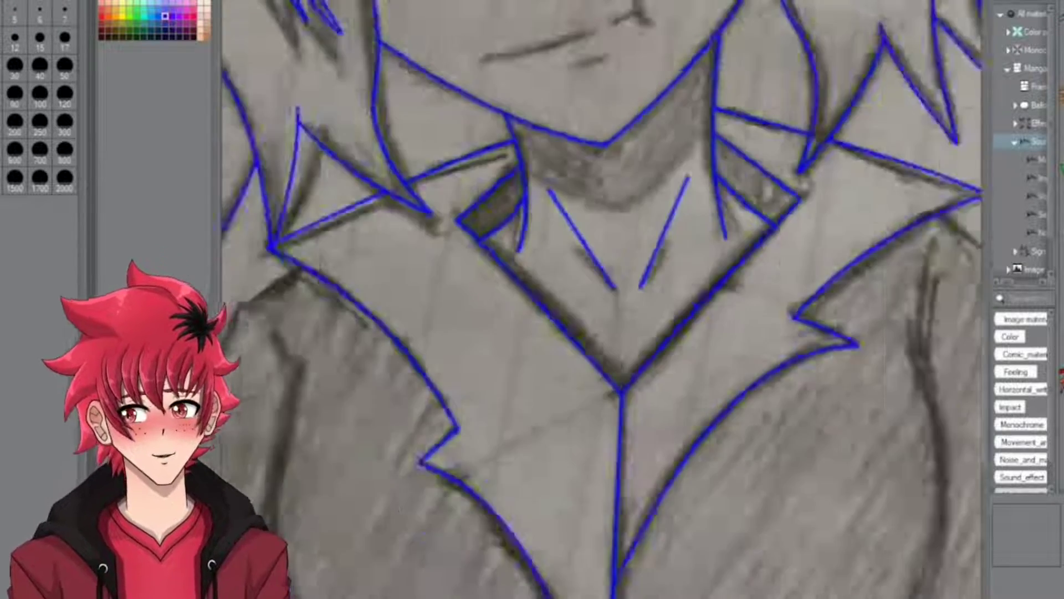
Trace the right shoulder from the lapel and the sleeve's outer edge down to the elbow
scroll(516, 244, up, 6)
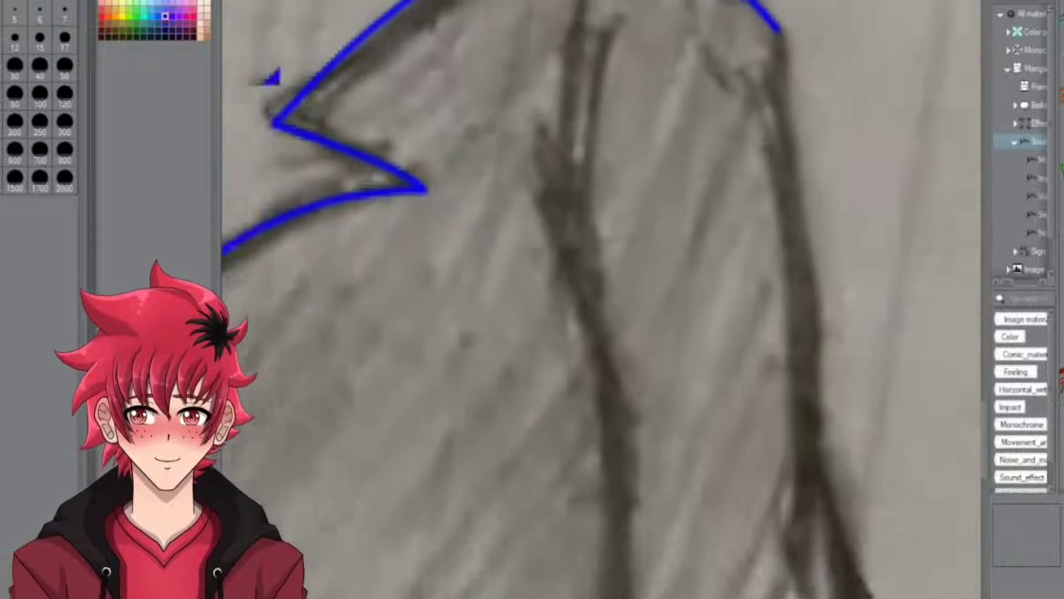
scroll(737, 133, down, 2)
drag(787, 31, 783, 133)
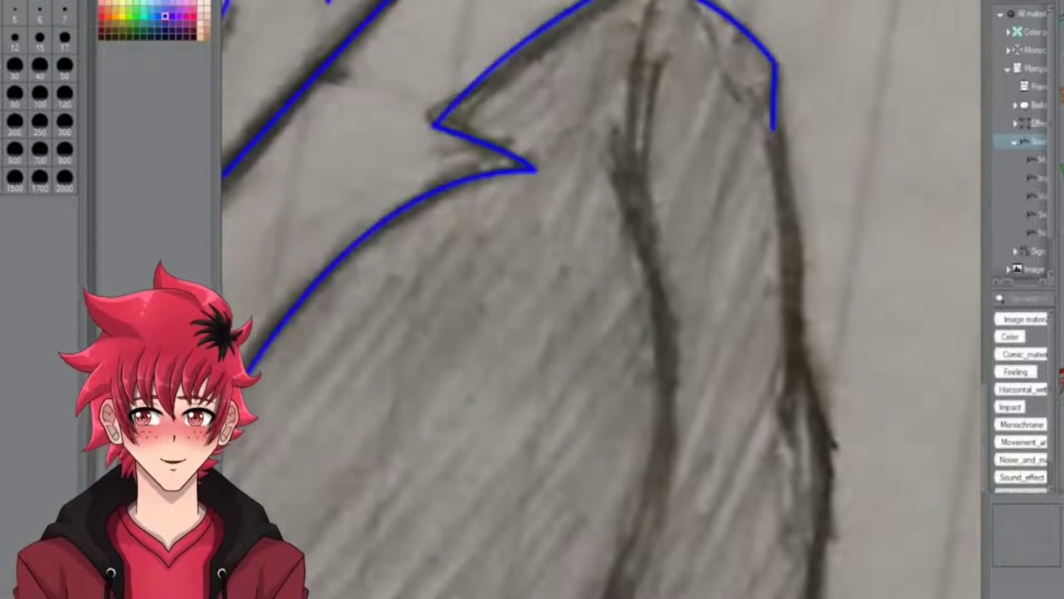
scroll(610, 299, down, 4)
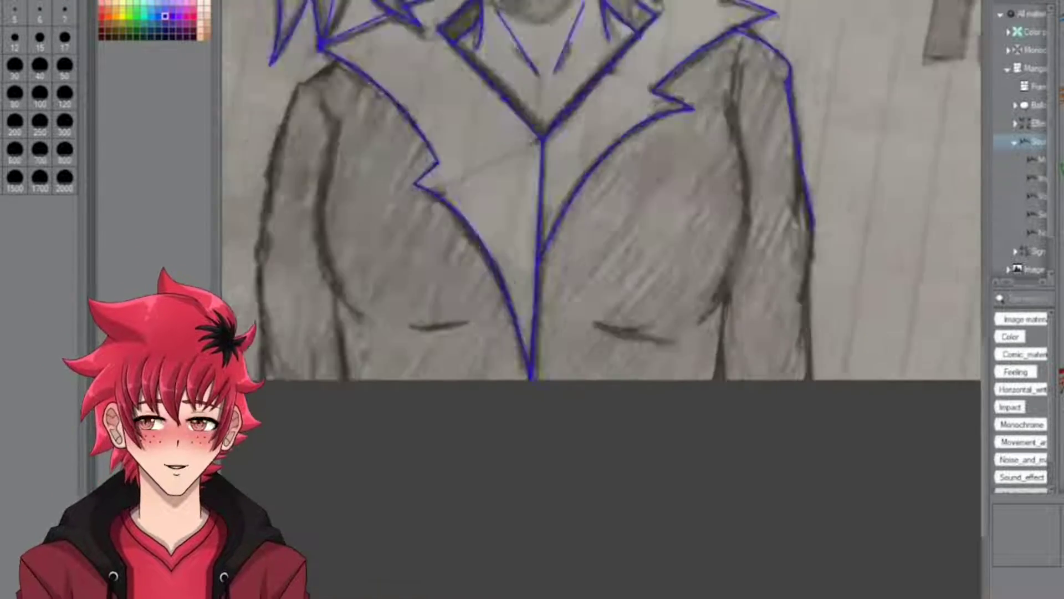
Trace the right sleeve's outer edge from the elbow down to the canvas's bottom edge
scroll(776, 332, up, 4)
drag(826, 133, 804, 388)
scroll(815, 277, down, 1)
scroll(815, 277, up, 1)
drag(825, 216, 814, 457)
scroll(610, 299, down, 3)
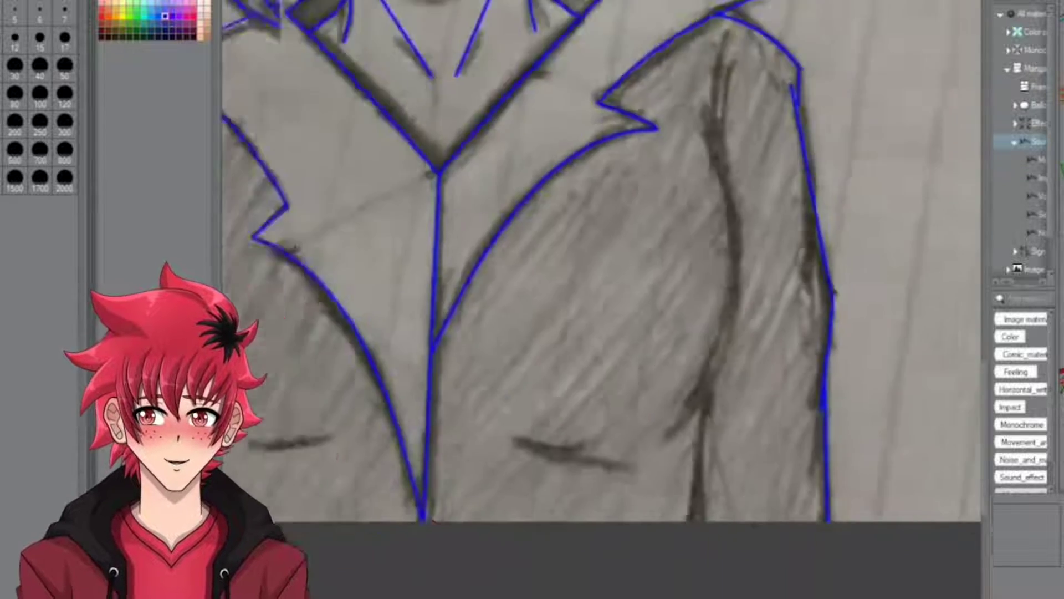
Trace the right sleeve's inner edge from the armhole to the canvas's bottom edge and the crease on the right chest
scroll(719, 173, up, 3)
drag(718, 171, 759, 565)
scroll(610, 222, up, 2)
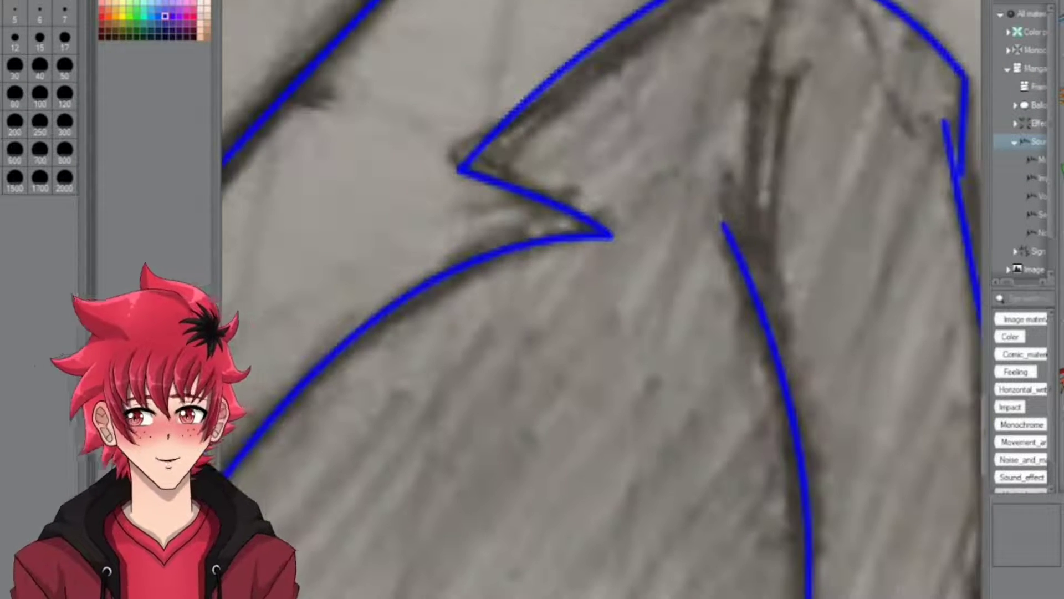
scroll(742, 244, down, 2)
scroll(783, 182, up, 2)
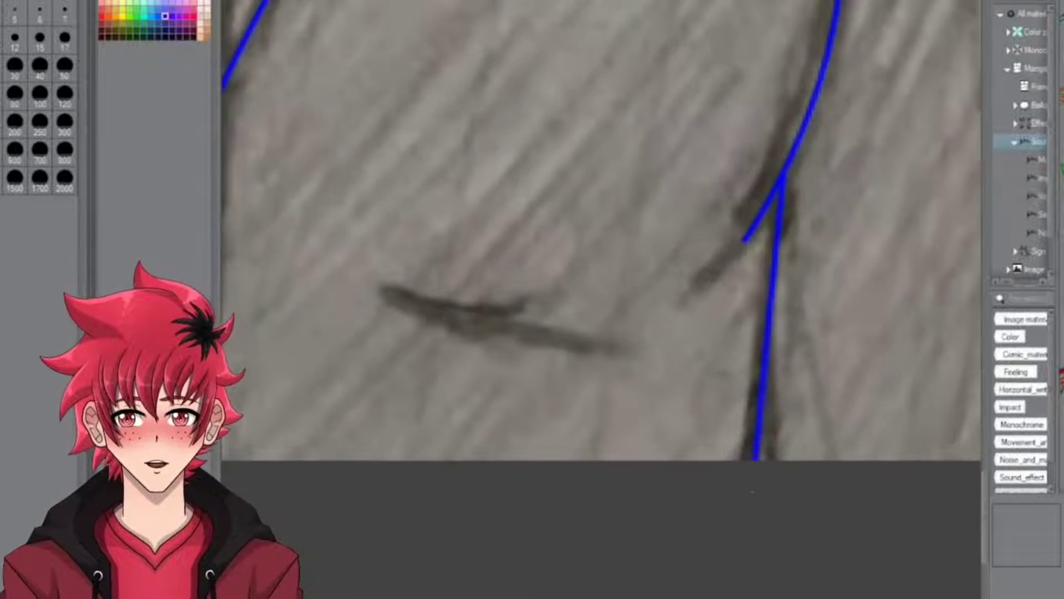
scroll(605, 249, down, 1)
scroll(604, 249, down, 4)
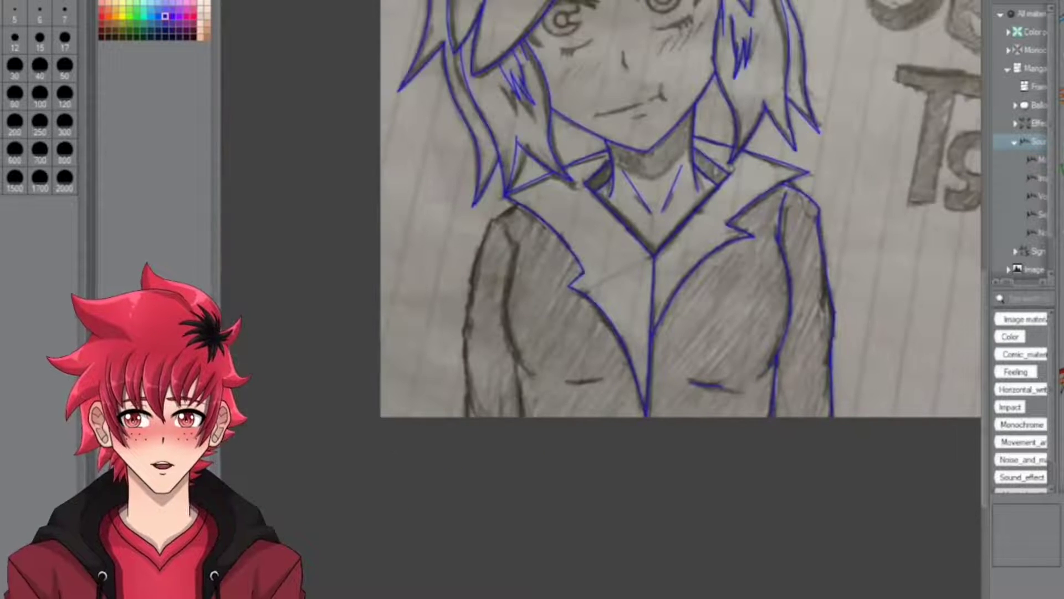
Select the area around the right sleeve and chest lines, and flip a copy of those lines horizontally
drag(672, 147, 868, 417)
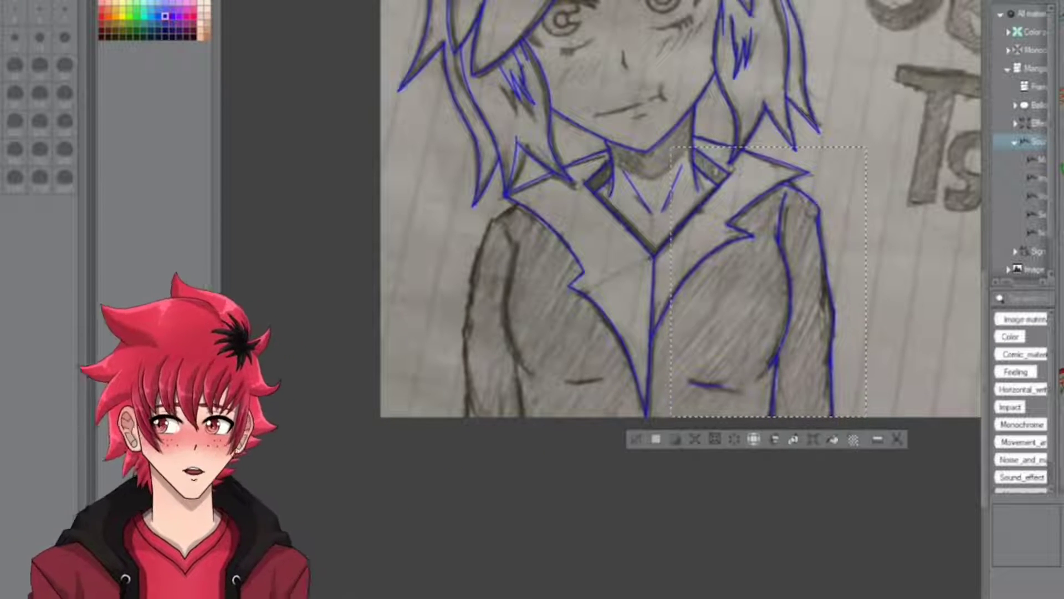
mouse_move(138, 217)
click(237, 254)
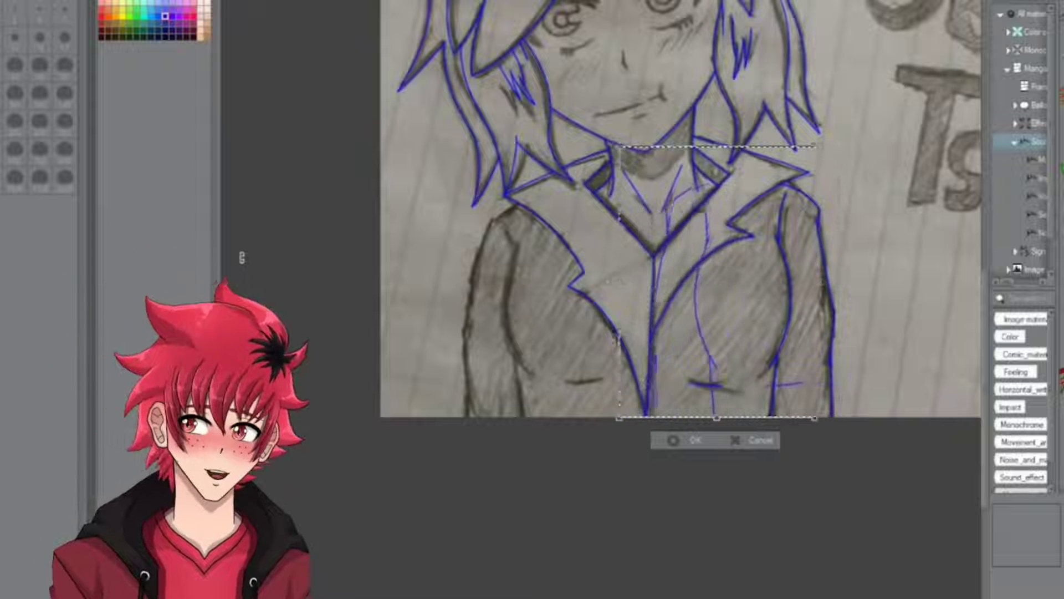
Try to move the flipped copy of the sleeve and chest lines over the left sleeve
key(Left)
key(Left)
key(Left)
key(Left)
key(Left)
key(Left)
key(Left)
key(Left)
key(Left)
key(Left)
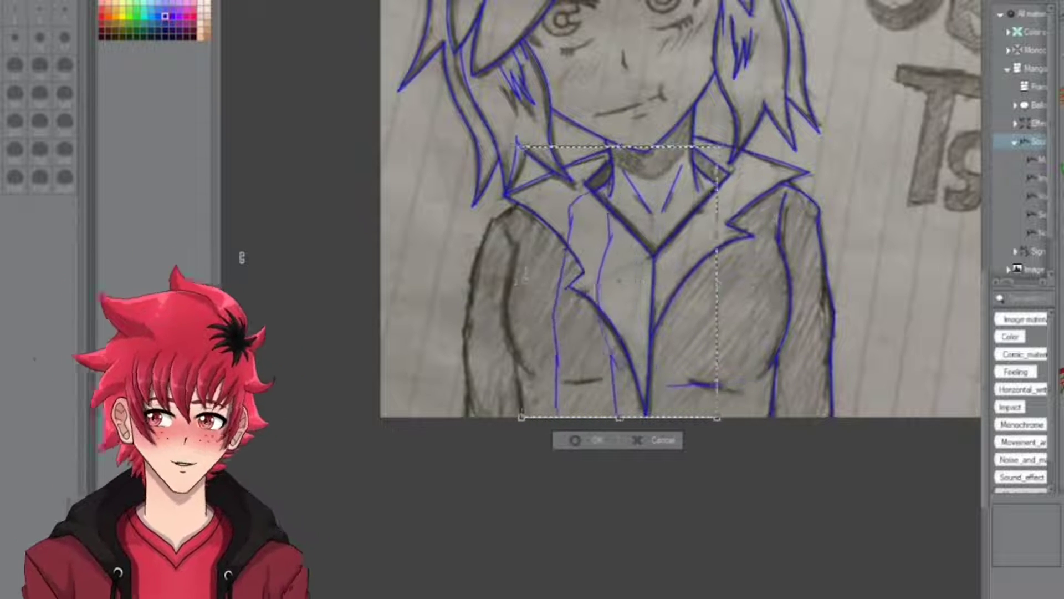
key(Left)
key(Left)
key(Left)
key(Left)
key(Left)
key(Left)
key(Left)
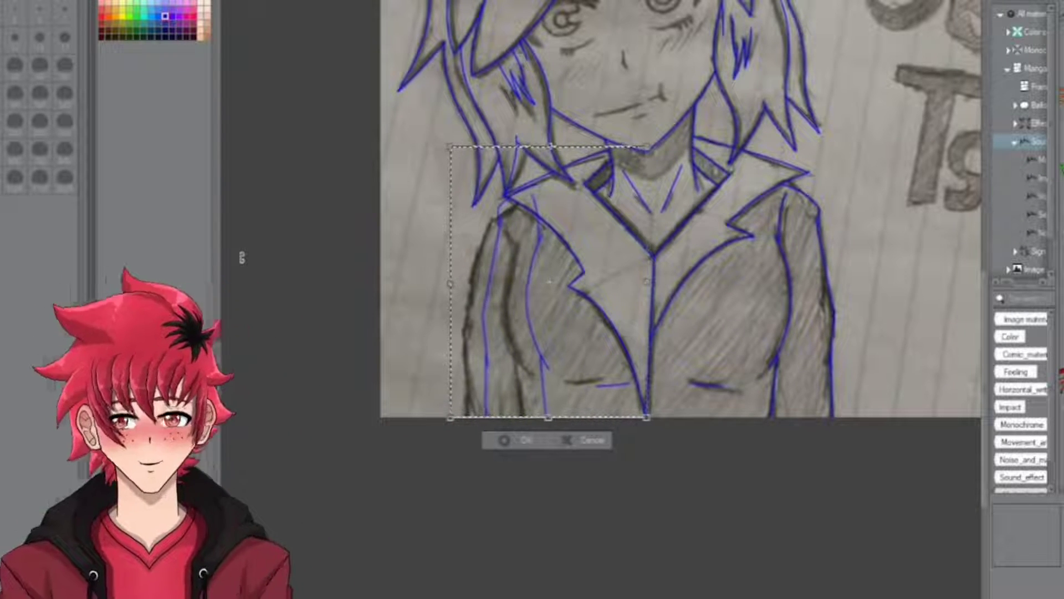
drag(540, 279, 759, 289)
key(Up)
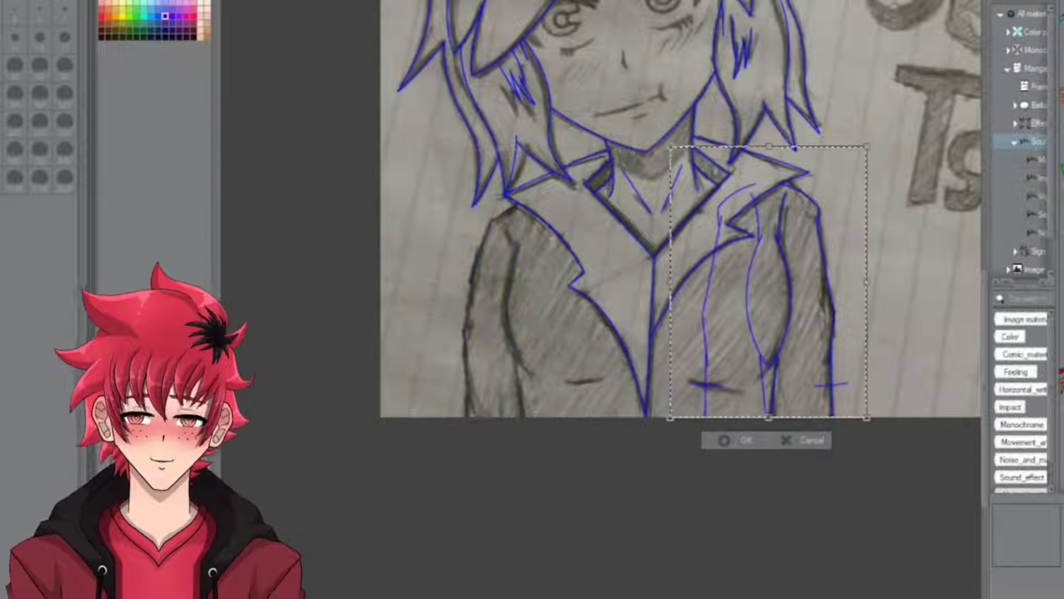
key(Return)
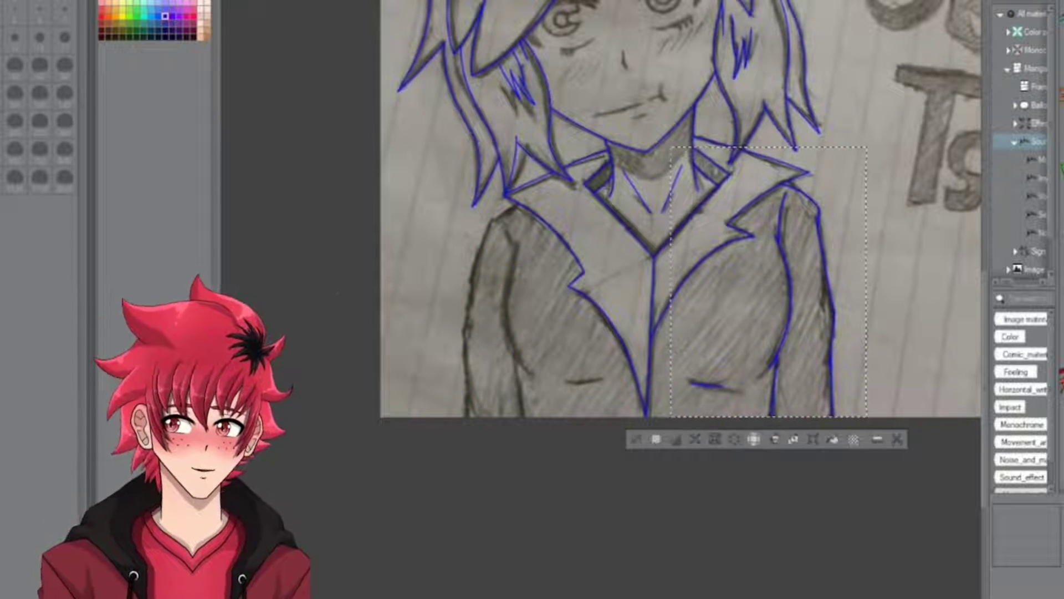
Trace the left shoulder from the lapel and the sleeve's outer edge down to the canvas's bottom edge
scroll(604, 332, up, 5)
scroll(604, 299, down, 4)
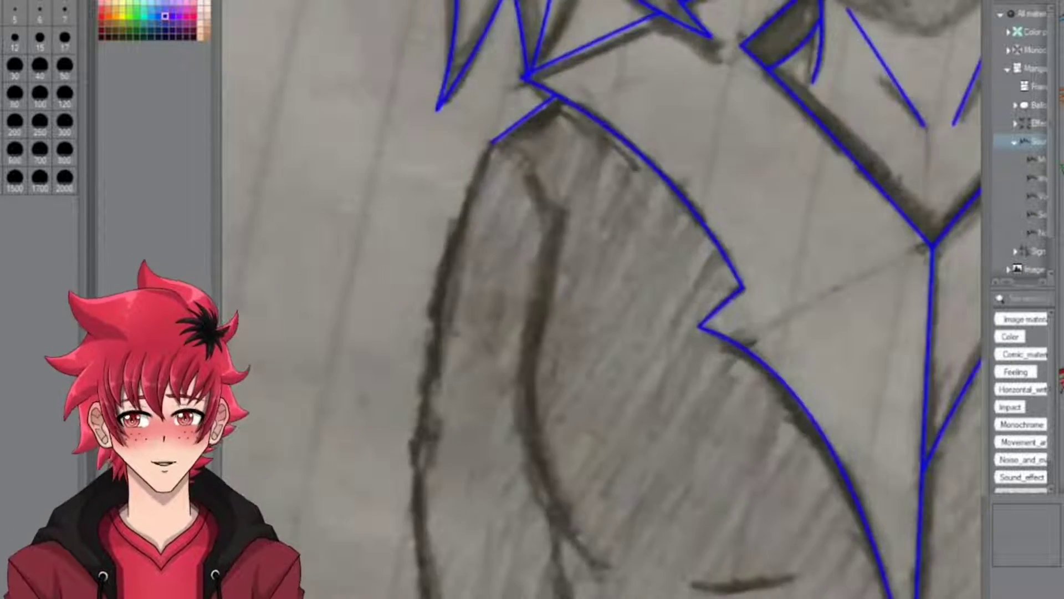
scroll(604, 299, up, 3)
drag(407, 388, 404, 460)
scroll(604, 299, down, 3)
scroll(604, 299, up, 4)
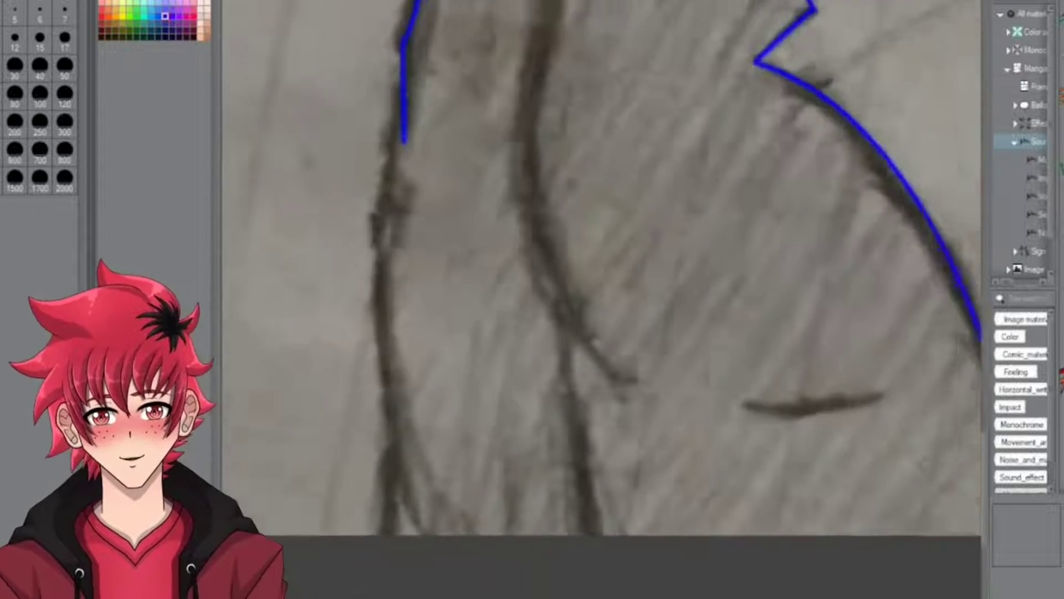
drag(399, 138, 392, 244)
scroll(604, 299, down, 3)
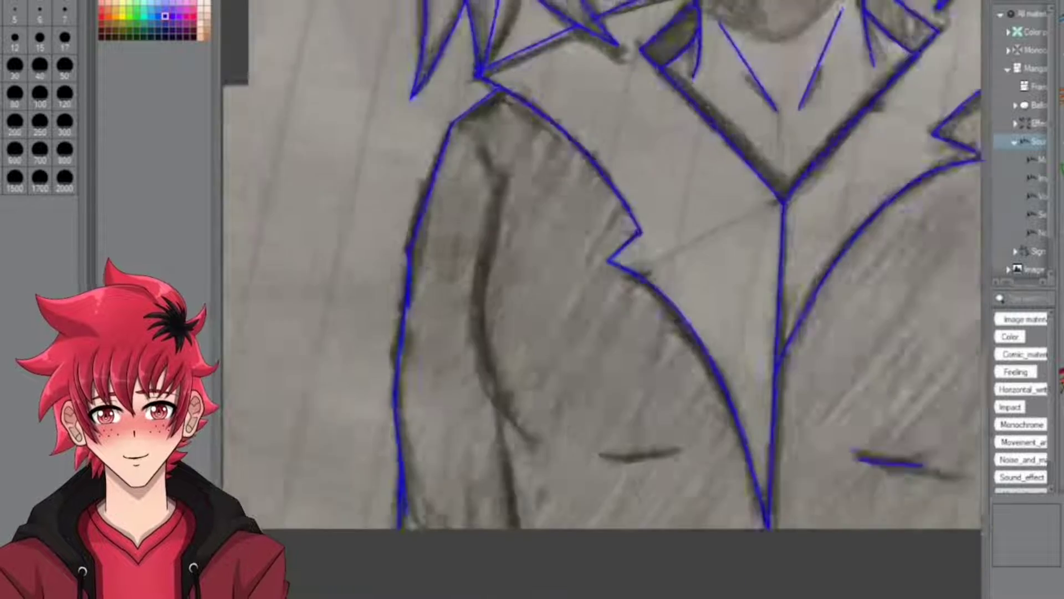
Trace the left sleeve's inner edge from the armhole to the canvas's bottom edge and the crease on the left chest
scroll(604, 300, up, 3)
scroll(471, 127, up, 2)
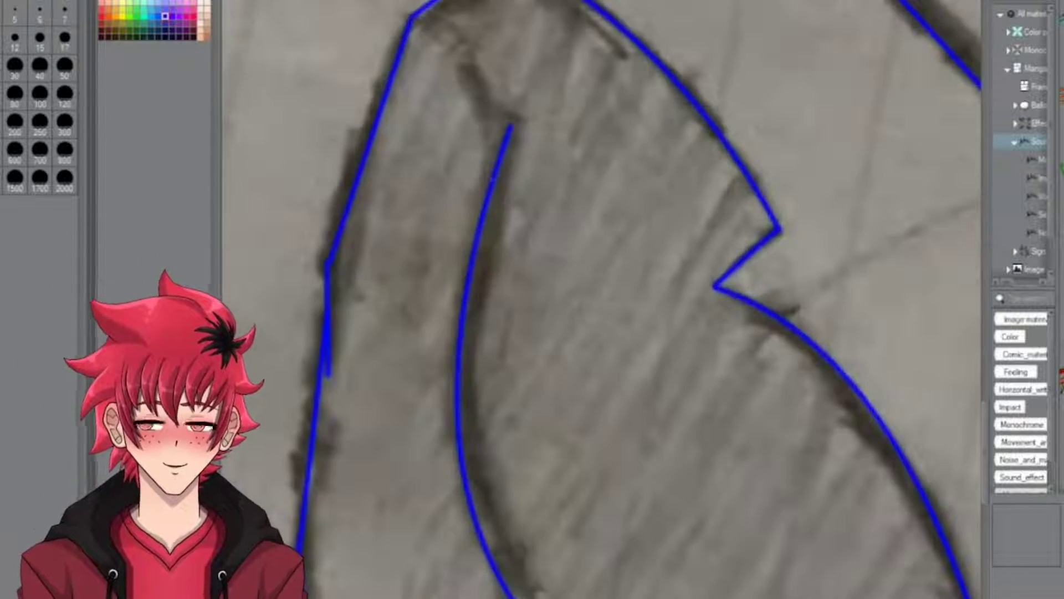
scroll(604, 299, down, 3)
scroll(604, 299, up, 3)
scroll(604, 299, down, 3)
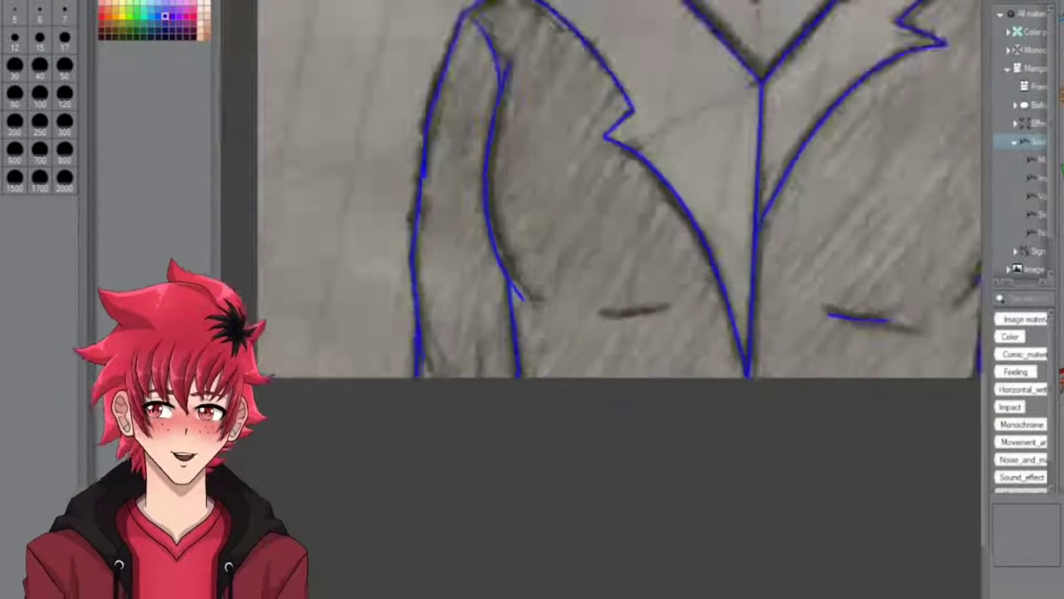
scroll(604, 300, up, 3)
drag(543, 324, 665, 288)
scroll(604, 299, down, 4)
Draw a small ellipse as a button just below the collar's V point, left of the jacket's front line
scroll(604, 299, up, 4)
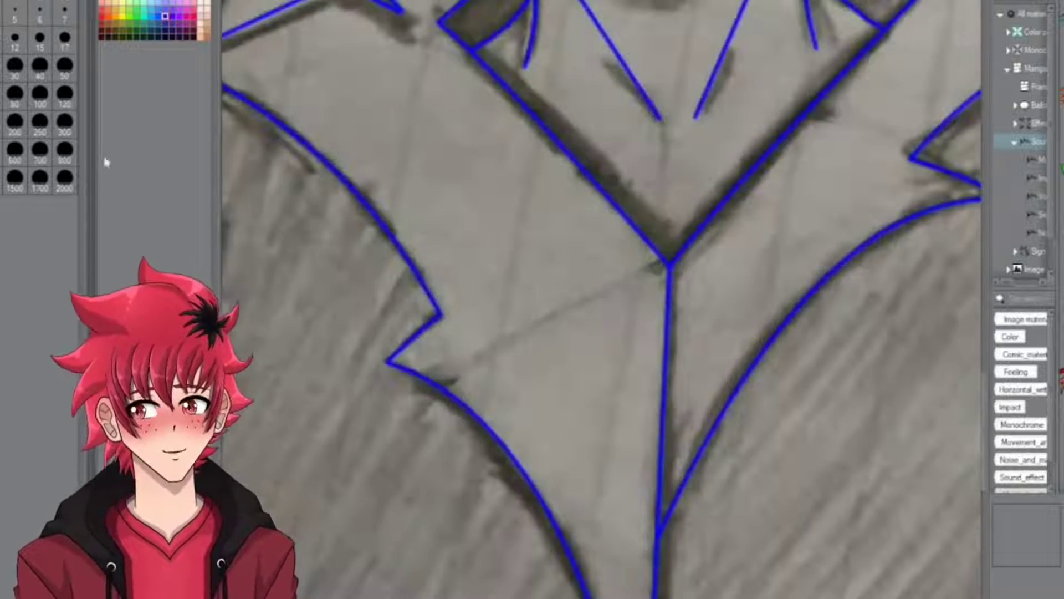
click(13, 52)
scroll(554, 222, down, 3)
scroll(554, 221, up, 3)
drag(524, 192, 573, 241)
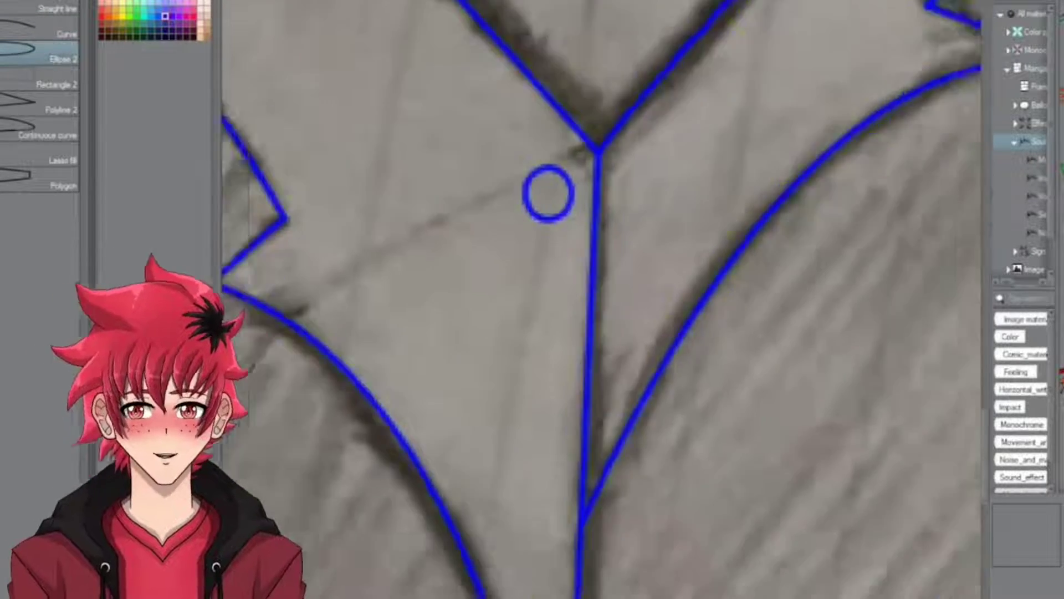
Duplicate the button into a column of three left of the front line and two staggered on its right side
scroll(548, 216, up, 1)
drag(499, 221, 587, 108)
key(ctrl+c)
key(ctrl+v)
drag(546, 166, 638, 212)
click(568, 363)
key(Return)
click(568, 487)
key(Return)
click(658, 413)
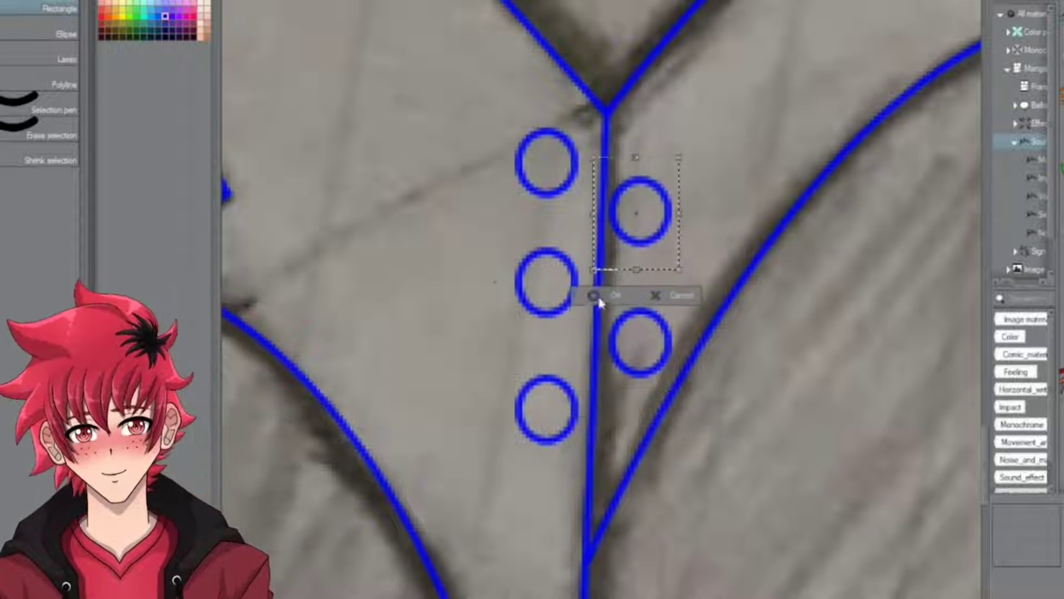
drag(589, 145, 749, 426)
click(647, 446)
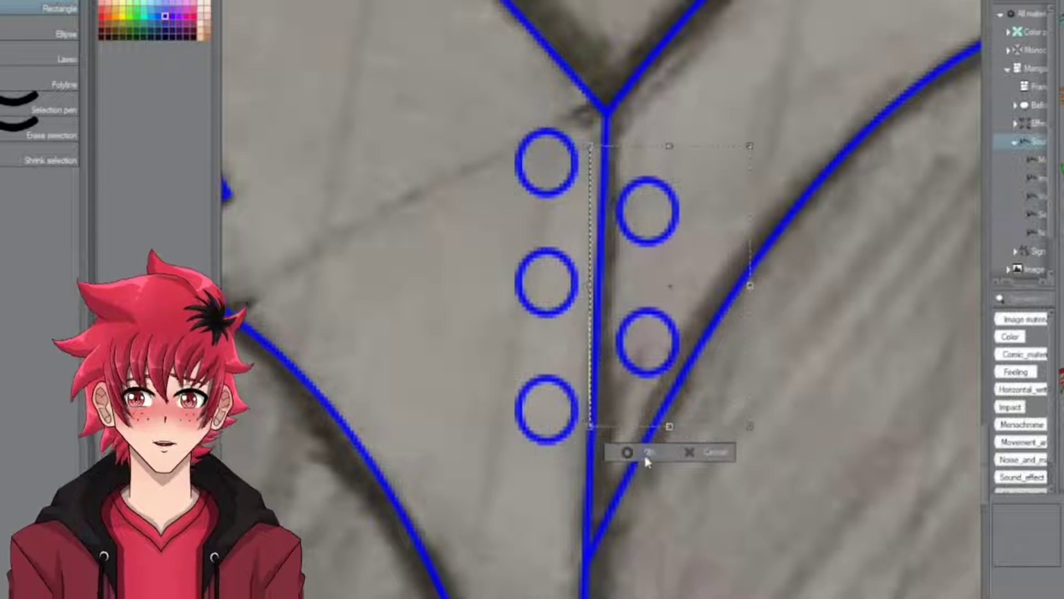
Examine the whole line drawing and the jacket buttons with the scanned sketch hidden
key(ctrl+minus)
key(ctrl+minus)
key(ctrl+minus)
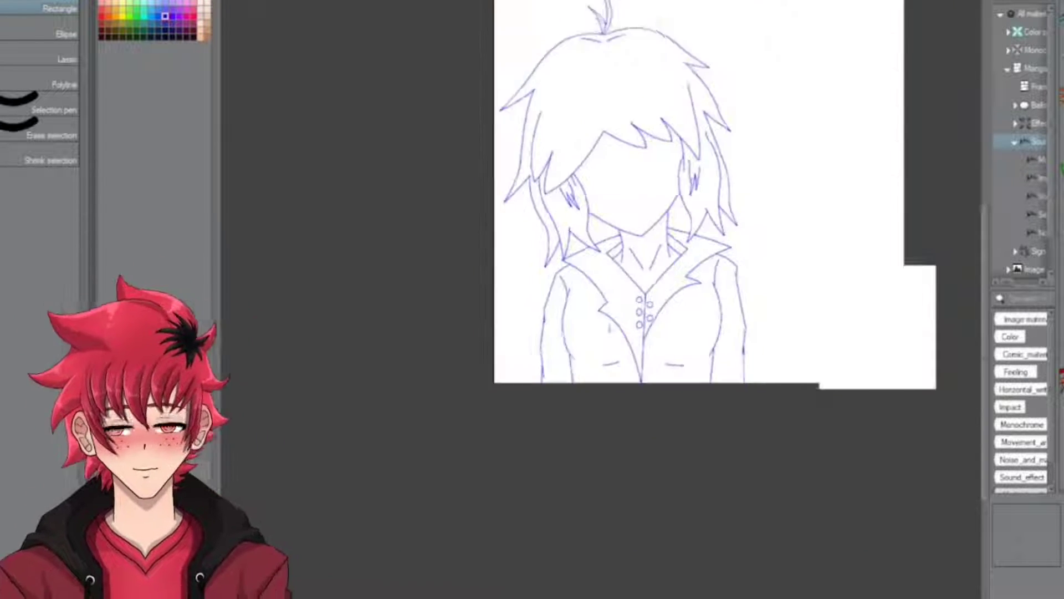
key(ctrl+plus)
key(ctrl+plus)
key(ctrl+plus)
scroll(618, 413, down, 3)
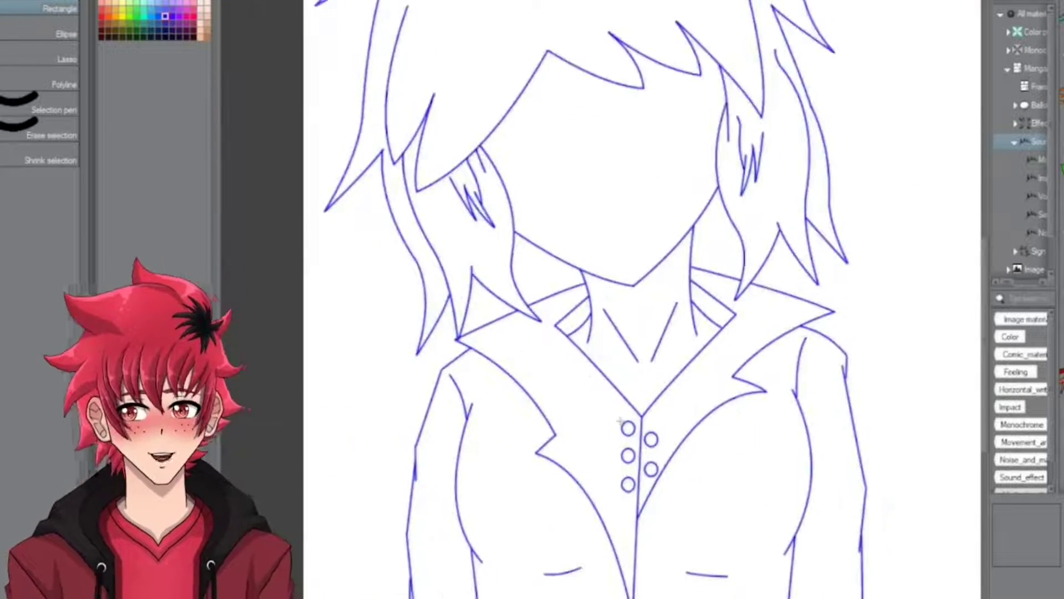
scroll(618, 413, up, 4)
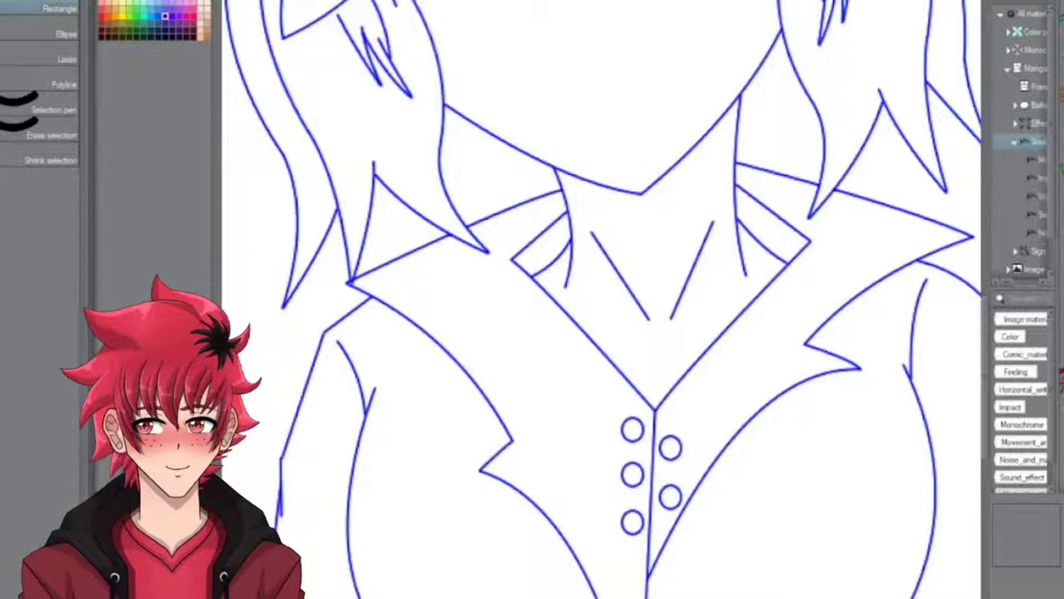
Rotate and move the three left buttons so they line up along the collar's left V edge
scroll(594, 359, up, 2)
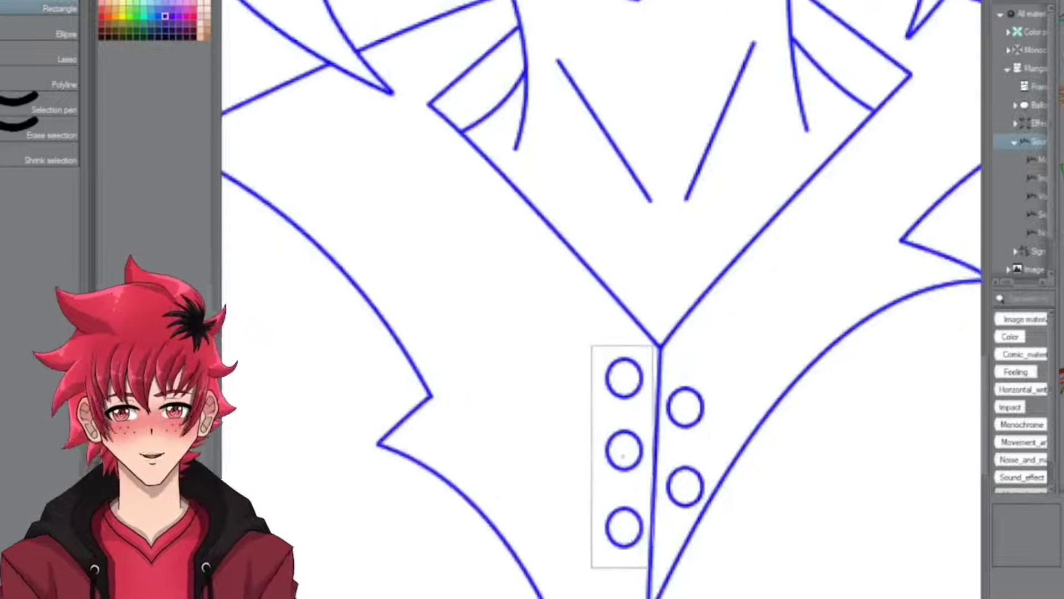
key(ctrl+t)
drag(622, 450, 602, 311)
drag(598, 197, 599, 229)
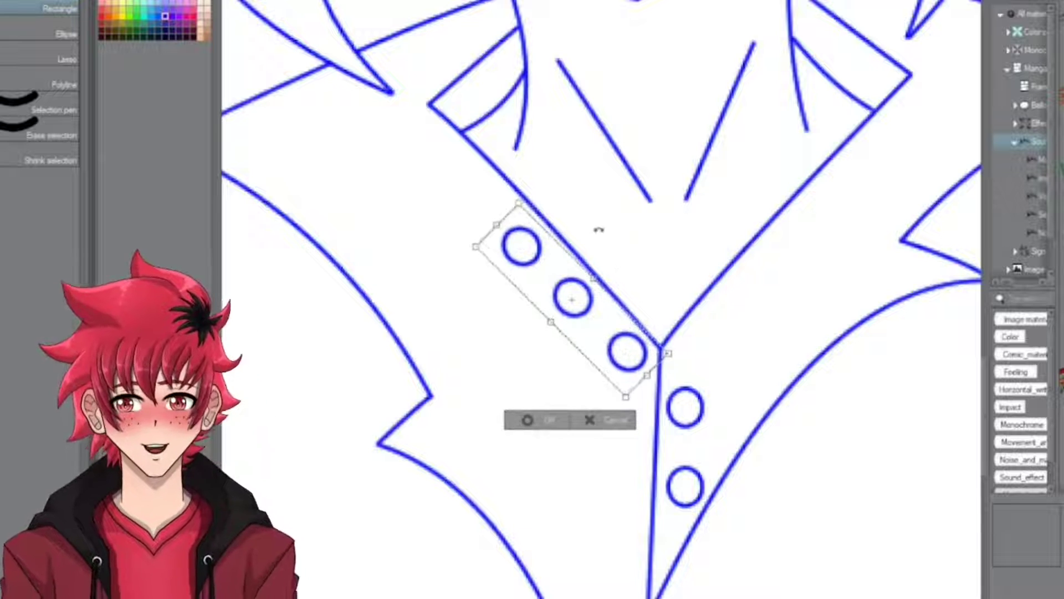
click(546, 420)
key(ctrl+t)
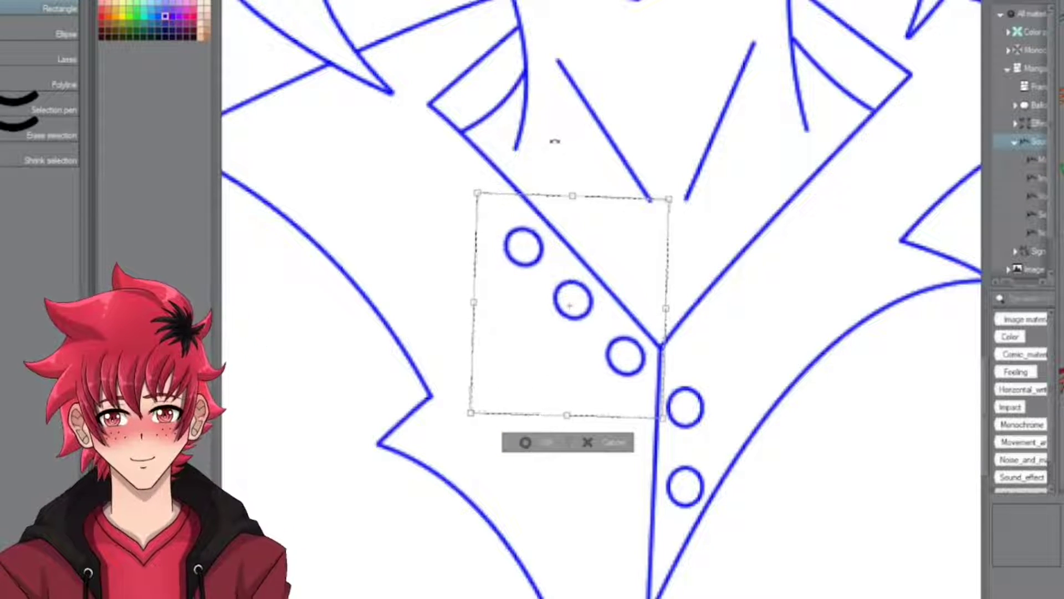
scroll(602, 404, down, 10)
scroll(603, 404, up, 8)
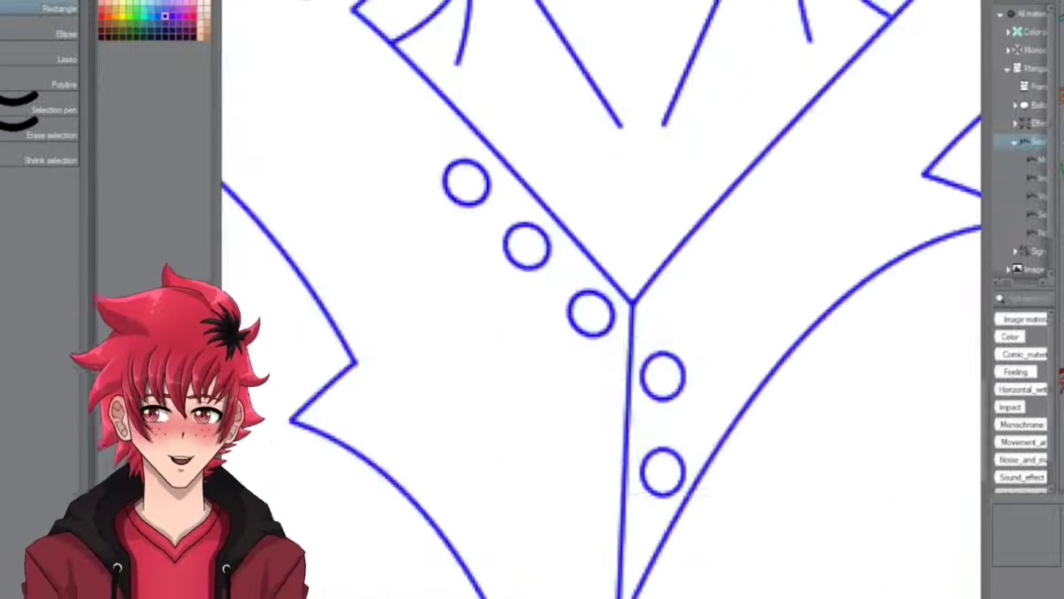
Rotate and move the two right buttons so they line up along the collar's right V edge
mouse_move(631, 332)
mouse_down()
mouse_move(709, 527)
mouse_move(715, 402)
mouse_up()
drag(748, 240, 775, 237)
key(Return)
scroll(705, 282, down, 10)
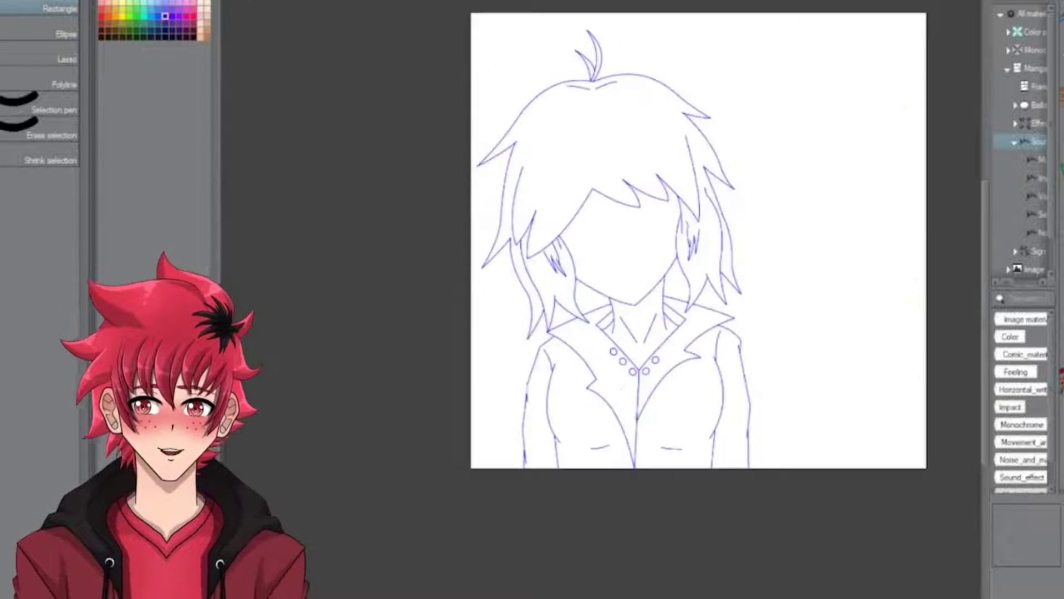
Erase the two buttons along the collar's right V edge
scroll(705, 282, up, 8)
key(e)
scroll(655, 307, up, 4)
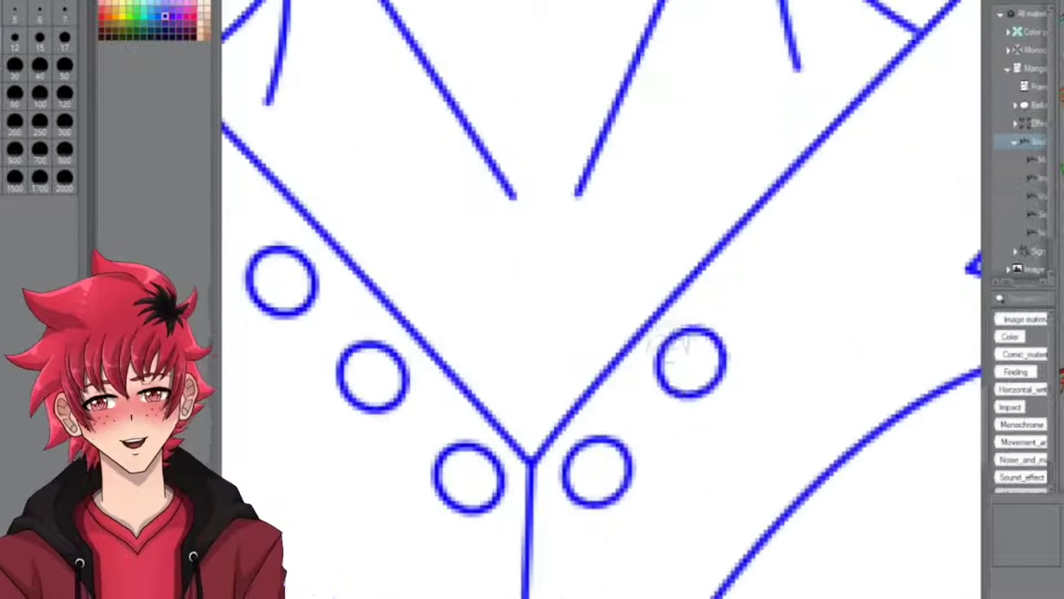
key(o)
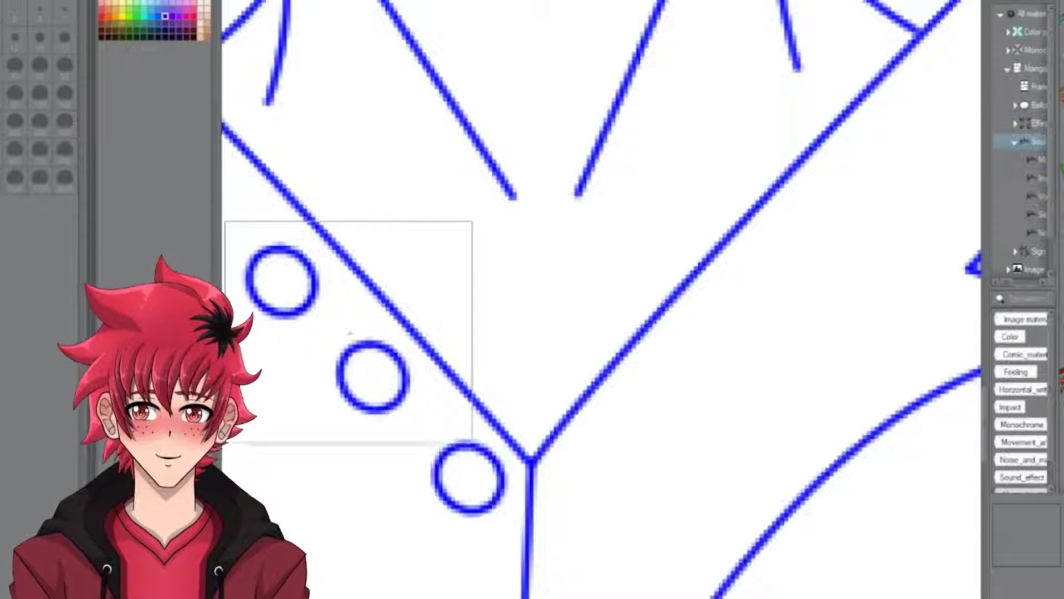
Copy the three left buttons, flip the copy horizontally, and place it slightly rotated along the collar's right V edge
drag(472, 444, 526, 537)
click(2, 1)
click(199, 227)
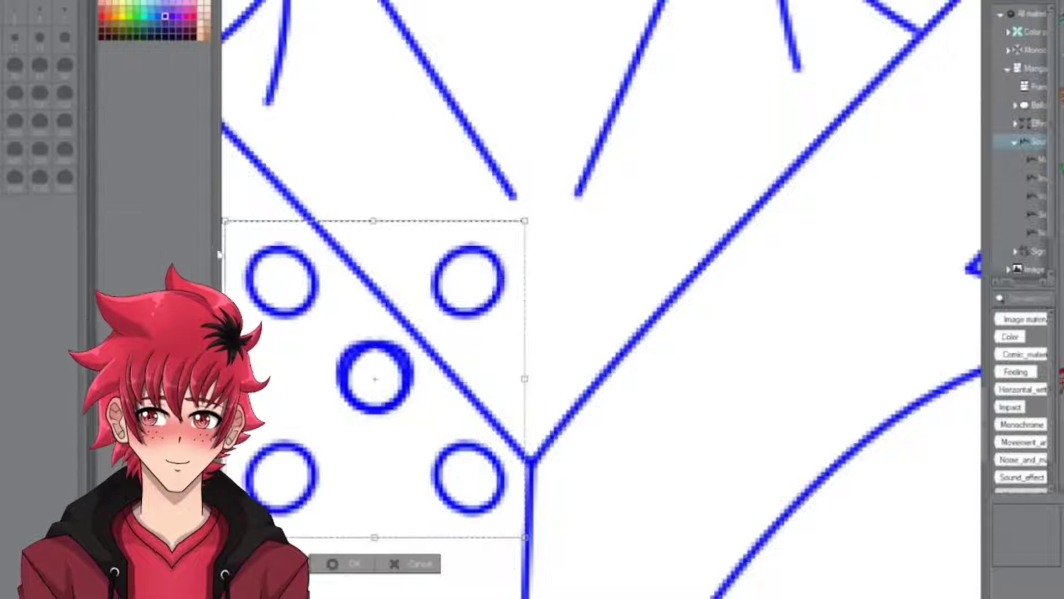
drag(497, 346, 799, 349)
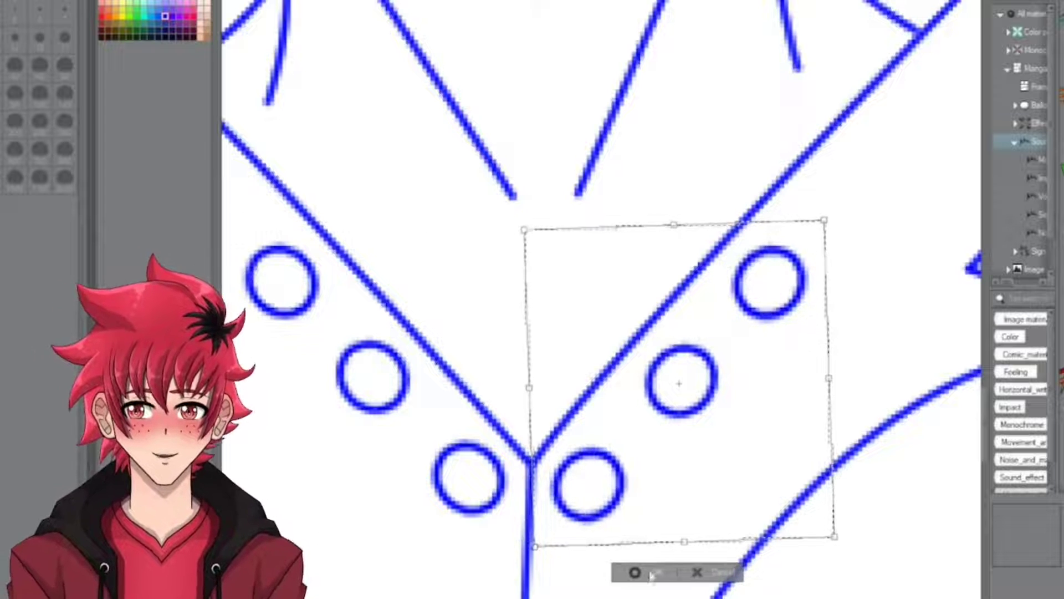
key(Return)
scroll(632, 355, down, 10)
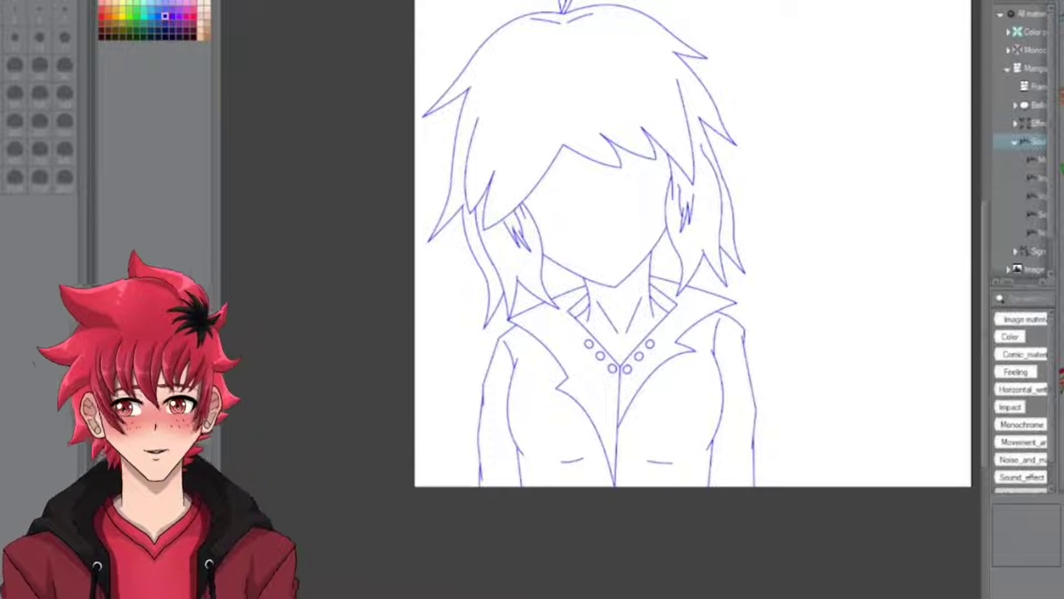
Show the scanned sketch again and draw zigzag back-hair tips with curves between the left hair lock and the neck
scroll(693, 244, down, 5)
scroll(692, 244, up, 4)
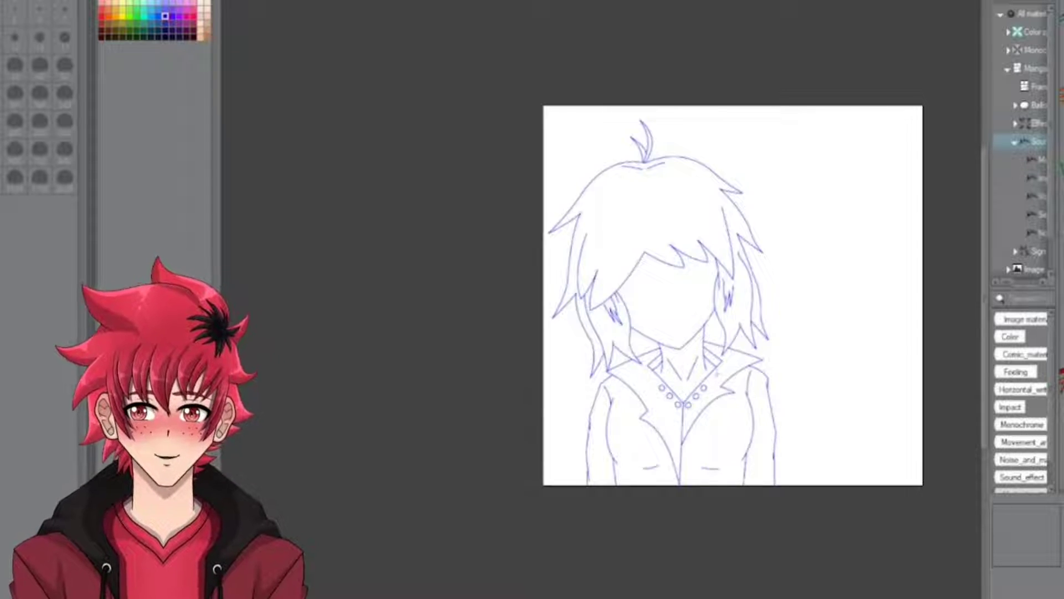
scroll(704, 299, up, 4)
scroll(704, 300, down, 5)
scroll(704, 299, up, 5)
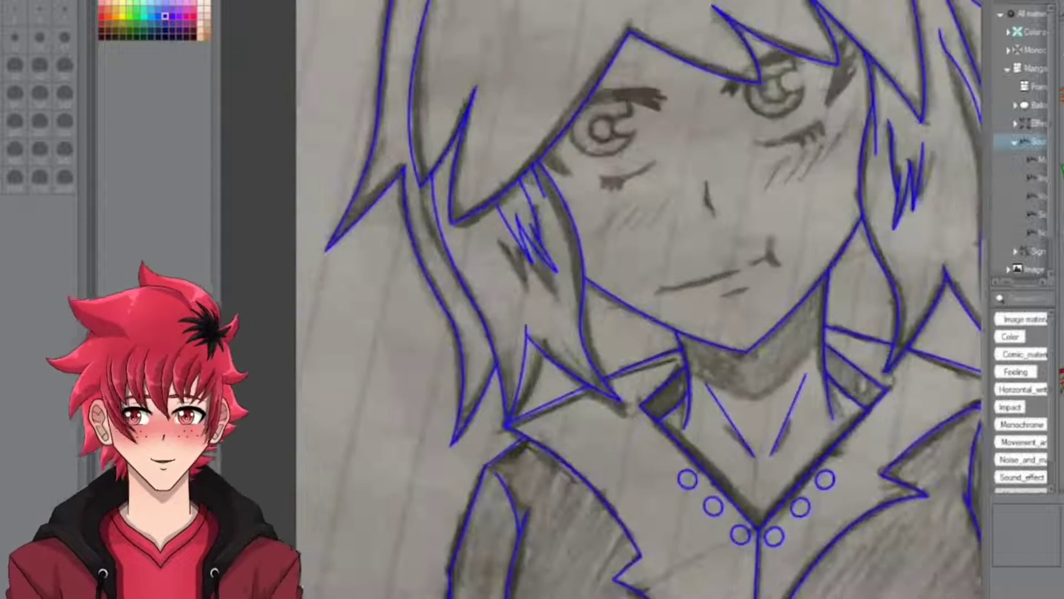
scroll(704, 299, up, 3)
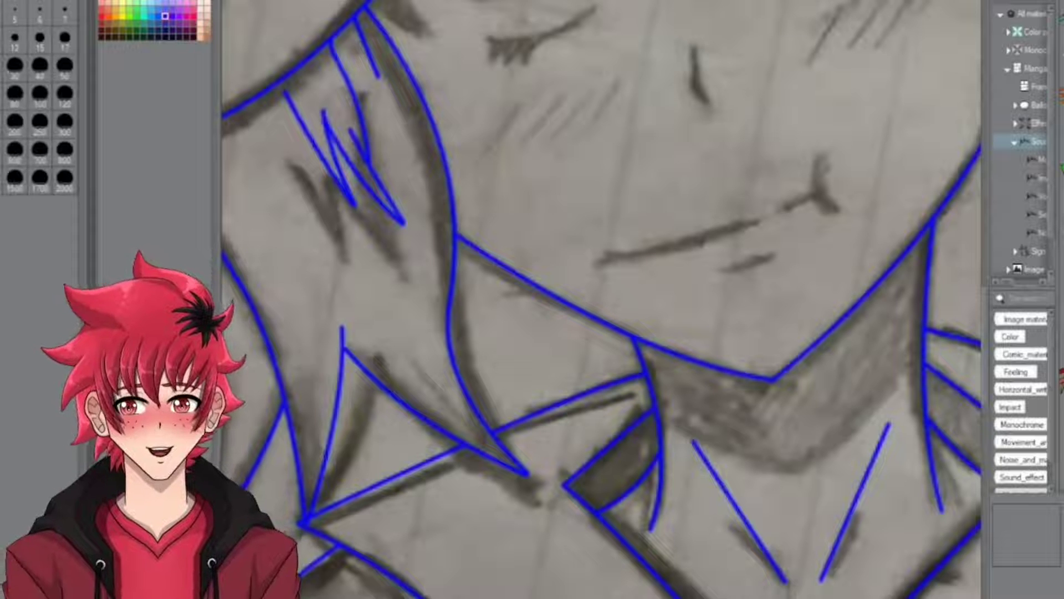
key(u)
scroll(523, 337, up, 3)
drag(357, 139, 426, 465)
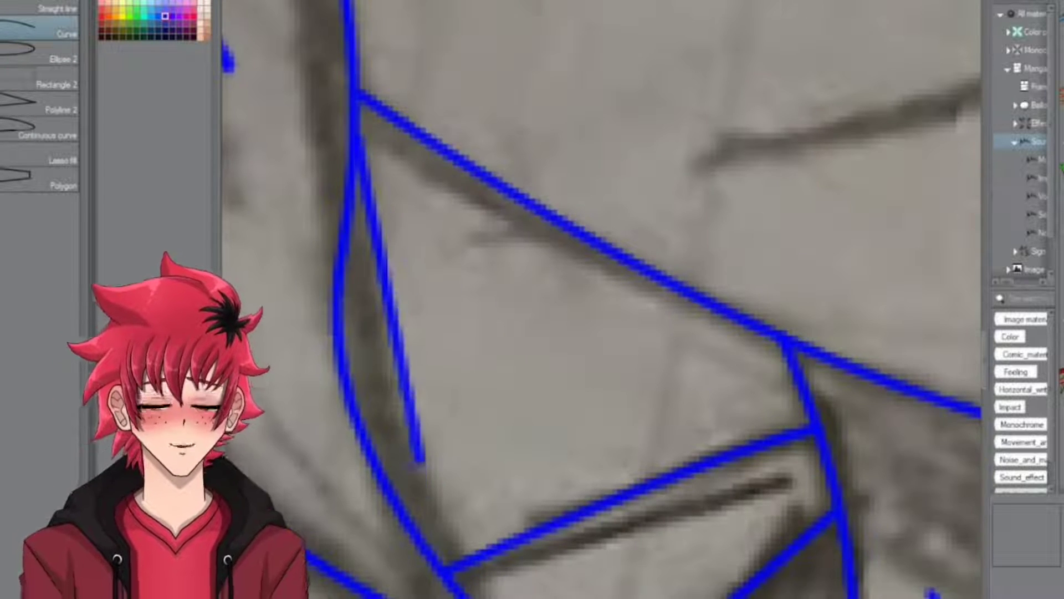
click(427, 502)
mouse_move(427, 501)
mouse_down()
mouse_move(491, 216)
mouse_move(546, 487)
mouse_up()
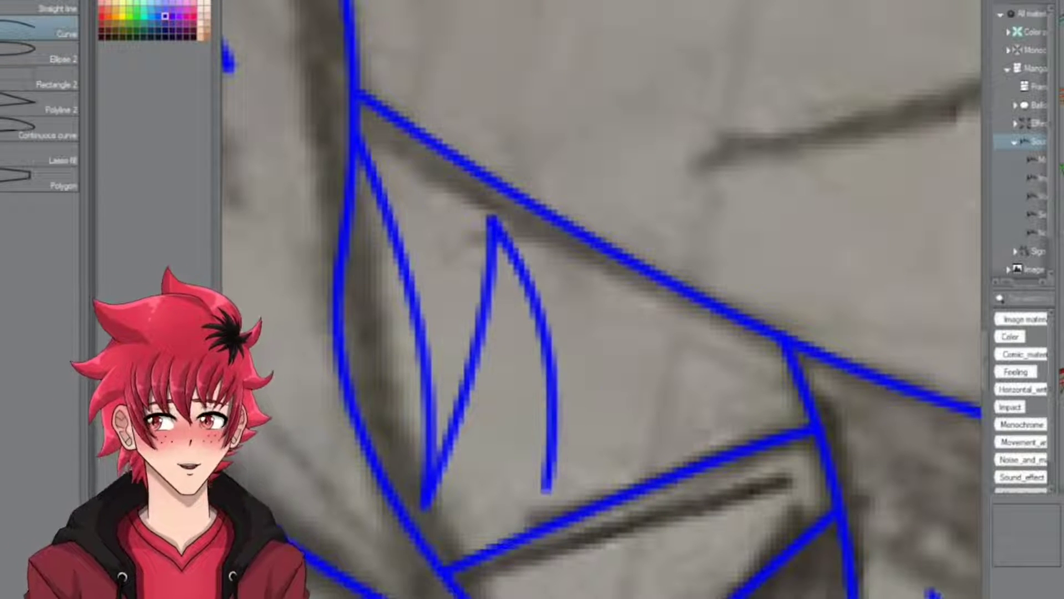
scroll(604, 299, down, 5)
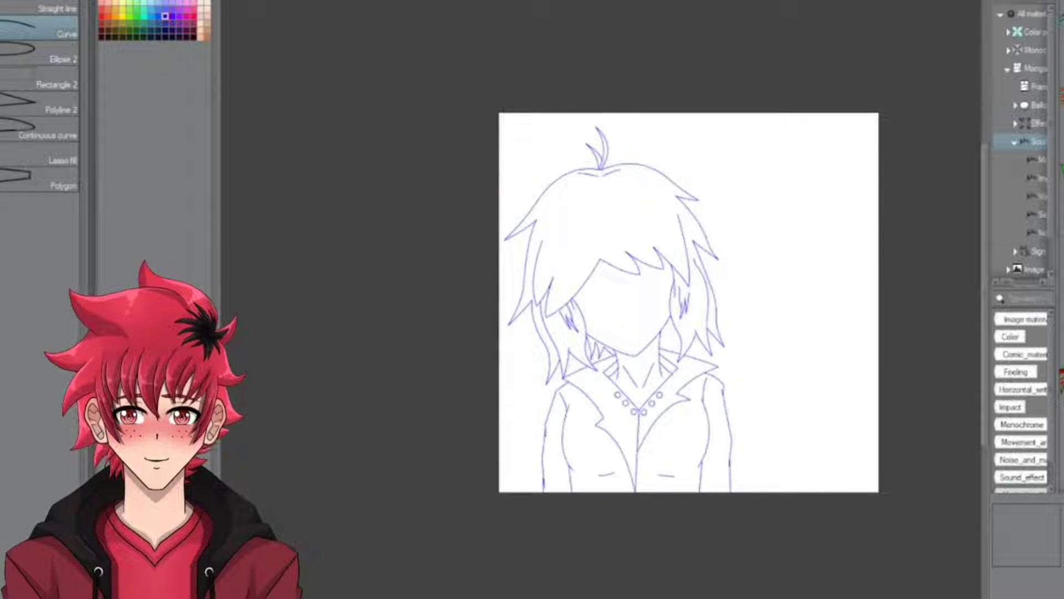
Draw zigzag back-hair tips with curves between the neck and the right hair lock below the jaw
scroll(632, 343, up, 6)
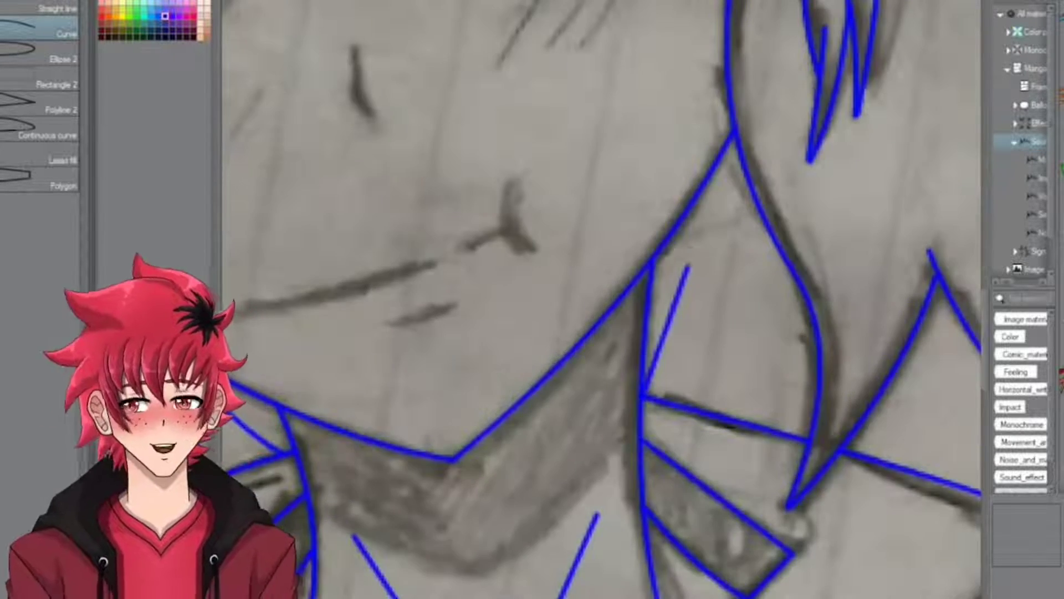
scroll(748, 217, up, 2)
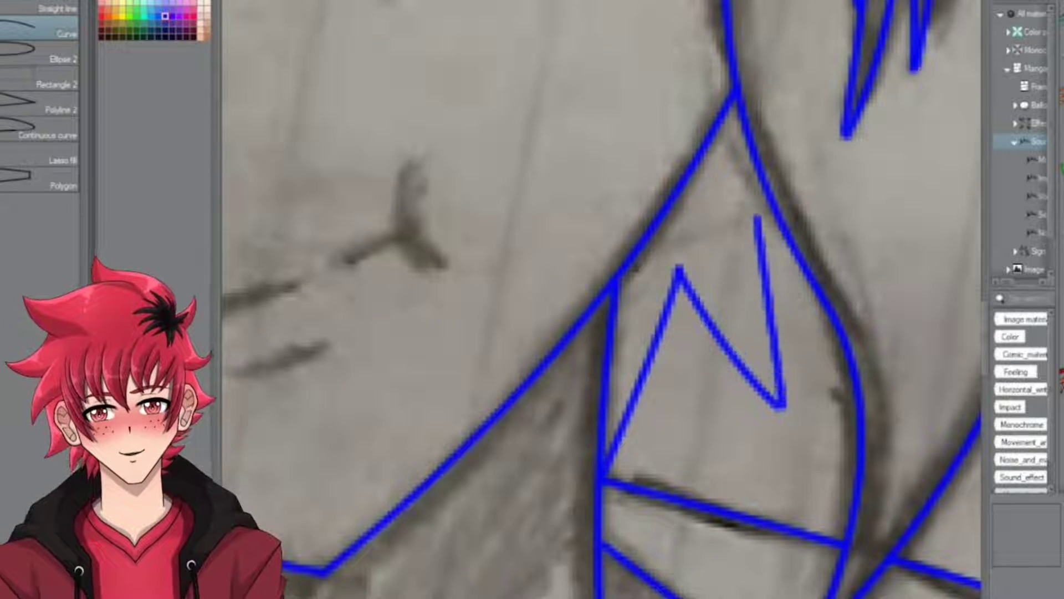
scroll(604, 299, down, 6)
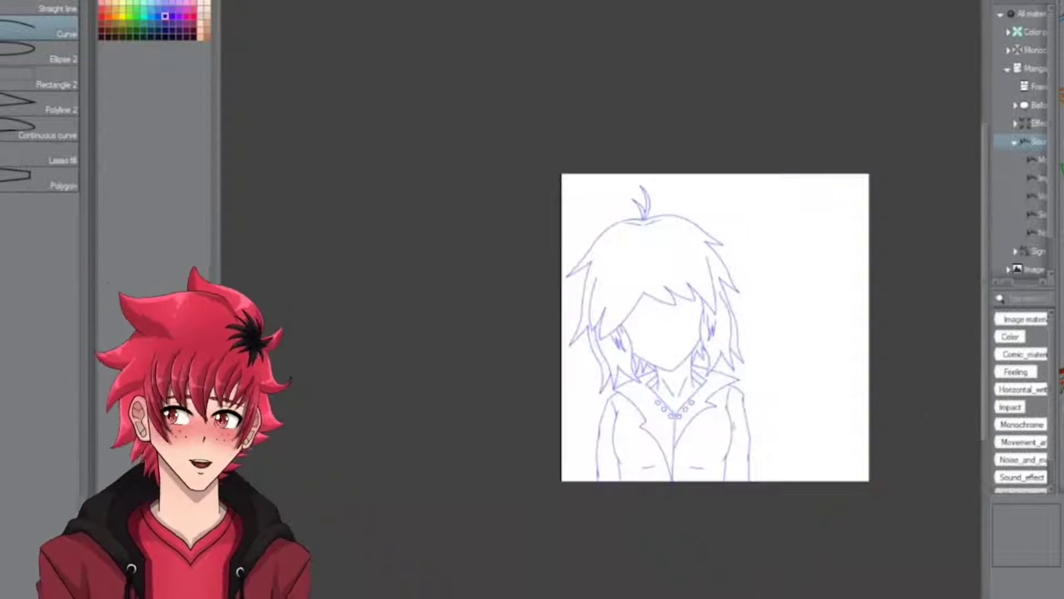
Show the scanned sketch again and trace the right eye's upper lash line with two long curves and inner-corner spikes
scroll(710, 349, up, 2)
scroll(709, 349, down, 3)
scroll(709, 349, up, 2)
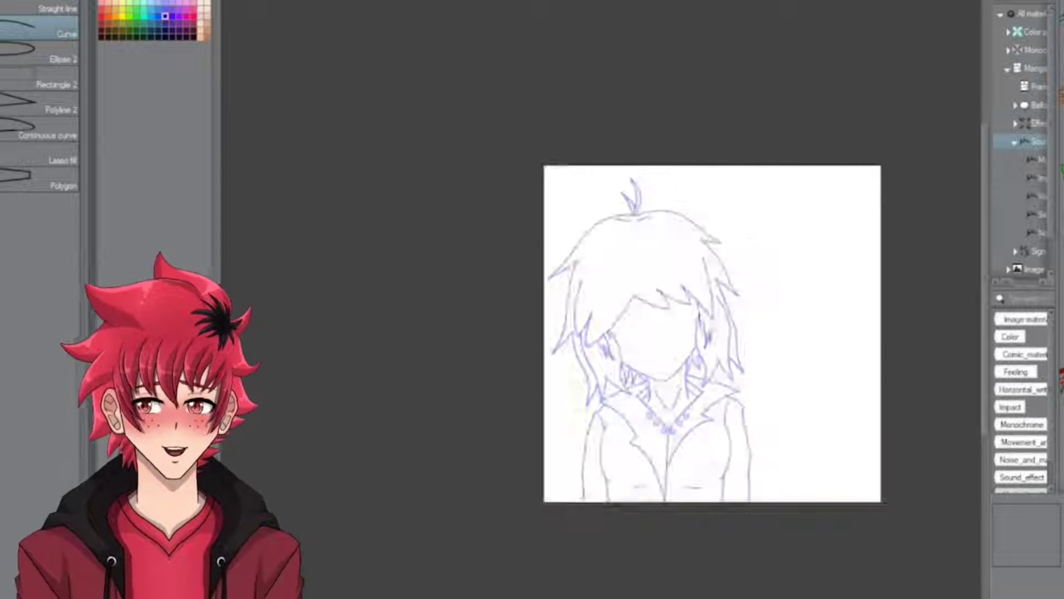
scroll(654, 310, up, 6)
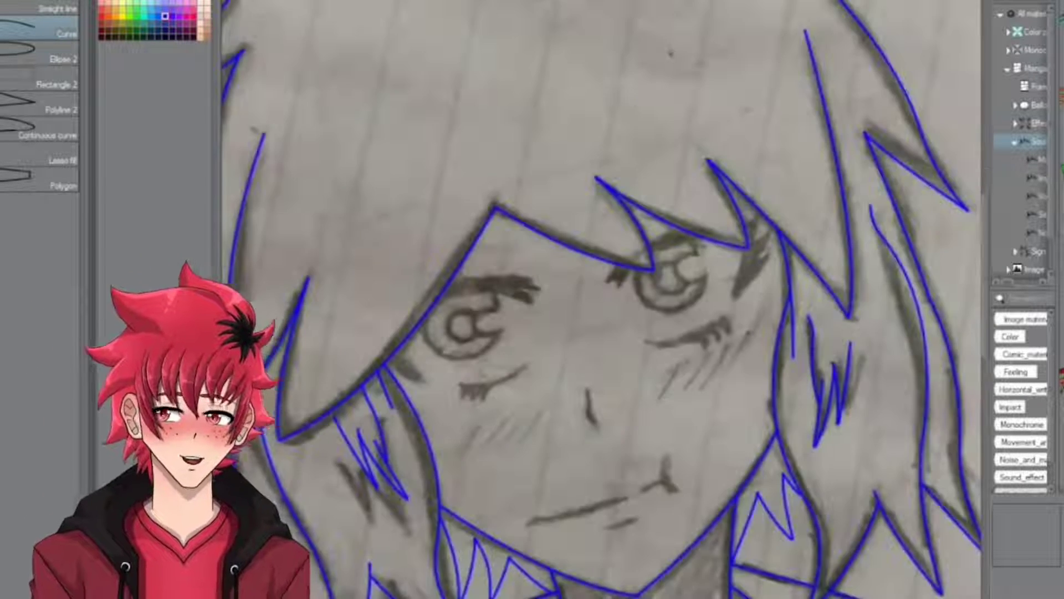
scroll(533, 359, up, 4)
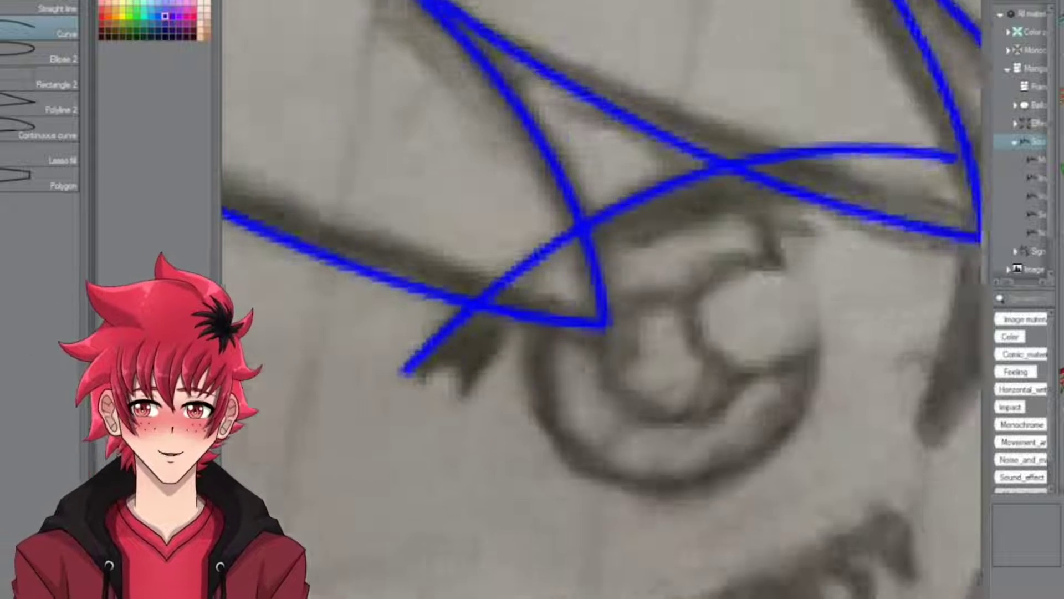
scroll(598, 300, down, 3)
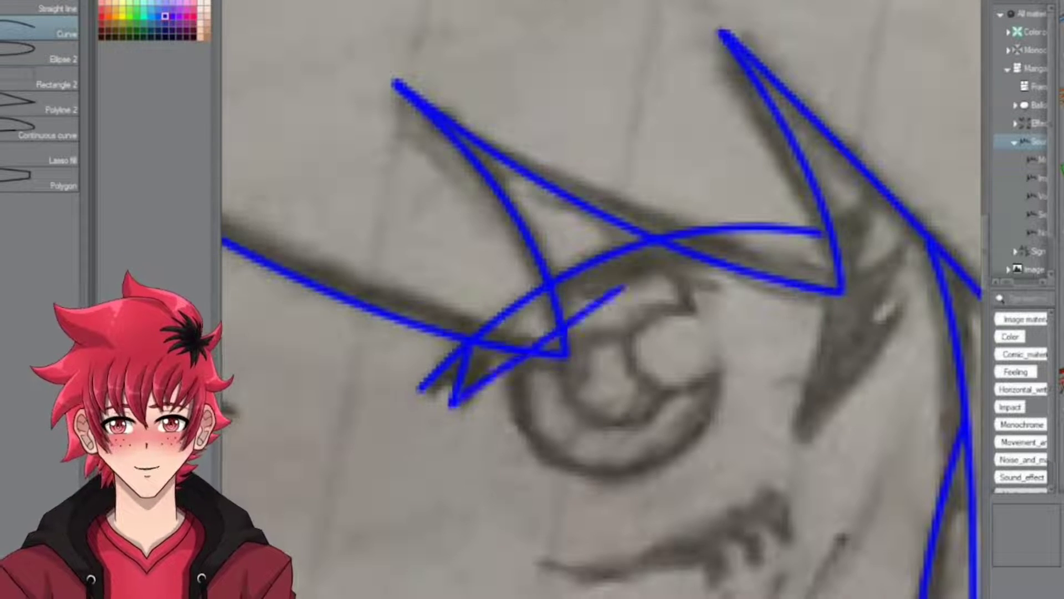
scroll(488, 288, up, 4)
scroll(599, 299, down, 3)
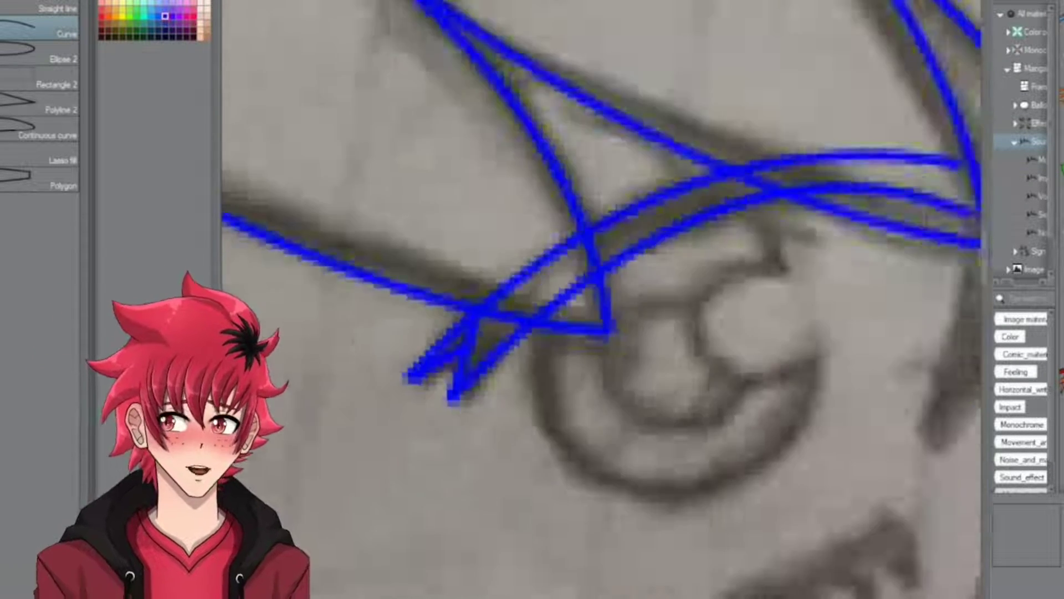
Draw the right eye's outer-corner lashes as zigzag curves running down to a point
scroll(532, 333, up, 1)
mouse_move(689, 285)
mouse_down()
mouse_move(622, 558)
mouse_move(679, 497)
mouse_up()
mouse_move(623, 558)
mouse_down()
mouse_move(784, 274)
mouse_move(737, 363)
mouse_up()
scroll(720, 332, up, 1)
mouse_move(690, 391)
mouse_down()
mouse_move(826, 145)
mouse_move(670, 260)
mouse_up()
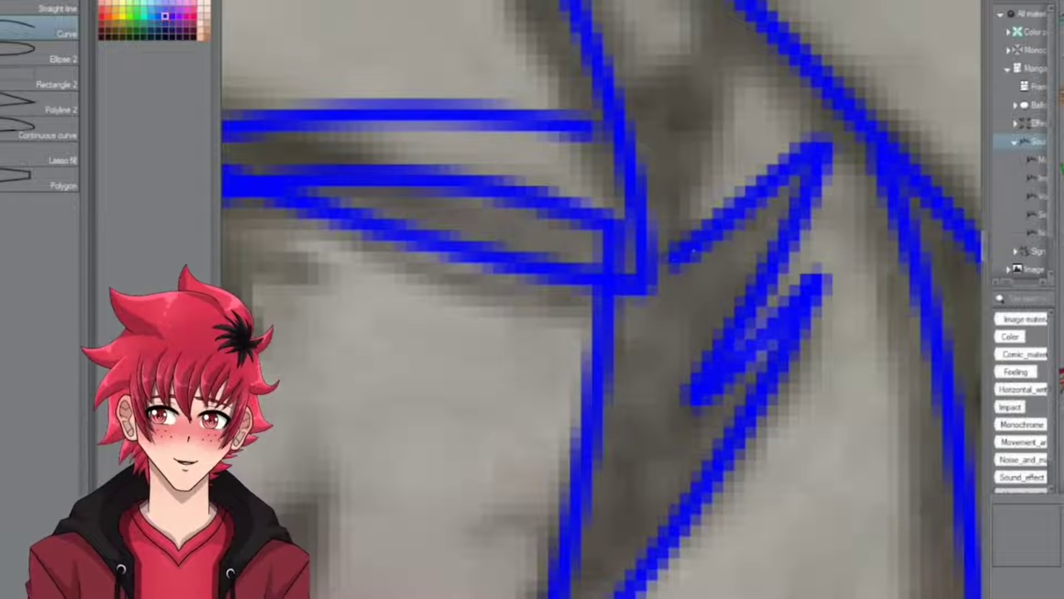
drag(605, 114, 740, 6)
drag(685, 249, 751, 17)
scroll(605, 300, down, 2)
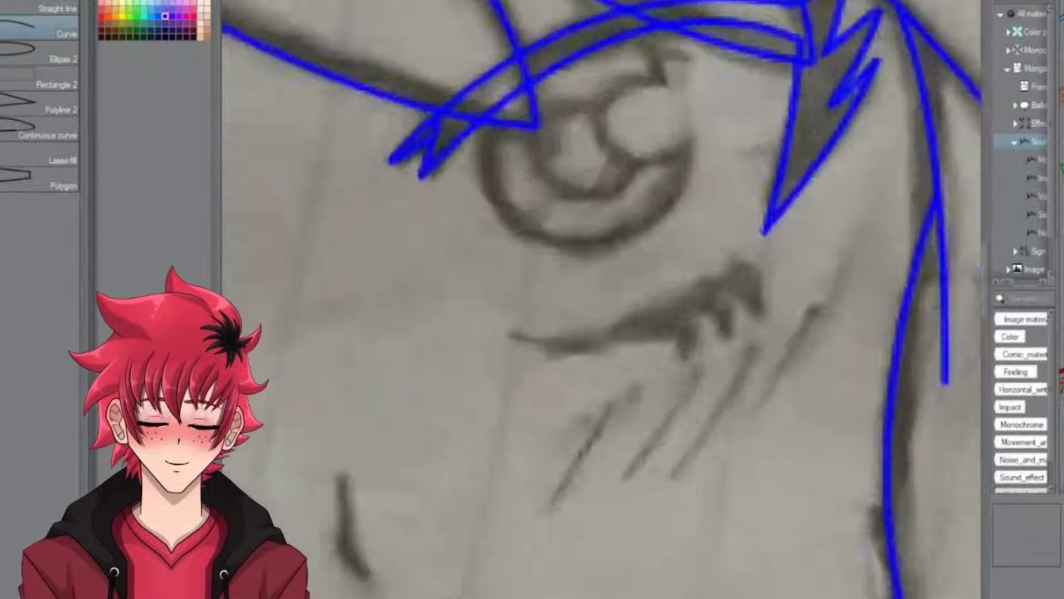
Trace the right eye's lower lash line with a long curve and short zigzag lashes at its outer end
scroll(604, 299, up, 2)
mouse_move(724, 261)
mouse_down()
mouse_move(571, 377)
mouse_move(339, 386)
mouse_up()
scroll(616, 355, up, 2)
drag(502, 352, 717, 391)
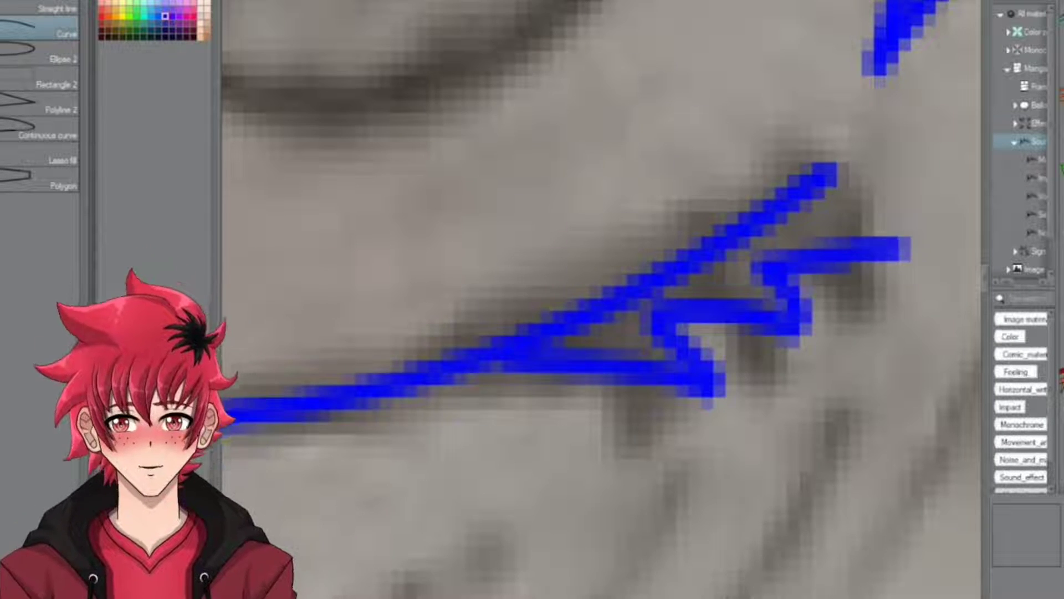
scroll(604, 299, down, 5)
Copy the right eye's lash lines, flip the copy horizontally, and rotate it into place over the left eye
key(m)
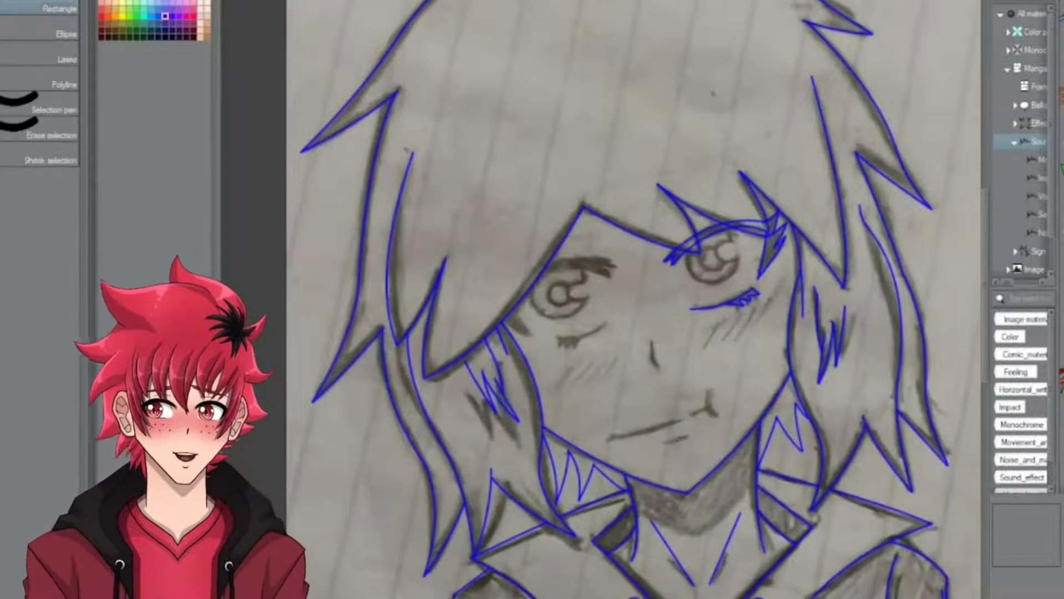
key(ctrl+c)
key(ctrl+v)
key(ctrl+t)
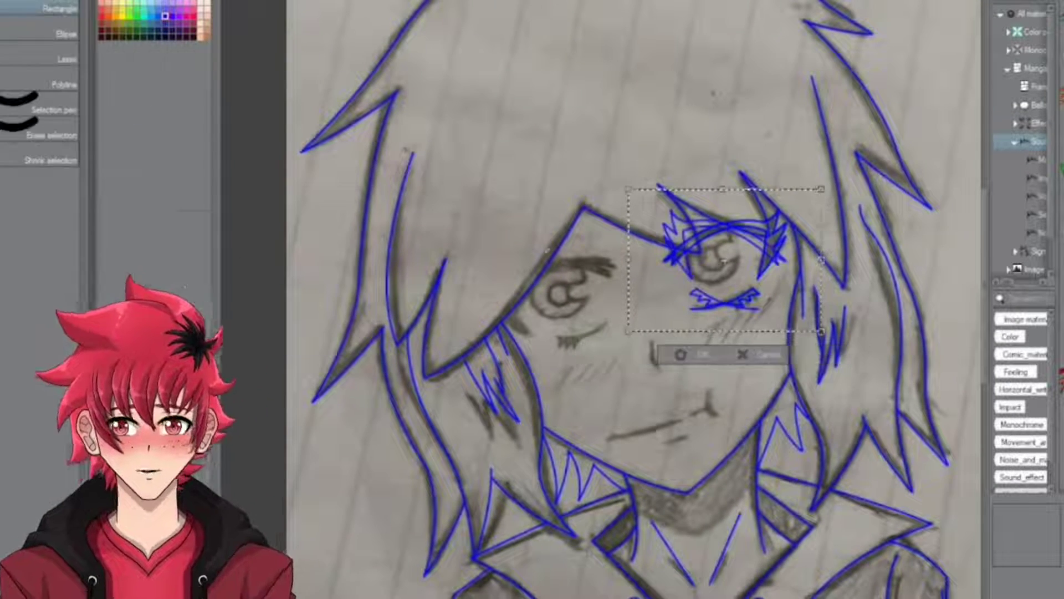
mouse_move(626, 329)
mouse_down()
mouse_move(471, 352)
mouse_move(554, 233)
mouse_move(532, 438)
mouse_move(532, 415)
mouse_up()
drag(571, 158, 582, 154)
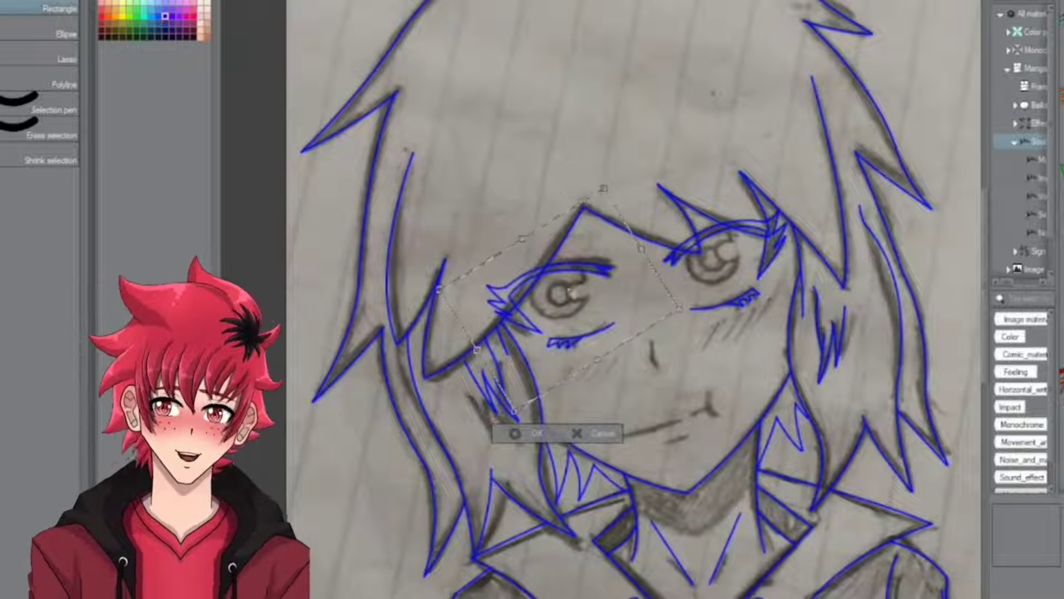
click(532, 432)
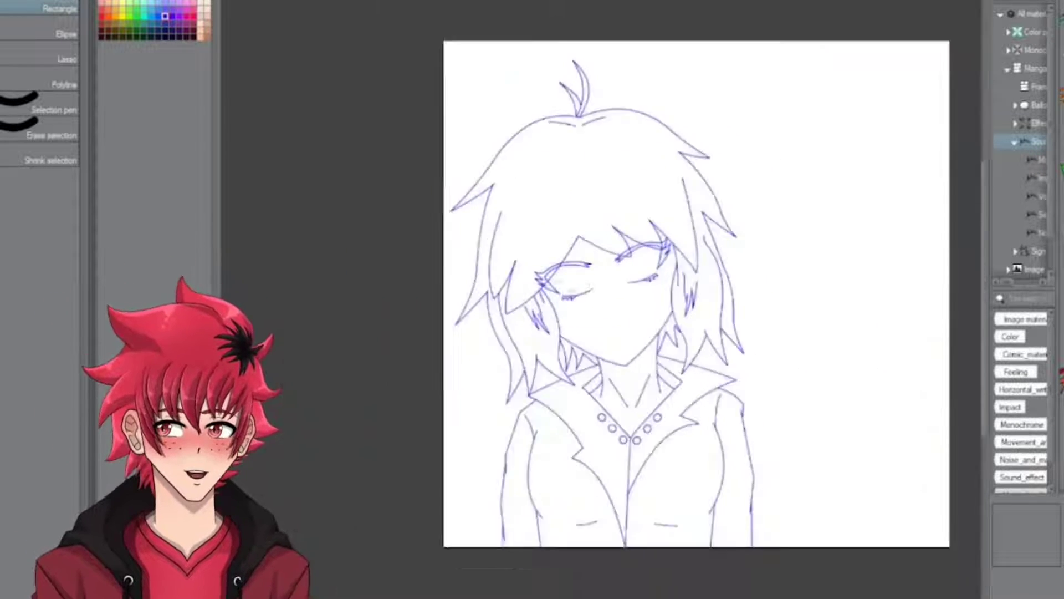
Select the lash lines of both eyes and stretch them slightly taller with a transform
scroll(696, 294, up, 3)
drag(494, 195, 760, 326)
key(ctrl+t)
mouse_move(636, 345)
mouse_down()
mouse_move(638, 366)
mouse_move(637, 263)
mouse_move(641, 363)
mouse_move(663, 364)
mouse_up()
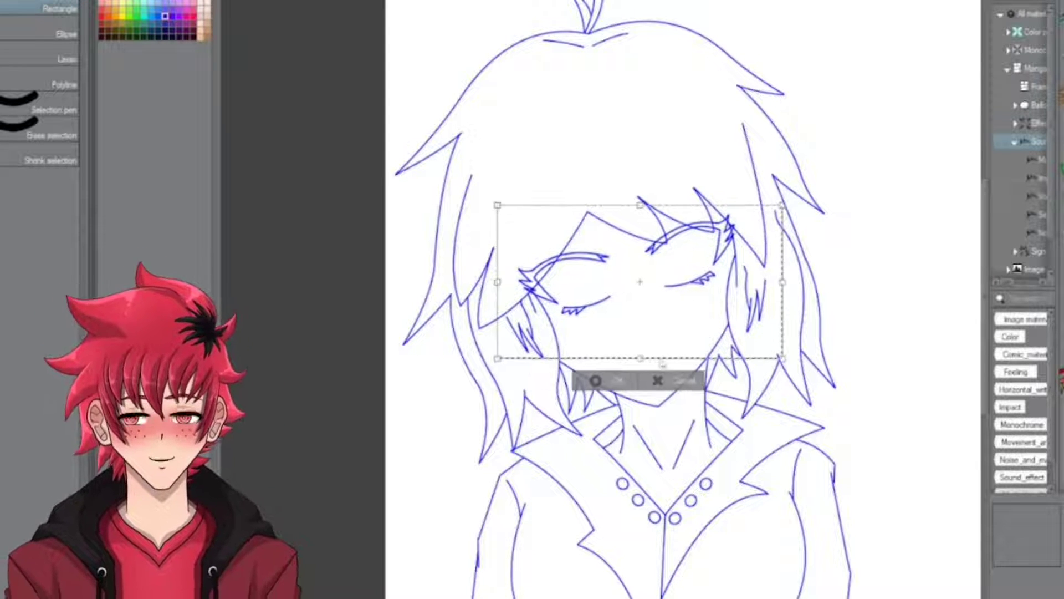
click(595, 380)
Draw an ellipse for the right eye's iris beneath the upper lash line and fine-tune it with a transform
key(u)
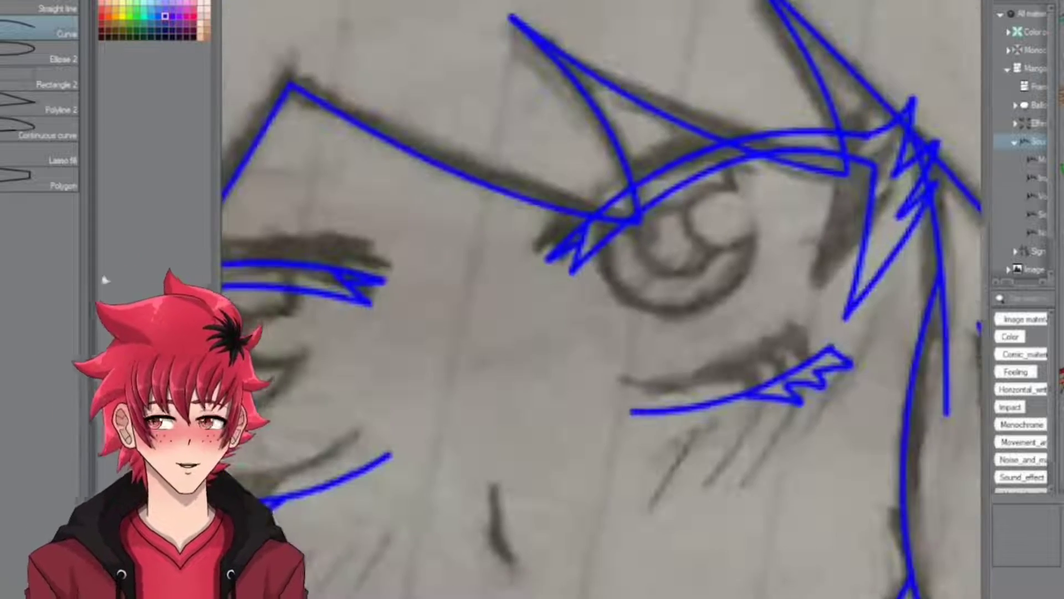
scroll(748, 194, up, 2)
drag(693, 258, 736, 368)
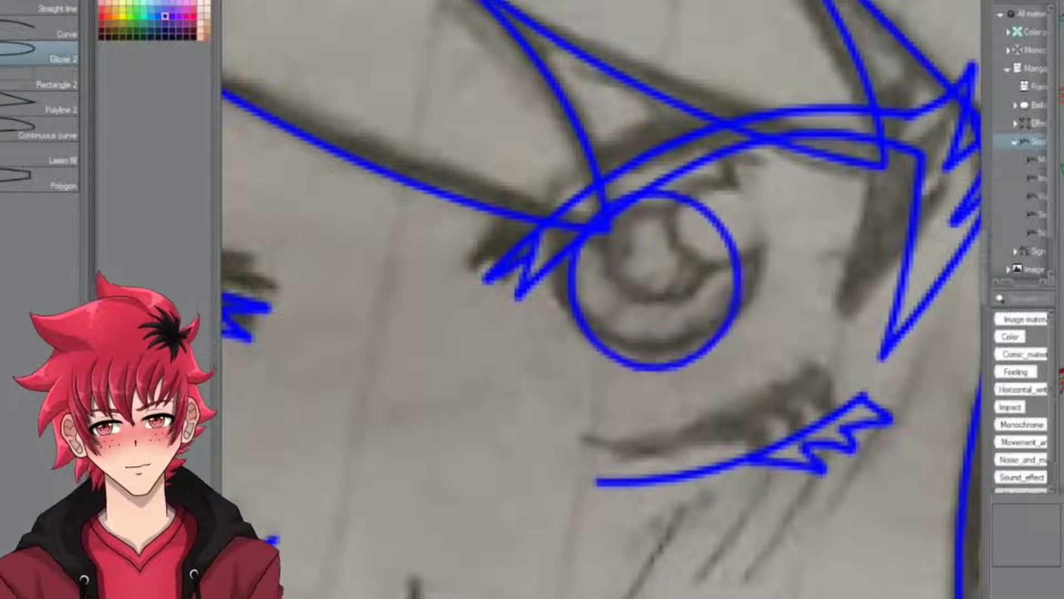
scroll(693, 255, down, 3)
key(m)
scroll(693, 255, up, 3)
key(ctrl+t)
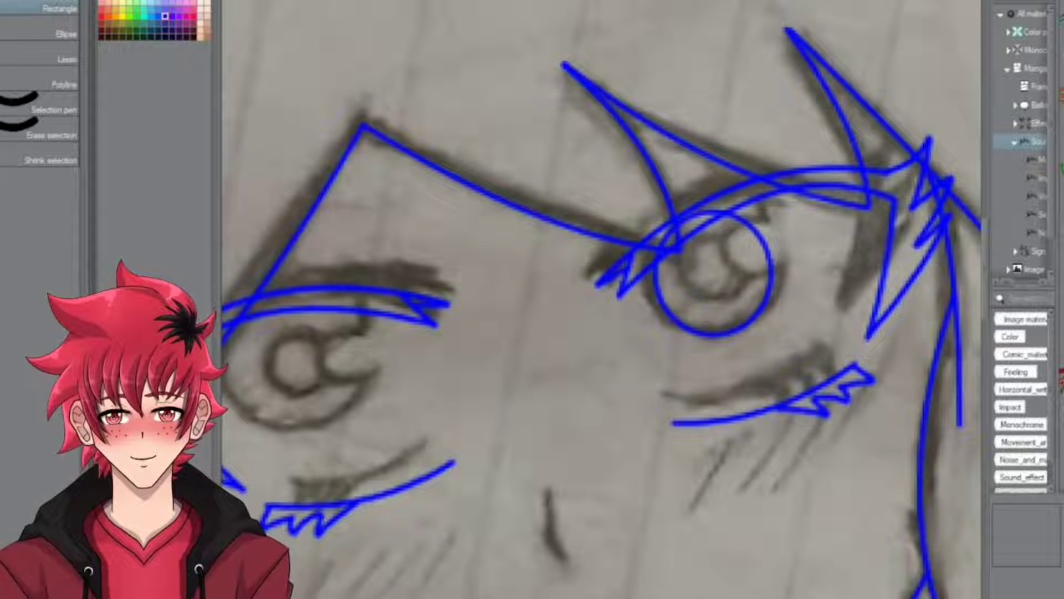
Draw a smaller ellipse for the pupil inside the right iris and adjust its position with a transform
key(u)
scroll(726, 242, up, 3)
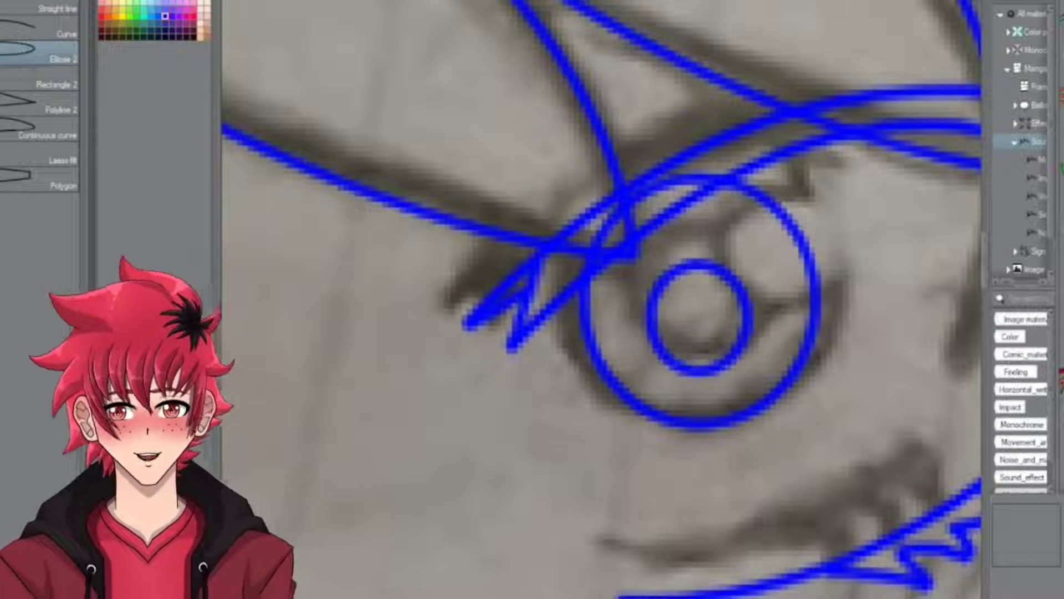
key(m)
drag(614, 224, 806, 398)
key(ctrl+t)
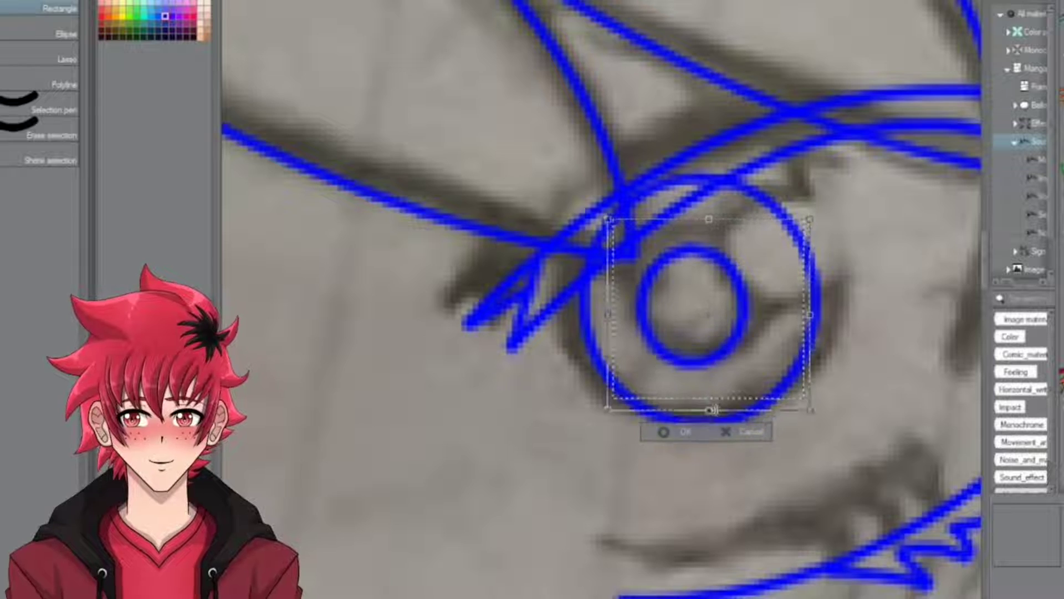
drag(712, 410, 707, 416)
scroll(601, 299, down, 5)
scroll(602, 299, up, 2)
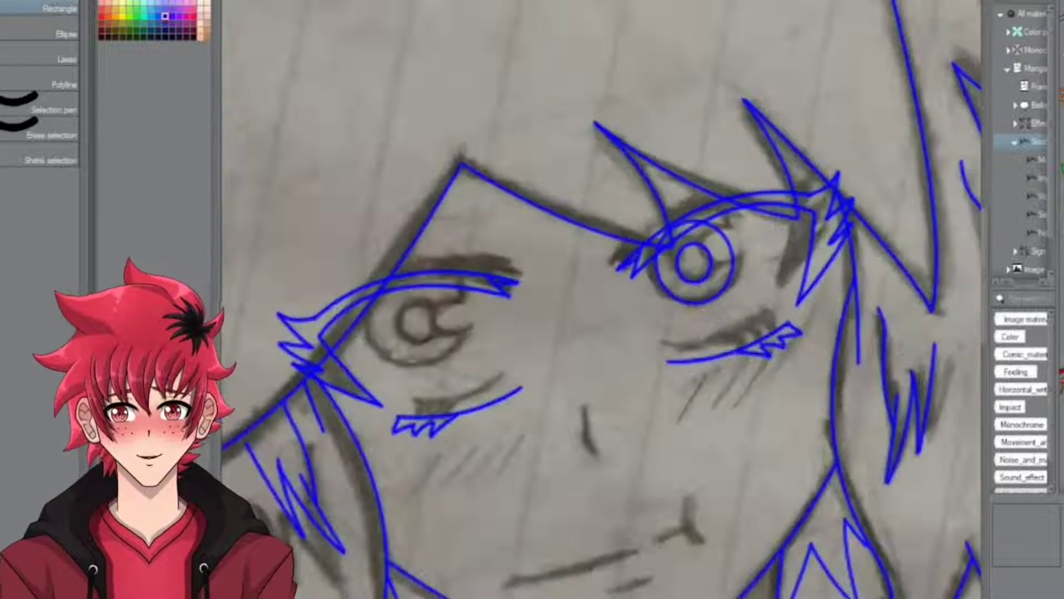
Draw a small highlight circle between the right eye's pupil and the upper-right edge of its iris
key(u)
scroll(704, 214, up, 3)
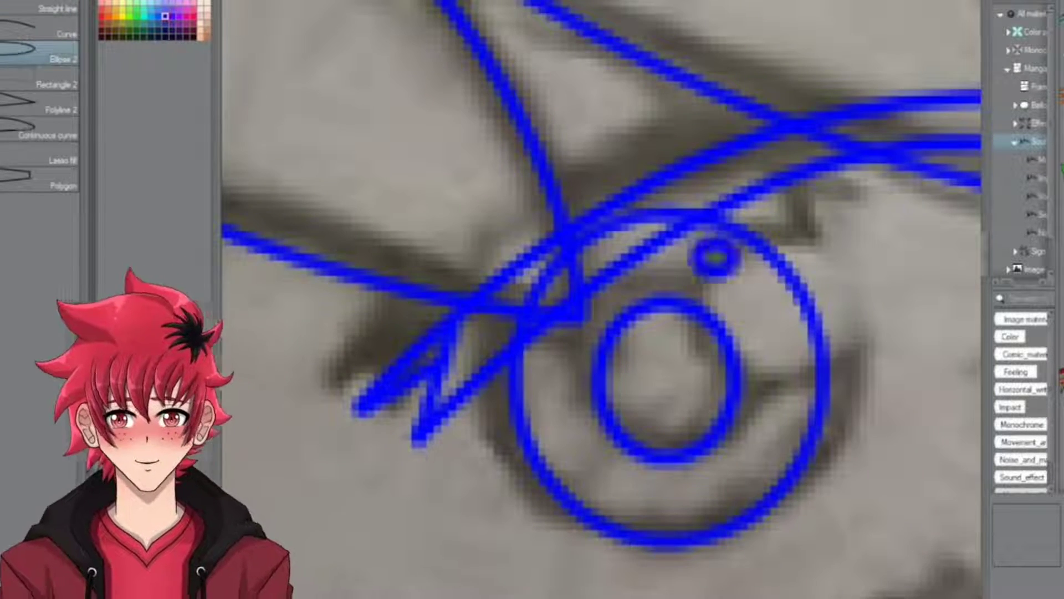
scroll(601, 299, down, 5)
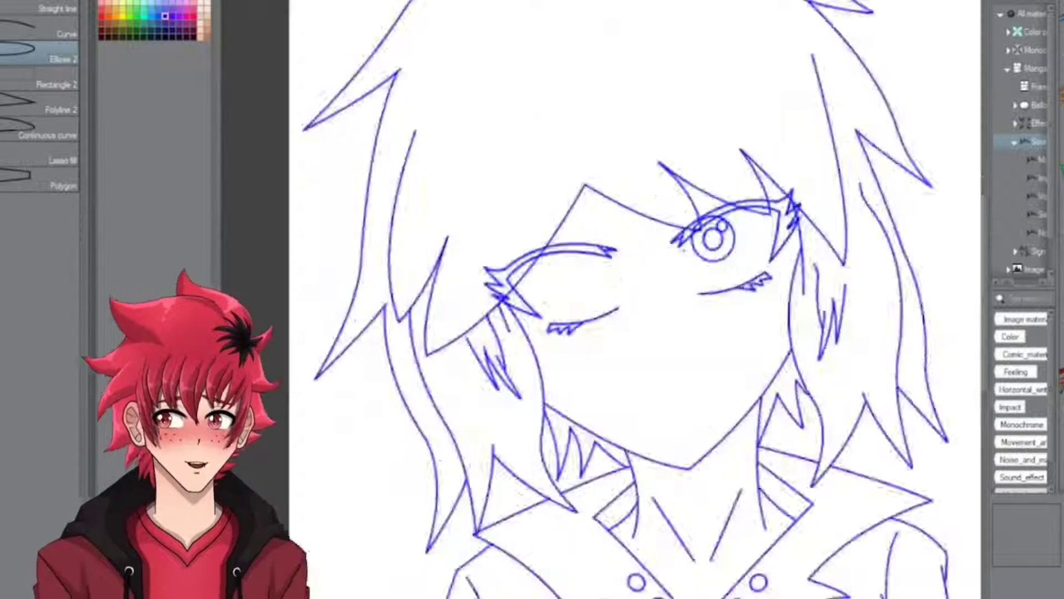
scroll(601, 299, up, 2)
scroll(601, 300, down, 4)
scroll(602, 299, up, 1)
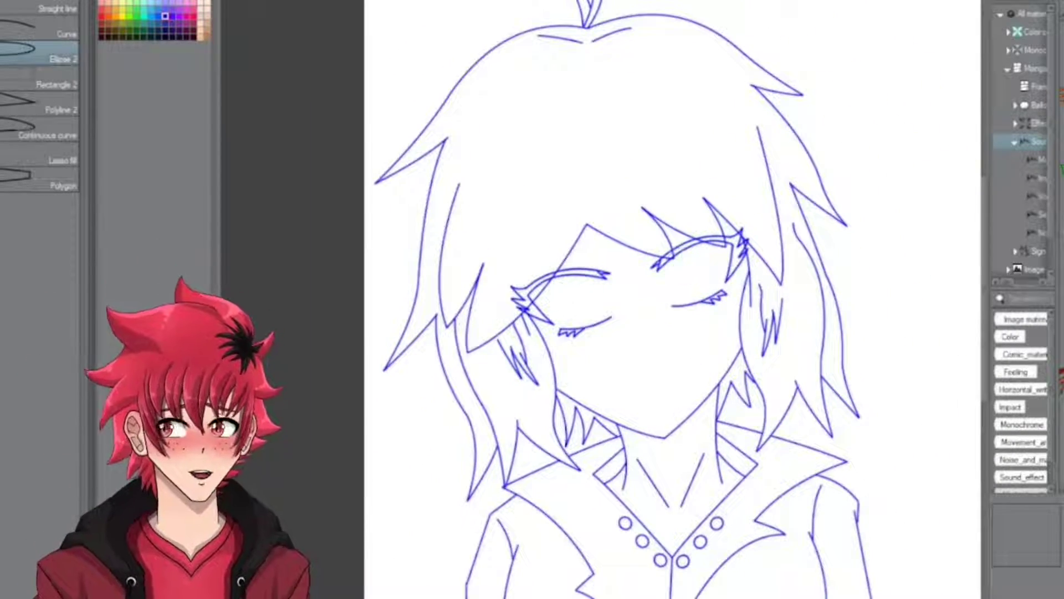
Copy the right eye's iris, pupil and highlight and place the copy inside the left eye
scroll(584, 250, up, 2)
key(m)
drag(704, 219, 804, 311)
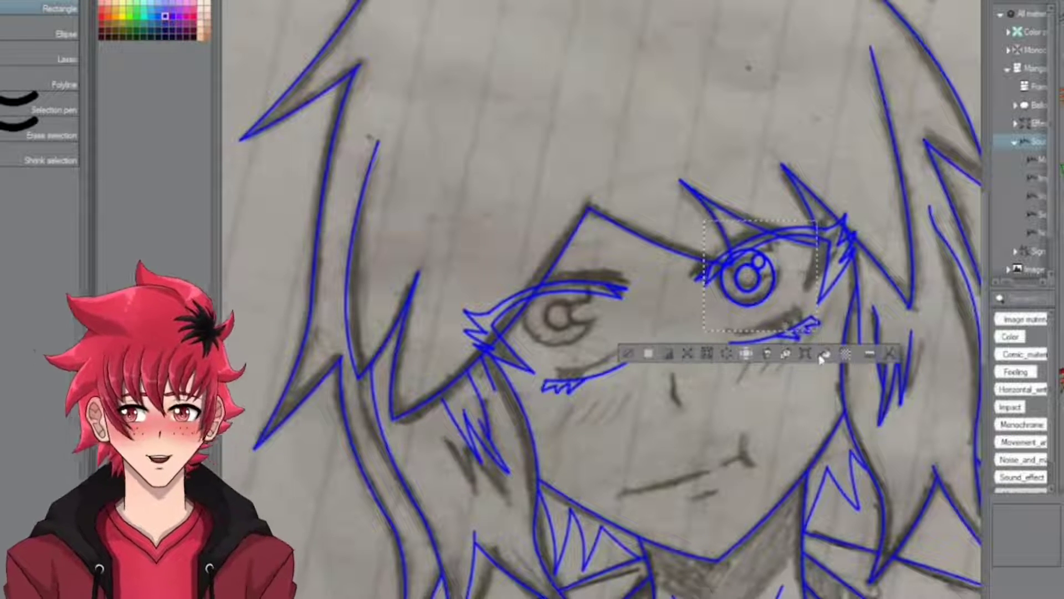
drag(599, 364, 609, 338)
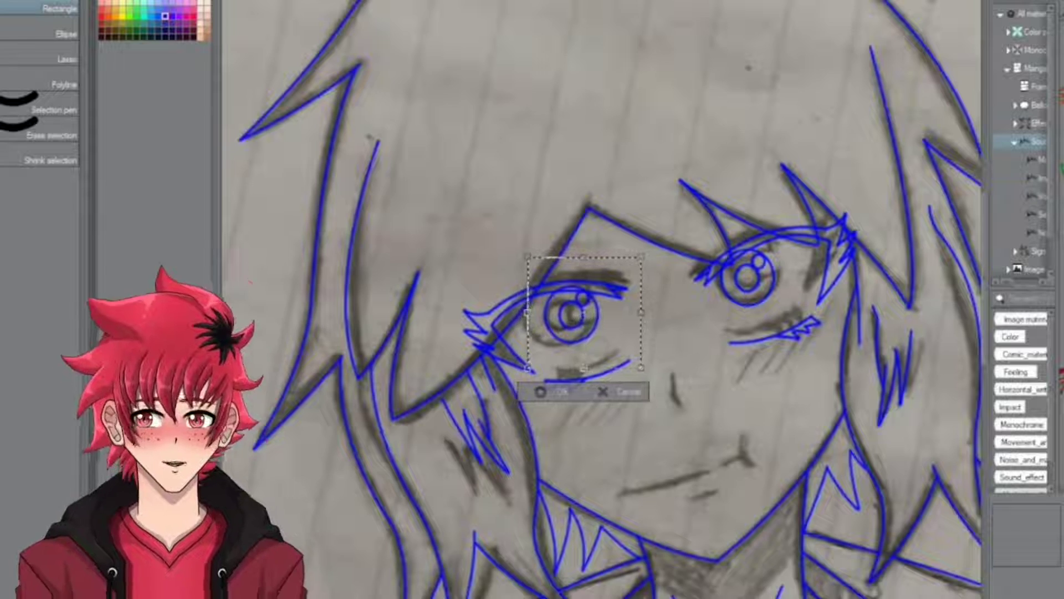
Select the left iris and the right iris in turn and fine-tune their placement within the eyes
scroll(602, 321, up, 3)
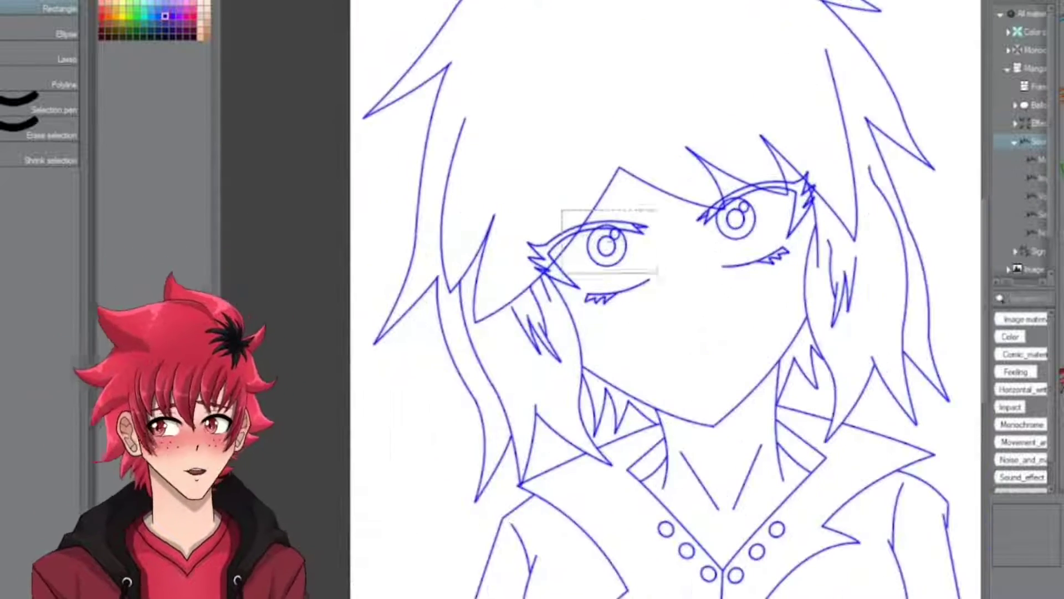
click(592, 315)
scroll(599, 299, down, 5)
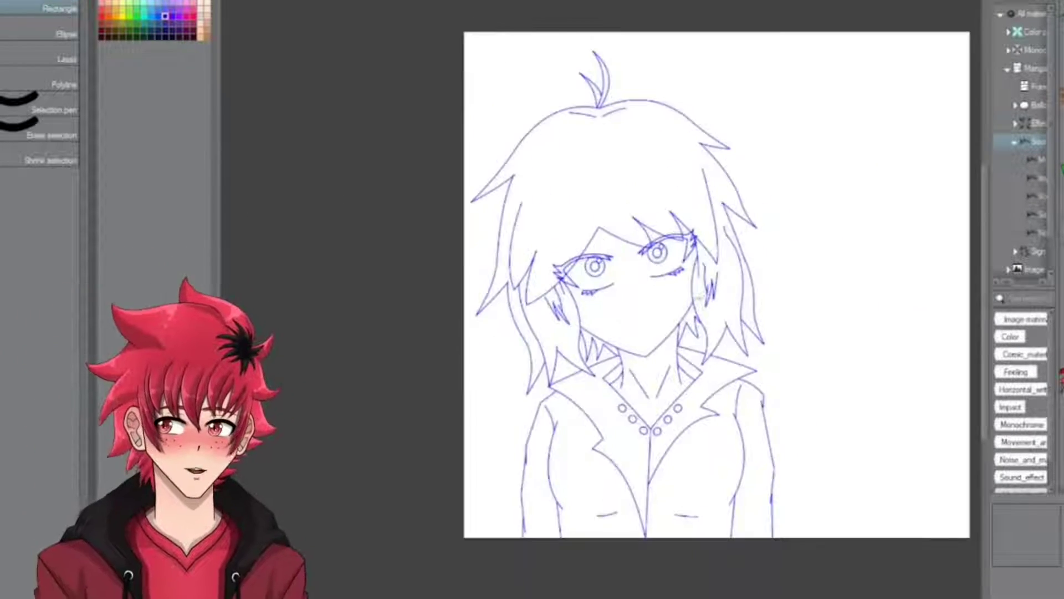
scroll(591, 229, up, 6)
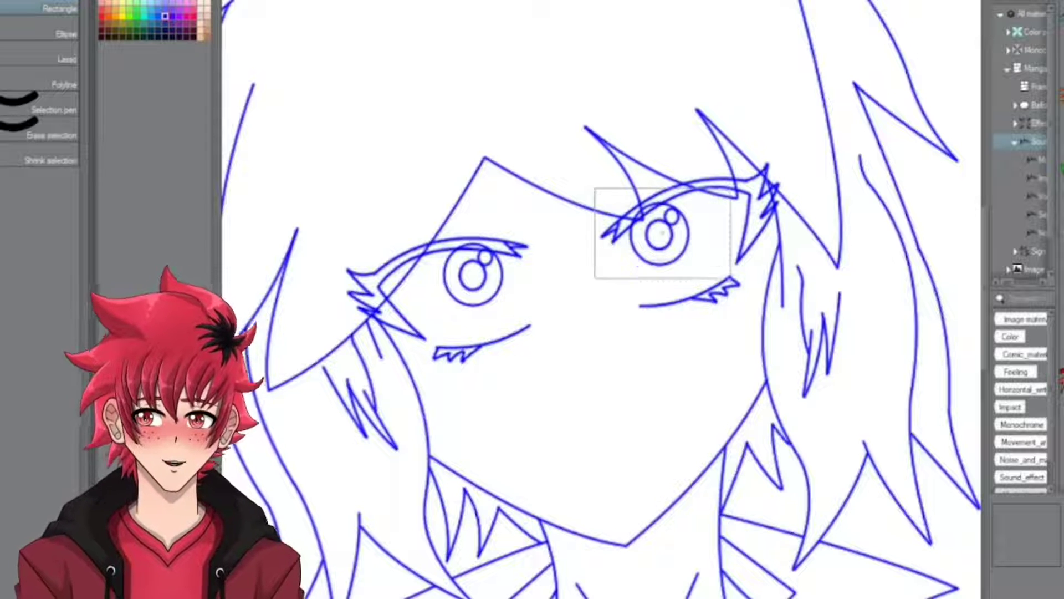
click(682, 306)
scroll(570, 297, down, 4)
scroll(570, 298, up, 2)
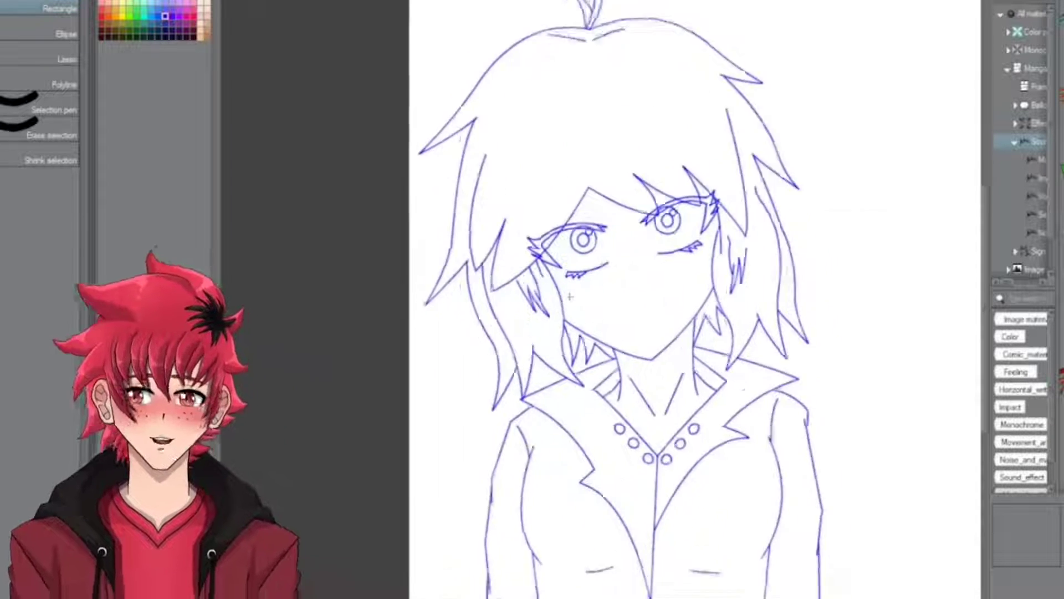
Erase the tops of both irises where they overlap the upper lash lines using the Snap eraser
scroll(609, 217, up, 2)
key(u)
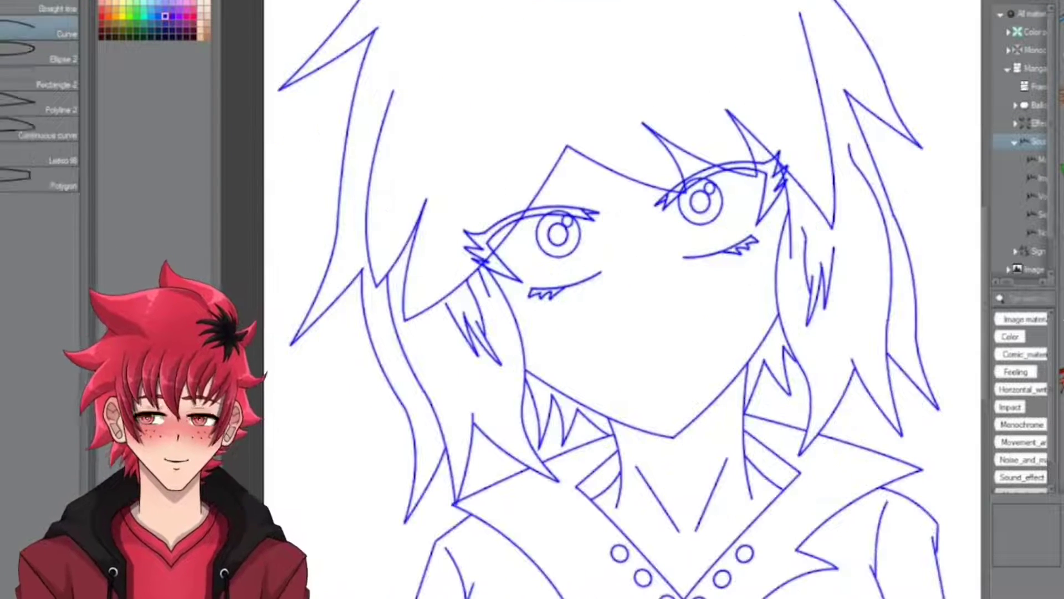
scroll(516, 213, up, 5)
key(e)
scroll(643, 167, up, 1)
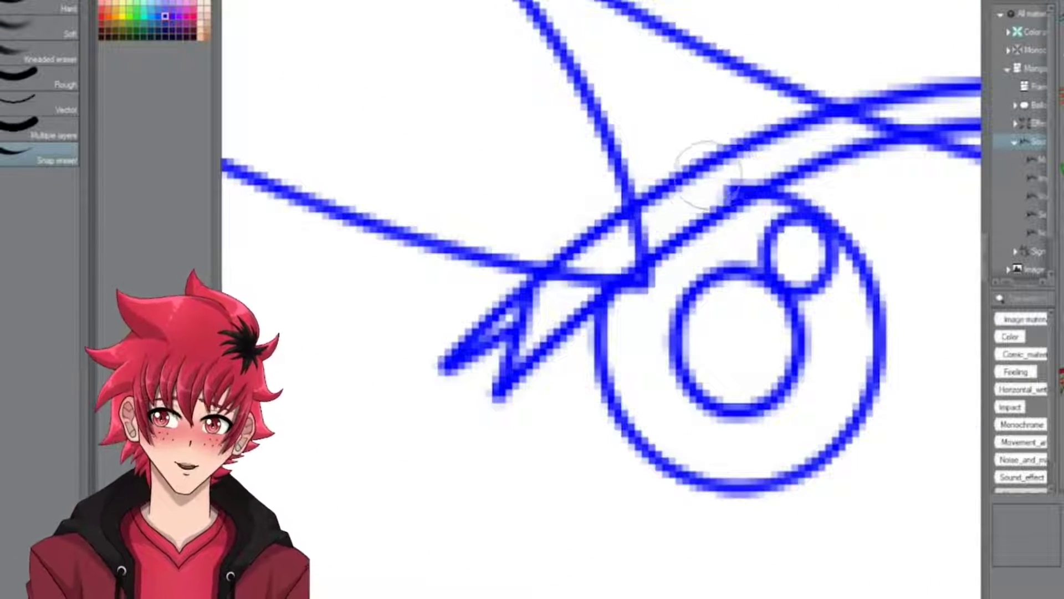
scroll(597, 251, down, 2)
scroll(587, 183, up, 2)
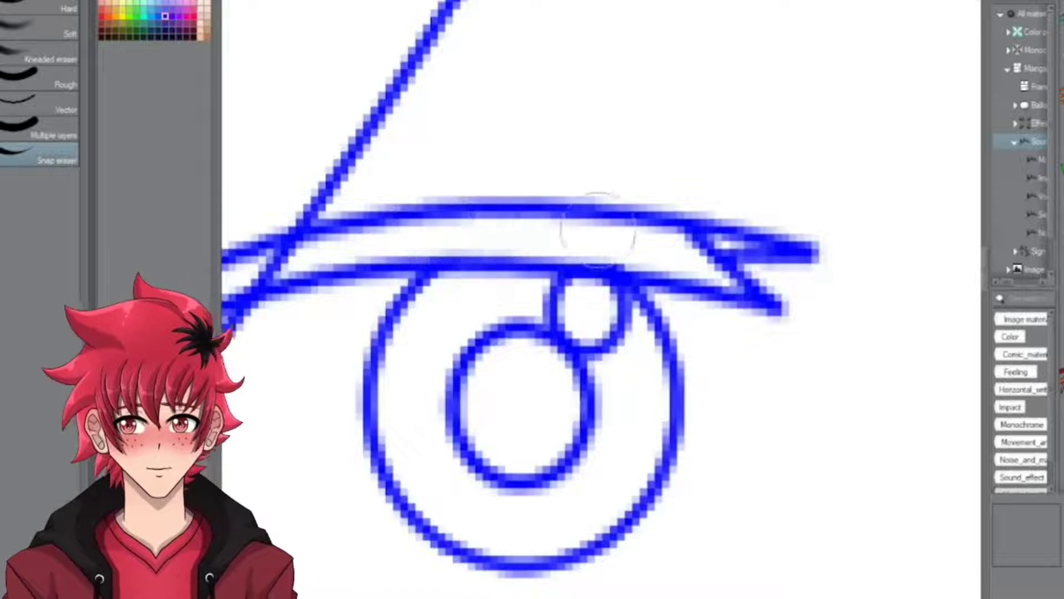
scroll(598, 229, down, 5)
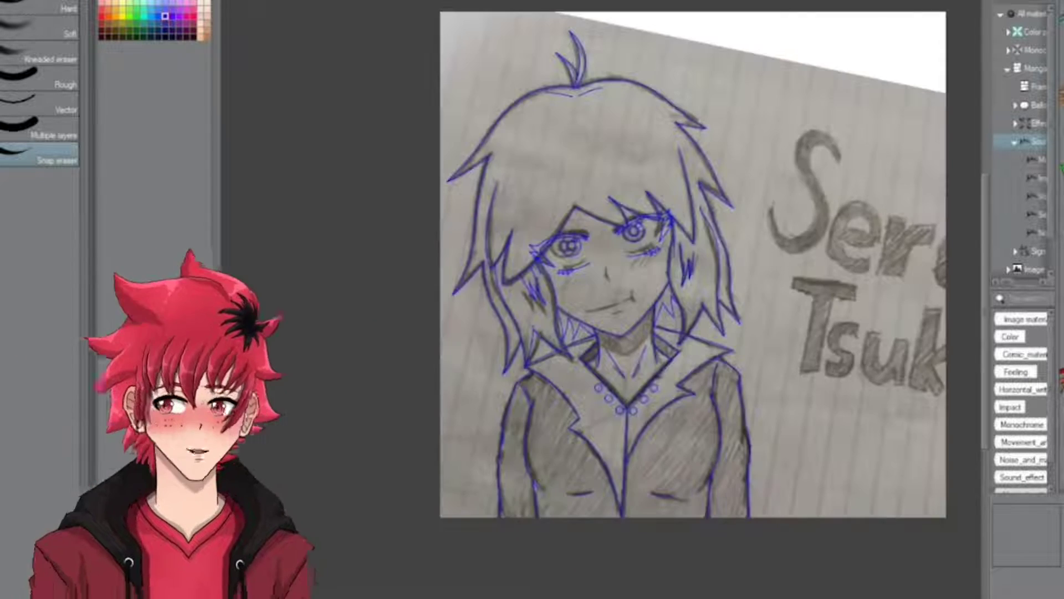
Show the scanned sketch and trace the nose with a short vertical curve and a small angled stroke at its lower end
key(u)
scroll(606, 269, up, 6)
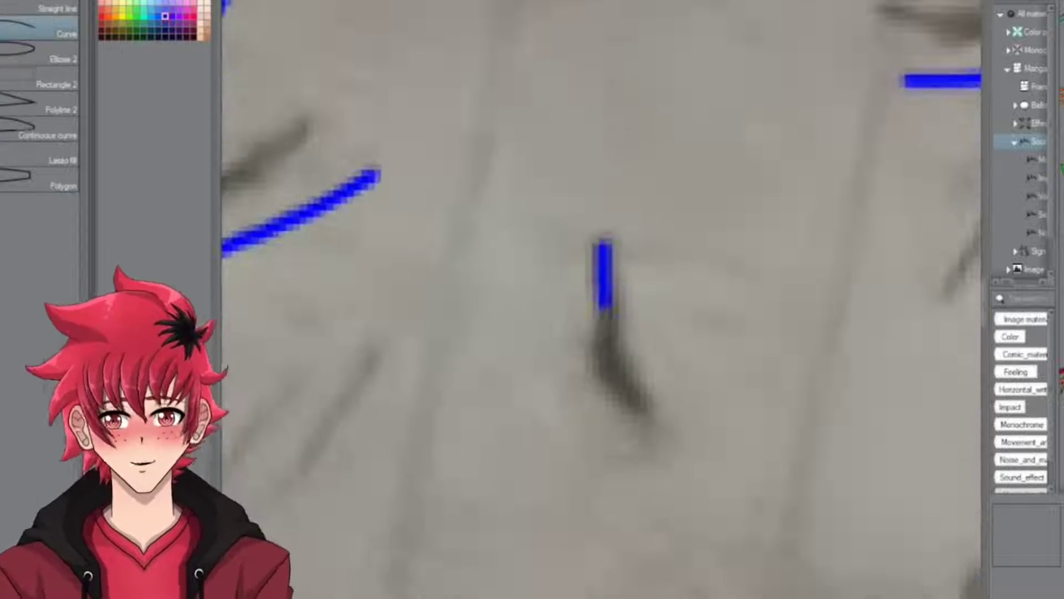
scroll(603, 294, down, 4)
drag(604, 360, 604, 194)
scroll(605, 222, up, 1)
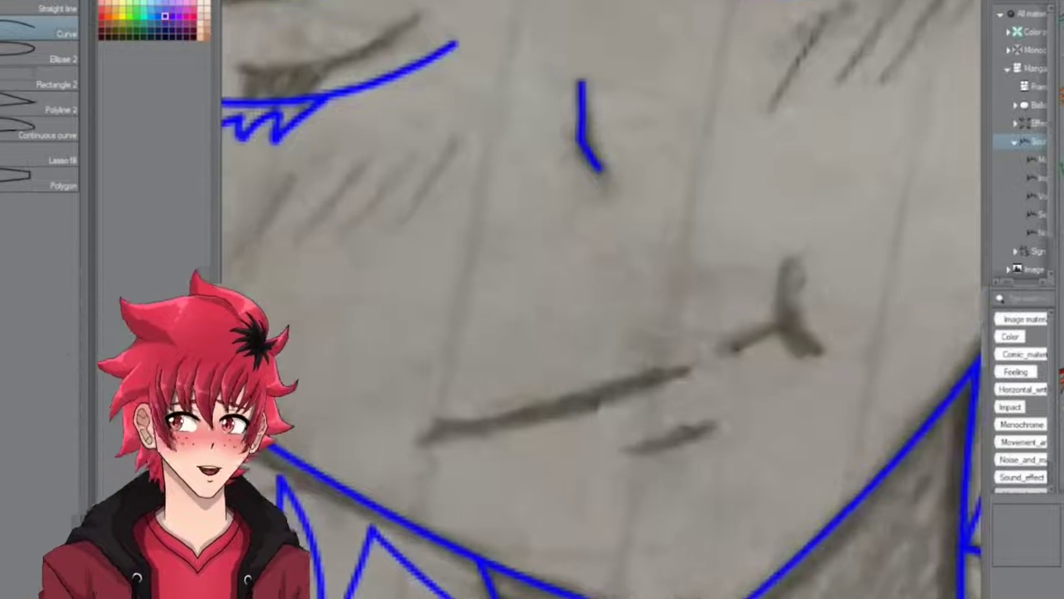
Trace the mouth with one long curve and draw a bent vertical curve across its right corner
drag(424, 427, 790, 321)
scroll(605, 333, up, 2)
click(515, 460)
drag(779, 243, 831, 435)
click(759, 355)
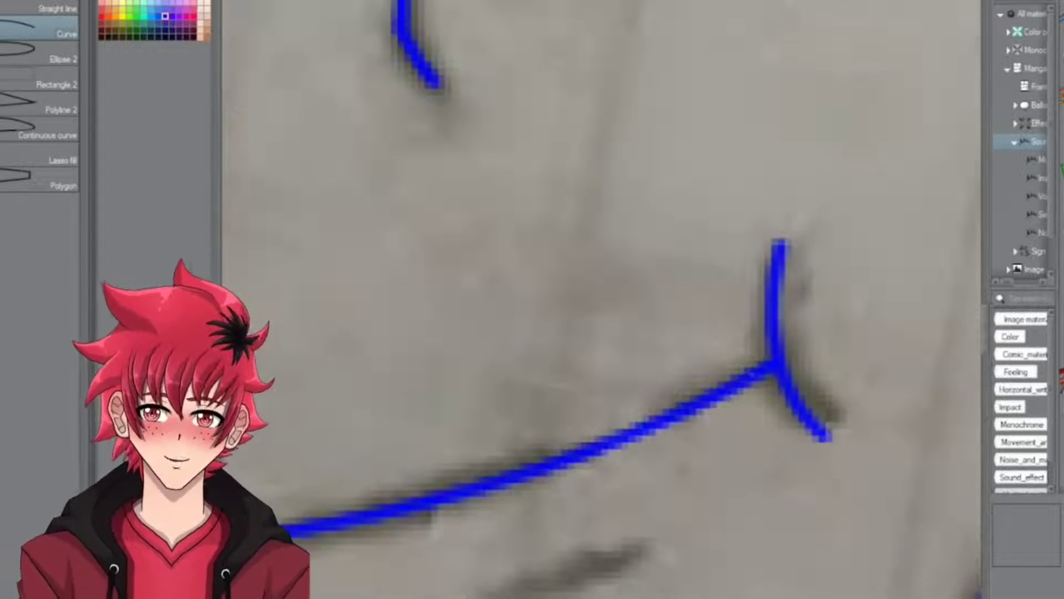
Erase a gap in the mouth line near its right corner, trace the short lower-lip curve and hide the scanned sketch
scroll(605, 333, down, 2)
key(e)
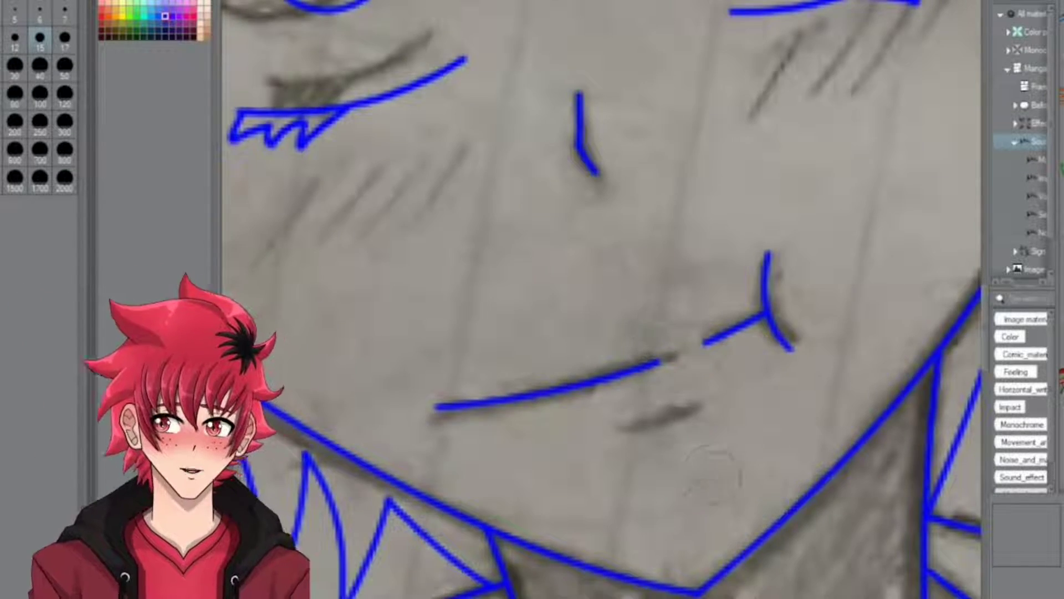
scroll(712, 474, down, 2)
scroll(532, 388, up, 3)
scroll(685, 285, down, 5)
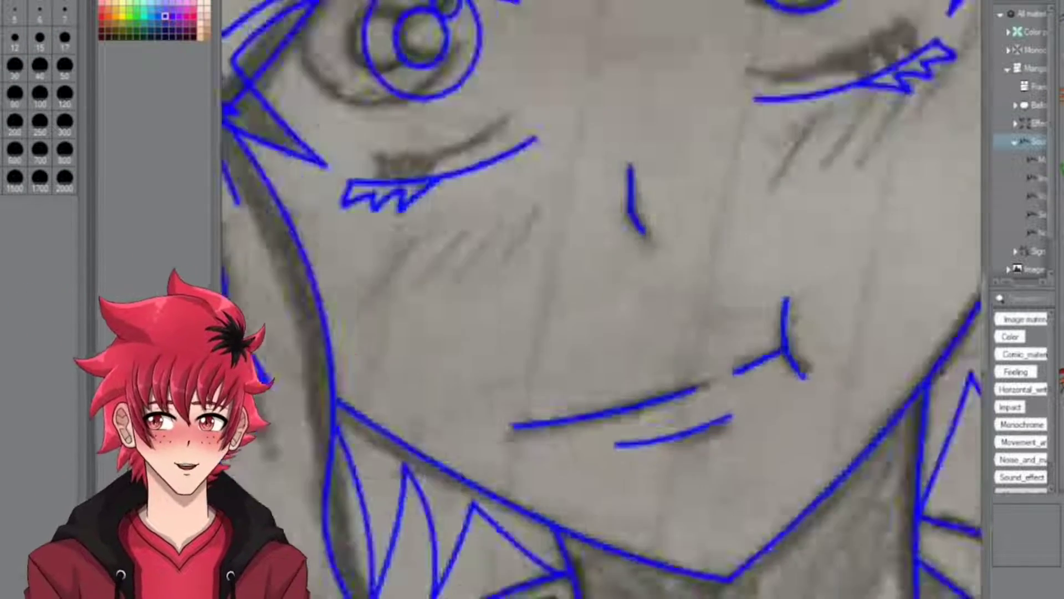
scroll(685, 285, up, 5)
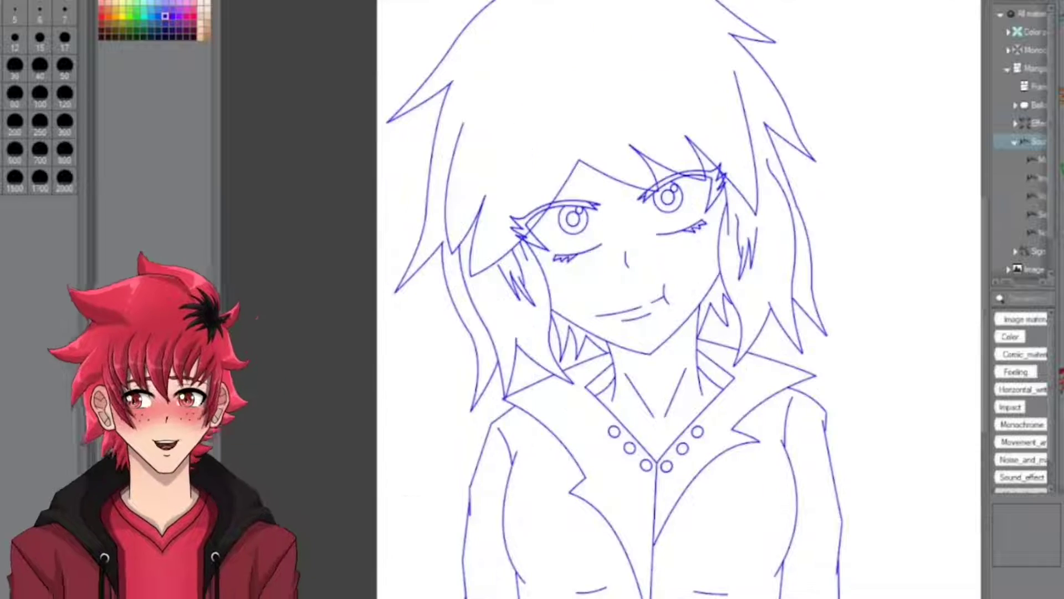
Select the whole mouth and rotate it slightly clockwise with a transform
click(697, 374)
scroll(699, 272, down, 2)
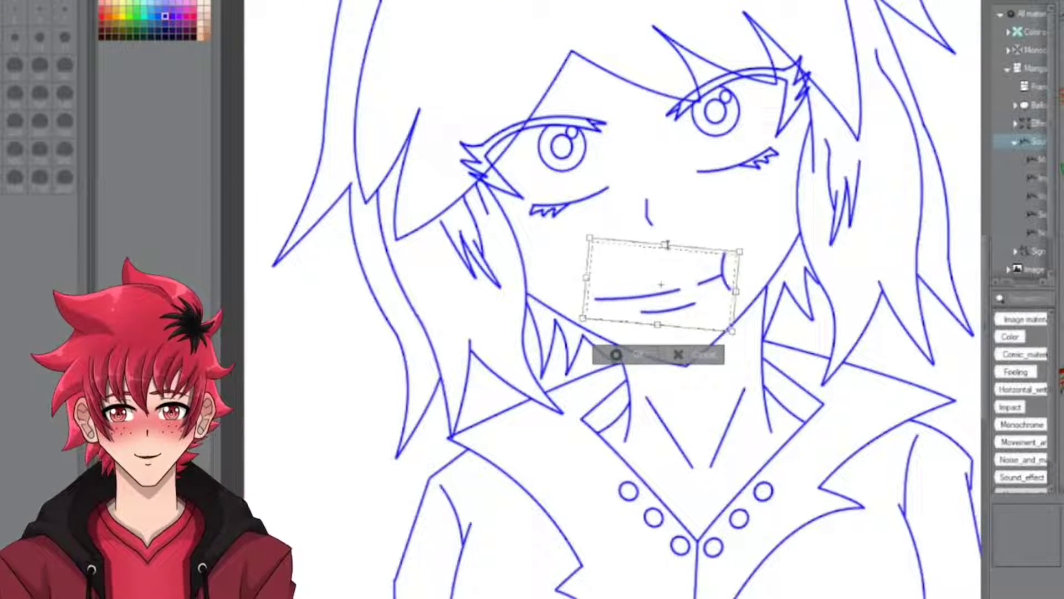
key(Return)
Transform the mouth again to fine-tune its tilt and position between the nose and chin, and clear the selection
scroll(661, 284, down, 3)
scroll(661, 284, up, 3)
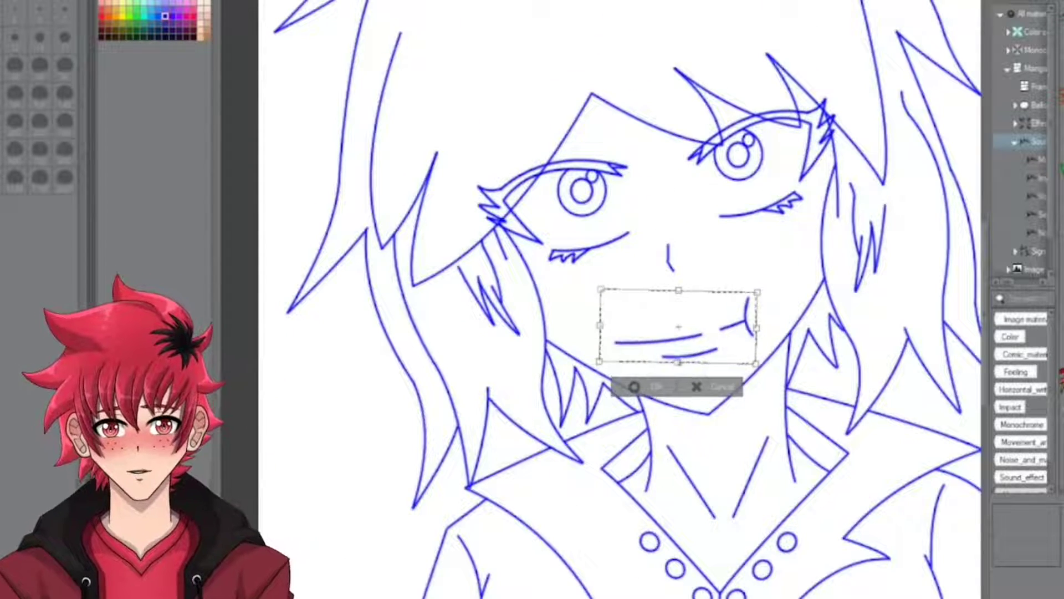
scroll(658, 407, down, 3)
scroll(638, 333, up, 4)
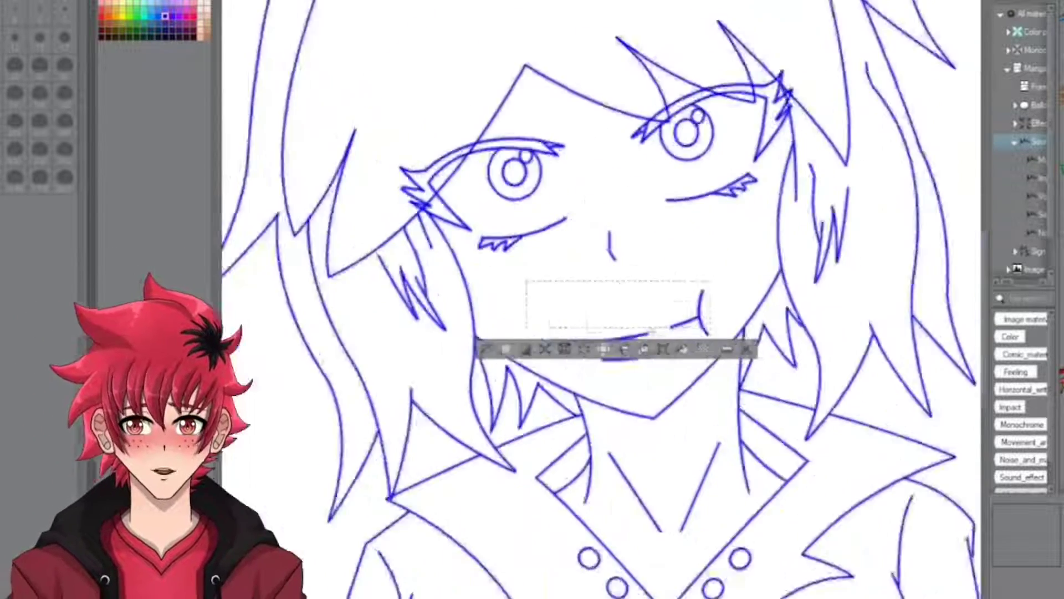
key(Return)
click(594, 407)
Reselect the mouth strokes and adjust their placement on the face once more
scroll(609, 388, down, 3)
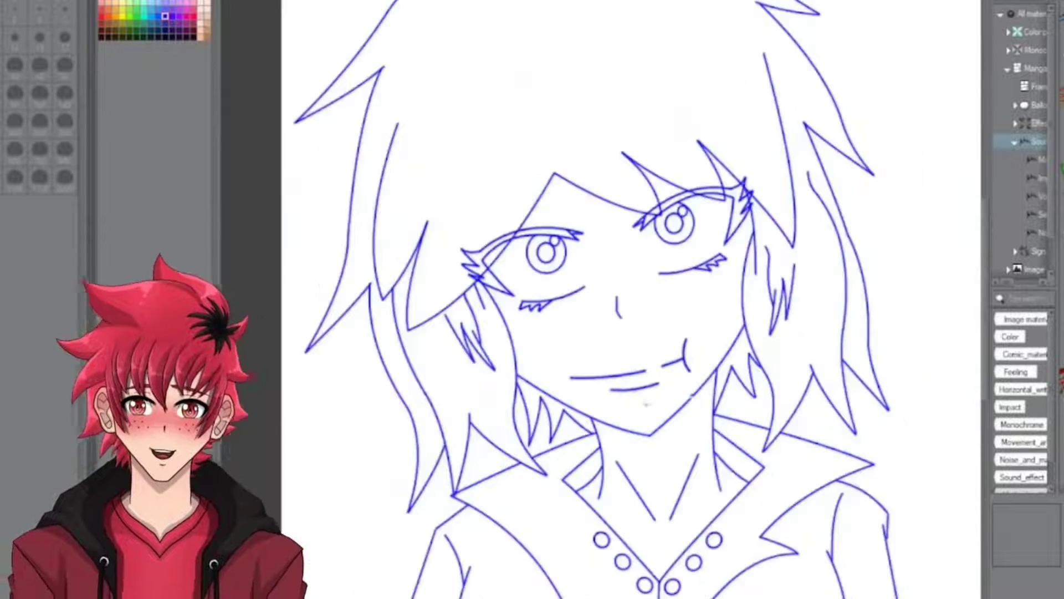
scroll(637, 343, up, 4)
scroll(665, 332, down, 1)
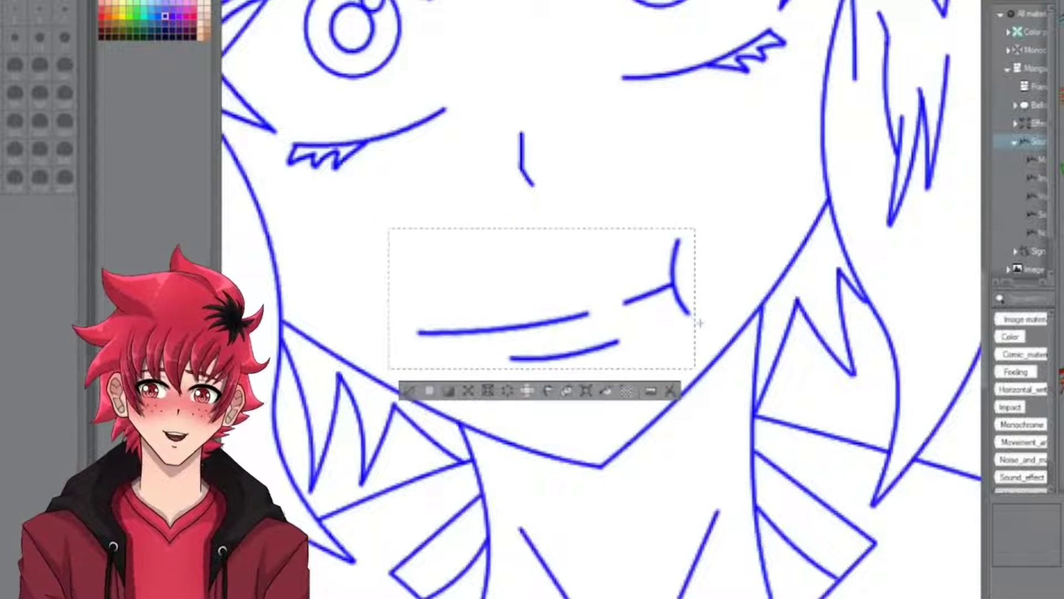
key(Return)
scroll(527, 405, down, 5)
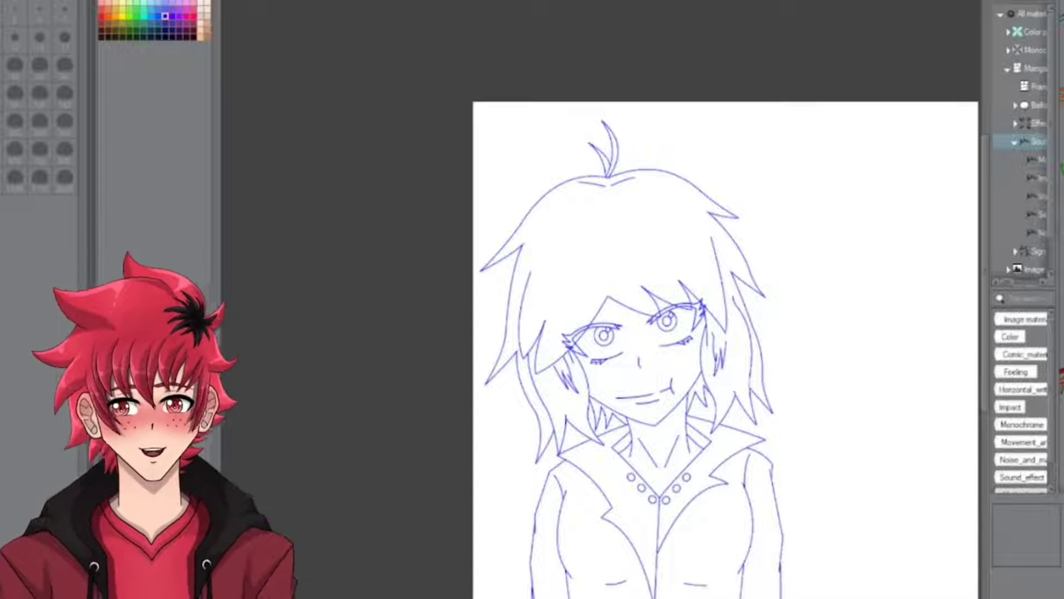
Trace the left part of the fringe in black, including the long diagonal edge, the pointed locks and the outer side curve
scroll(568, 336, up, 6)
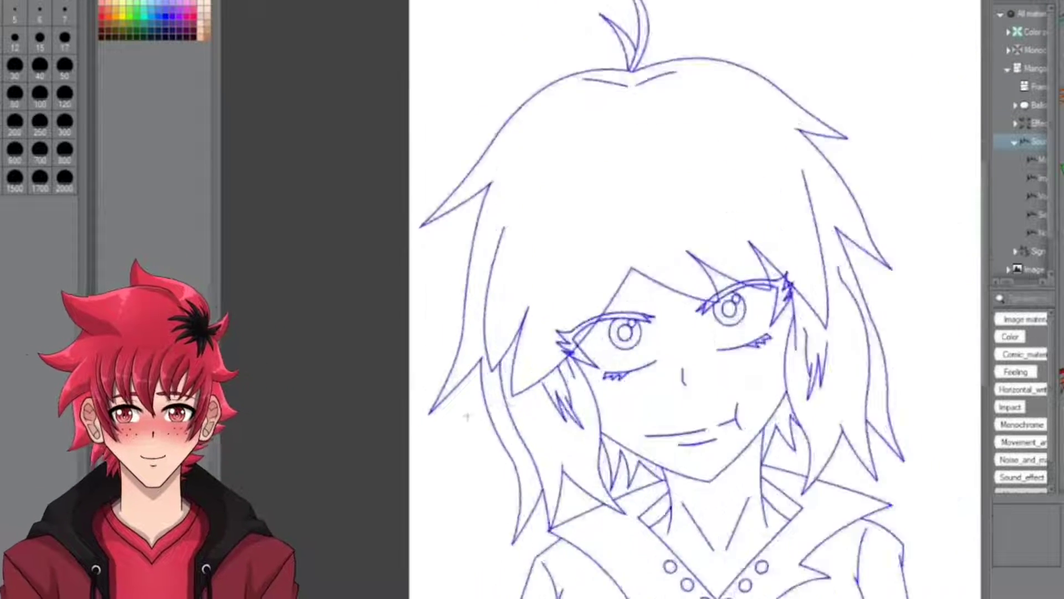
mouse_move(885, 23)
mouse_down()
mouse_move(427, 570)
mouse_move(360, 587)
mouse_move(308, 280)
mouse_move(465, 12)
mouse_move(377, 288)
mouse_up()
scroll(601, 299, up, 2)
scroll(519, 245, down, 1)
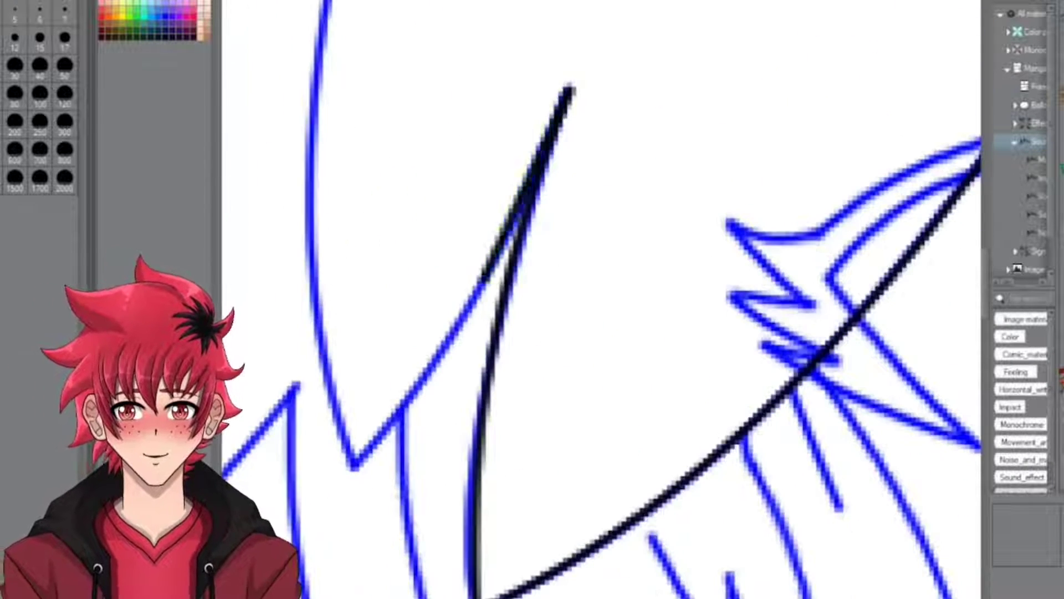
drag(354, 465, 360, 67)
scroll(601, 299, up, 5)
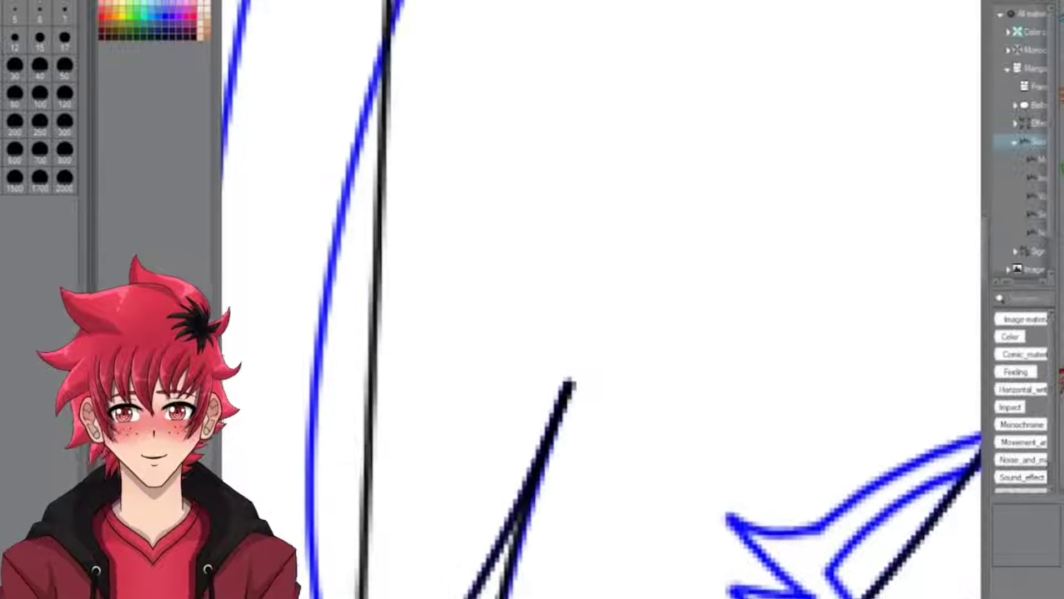
scroll(601, 300, down, 3)
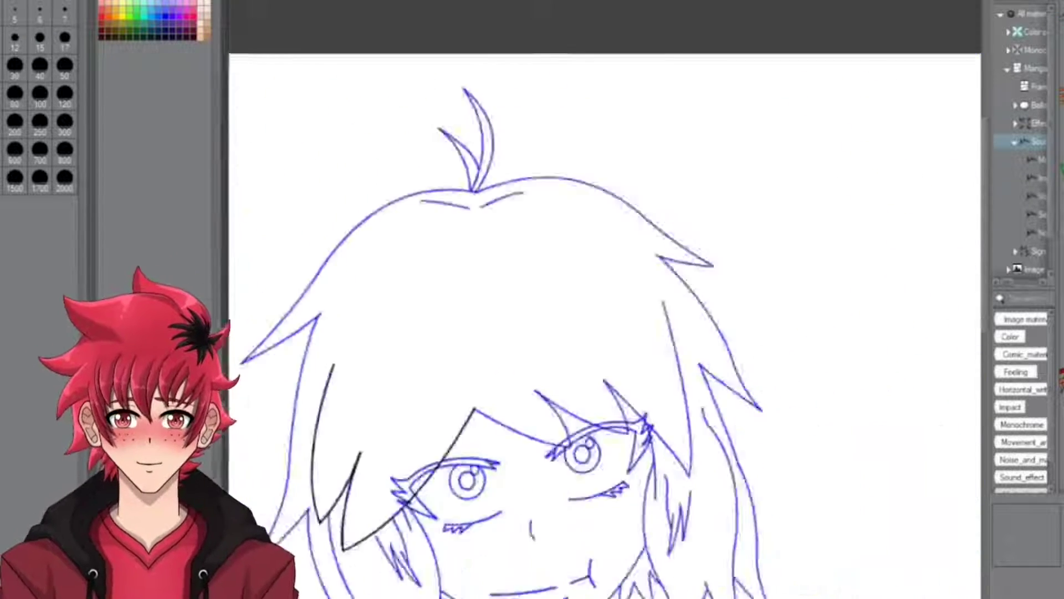
Trace the middle of the fringe in black, following the curve from its central peak through the two pointed locks above the right eye
scroll(518, 442, up, 5)
mouse_move(283, 269)
mouse_down()
mouse_move(320, 303)
mouse_move(793, 471)
mouse_move(622, 177)
mouse_move(554, 100)
mouse_up()
scroll(259, 220, down, 3)
scroll(864, 296, up, 3)
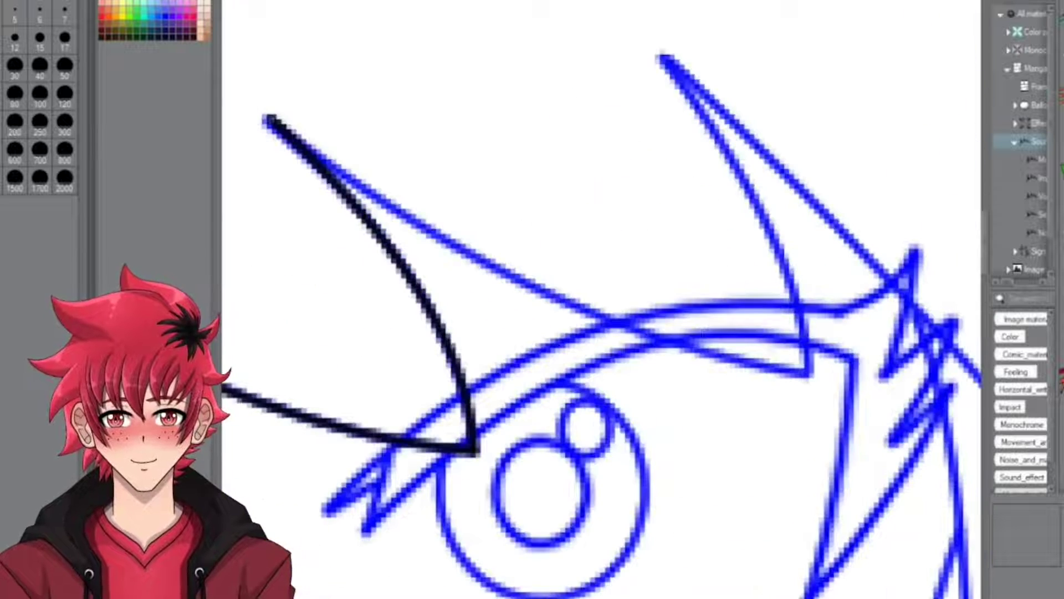
mouse_move(266, 118)
mouse_down()
mouse_move(809, 373)
mouse_move(662, 55)
mouse_up()
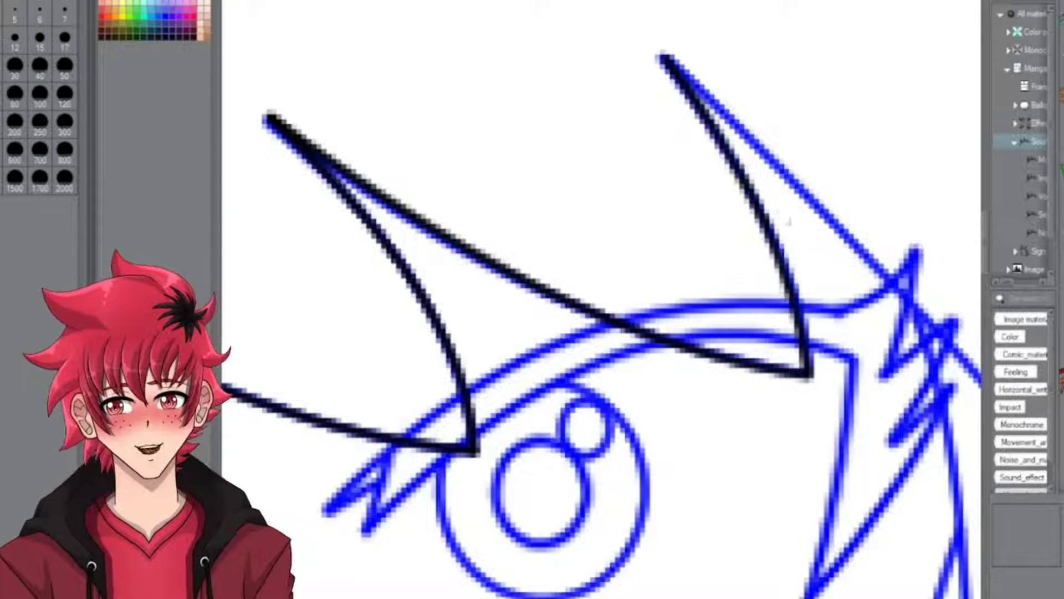
scroll(455, 272, down, 3)
scroll(565, 305, up, 3)
Trace the rightmost fringe lock in black, with one edge down to its tip and a long curve up its outer side
drag(471, 49, 886, 518)
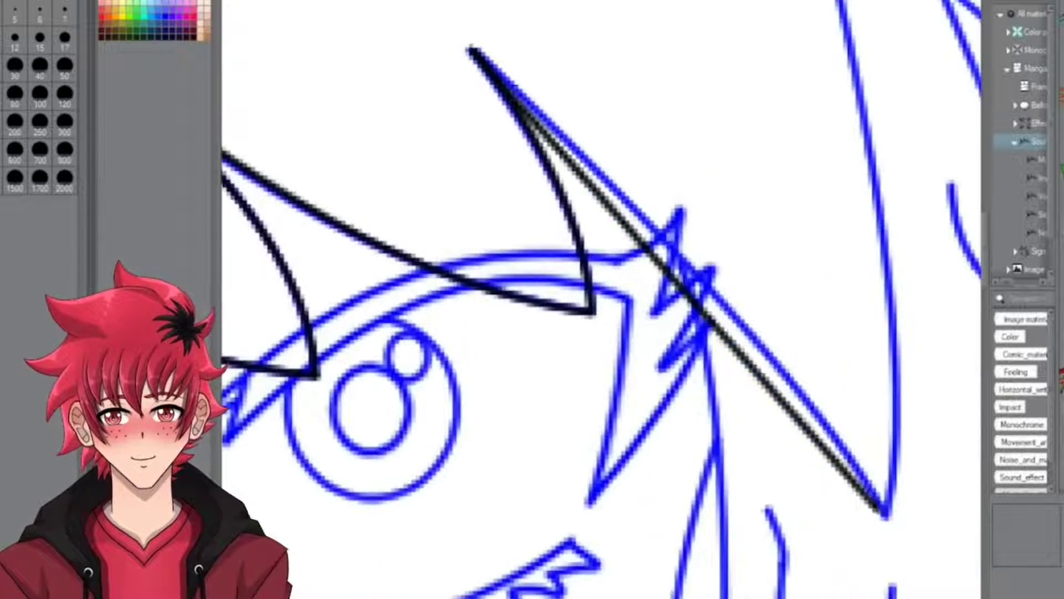
scroll(796, 361, up, 2)
drag(832, 11, 881, 499)
scroll(881, 388, up, 3)
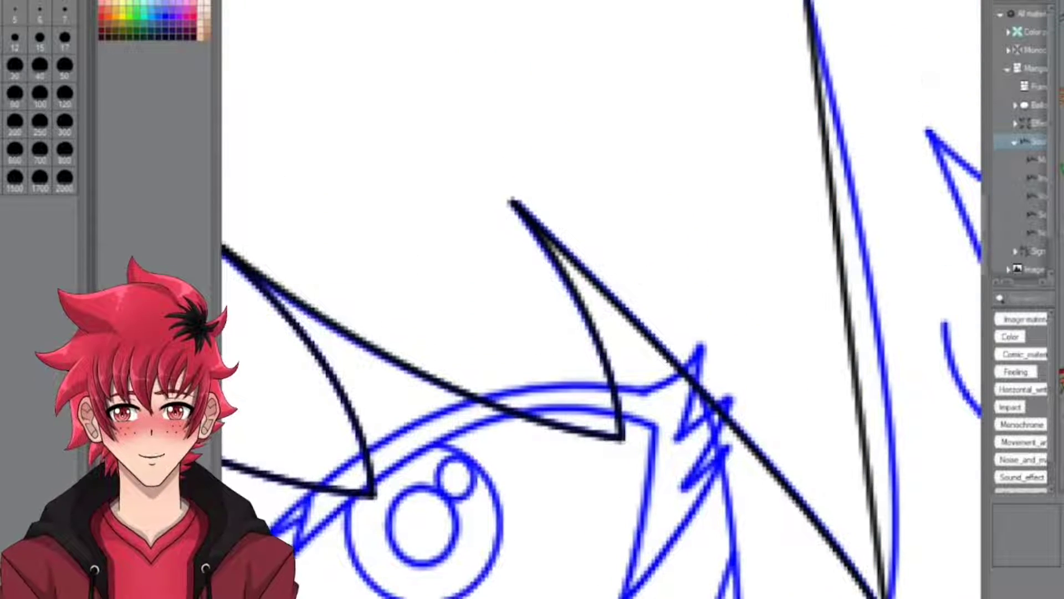
scroll(602, 299, down, 3)
scroll(602, 299, up, 4)
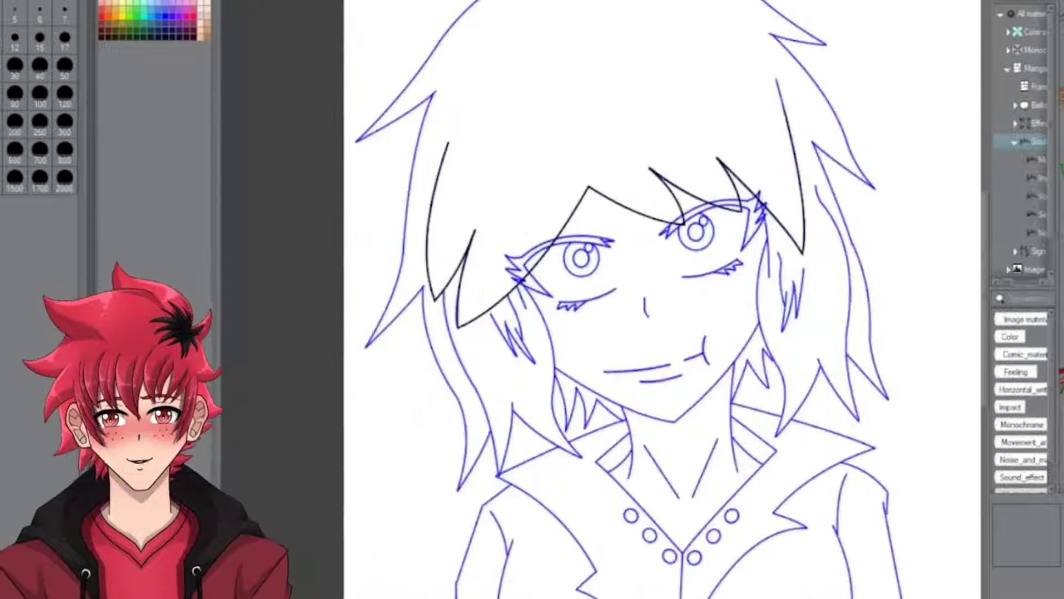
Trace in black the short strand and the long inner hair curve running down beside the right cheek, redrawing the curve once
scroll(787, 119, up, 2)
scroll(686, 247, down, 2)
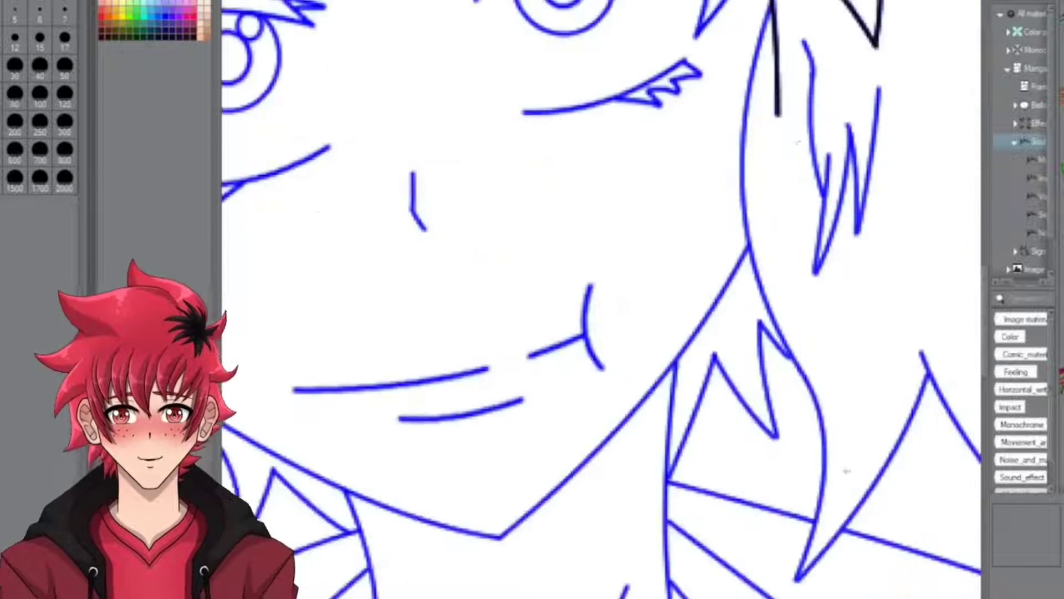
scroll(686, 246, up, 2)
mouse_move(745, 72)
mouse_down()
mouse_move(818, 488)
mouse_move(834, 518)
mouse_up()
key(ctrl+z)
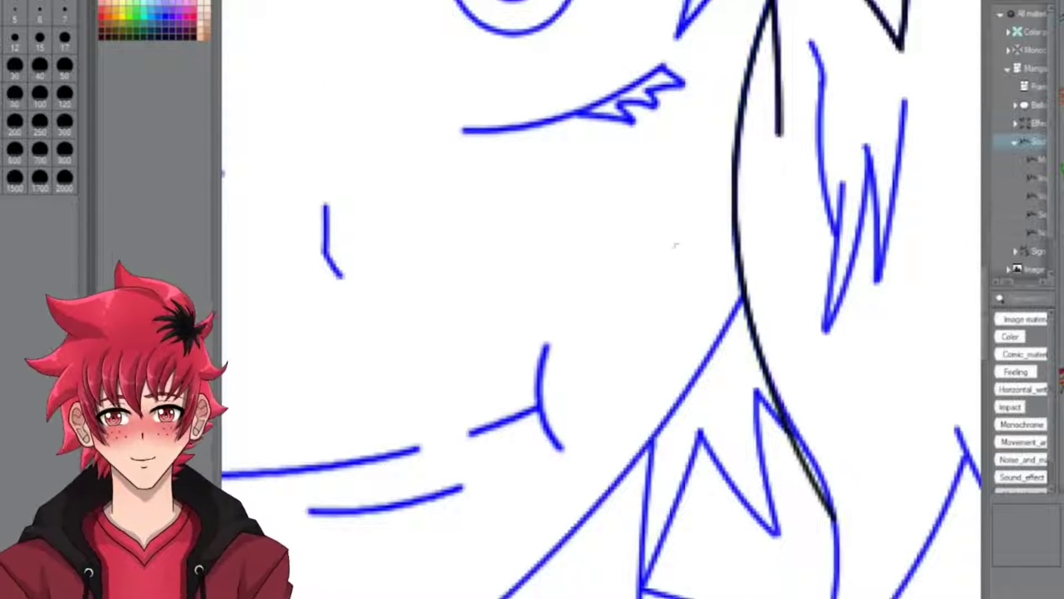
scroll(687, 246, down, 1)
scroll(687, 247, up, 1)
drag(743, 3, 775, 505)
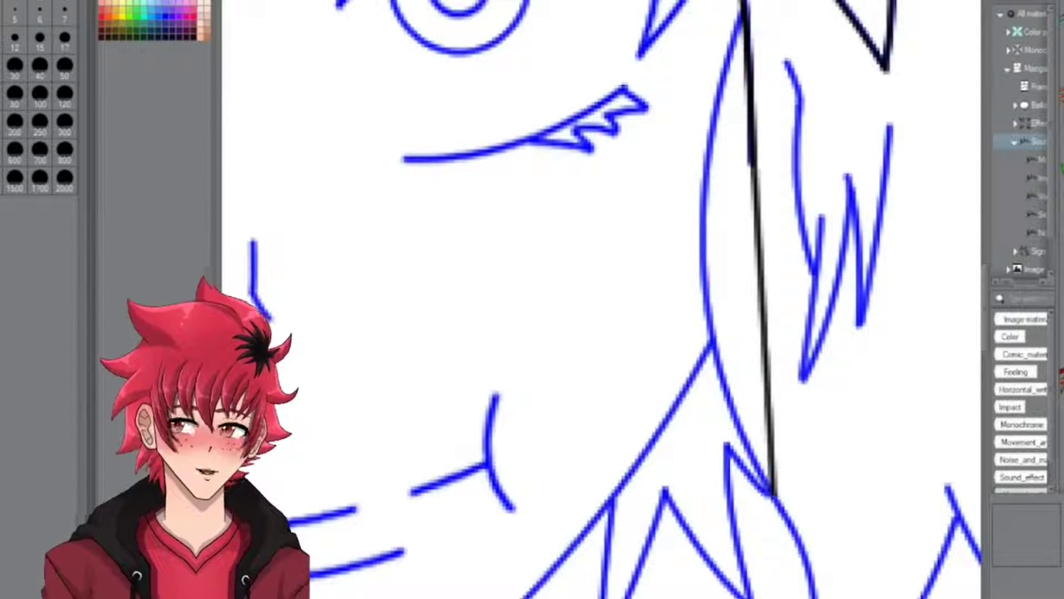
Trace the lower end of the right side hair in black, down to the first tip, up to the notch and down to the second tip
scroll(682, 234, down, 2)
scroll(682, 234, up, 2)
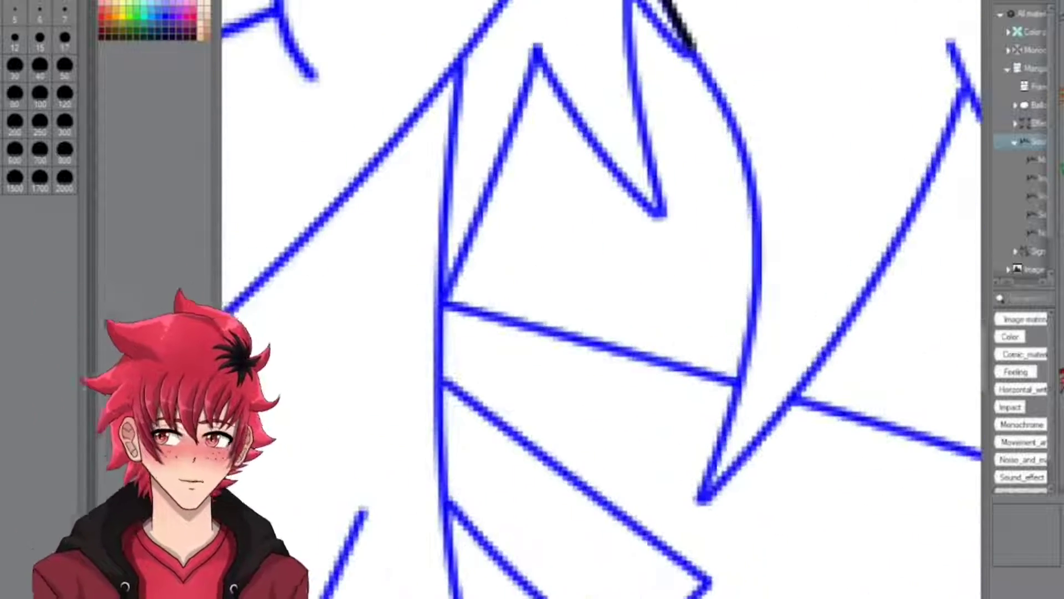
drag(690, 51, 703, 502)
scroll(811, 235, down, 1)
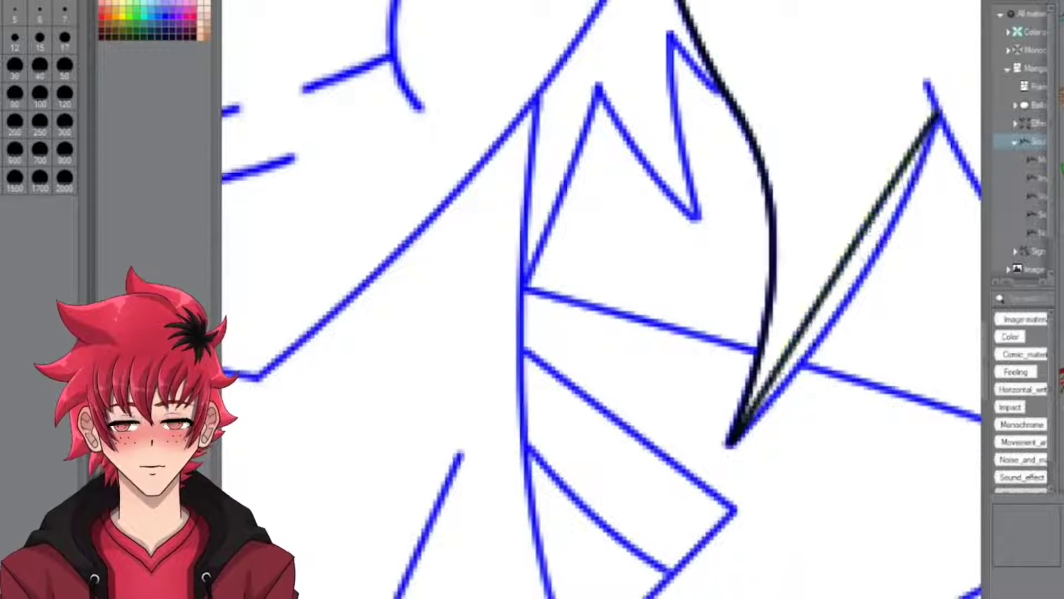
scroll(610, 299, down, 2)
scroll(609, 299, up, 2)
scroll(610, 299, up, 1)
drag(604, 47, 896, 499)
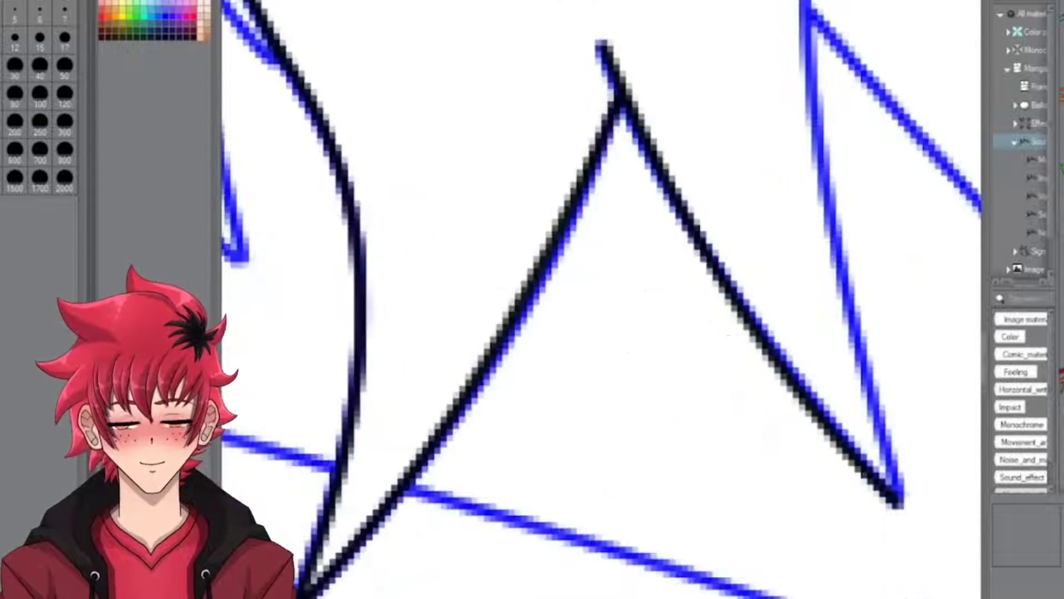
Trace the outer edge of the right side lock in black with successive curves, undoing and redrawing misplaced ones
scroll(610, 299, down, 3)
scroll(610, 299, up, 3)
drag(859, 72, 920, 579)
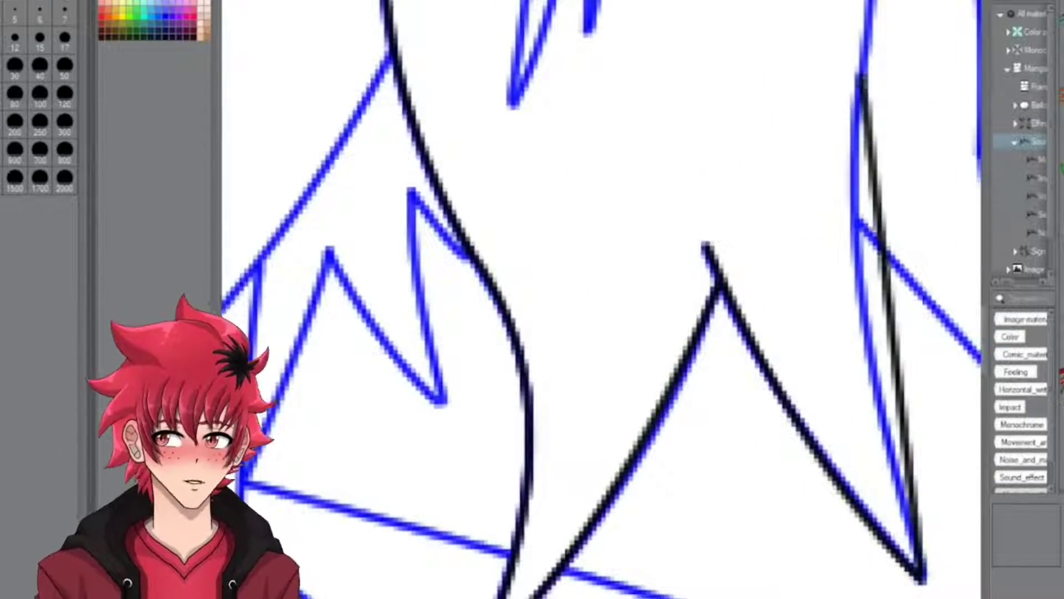
key(ctrl+z)
scroll(609, 300, down, 3)
scroll(610, 299, up, 3)
drag(843, 202, 845, 451)
scroll(610, 299, up, 1)
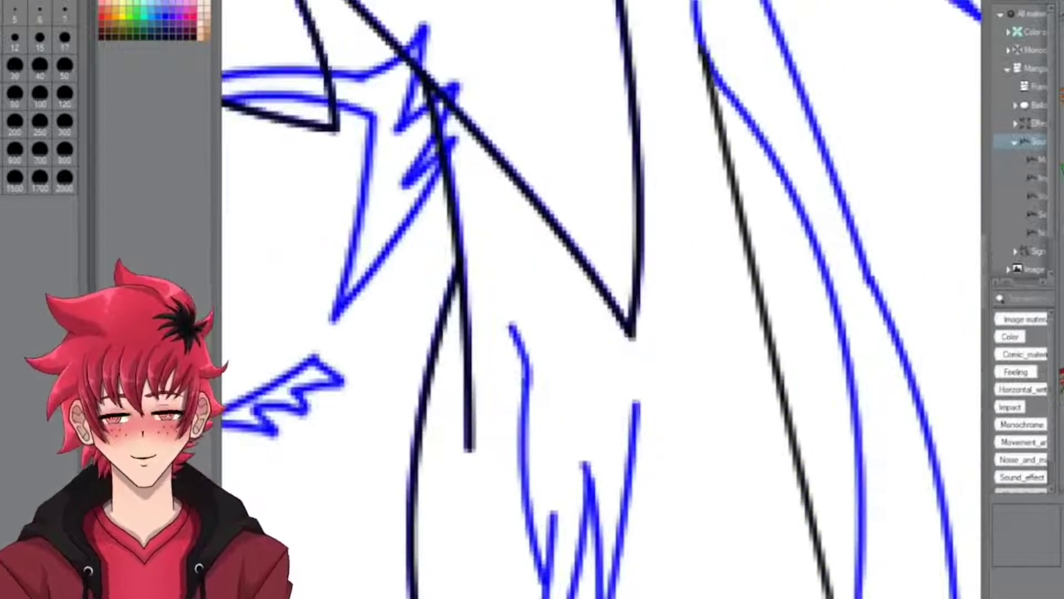
key(ctrl+z)
drag(701, 39, 856, 596)
scroll(610, 299, down, 1)
Trace the thin jagged strands inside the right side hair in black and add a small pointed strand beside the fringe tip
scroll(601, 299, down, 5)
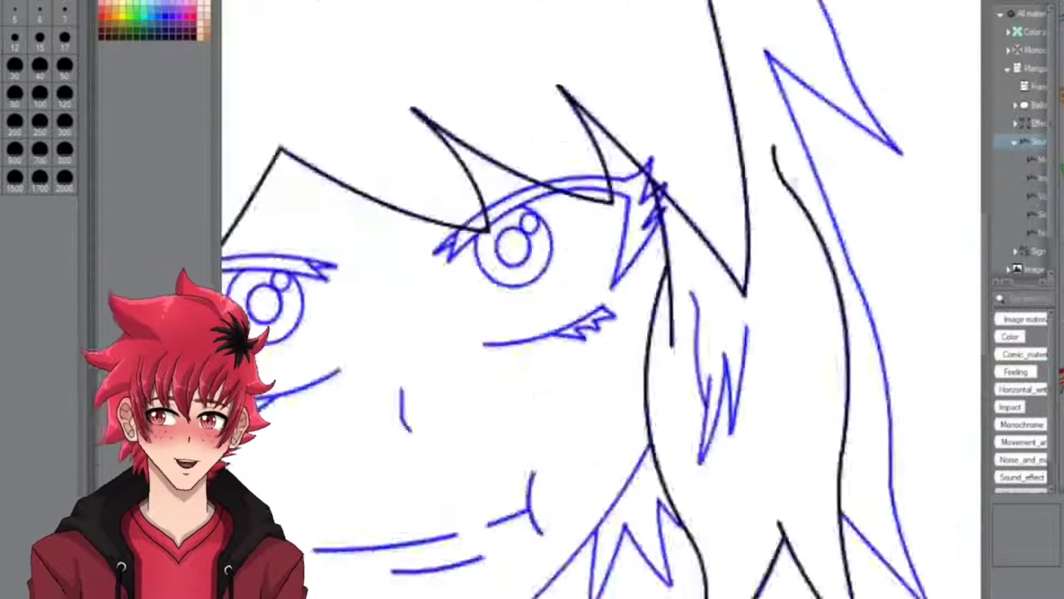
scroll(601, 299, up, 5)
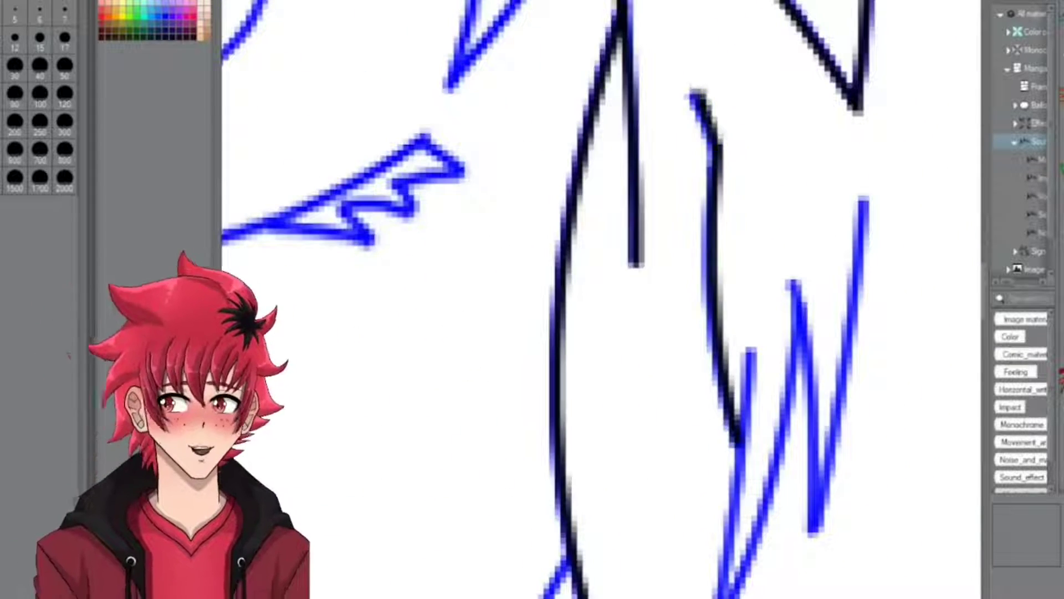
scroll(601, 299, down, 3)
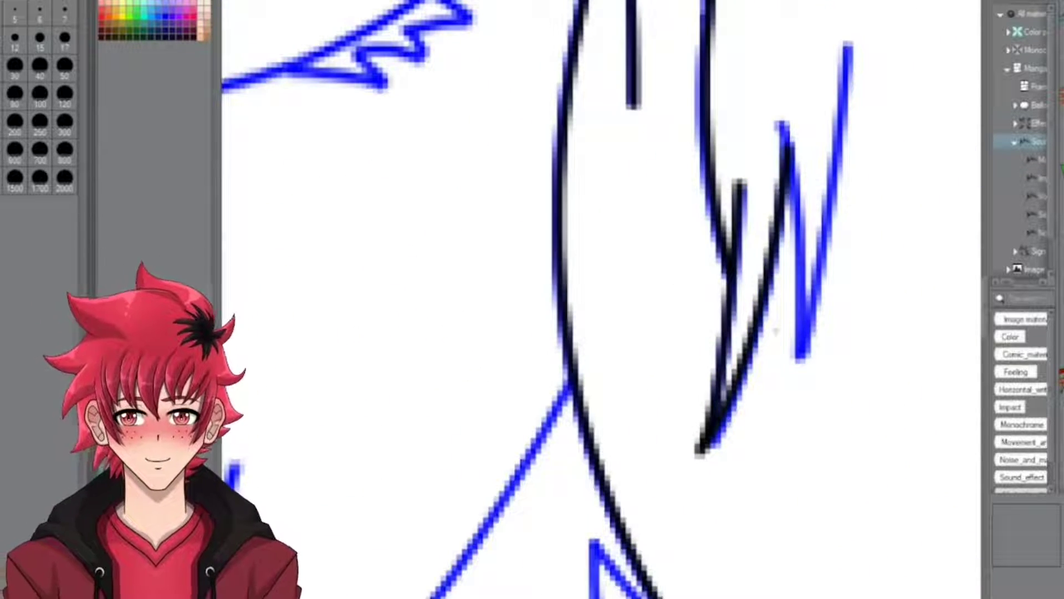
scroll(602, 300, down, 8)
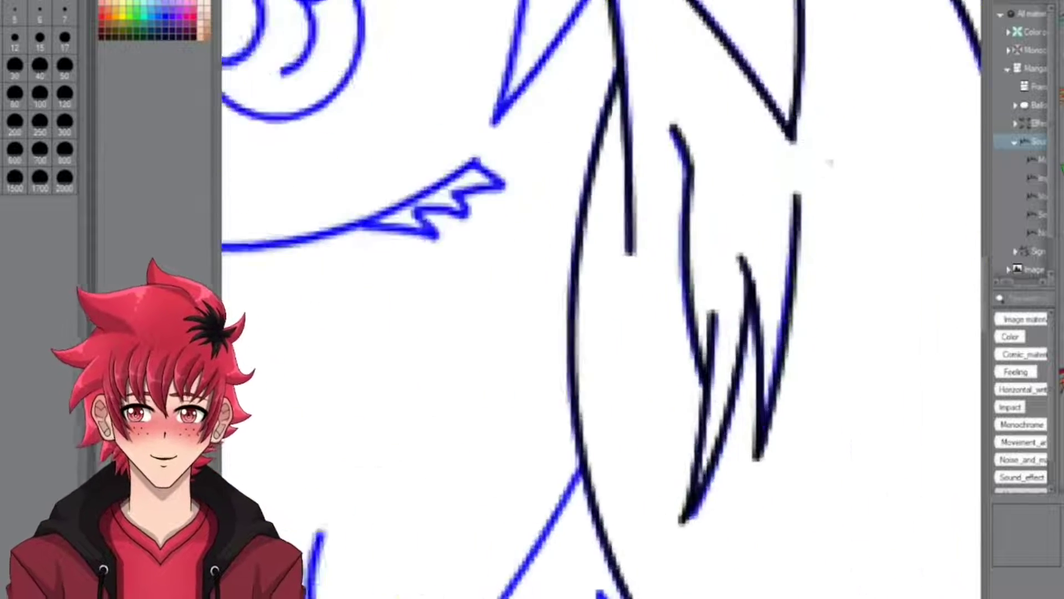
scroll(601, 299, up, 3)
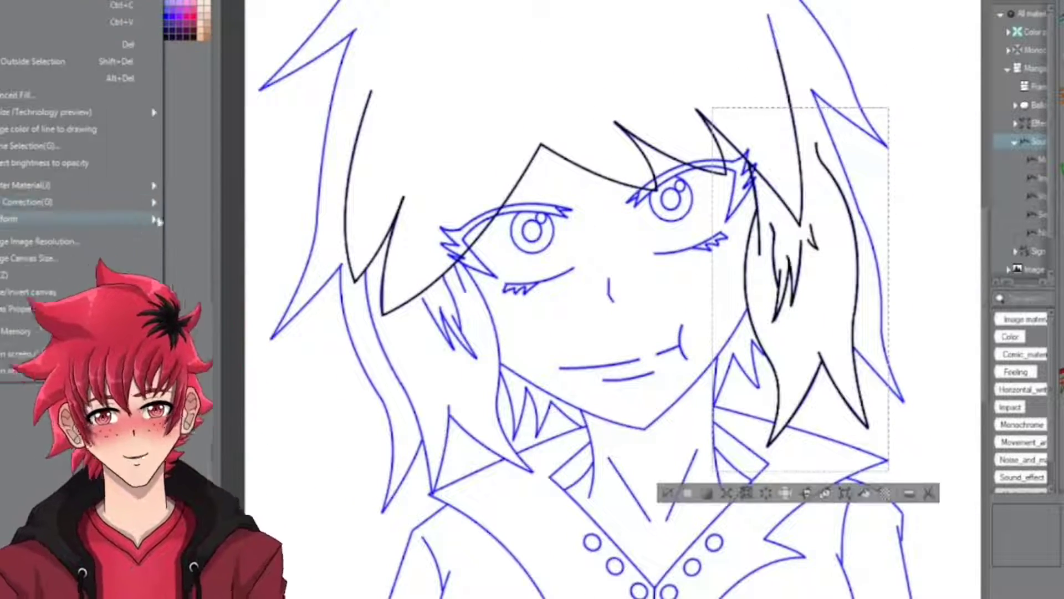
Mirror a copy of the selected right side hair and fit it over the blue hair on the left side of the face
drag(800, 289, 464, 364)
mouse_move(380, 166)
mouse_down()
mouse_move(392, 144)
mouse_move(361, 161)
mouse_up()
drag(524, 295, 354, 407)
scroll(394, 376, up, 2)
drag(353, 371, 355, 416)
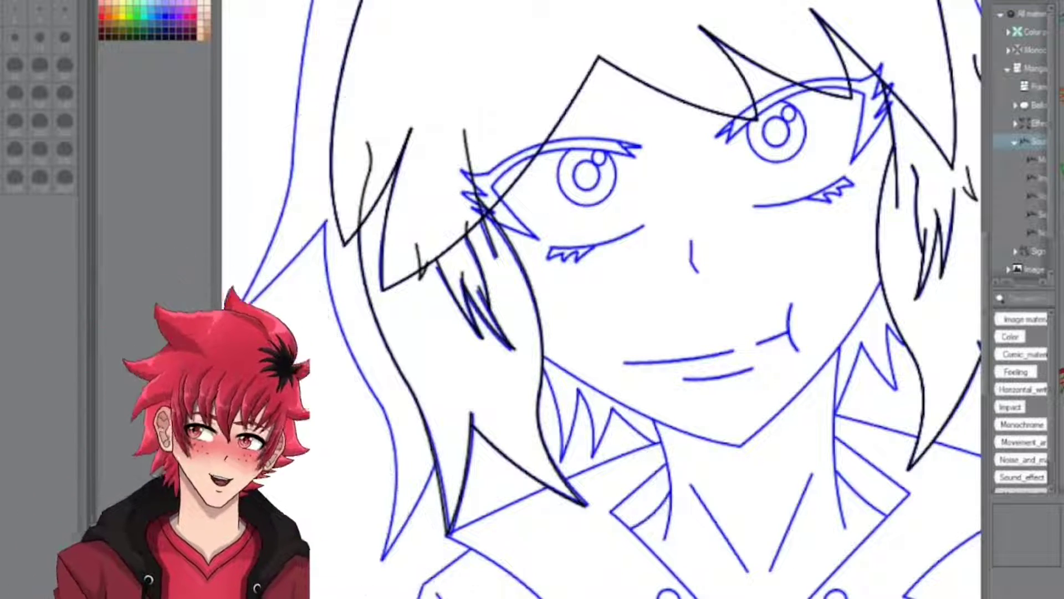
Erase the parts of the mirrored hair that overlap the left fringe and hide the blue line drawing
scroll(272, 179, up, 6)
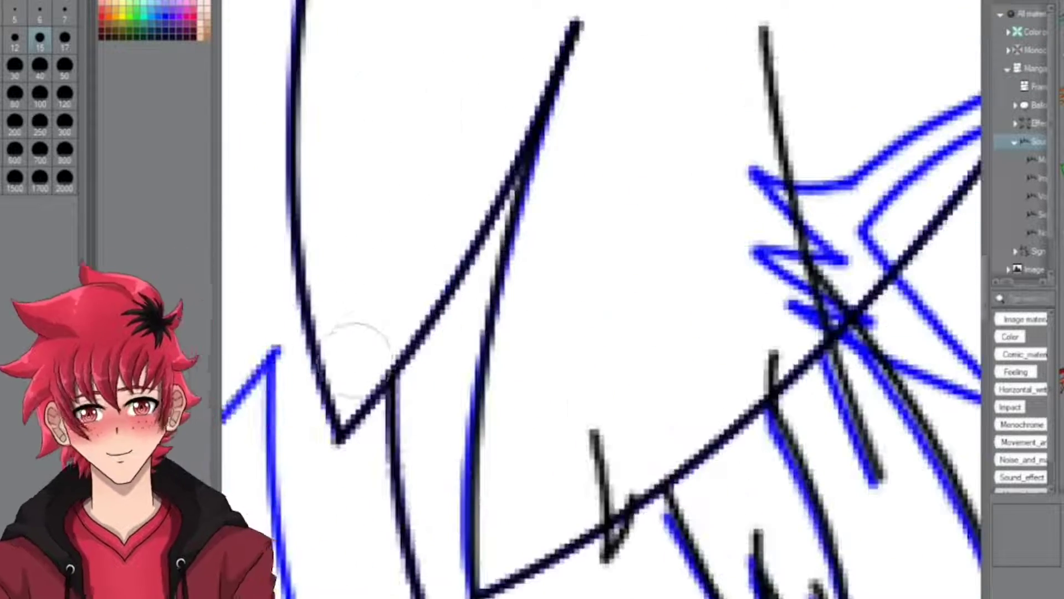
scroll(599, 294, down, 1)
scroll(563, 170, up, 1)
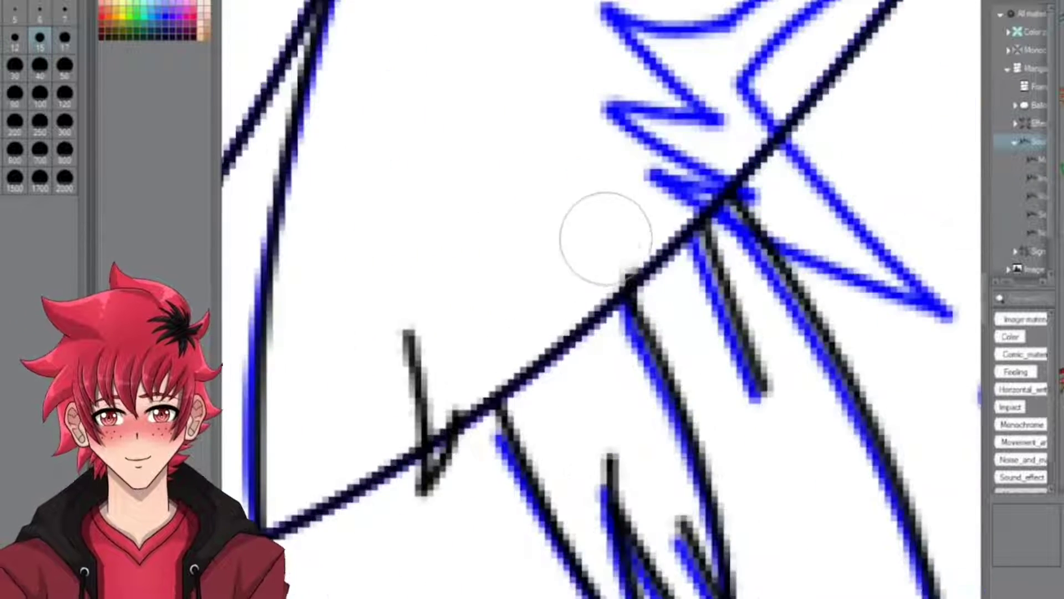
scroll(468, 360, down, 3)
scroll(499, 388, up, 2)
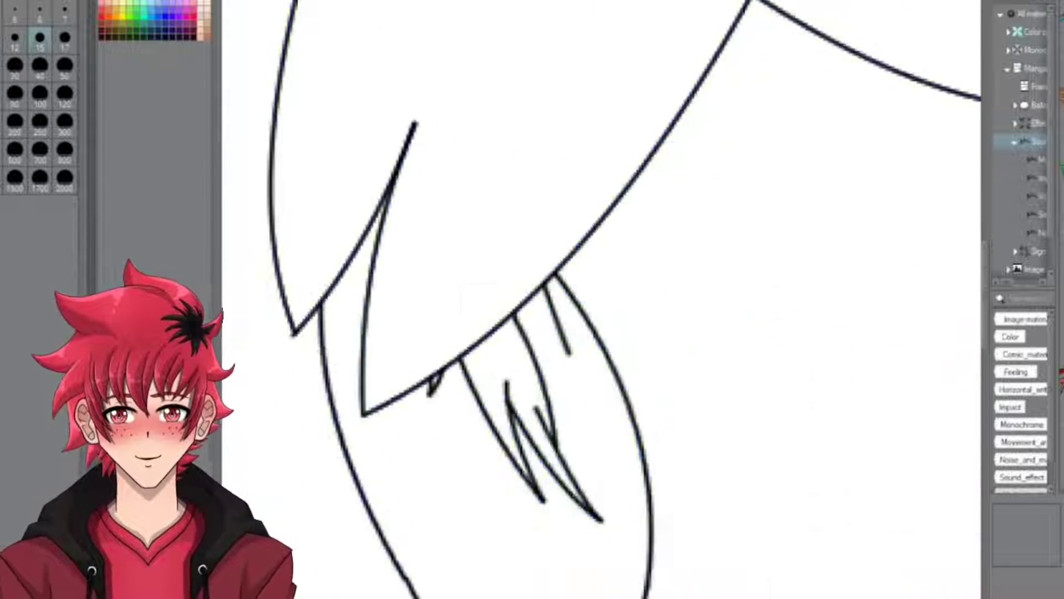
Trace the left side of the hair outline in black from the crown down to the upper spike, including the spike's lower edge
scroll(487, 280, down, 4)
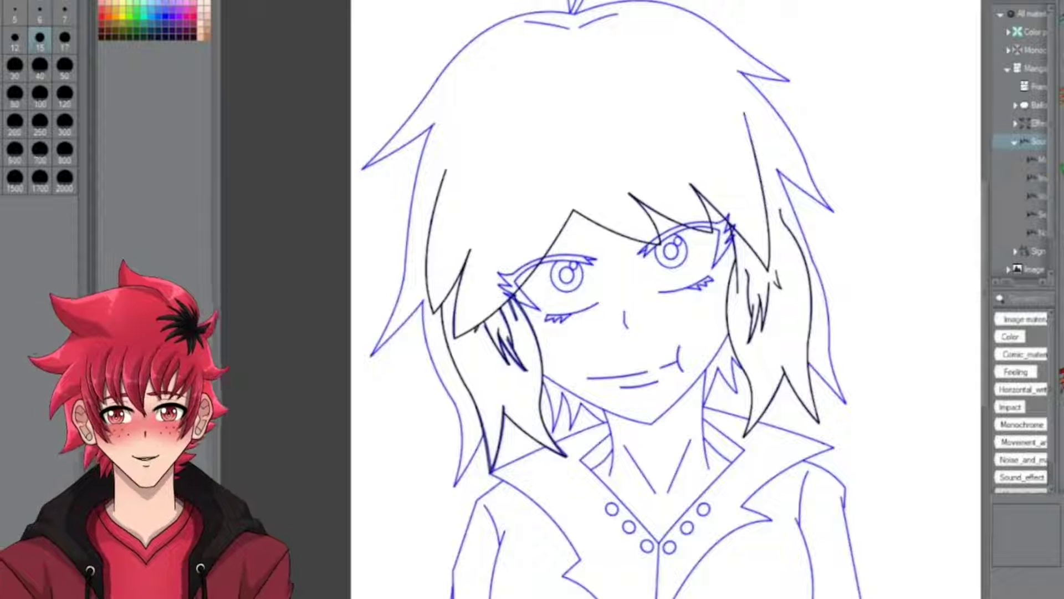
scroll(615, 167, down, 1)
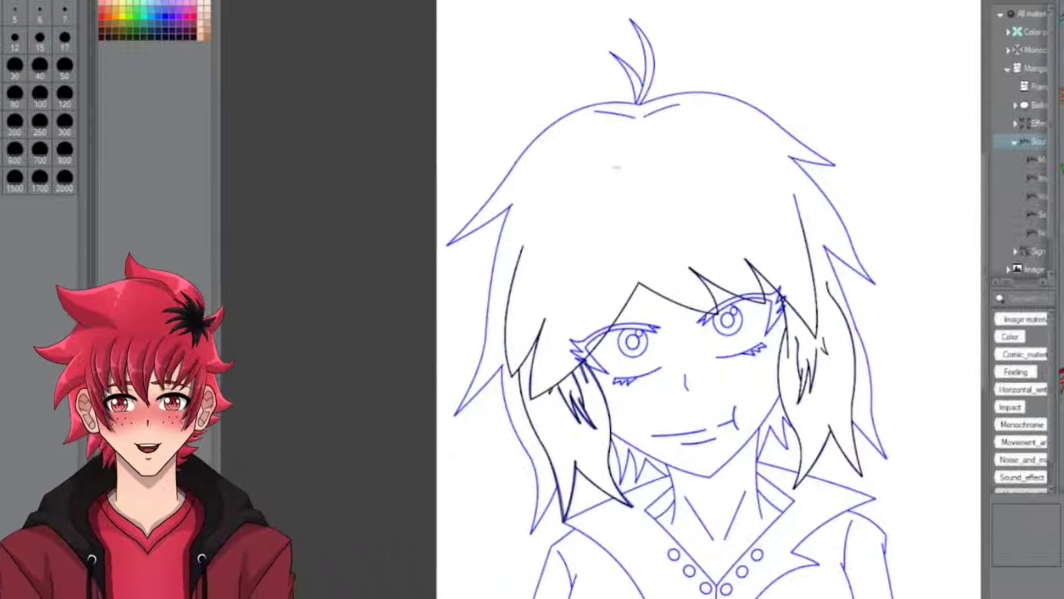
scroll(770, 164, down, 2)
scroll(637, 144, up, 6)
drag(848, 65, 698, 72)
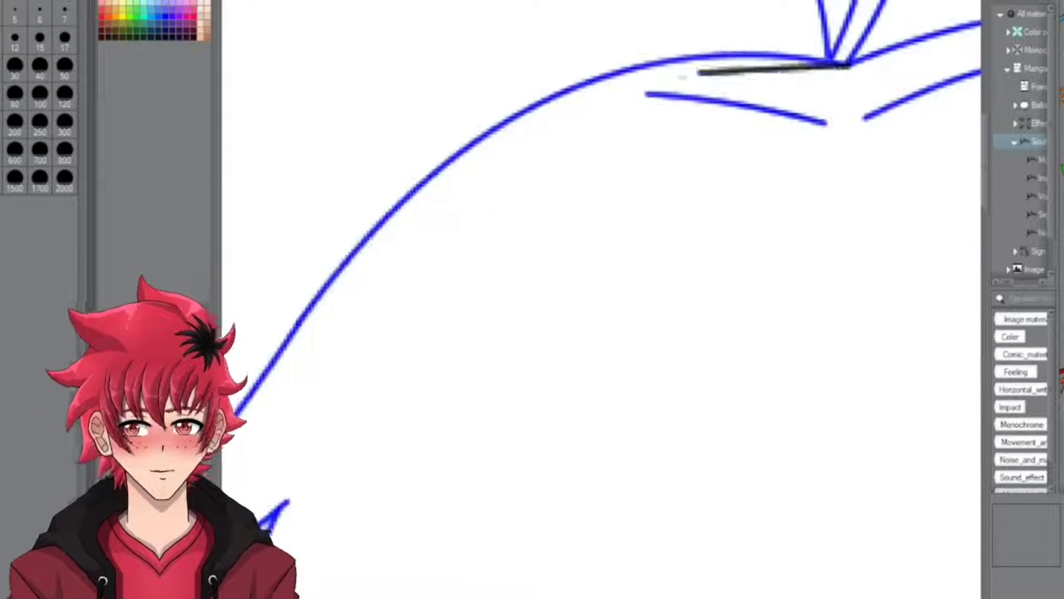
key(ctrl+z)
scroll(601, 300, down, 3)
scroll(601, 300, up, 4)
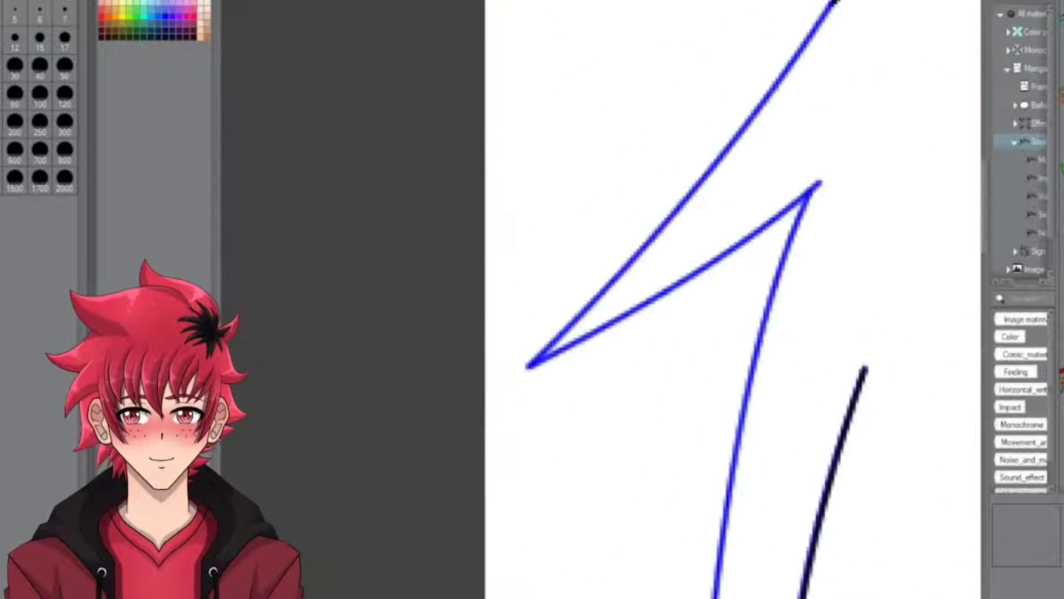
scroll(411, 510, up, 1)
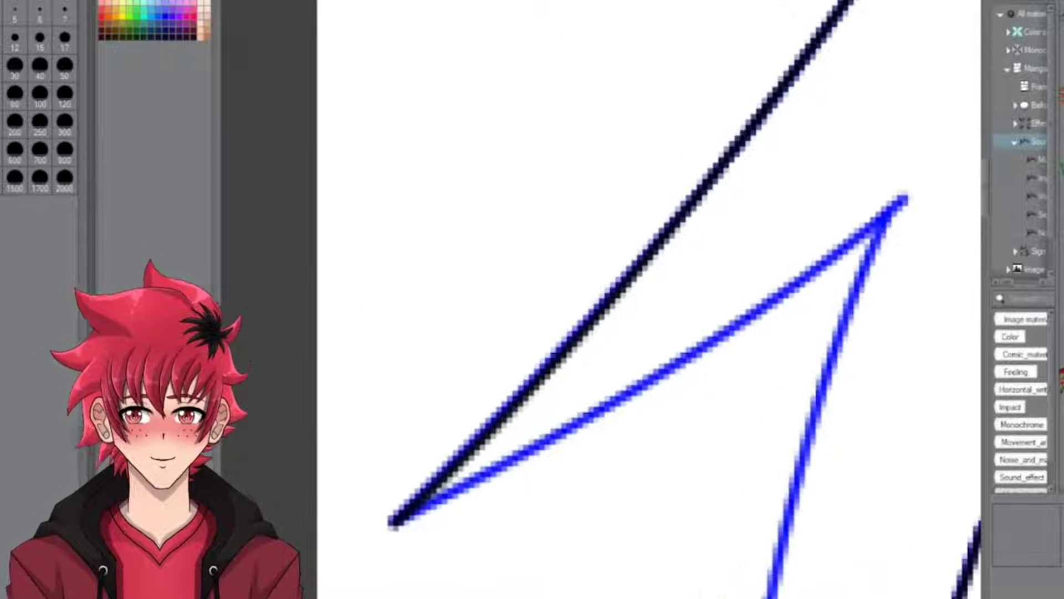
drag(820, 256, 393, 520)
Continue the left outer hair edge in black below the upper spike and trace both edges of the next spike
scroll(658, 249, down, 4)
scroll(695, 392, up, 3)
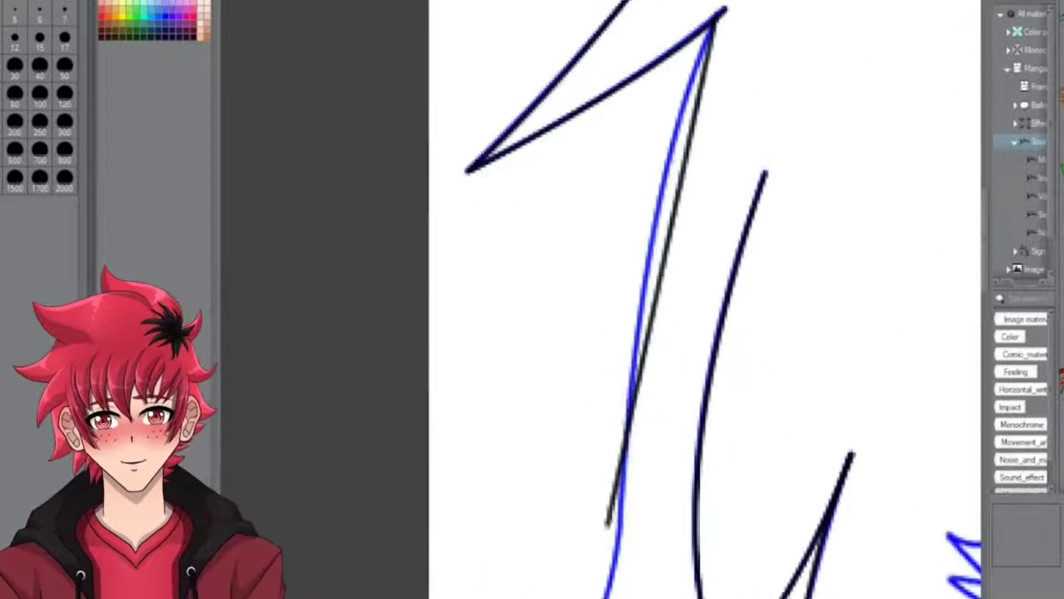
scroll(628, 254, down, 1)
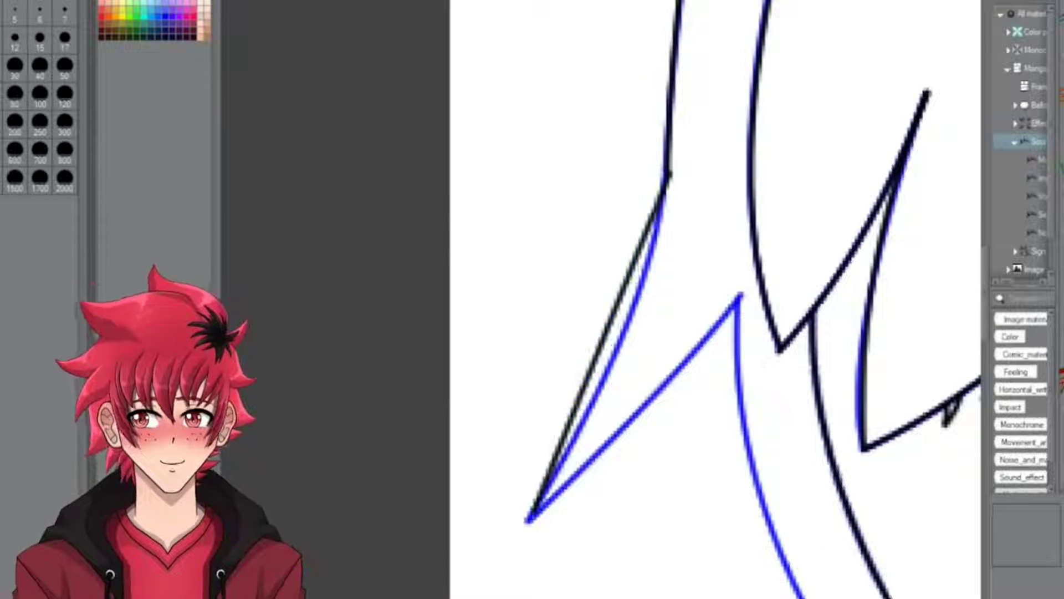
scroll(528, 517, up, 1)
drag(529, 516, 599, 470)
scroll(710, 299, down, 1)
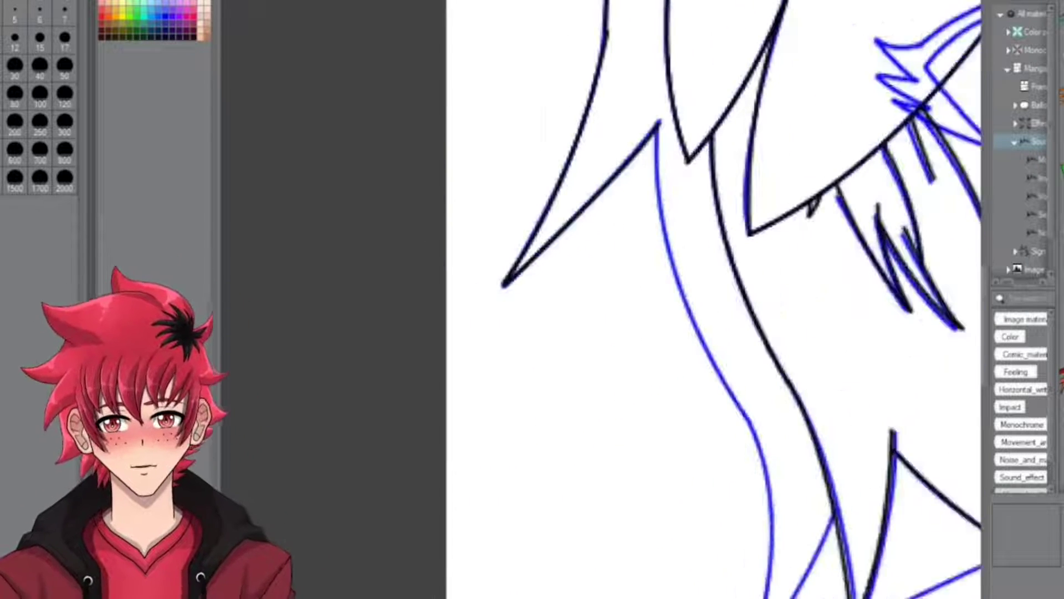
Trace the outermost lower-left hair lock in black along both edges to its tip, undoing a misplaced curve
drag(658, 126, 746, 458)
key(ctrl+z)
scroll(660, 312, down, 1)
scroll(659, 312, up, 2)
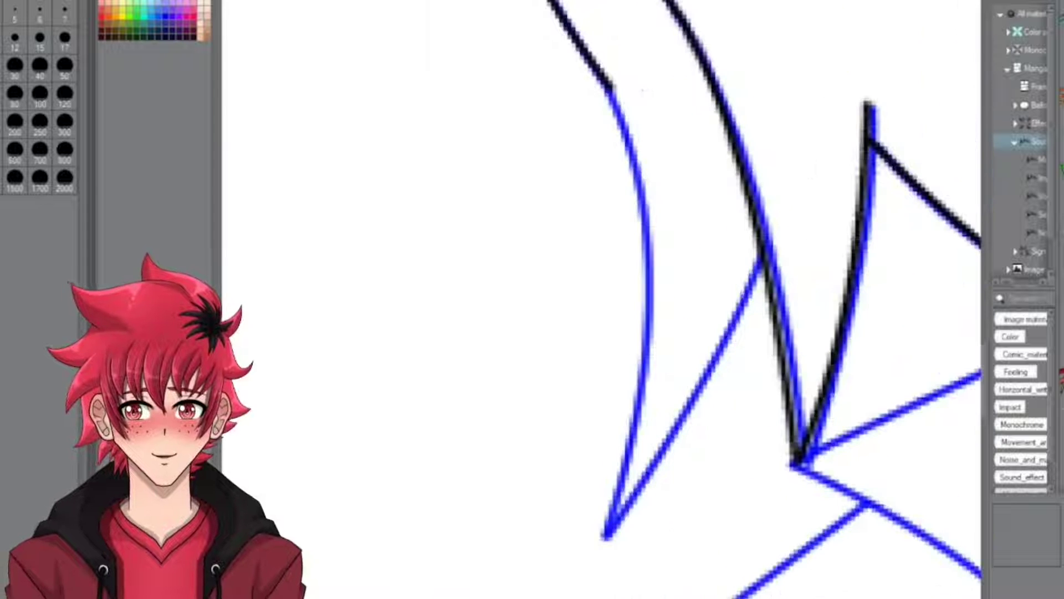
scroll(720, 299, down, 3)
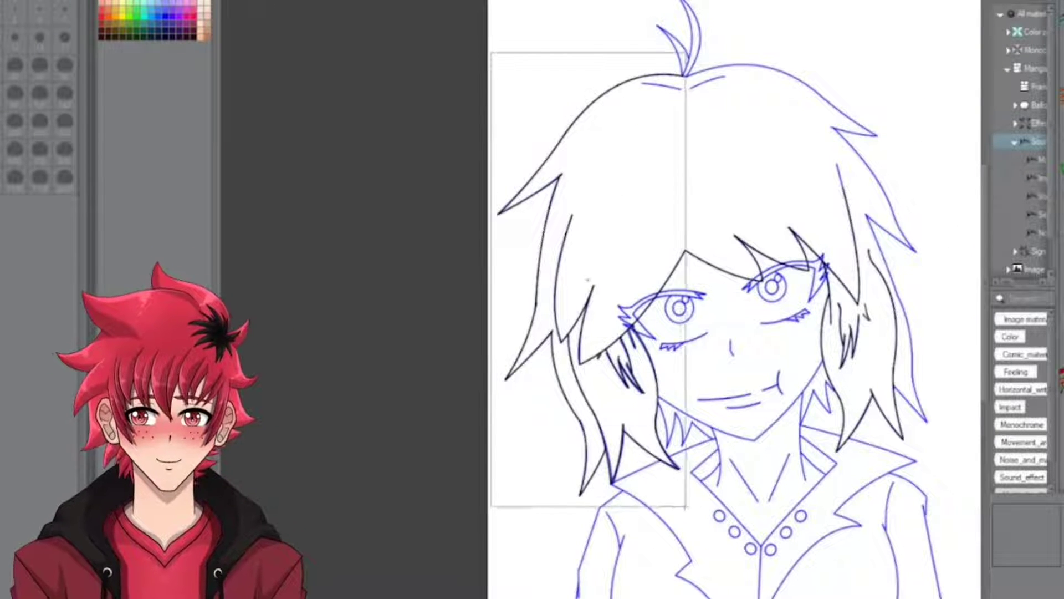
click(327, 242)
scroll(710, 300, down, 2)
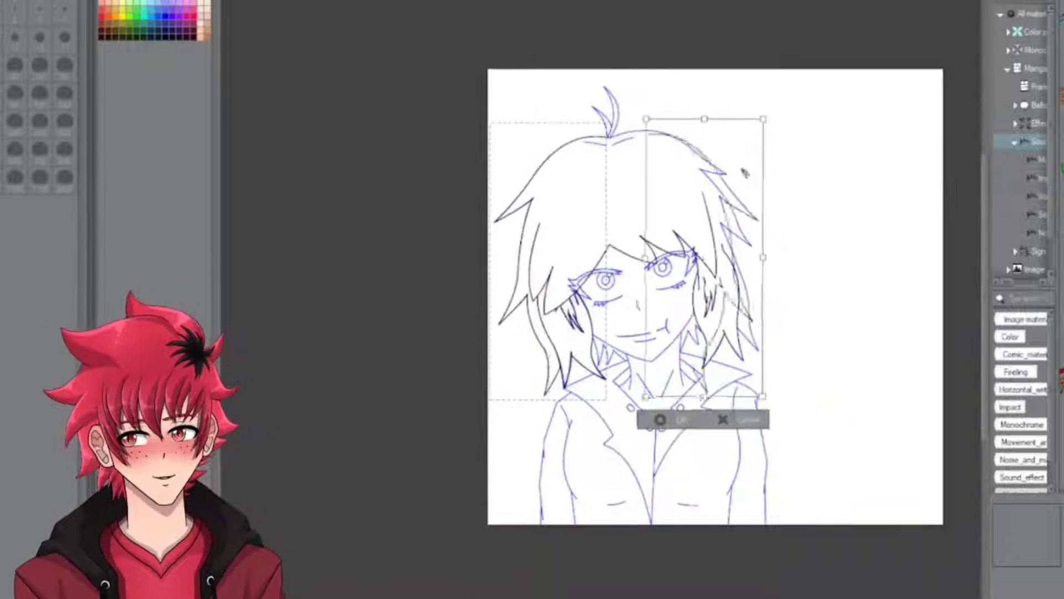
scroll(709, 299, up, 2)
drag(697, 95, 705, 185)
scroll(699, 105, up, 1)
key(Escape)
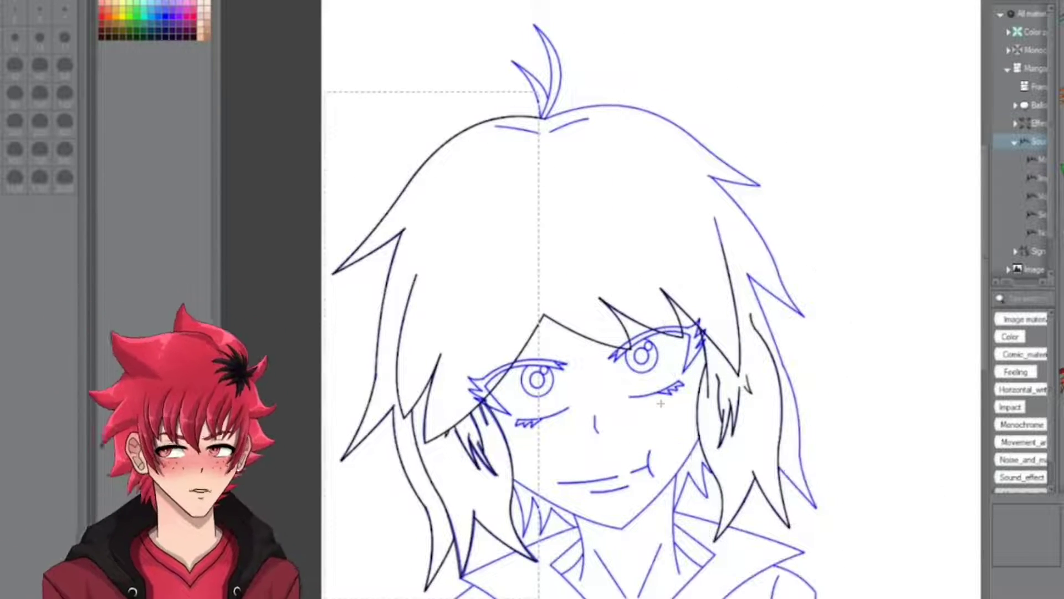
Trace the right side of the hair outline in black from the crown to the upper right spike and its underside
scroll(594, 117, up, 3)
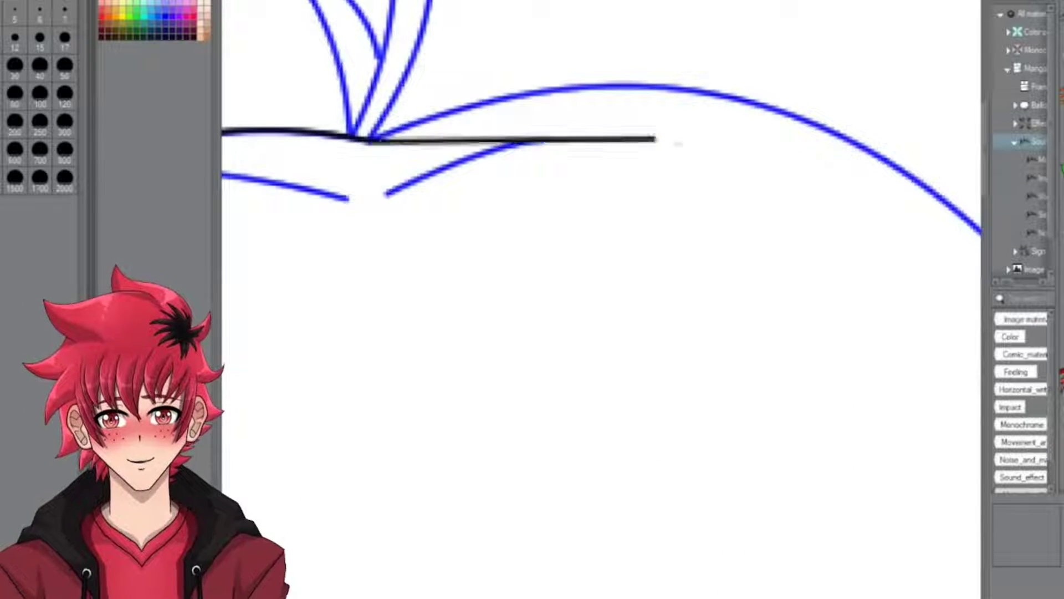
drag(678, 144, 881, 222)
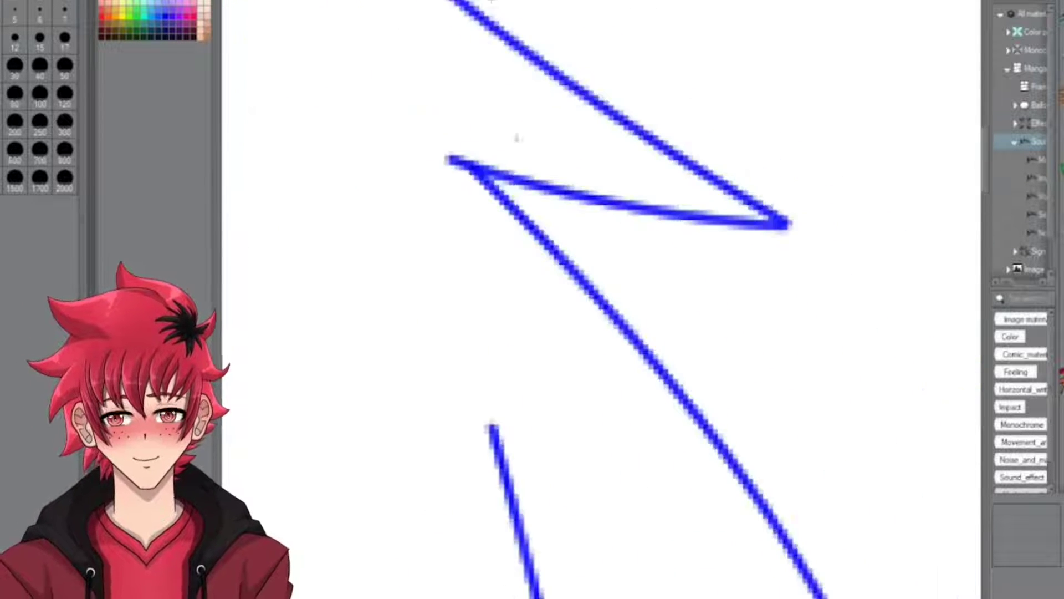
scroll(610, 300, up, 1)
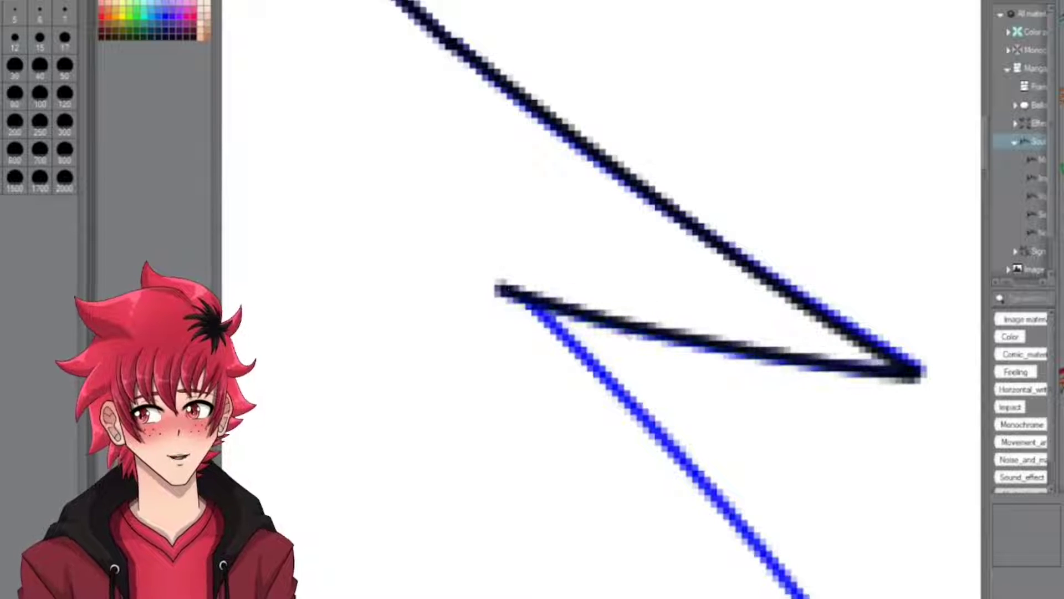
Trace the right outer hair edge in black below the upper spike, down to the second spike and back along its underside
scroll(610, 299, down, 2)
scroll(609, 299, down, 2)
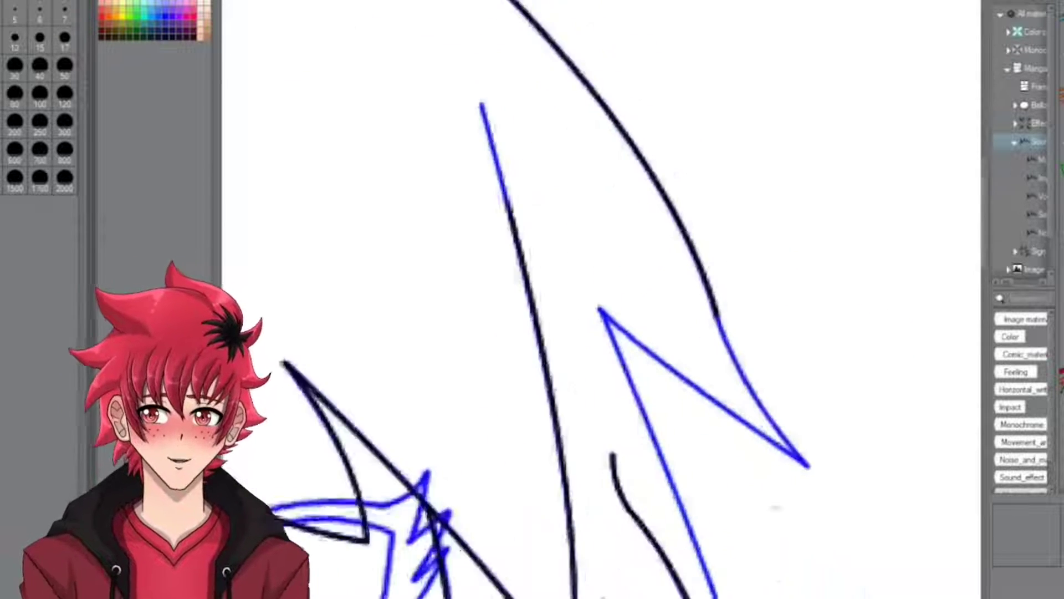
scroll(610, 299, up, 2)
drag(868, 521, 450, 203)
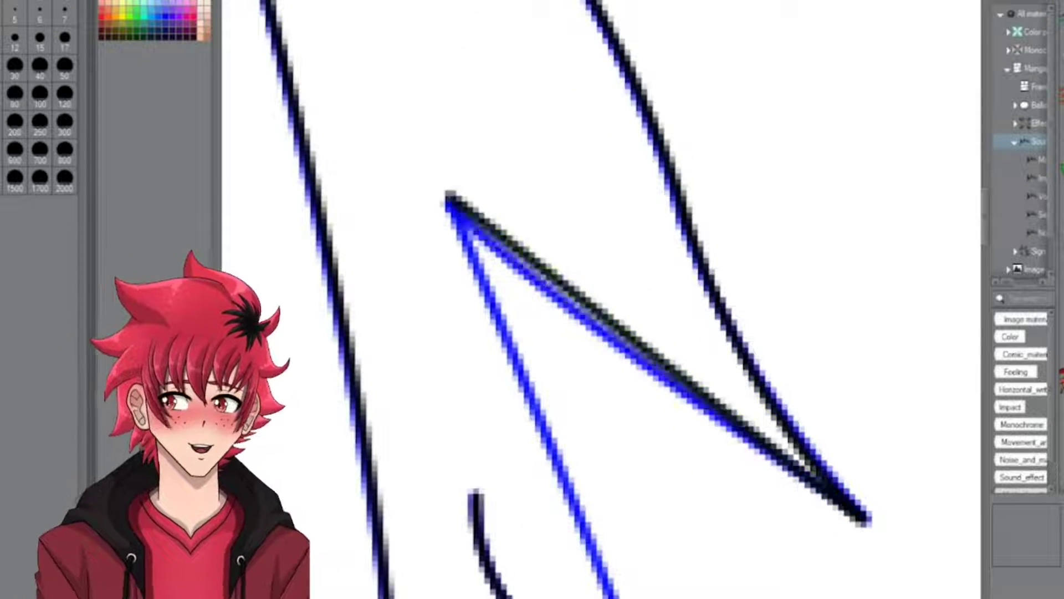
Trace the outermost lower-right hair lock in black along both edges to its tip, redrawing the misplaced long curve
scroll(610, 299, down, 3)
scroll(610, 300, up, 2)
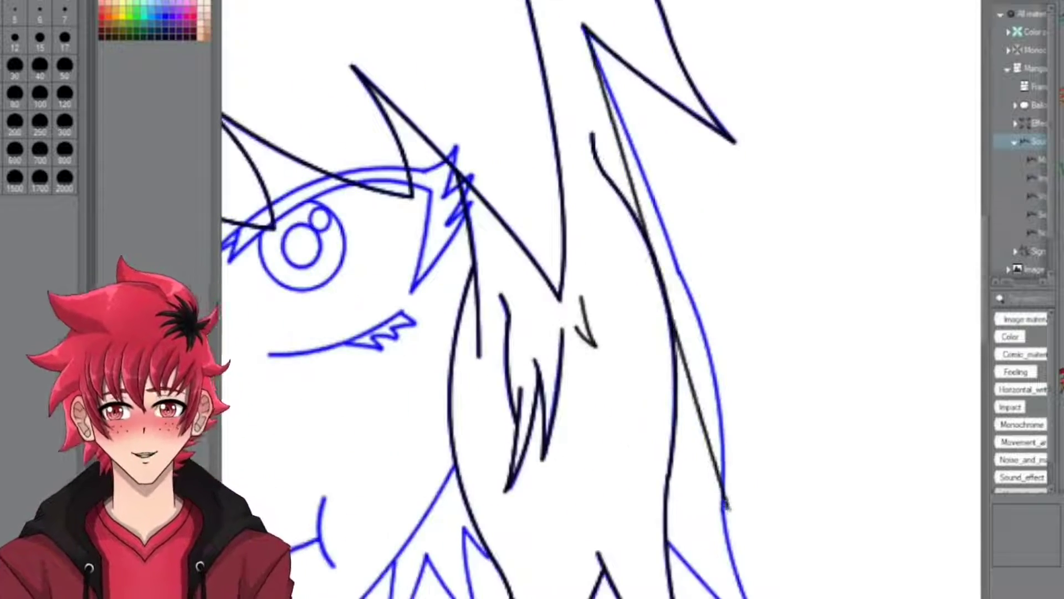
scroll(744, 285, down, 3)
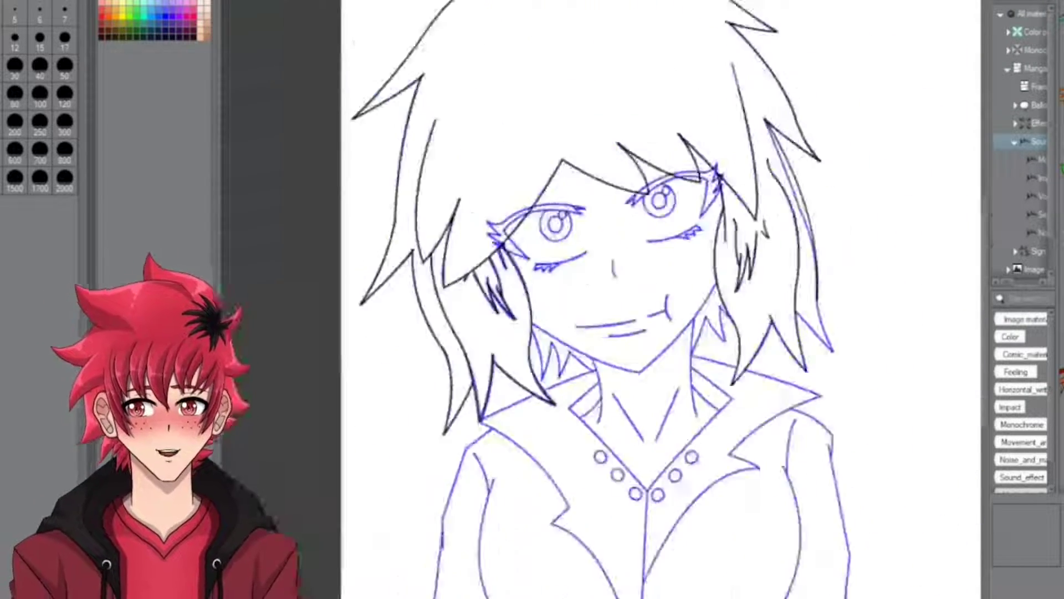
scroll(727, 114, up, 3)
scroll(603, 17, up, 1)
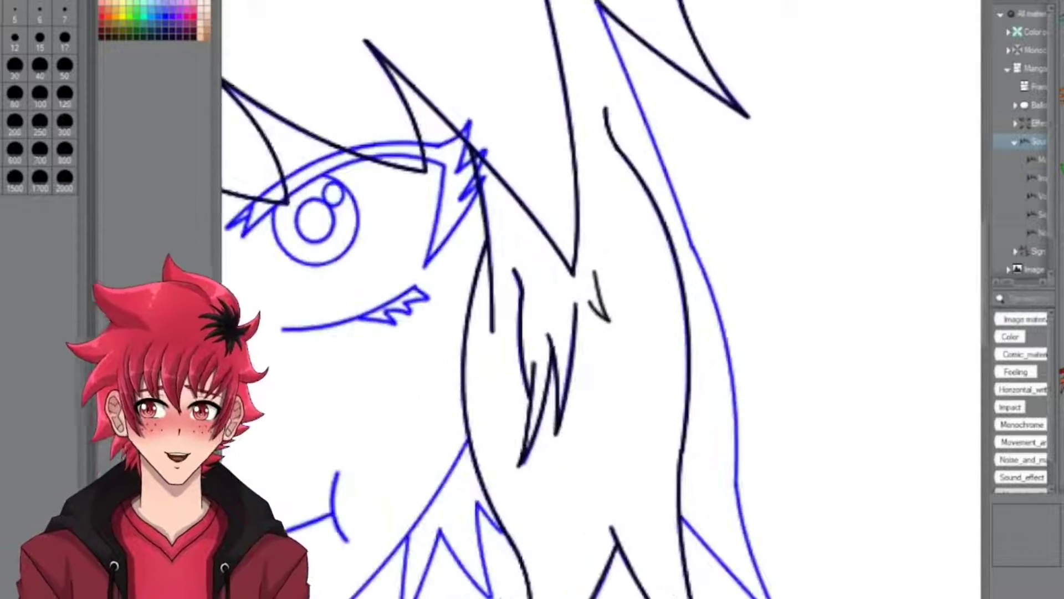
scroll(748, 224, down, 2)
scroll(803, 261, up, 2)
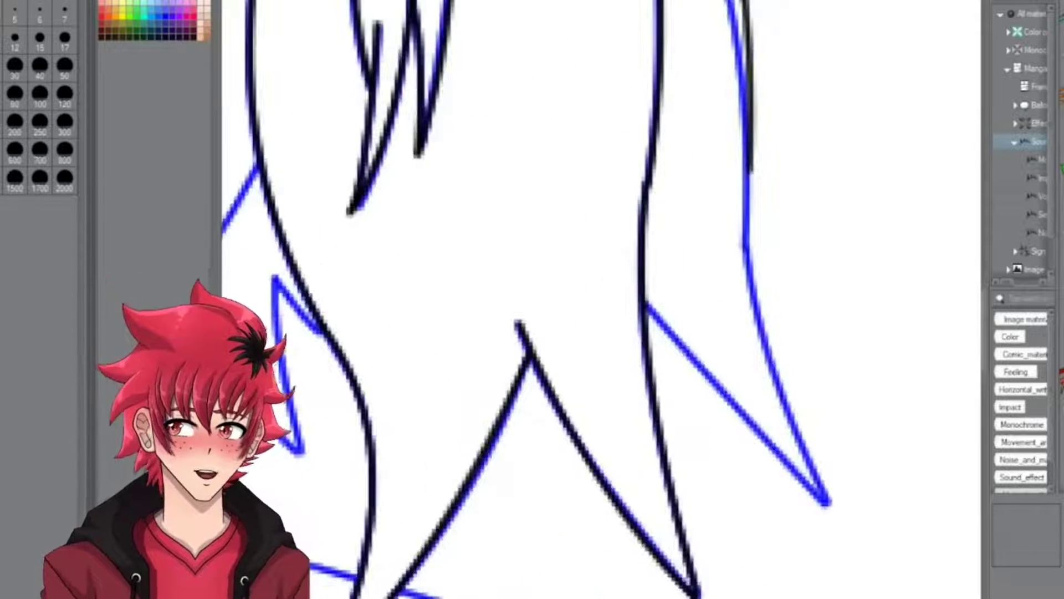
scroll(774, 413, down, 4)
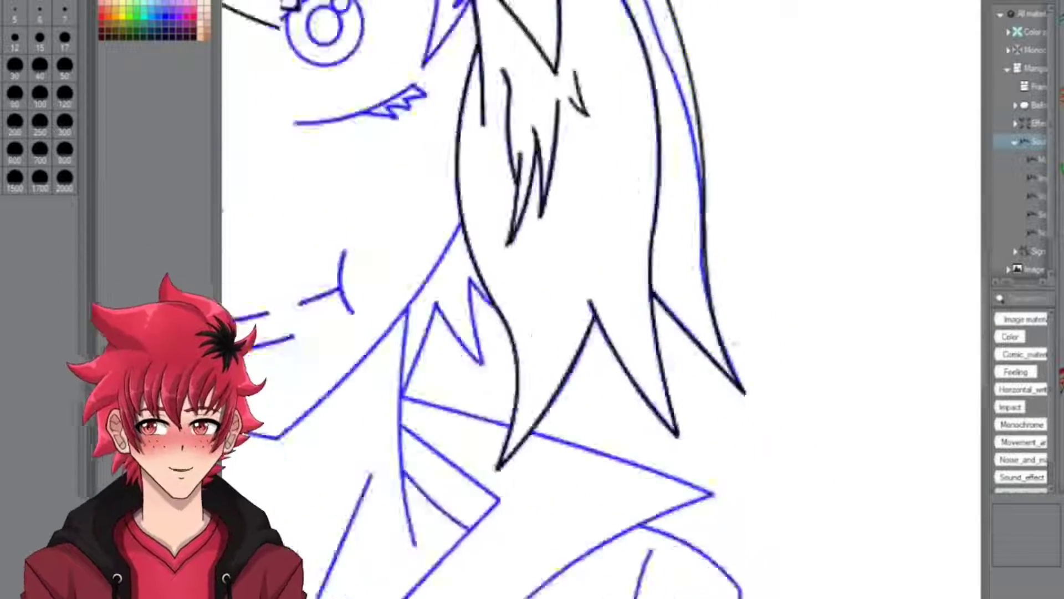
Trace the small jagged hair tufts under the jaw in black on both sides of the neck
scroll(603, 300, up, 5)
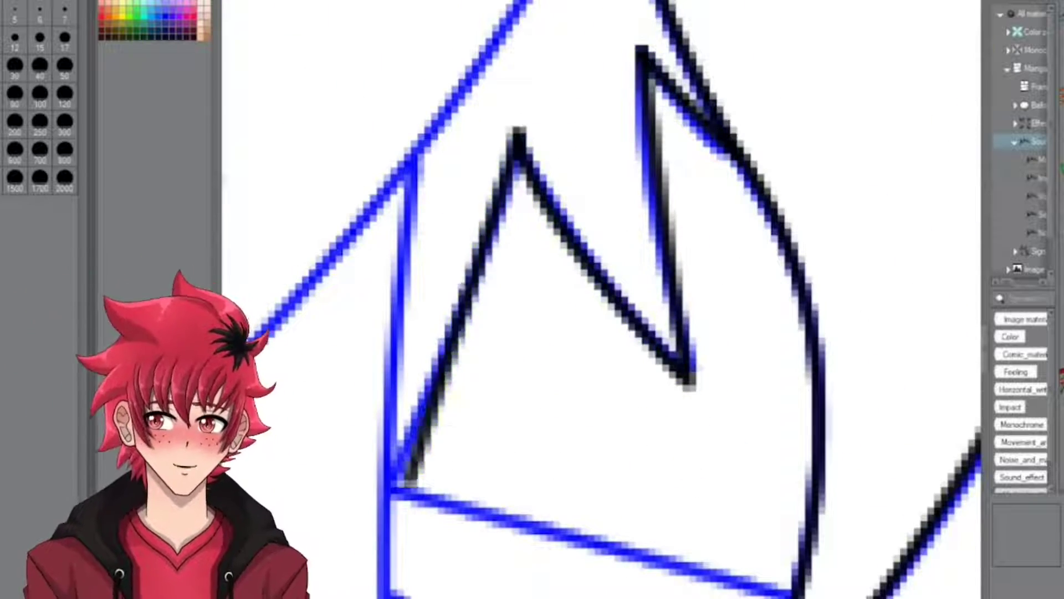
scroll(603, 299, down, 3)
scroll(603, 300, up, 3)
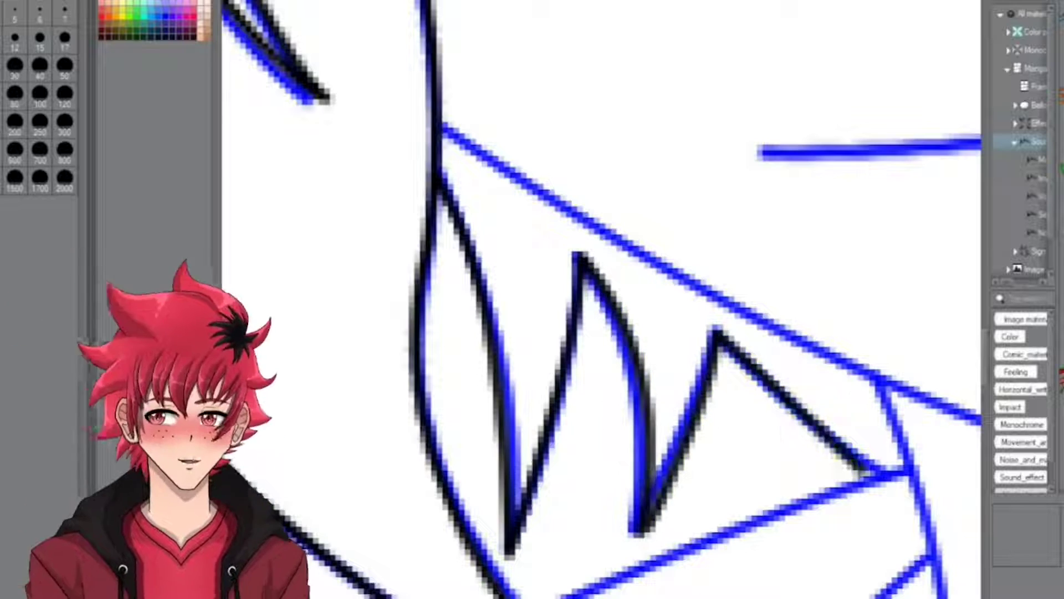
Trace the two short parting lines below the crown of the hair in black
scroll(603, 299, down, 3)
scroll(603, 299, up, 4)
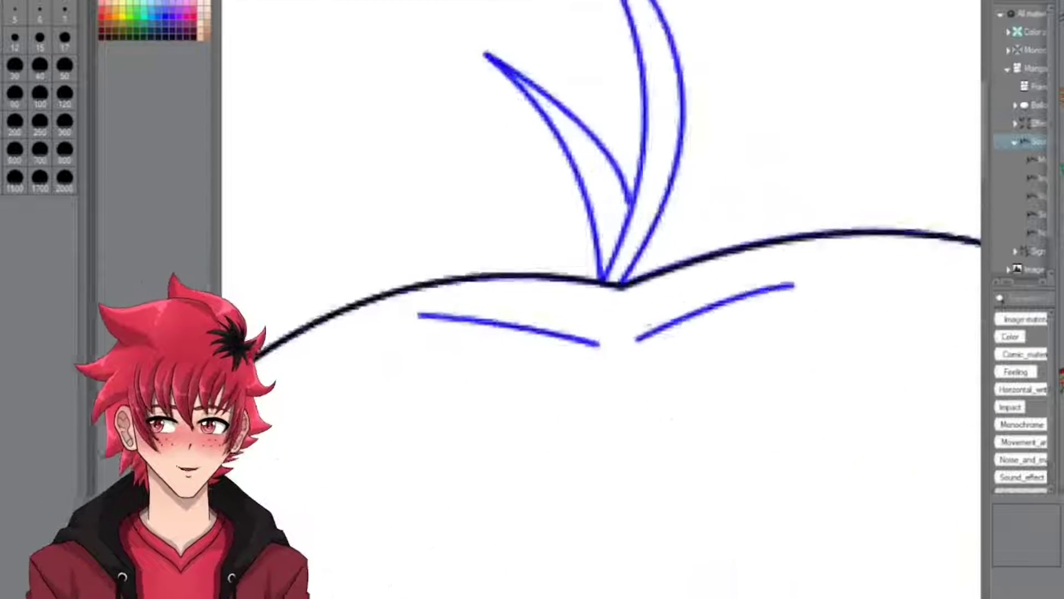
scroll(603, 299, up, 1)
scroll(603, 300, down, 1)
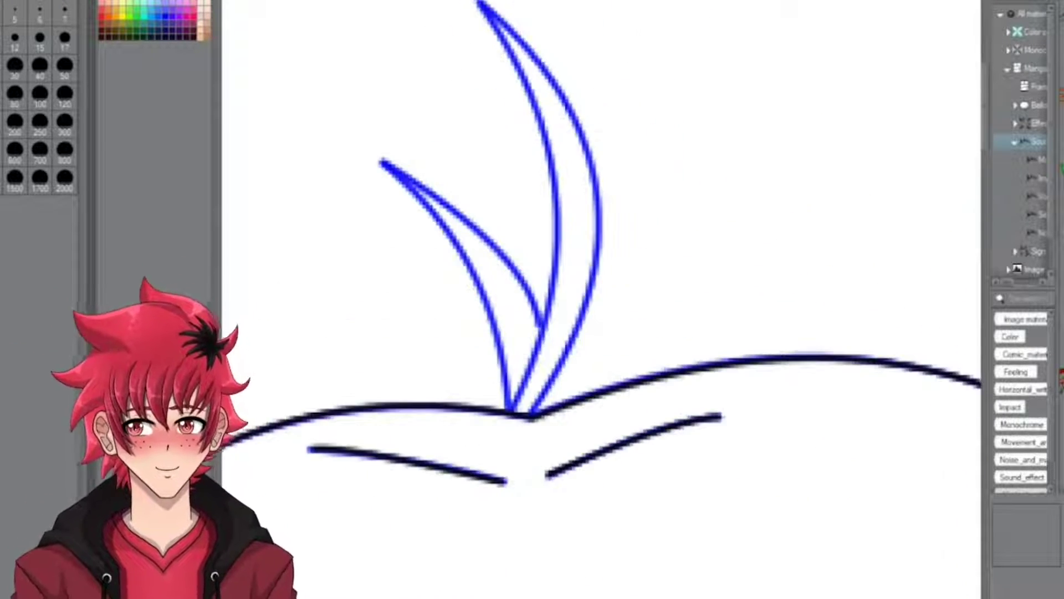
Trace the two curved strands sticking up from the crown in black, following both edges of each
click(559, 210)
scroll(252, 492, up, 1)
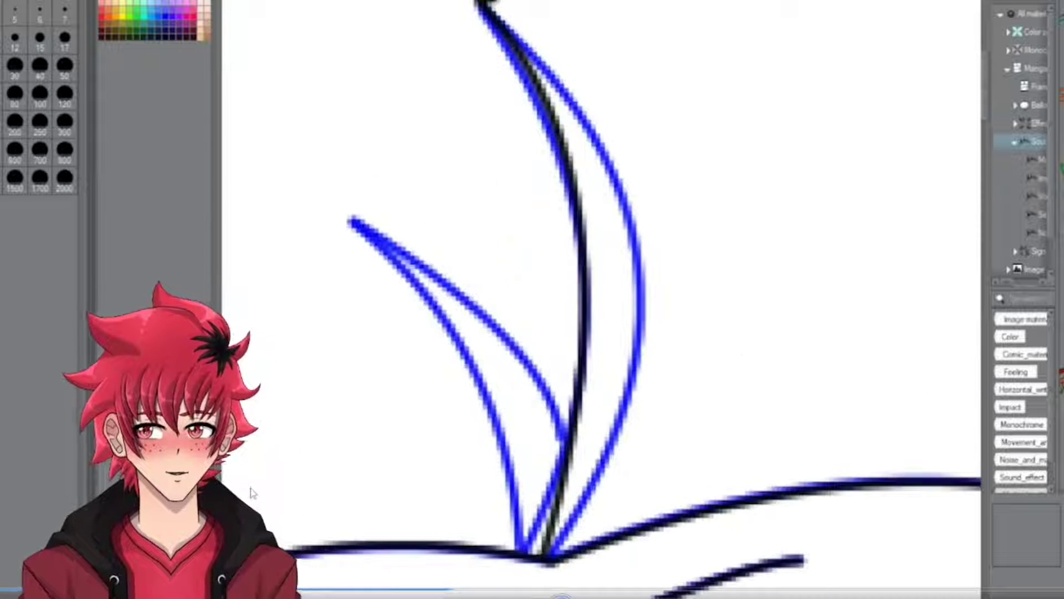
click(579, 250)
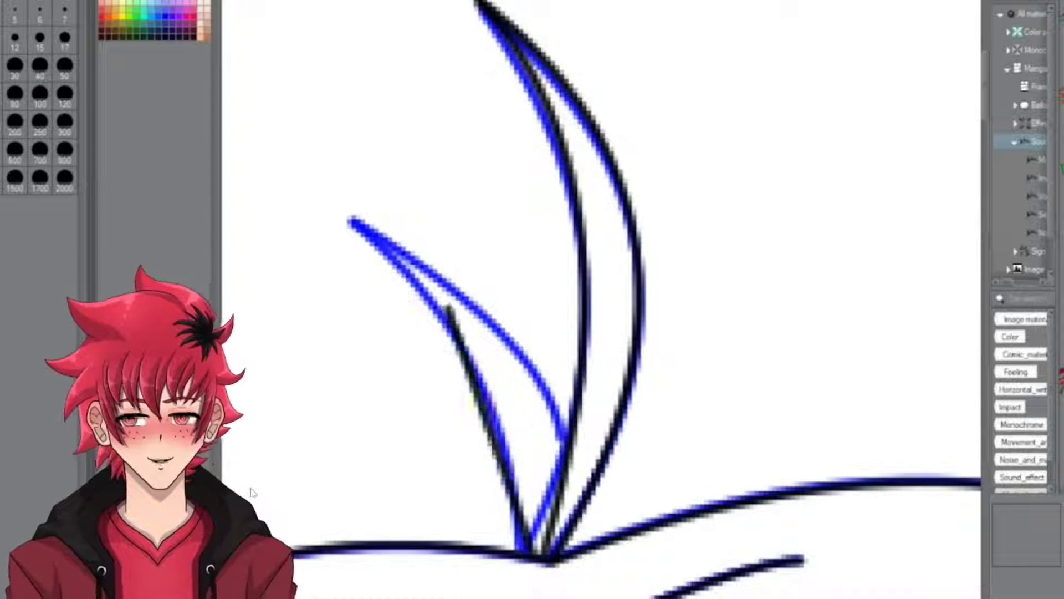
click(422, 311)
scroll(603, 300, up, 1)
drag(356, 219, 629, 380)
click(590, 324)
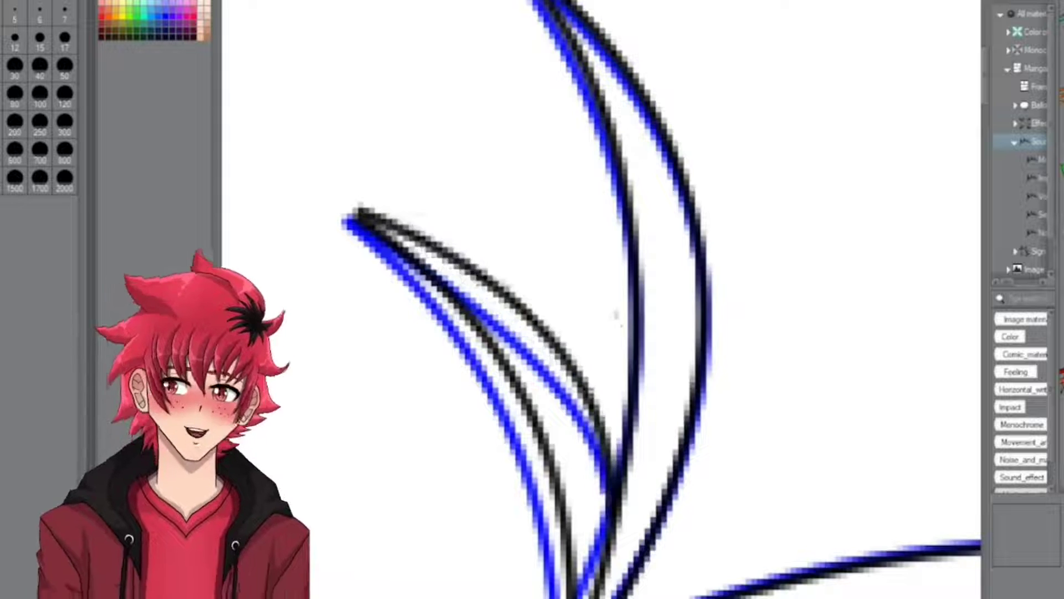
Hide the blue line drawing to check the black hair line art by itself
scroll(604, 299, down, 3)
scroll(604, 300, down, 3)
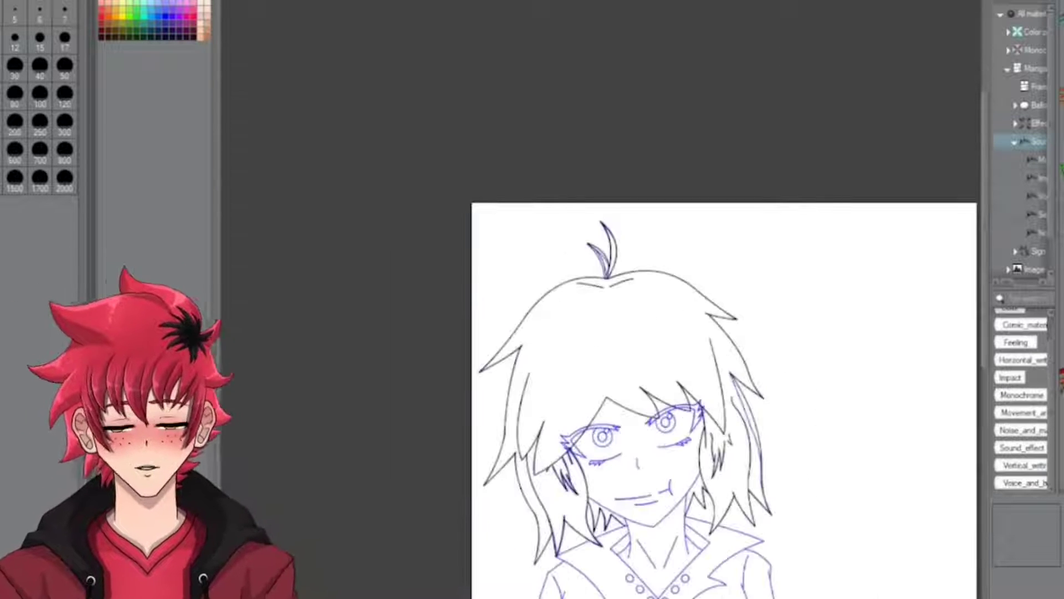
scroll(624, 319, up, 2)
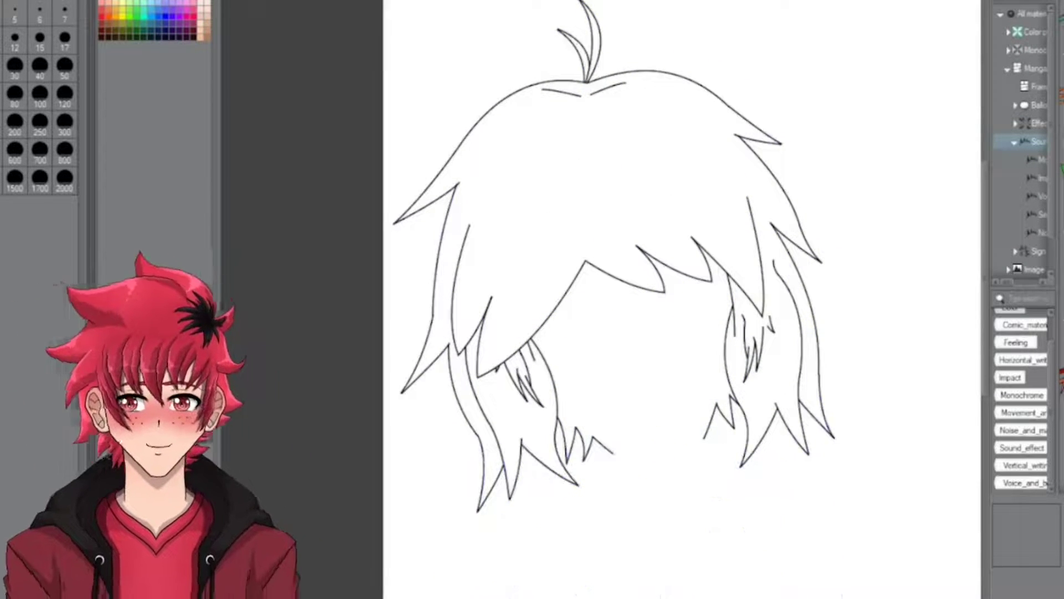
Show the blue line drawing and trace the jawline in black on both sides down to the chin
scroll(624, 320, up, 3)
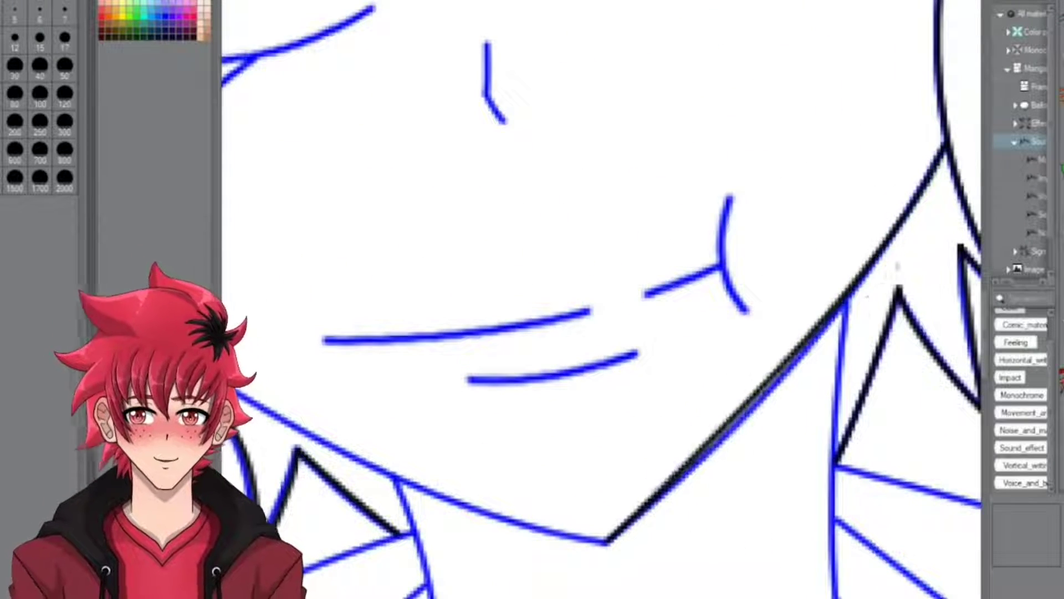
scroll(862, 324, down, 3)
scroll(861, 324, up, 2)
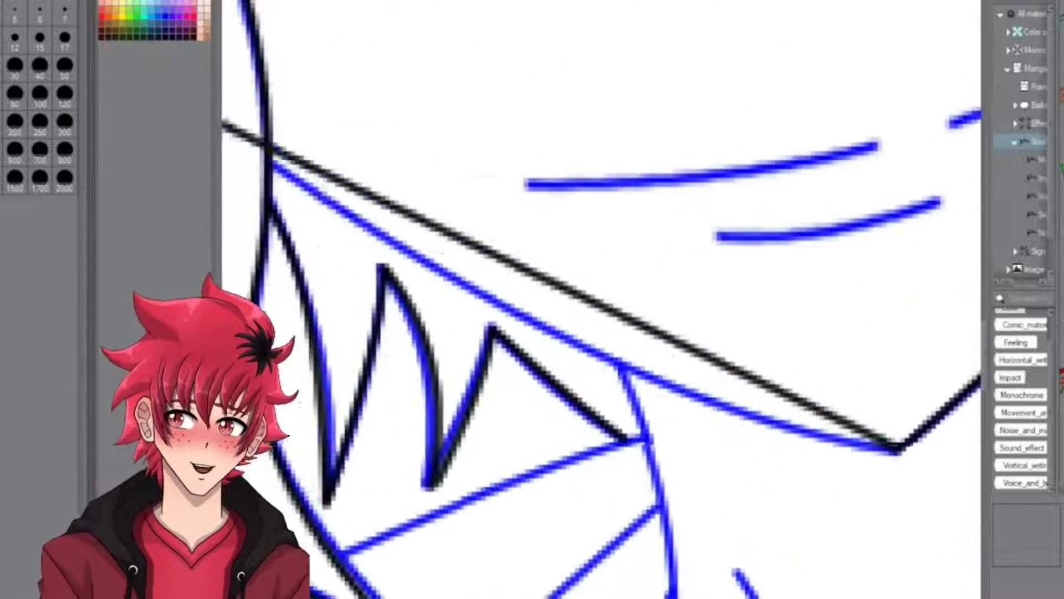
scroll(602, 299, down, 5)
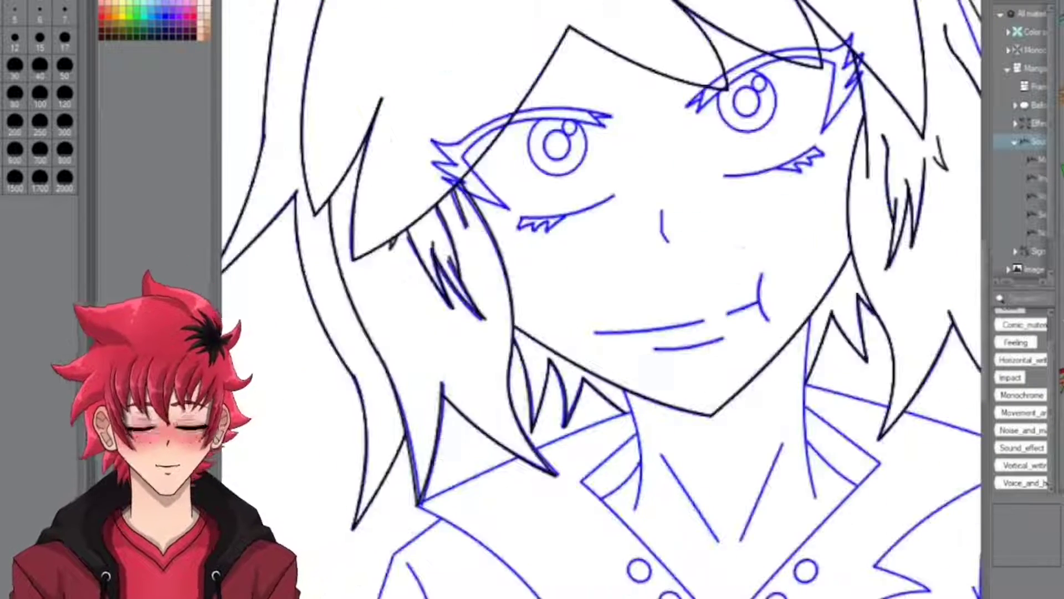
scroll(817, 593, up, 2)
scroll(799, 86, up, 1)
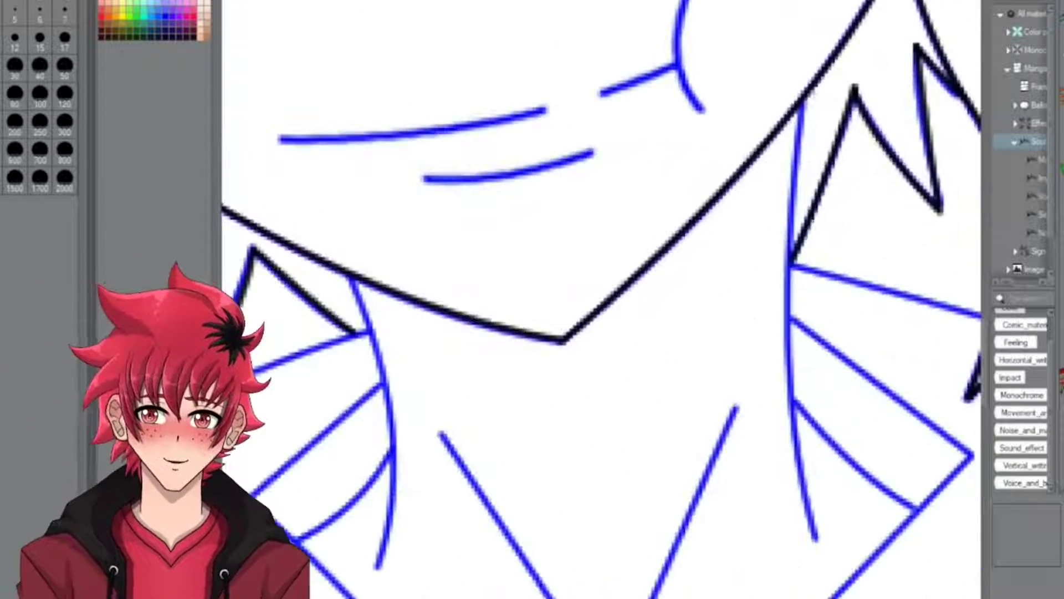
Trace the two side lines of the neck in black, from the jaw down past the collar
scroll(601, 300, down, 2)
scroll(601, 300, up, 2)
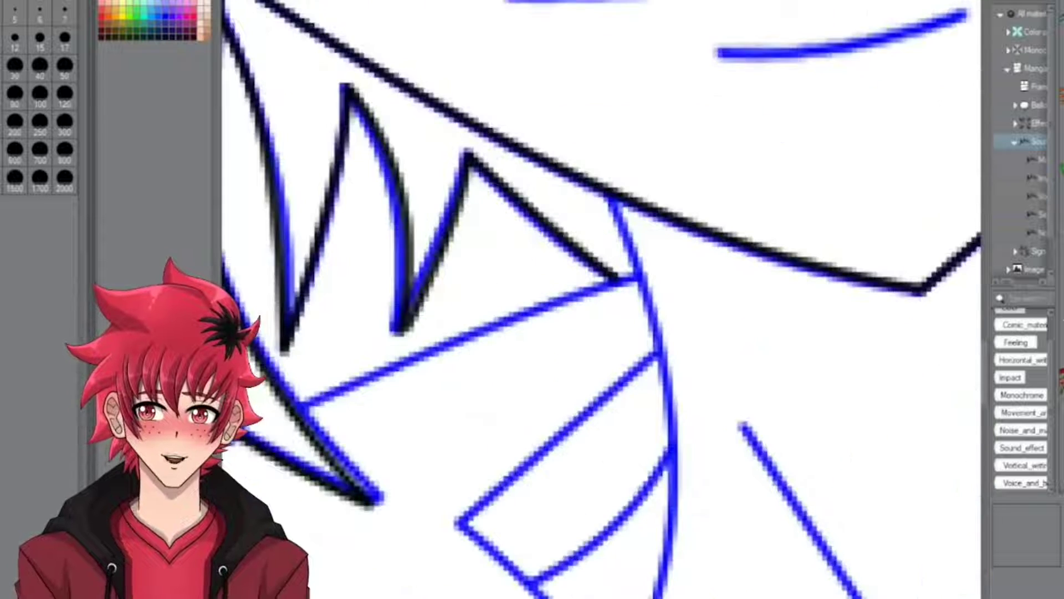
scroll(601, 299, down, 3)
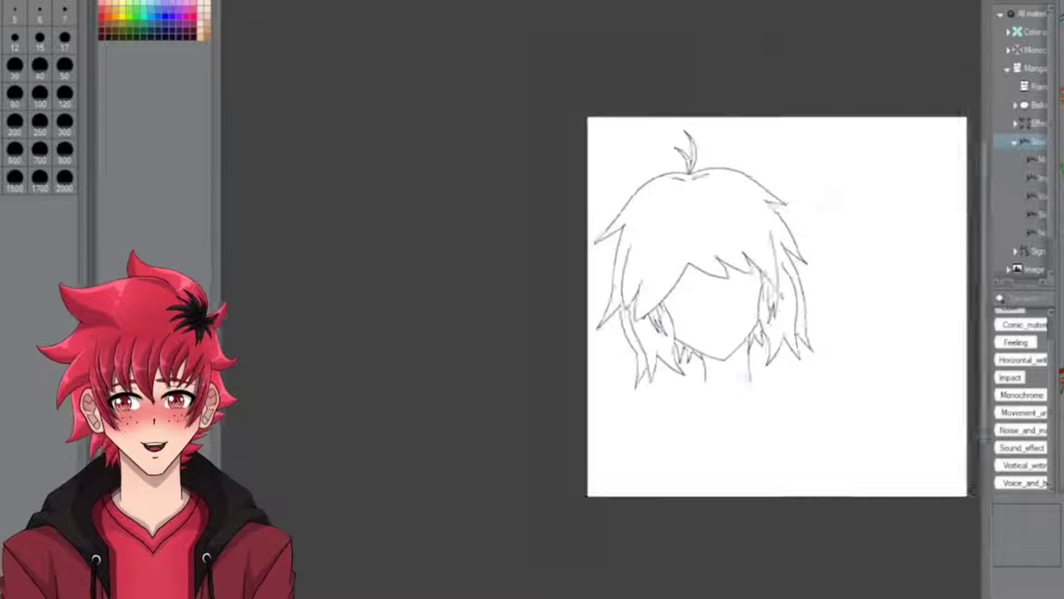
Check the black line art of the hair, face and neck by itself, and show the blue line drawing again
scroll(699, 299, up, 2)
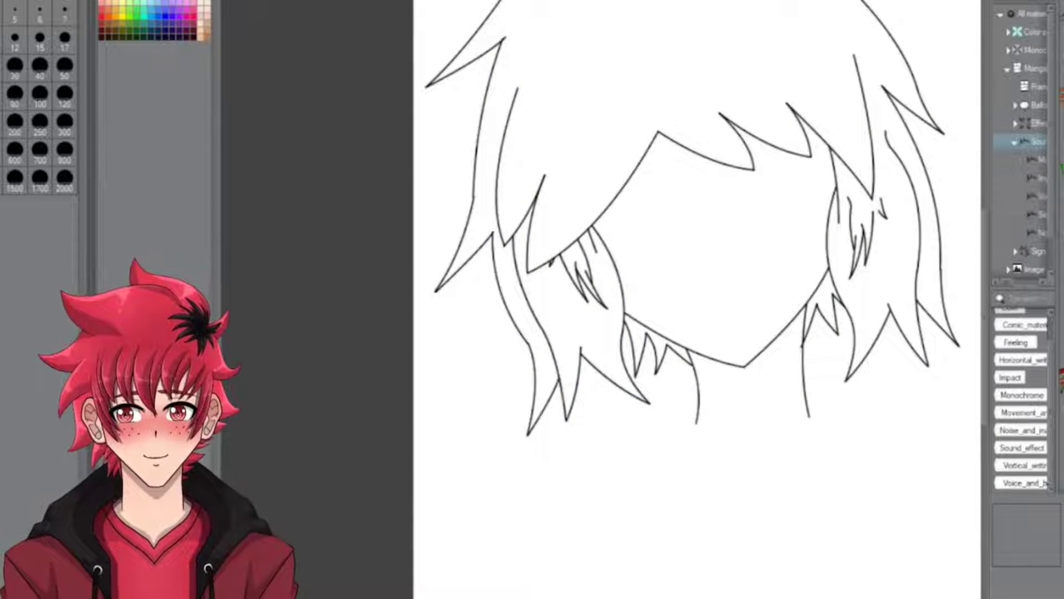
scroll(815, 244, up, 3)
scroll(652, 270, down, 5)
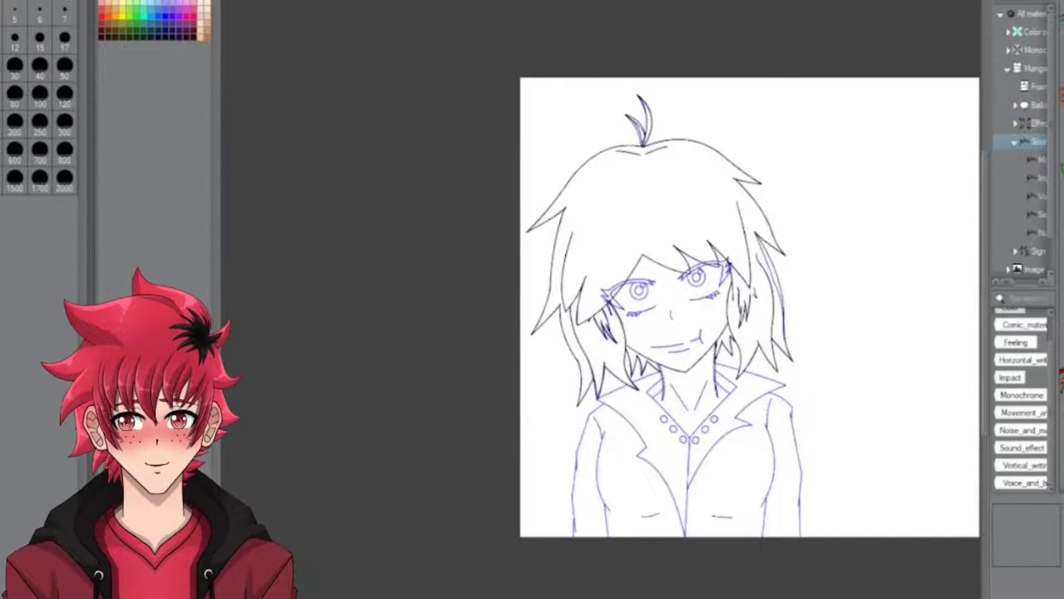
scroll(654, 388, up, 5)
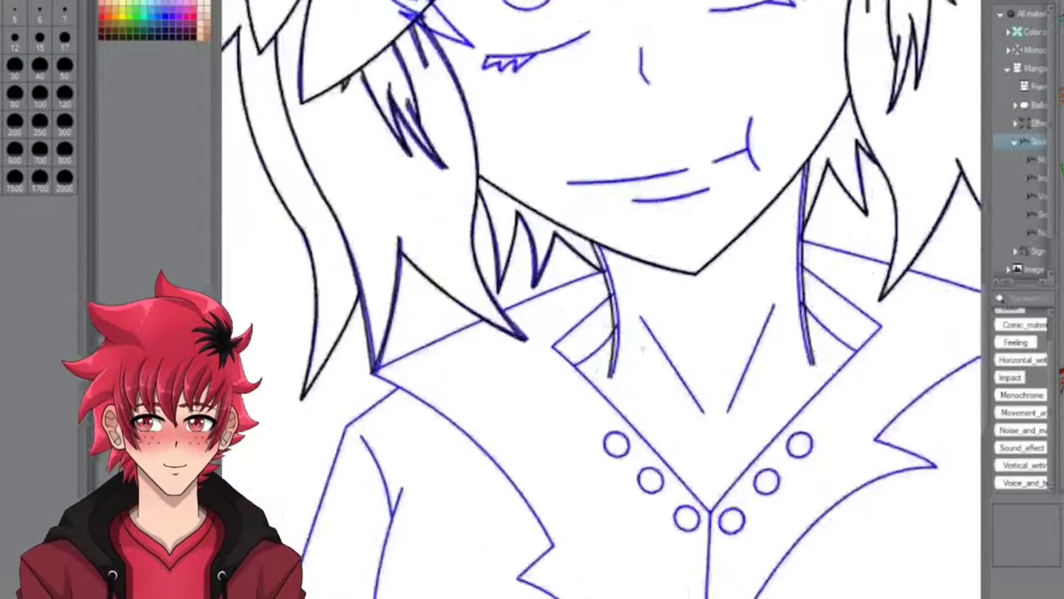
Trace the inner collar fold lines beside the neck and the right neckline edge down to the V point in black
scroll(602, 300, down, 3)
scroll(601, 299, up, 3)
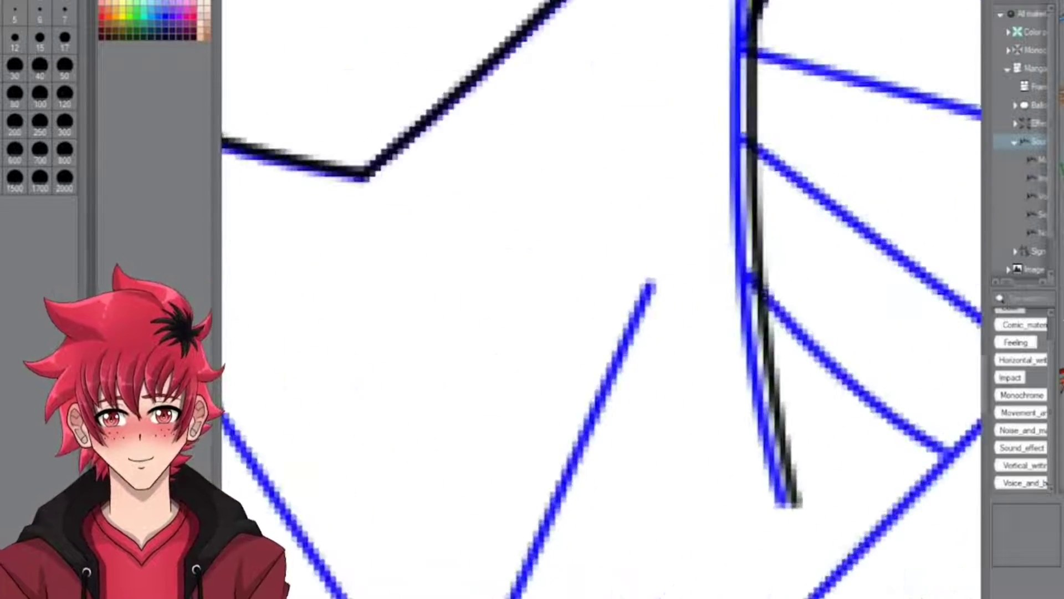
scroll(602, 300, down, 3)
scroll(602, 299, up, 3)
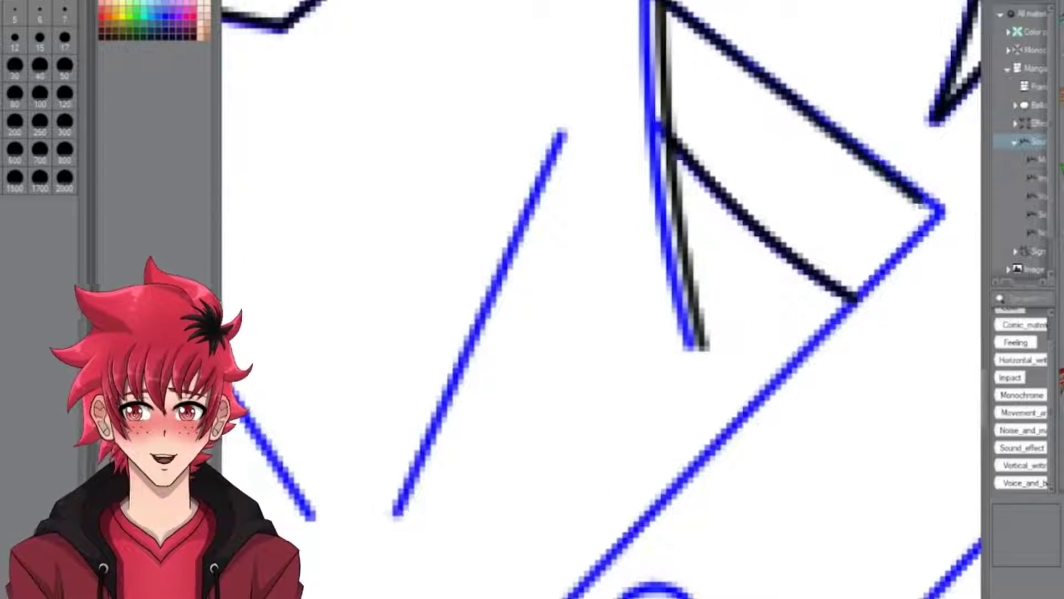
scroll(601, 300, down, 3)
scroll(602, 300, up, 2)
scroll(601, 299, down, 1)
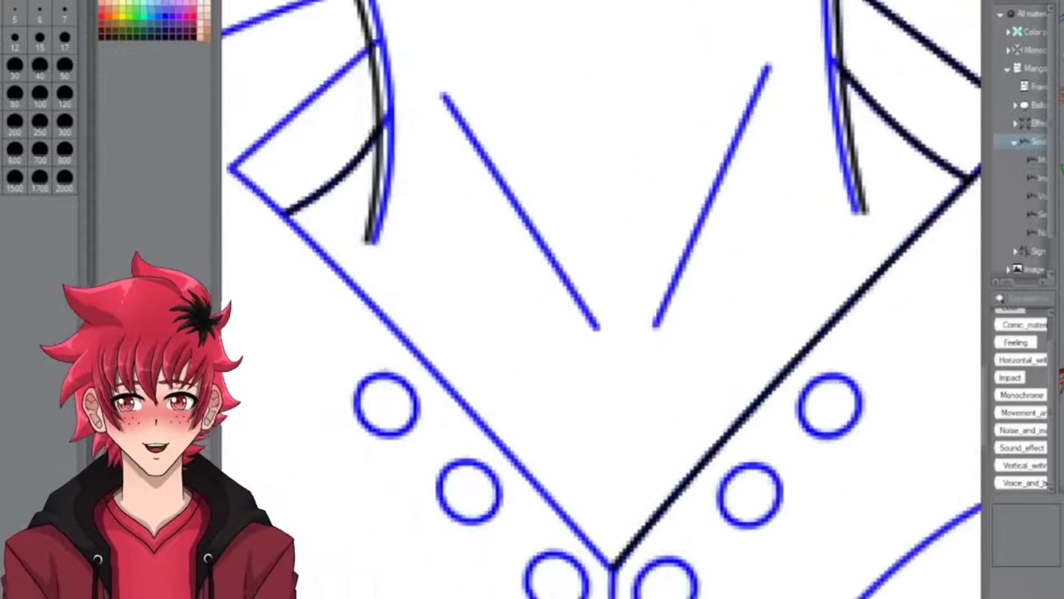
Trace the left neckline edge in black from the collar corner down to the V point
scroll(602, 299, up, 2)
scroll(455, 236, down, 2)
scroll(455, 237, up, 3)
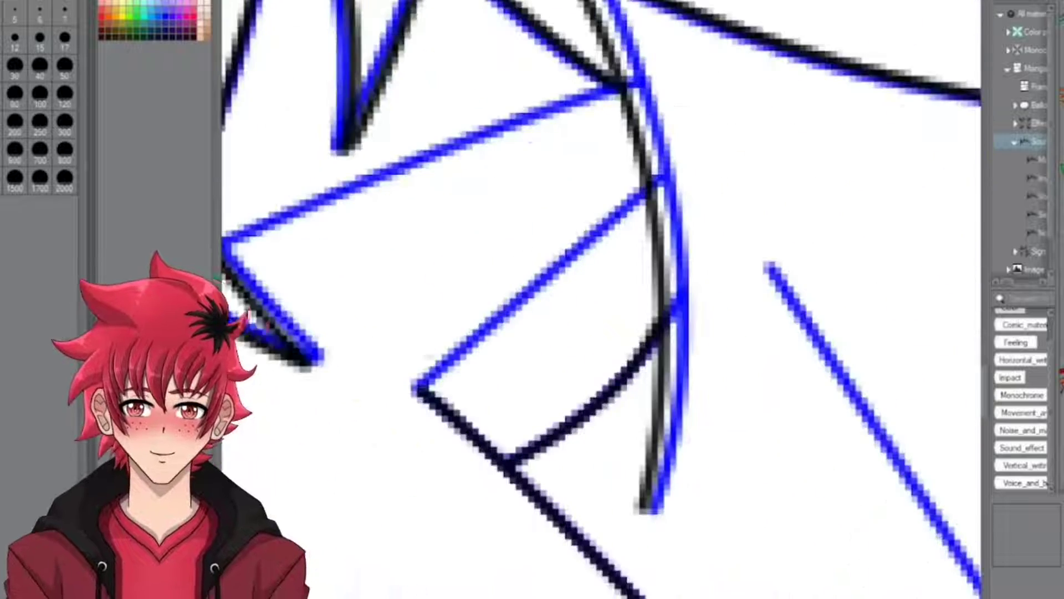
Trace the remaining left collar fold line and the two slanted collarbone lines below the neck in black
scroll(601, 299, down, 3)
scroll(601, 299, up, 3)
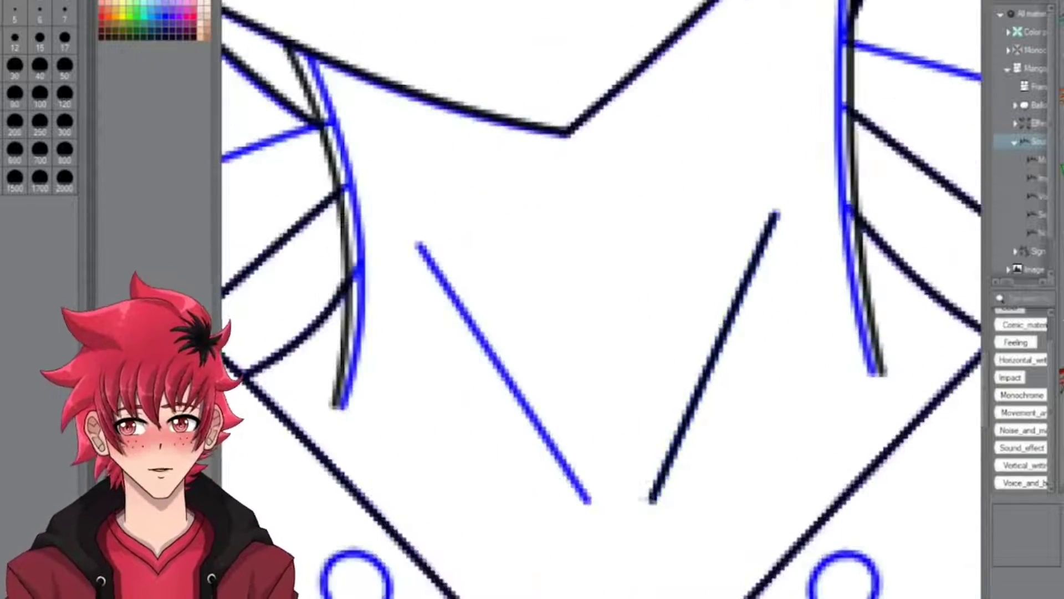
scroll(601, 300, down, 3)
scroll(601, 300, up, 2)
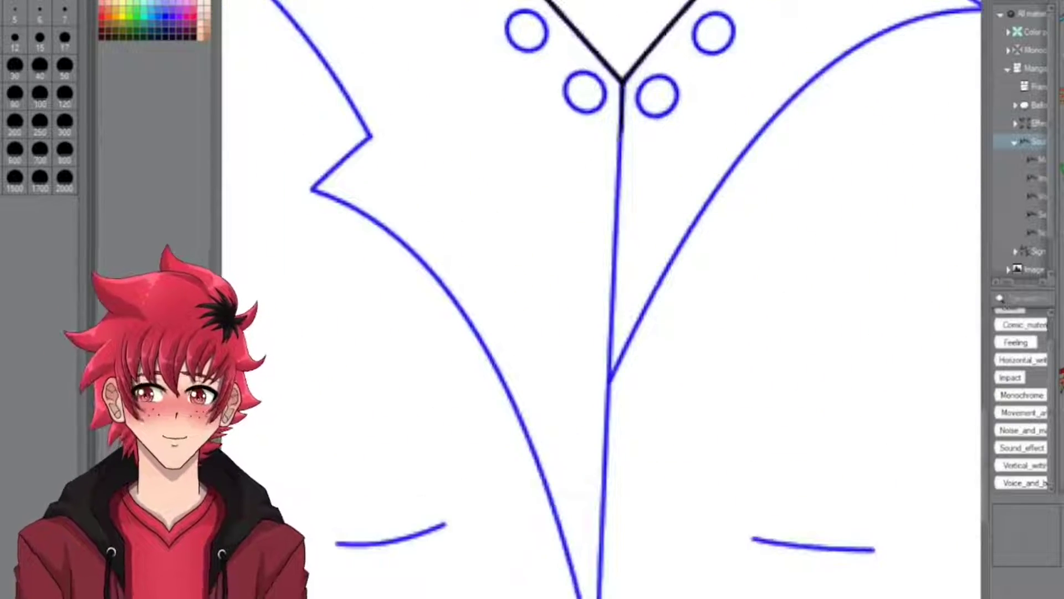
Trace the jacket's center front line in black from the V point down to the canvas edge
drag(621, 84, 600, 596)
scroll(602, 300, down, 3)
scroll(601, 300, up, 3)
Trace the right lapel's lower curve in black from the center line up to its tip, and the short notch line
drag(552, 530, 776, 203)
scroll(601, 299, up, 1)
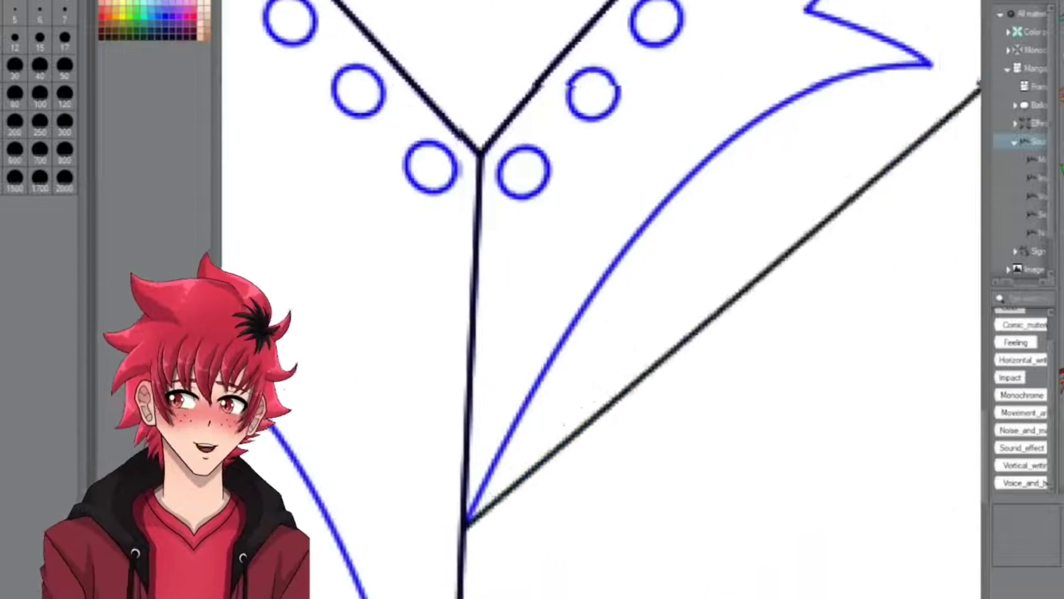
scroll(602, 299, down, 3)
scroll(602, 300, up, 4)
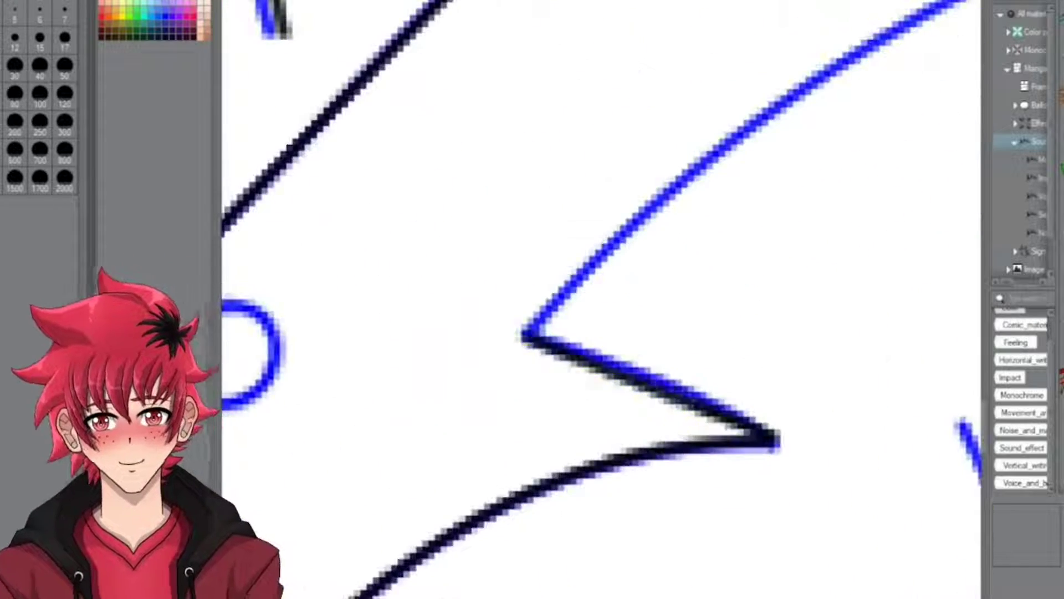
Trace the right lapel's upper curve in black from the notch out to the collar tip
scroll(601, 299, down, 2)
drag(526, 332, 965, 6)
scroll(601, 299, up, 2)
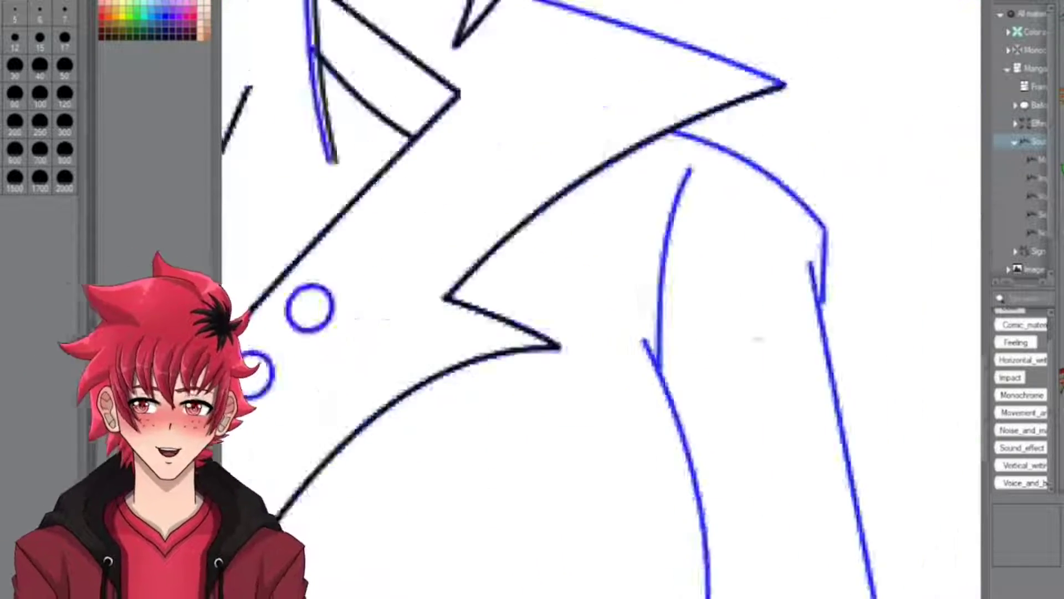
scroll(602, 299, down, 3)
scroll(601, 299, up, 3)
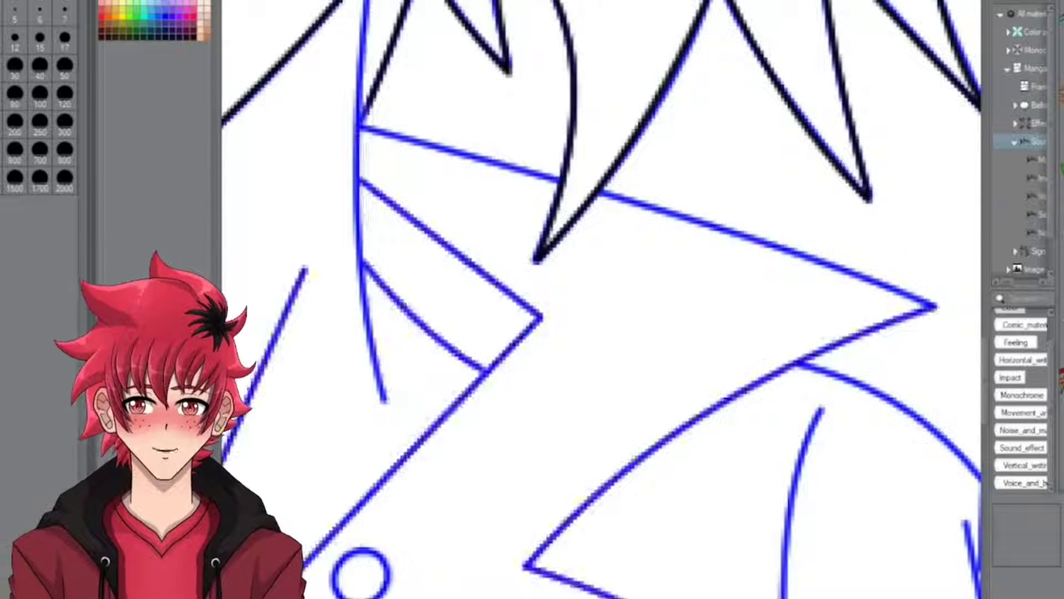
Trace the right collar's top edge in black from the neck to its tip, and erase the part crossing the hair strand
scroll(601, 300, down, 2)
scroll(601, 299, up, 2)
drag(311, 110, 937, 306)
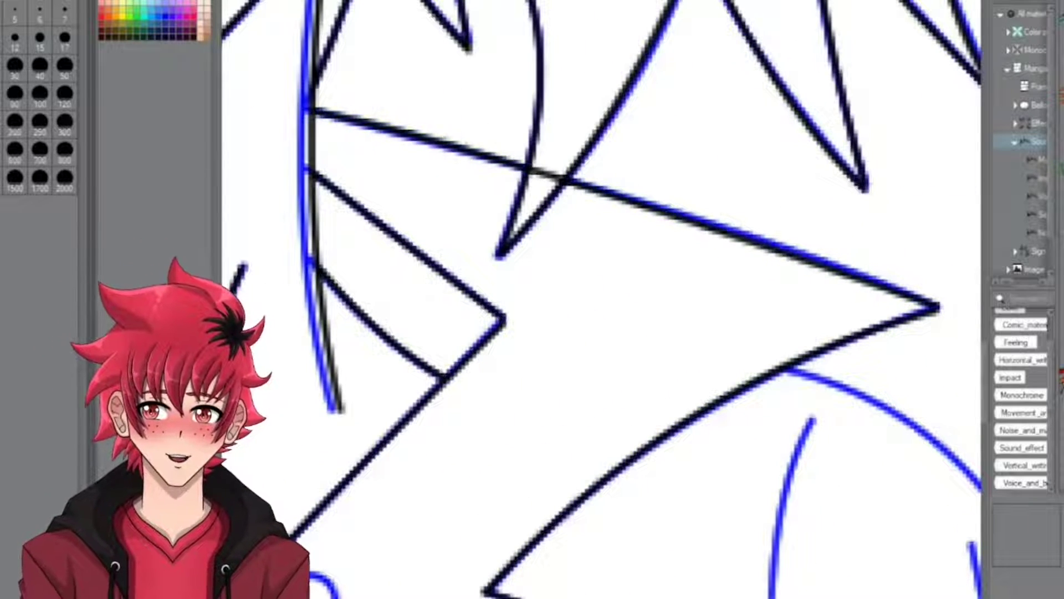
scroll(549, 205, up, 3)
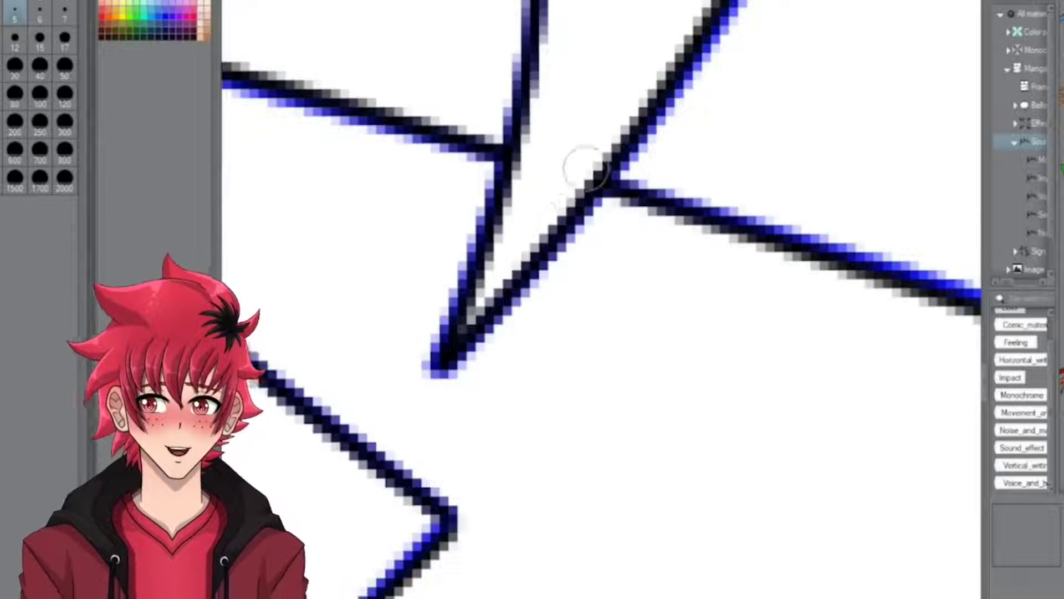
Trace the left lapel's lower curve in black from the bottom of the center line up to the notch
scroll(585, 166, down, 5)
scroll(601, 300, up, 3)
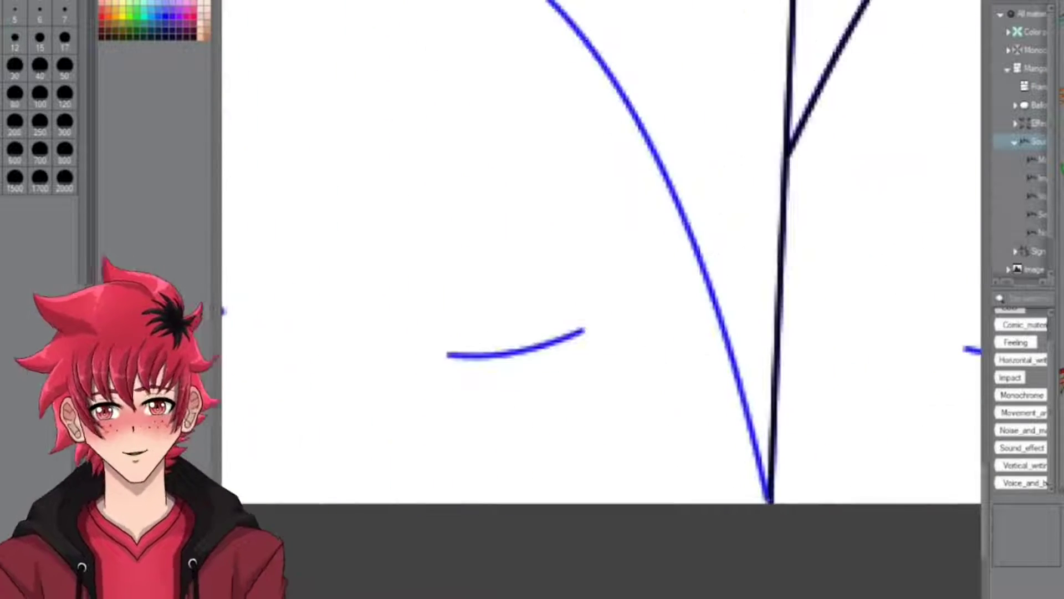
drag(770, 502, 484, 0)
scroll(601, 300, up, 3)
scroll(647, 194, down, 4)
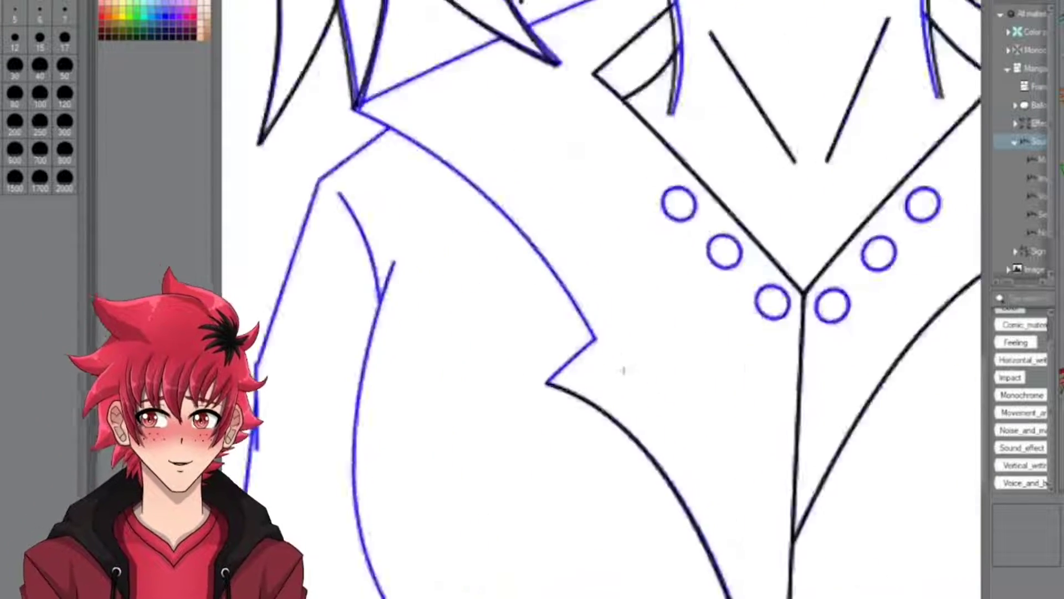
Trace the left lapel's notch and its curved outer edge in black up to the collar tip, undoing a misplaced stroke
scroll(647, 194, up, 5)
scroll(648, 194, down, 2)
scroll(648, 194, up, 3)
scroll(601, 299, down, 3)
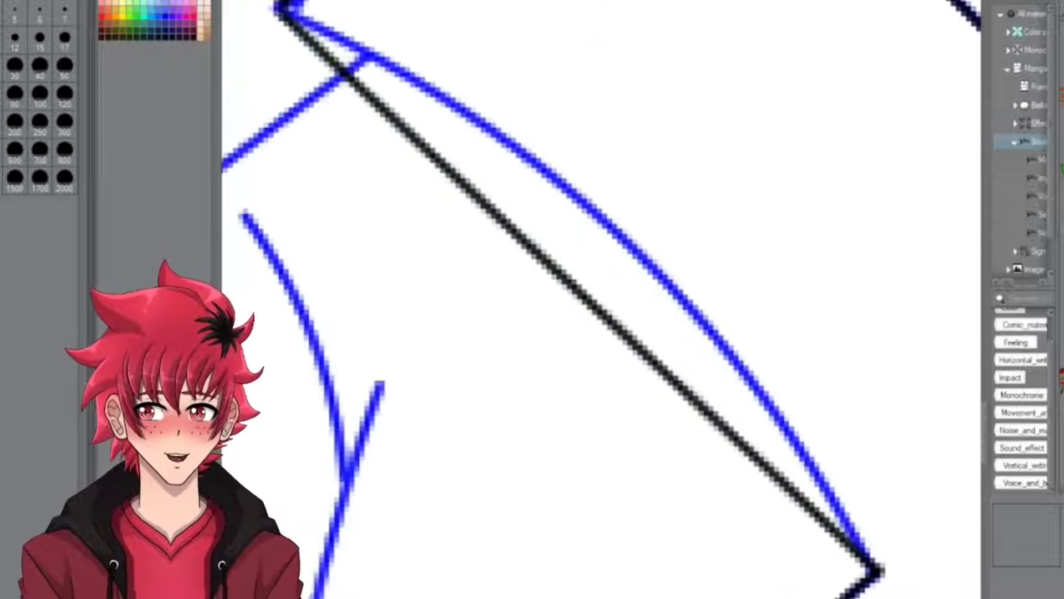
key(ctrl+z)
scroll(602, 299, down, 2)
scroll(601, 300, up, 5)
scroll(601, 299, down, 2)
Trace the left collar's top edge in black from its tip toward the neck, and erase the part crossing the hair strand
drag(416, 309, 915, 83)
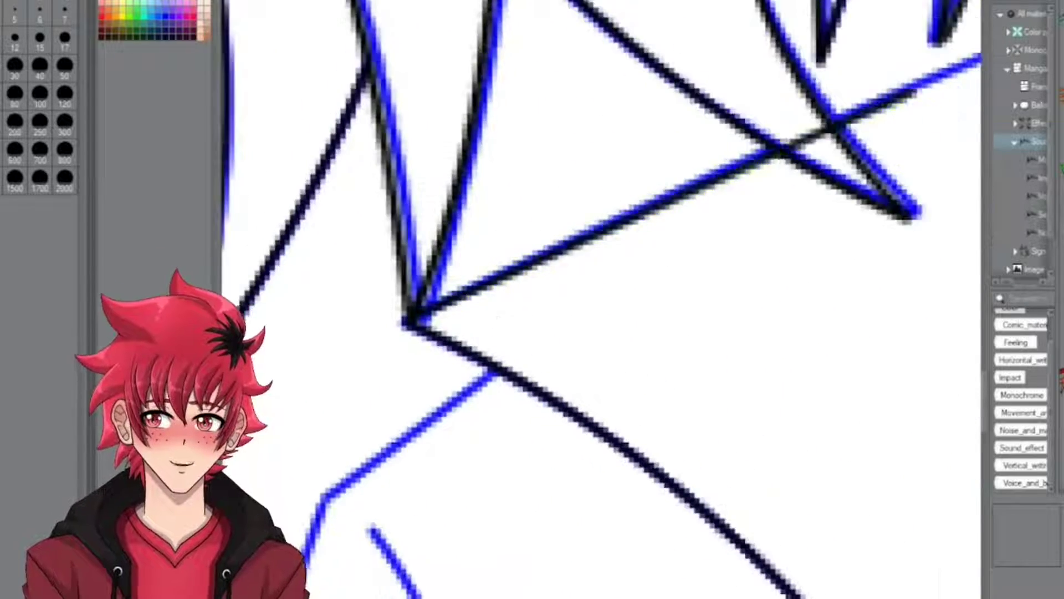
scroll(602, 299, down, 2)
scroll(601, 299, up, 1)
click(15, 11)
scroll(610, 171, up, 6)
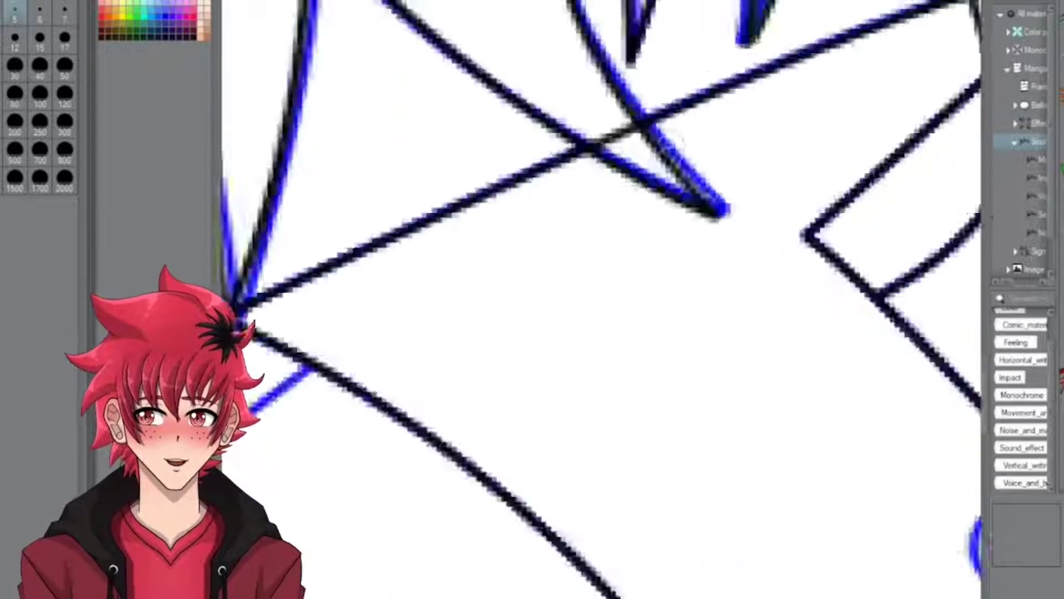
scroll(615, 123, down, 3)
scroll(362, 361, up, 2)
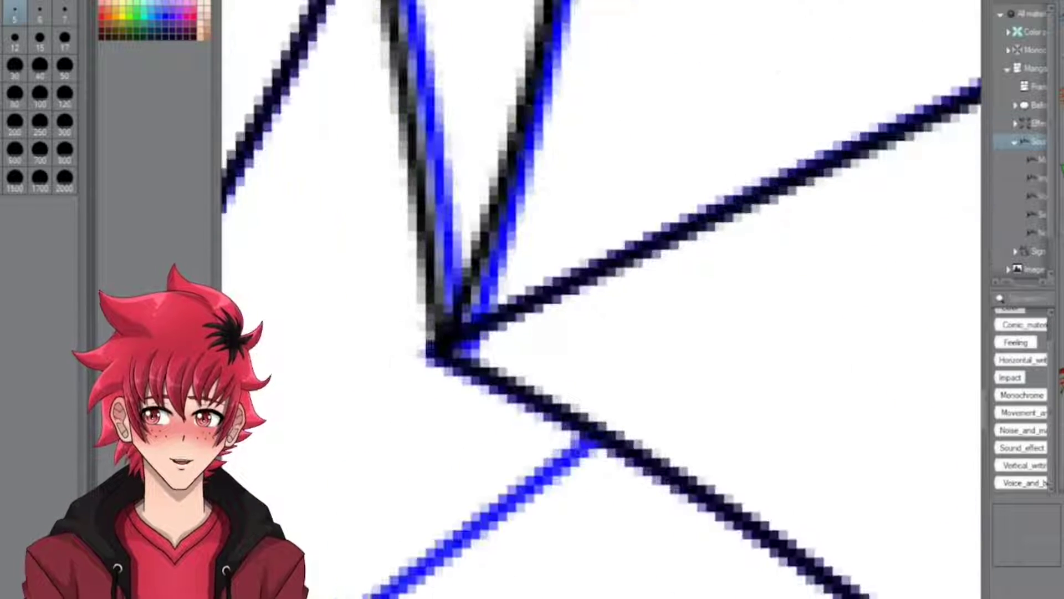
Trace the right shoulder in black from the lapel, cutting straight across the blue shoulder corner down to the upper arm
scroll(602, 299, down, 5)
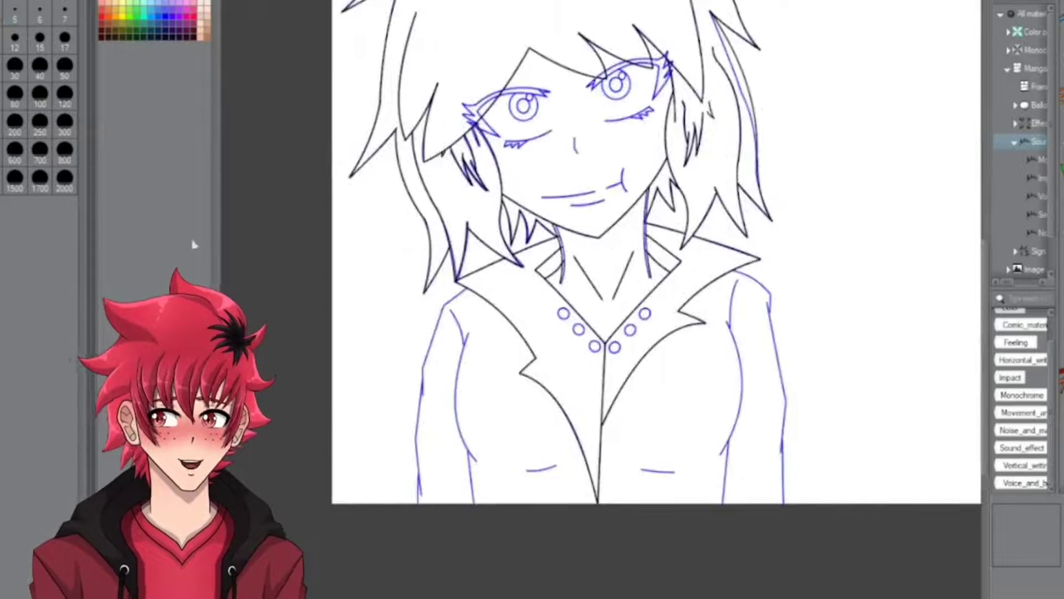
scroll(610, 249, down, 3)
scroll(609, 277, up, 5)
scroll(610, 277, down, 4)
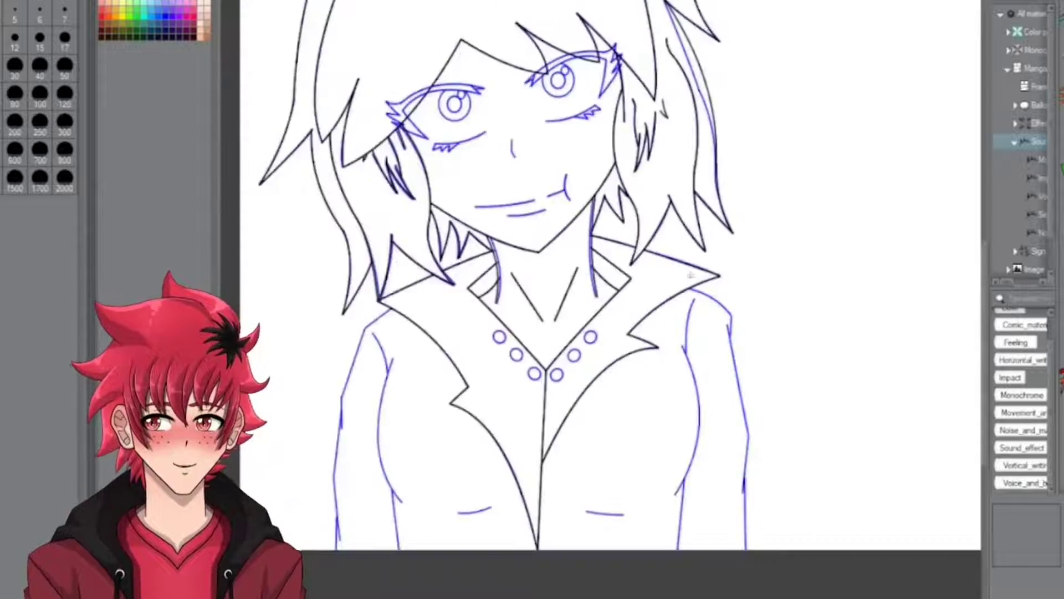
scroll(610, 278, up, 5)
scroll(532, 255, up, 1)
scroll(554, 277, down, 4)
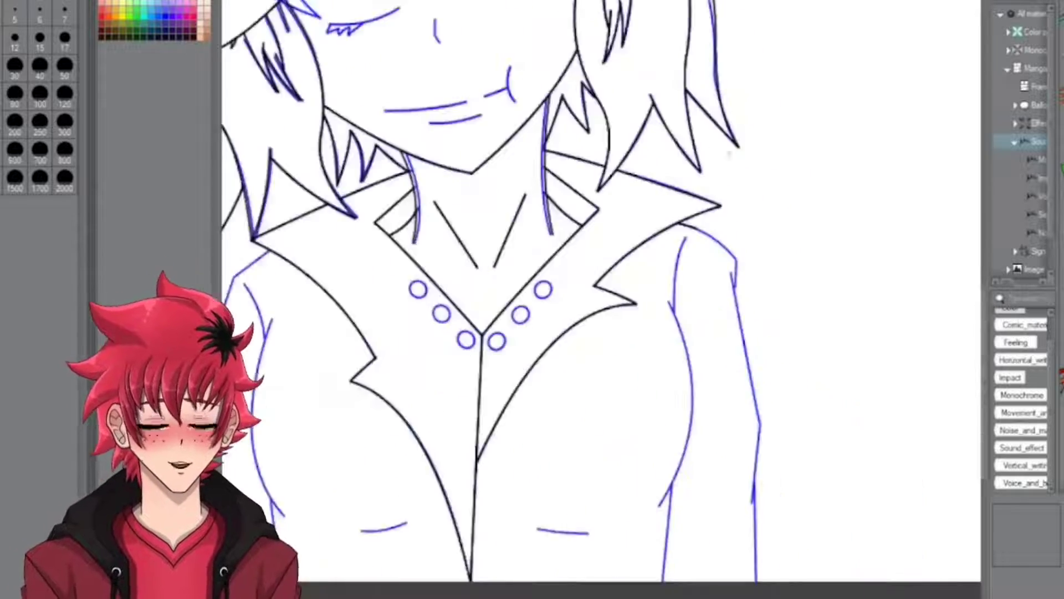
scroll(554, 278, up, 5)
scroll(610, 277, down, 4)
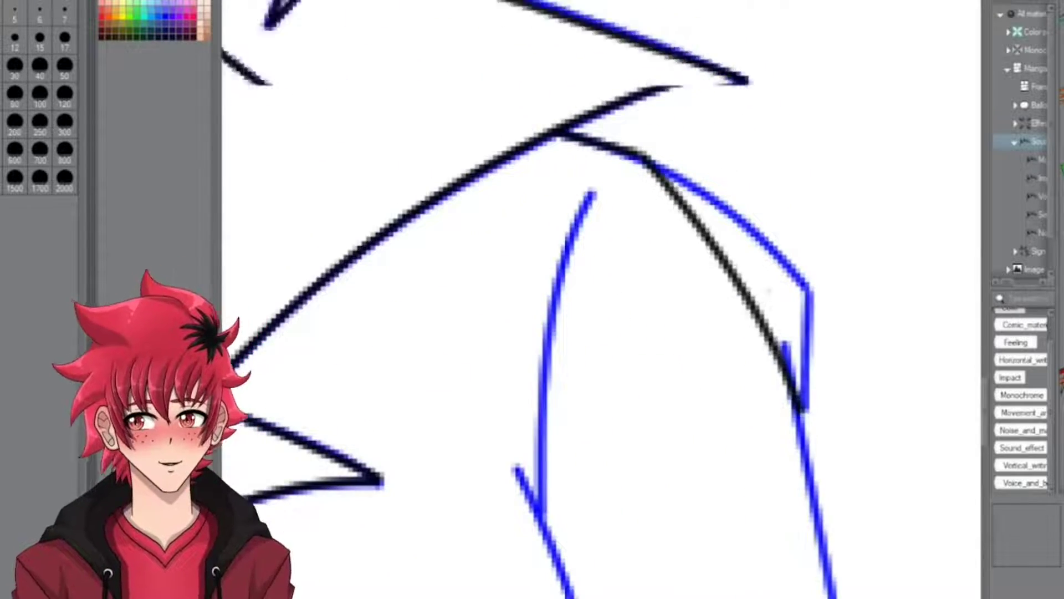
Trace the right arm's outer edge in black down past the elbow, including the overlapping sleeve crease
scroll(610, 277, up, 4)
scroll(610, 277, down, 2)
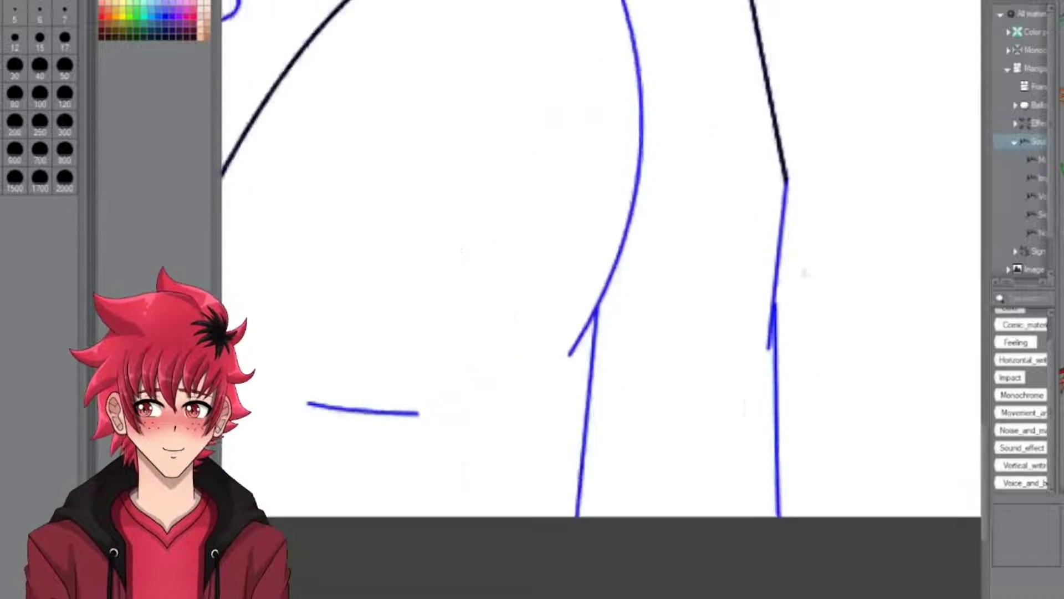
scroll(609, 277, up, 2)
scroll(610, 277, down, 3)
scroll(610, 277, up, 3)
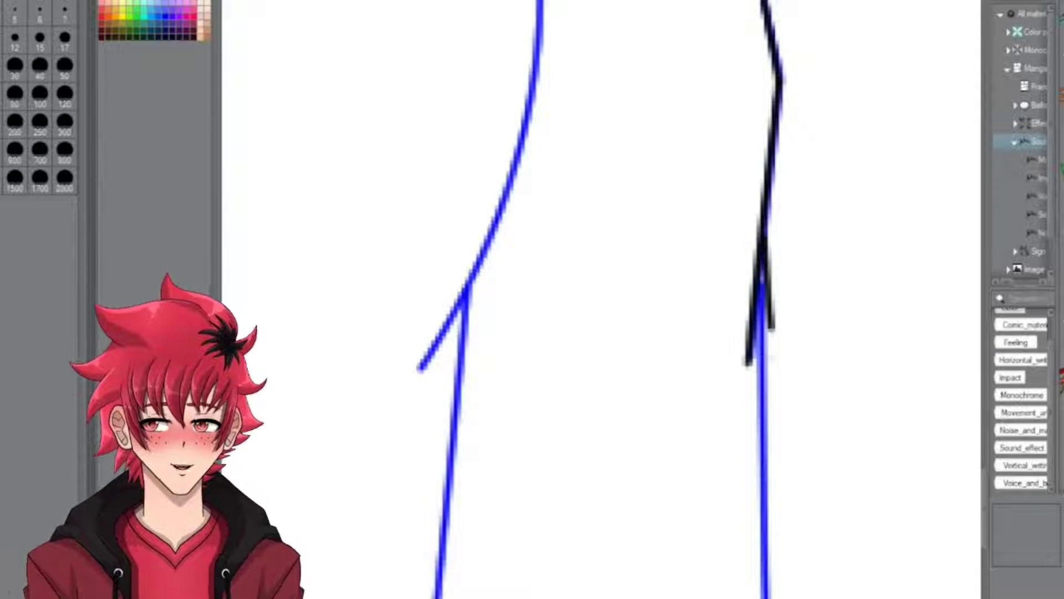
Trace the curved right side of the torso and the armpit crease below the right shoulder in black
scroll(610, 277, down, 4)
scroll(610, 278, up, 3)
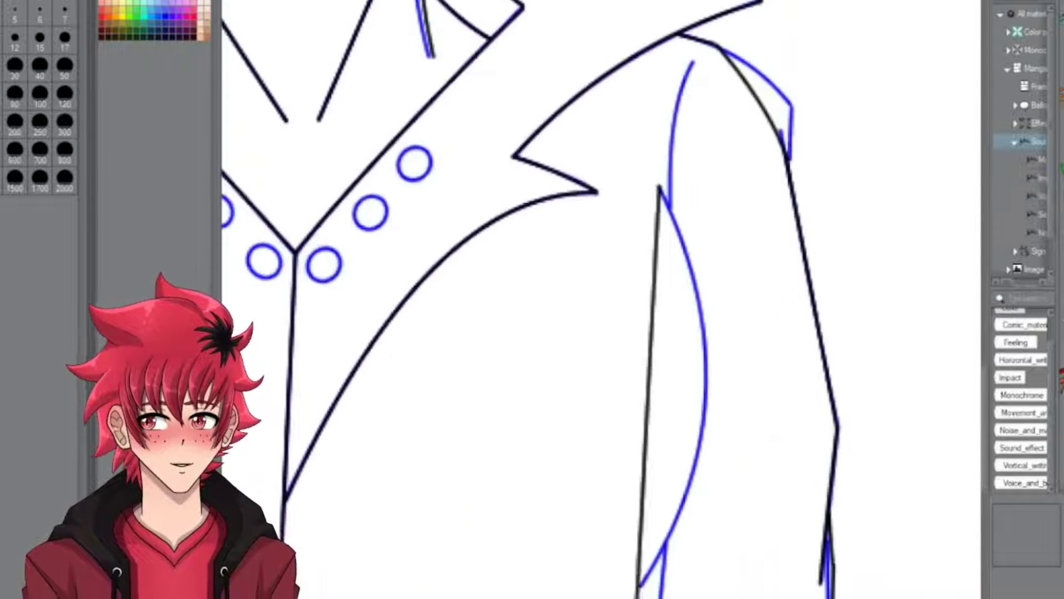
scroll(754, 391, down, 4)
scroll(754, 392, up, 5)
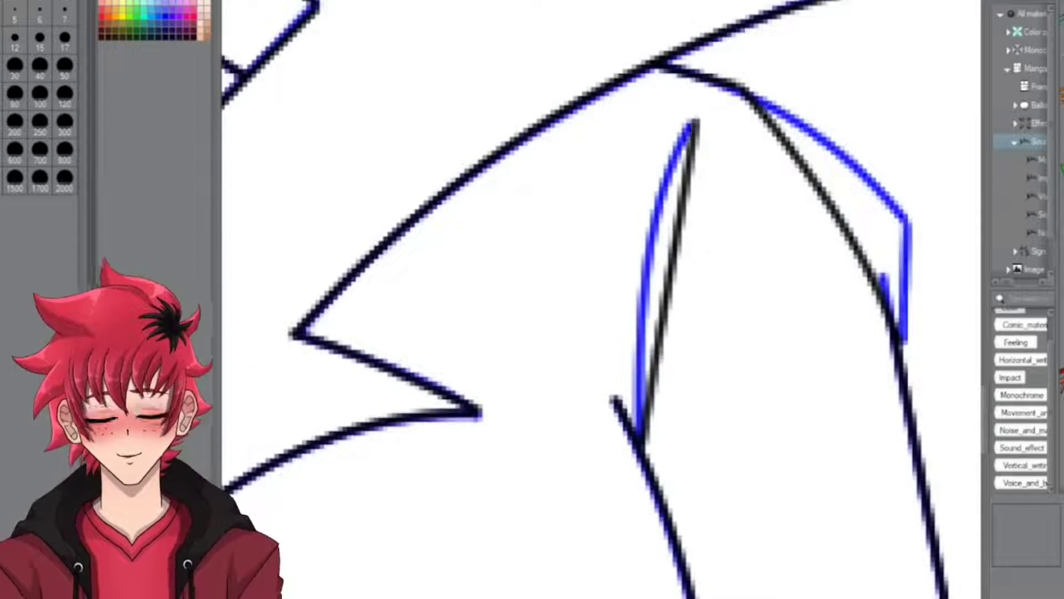
Trace the lower inner and outer edges of the right sleeve in black down to the canvas edge
scroll(602, 300, down, 4)
scroll(601, 299, up, 5)
scroll(732, 126, down, 4)
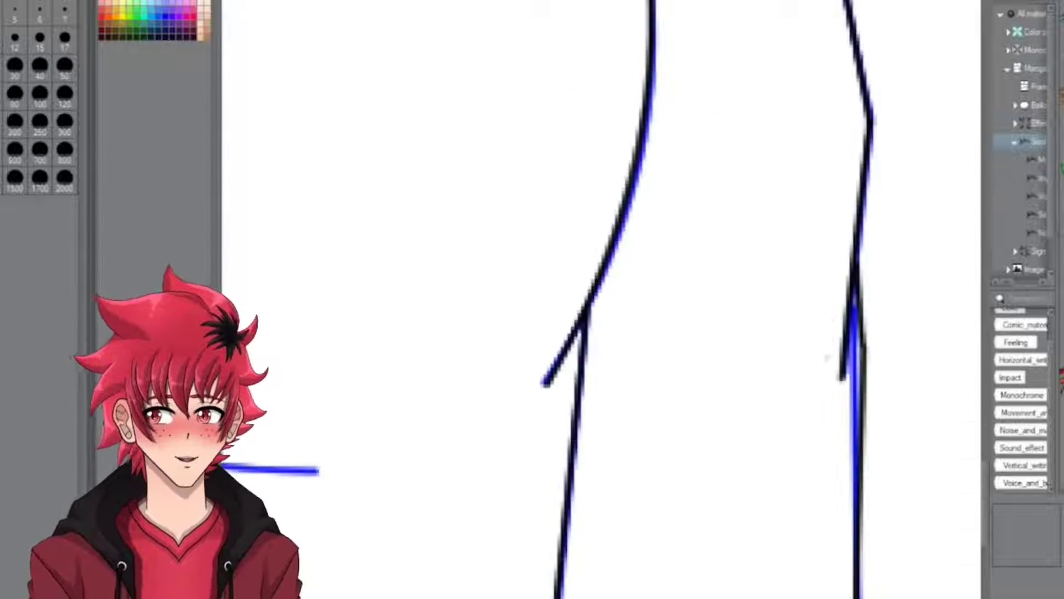
Add short black fold strokes inside the right sleeve beside the shoulder crease and the forearm crease
scroll(731, 126, up, 3)
scroll(731, 126, down, 3)
scroll(731, 126, up, 4)
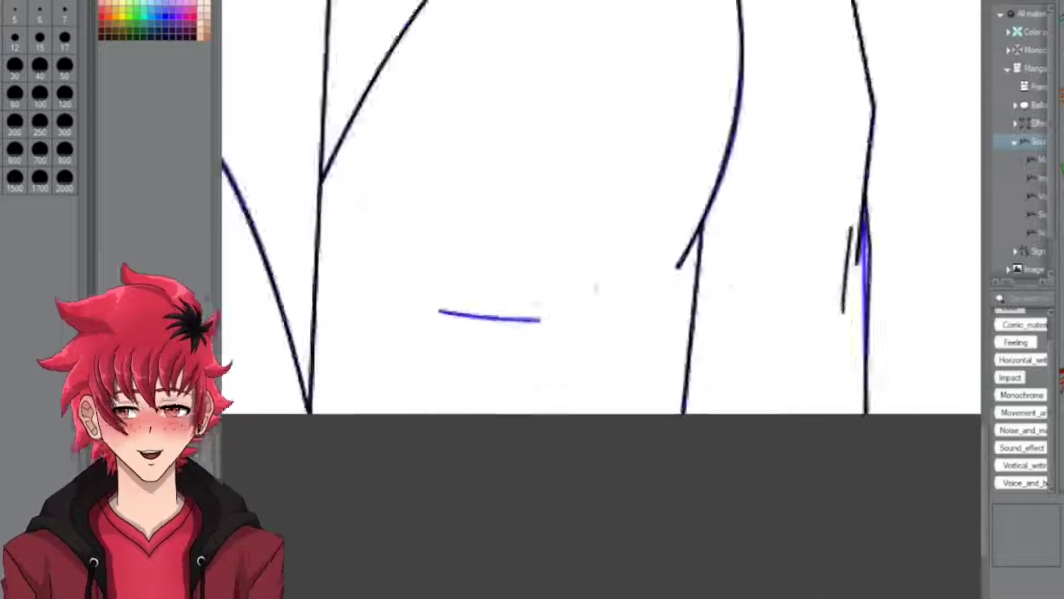
Trace the two short chest lines on either side of the jacket opening in black
scroll(601, 264, down, 4)
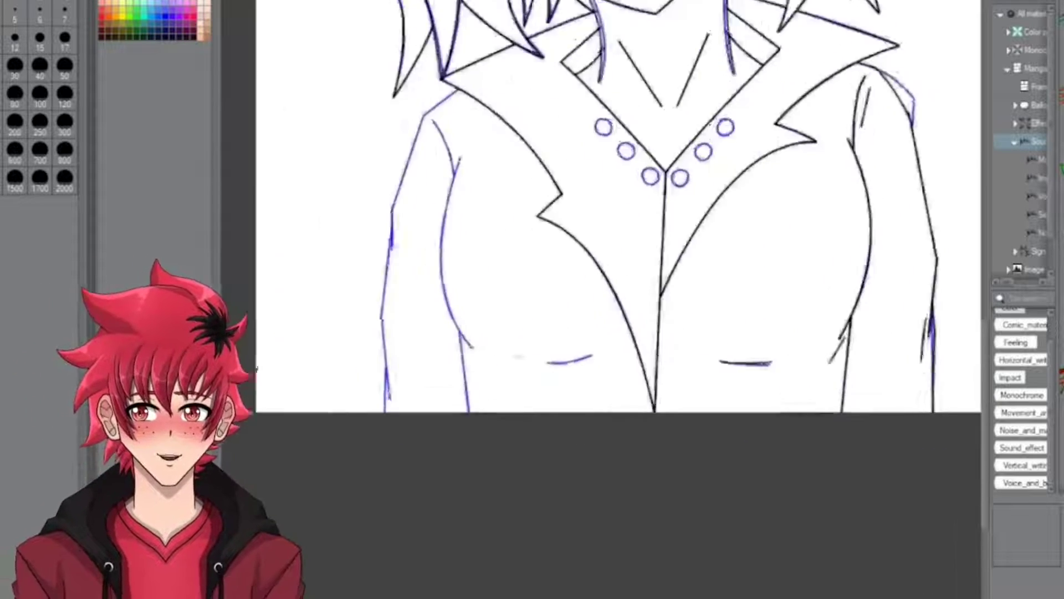
scroll(602, 264, up, 4)
drag(557, 371, 678, 350)
scroll(602, 263, down, 5)
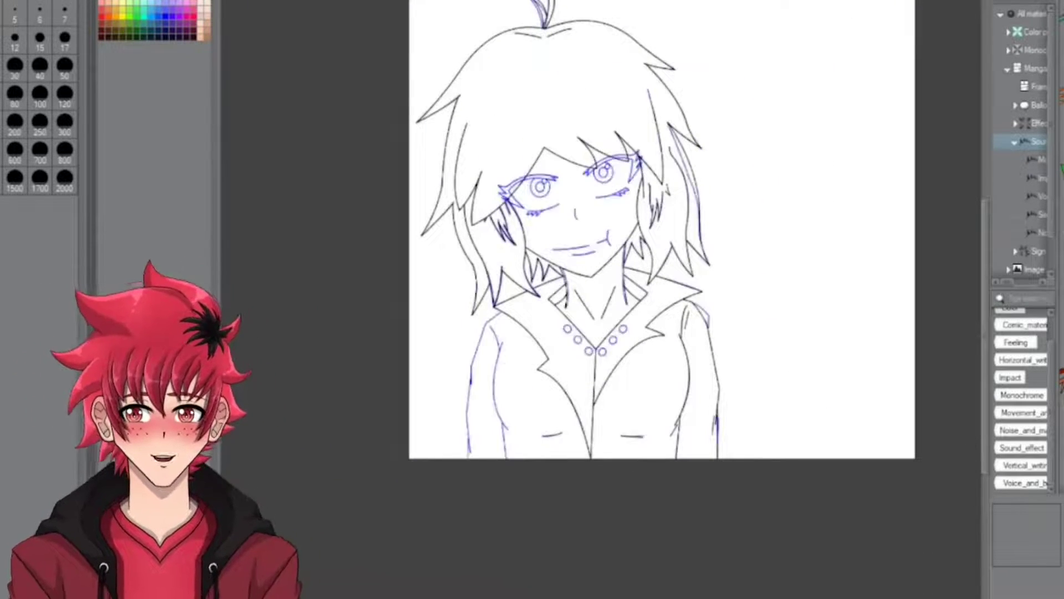
Re-ink the short chest line on the right of the jacket opening in black
scroll(622, 475, up, 6)
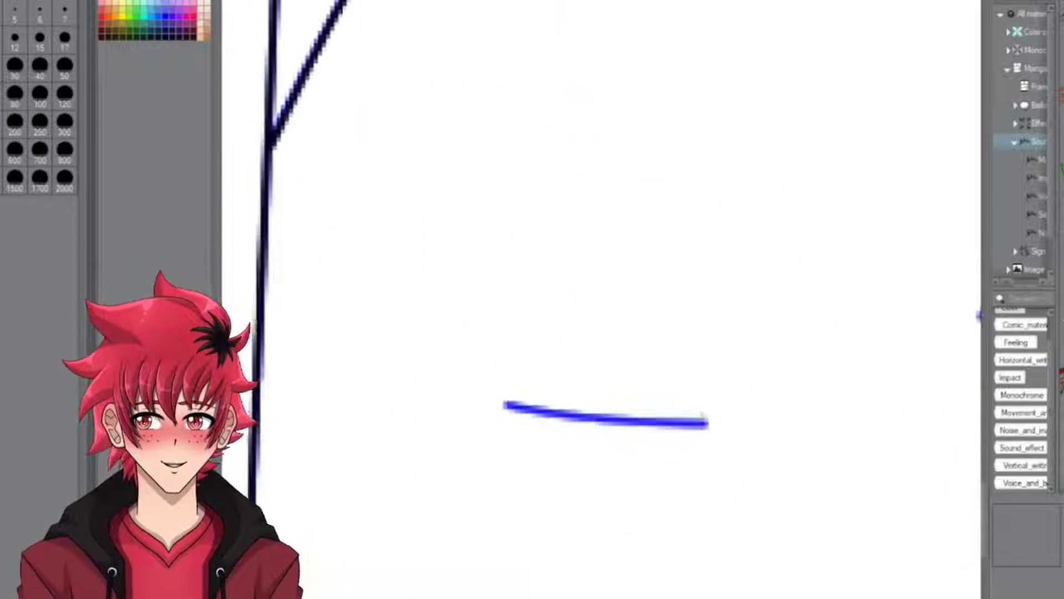
scroll(607, 388, down, 4)
scroll(607, 388, up, 4)
scroll(607, 388, down, 4)
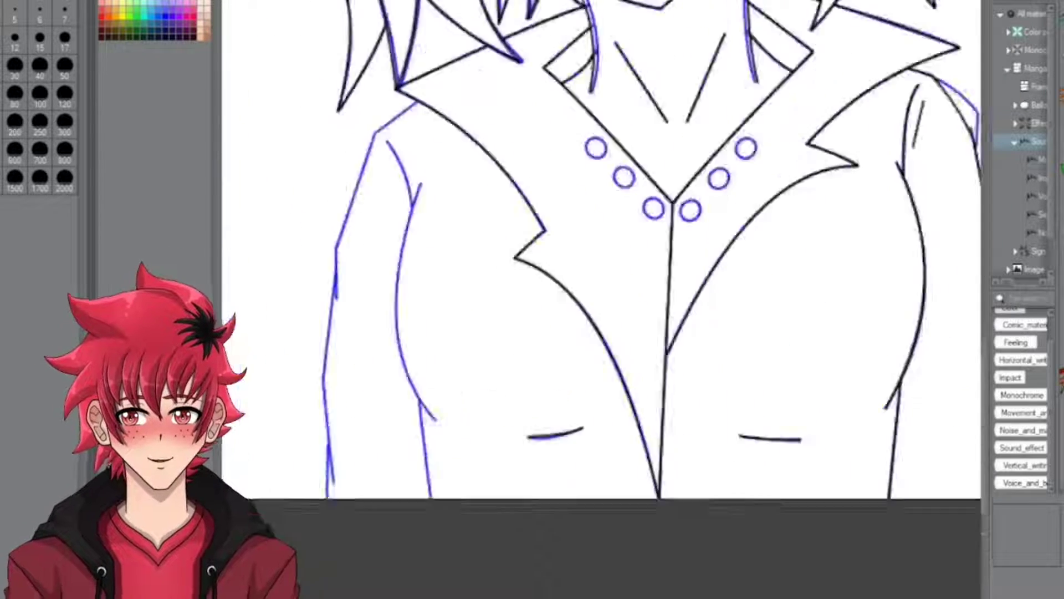
Trace the left shoulder line and the outer edge of the left sleeve with its elbow crease in black
scroll(665, 221, up, 5)
scroll(601, 299, down, 4)
scroll(602, 299, up, 1)
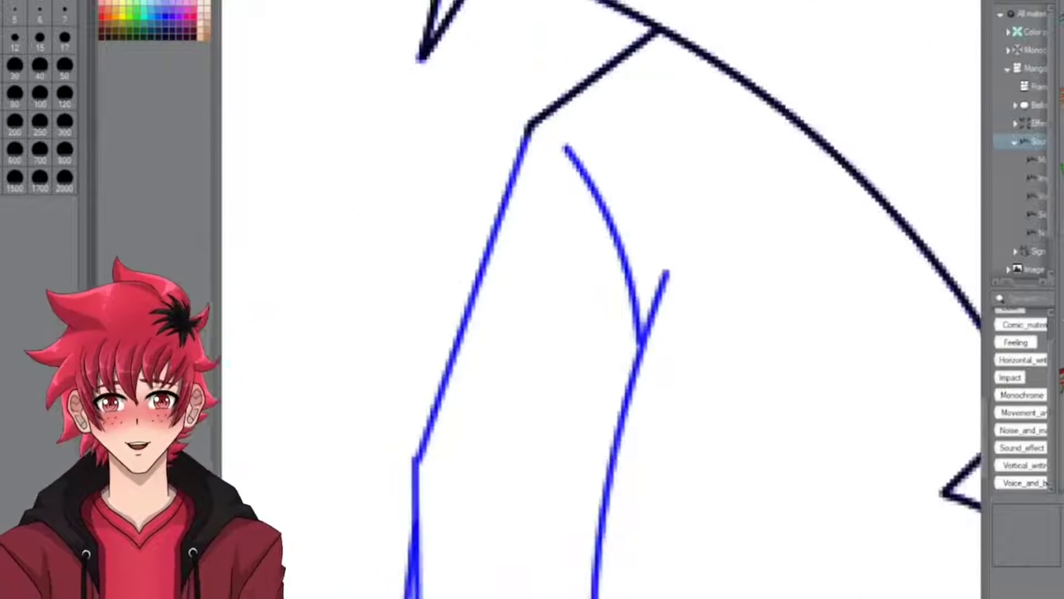
scroll(601, 300, down, 1)
scroll(601, 300, up, 5)
scroll(602, 299, down, 4)
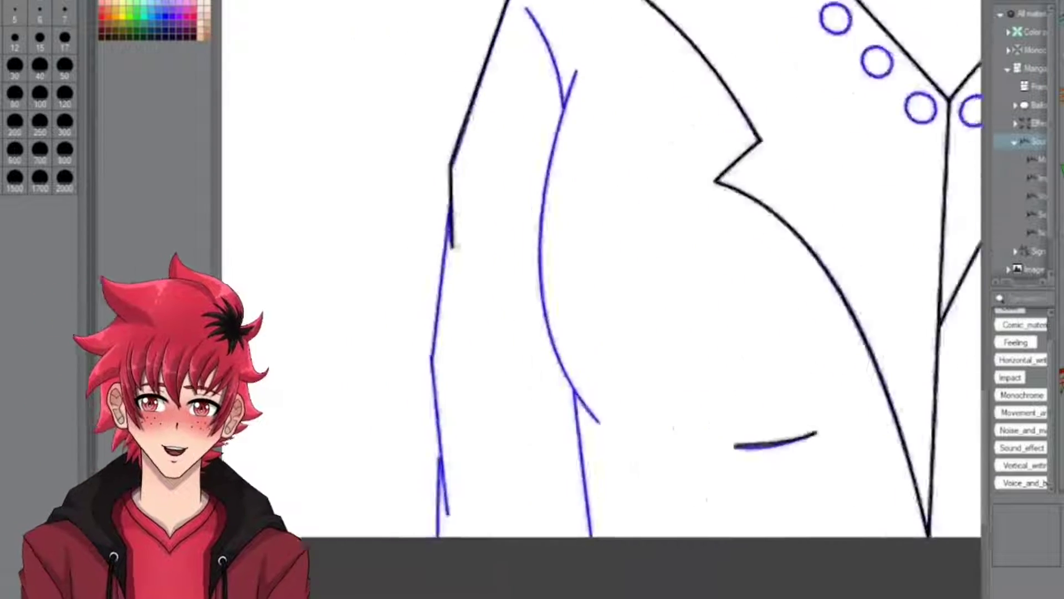
scroll(601, 300, up, 4)
scroll(602, 299, down, 3)
scroll(602, 300, down, 4)
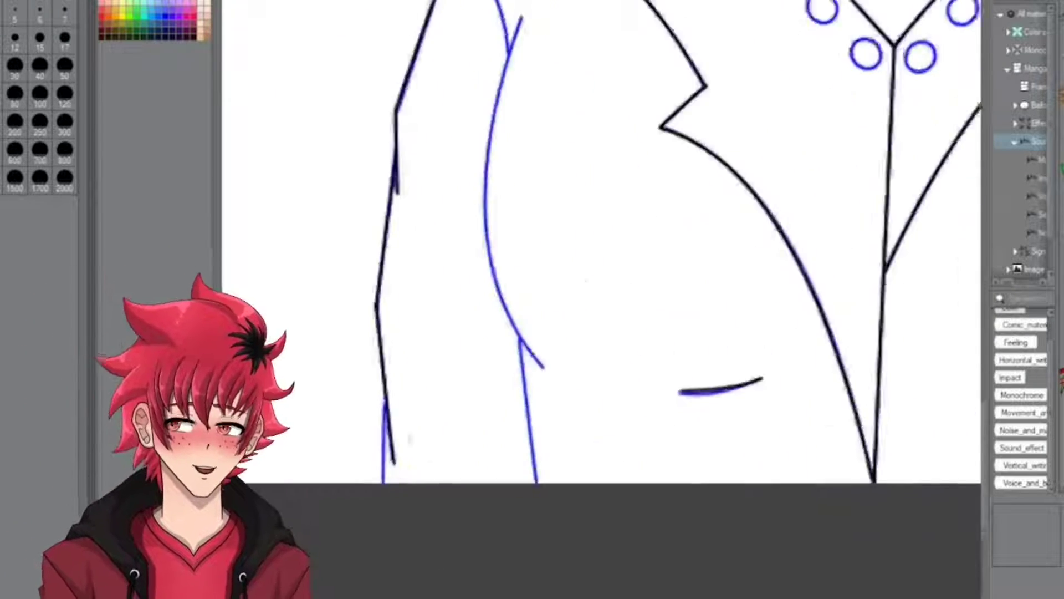
Trace the curved left side of the torso, the armpit creases and the lower inner sleeve edge in black
scroll(602, 299, up, 4)
scroll(601, 299, down, 3)
scroll(602, 299, up, 3)
scroll(601, 299, down, 4)
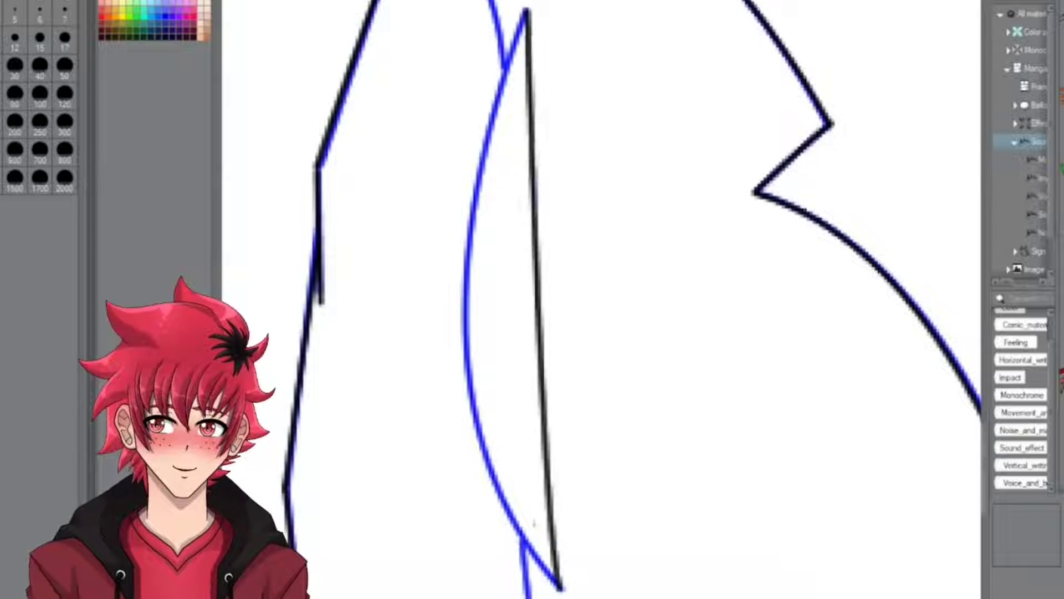
scroll(602, 299, up, 5)
scroll(601, 299, down, 4)
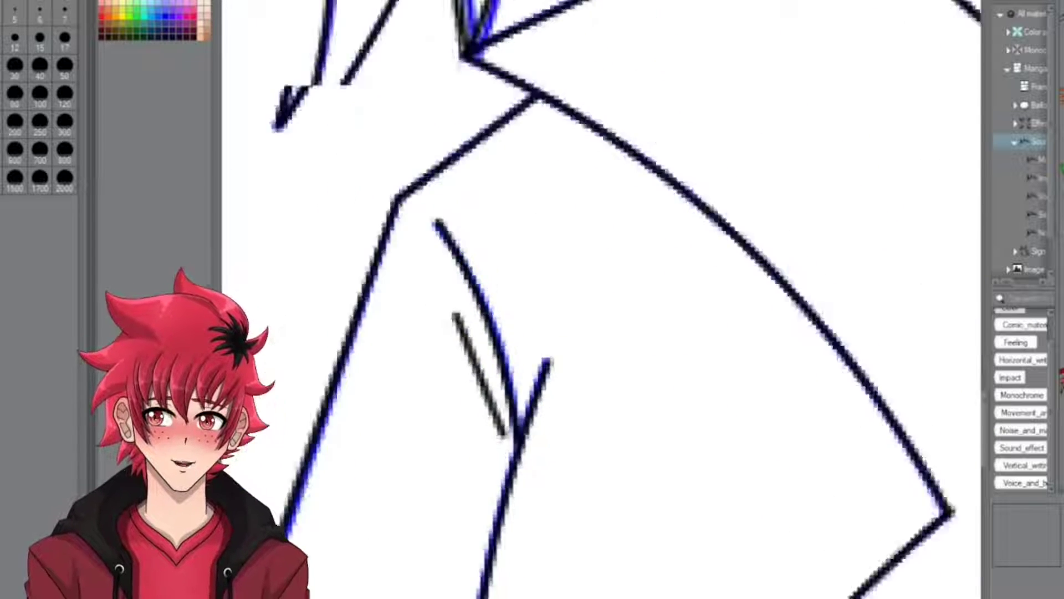
Add short black fold strokes inside the left sleeve beside the elbow and forearm creases
scroll(602, 299, up, 5)
scroll(602, 299, down, 4)
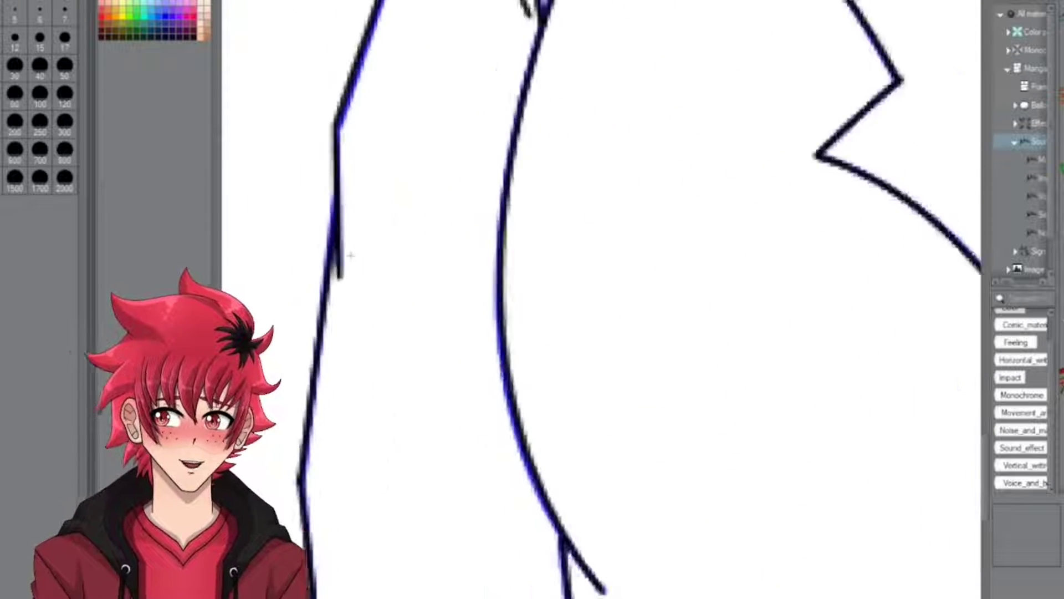
scroll(601, 300, down, 4)
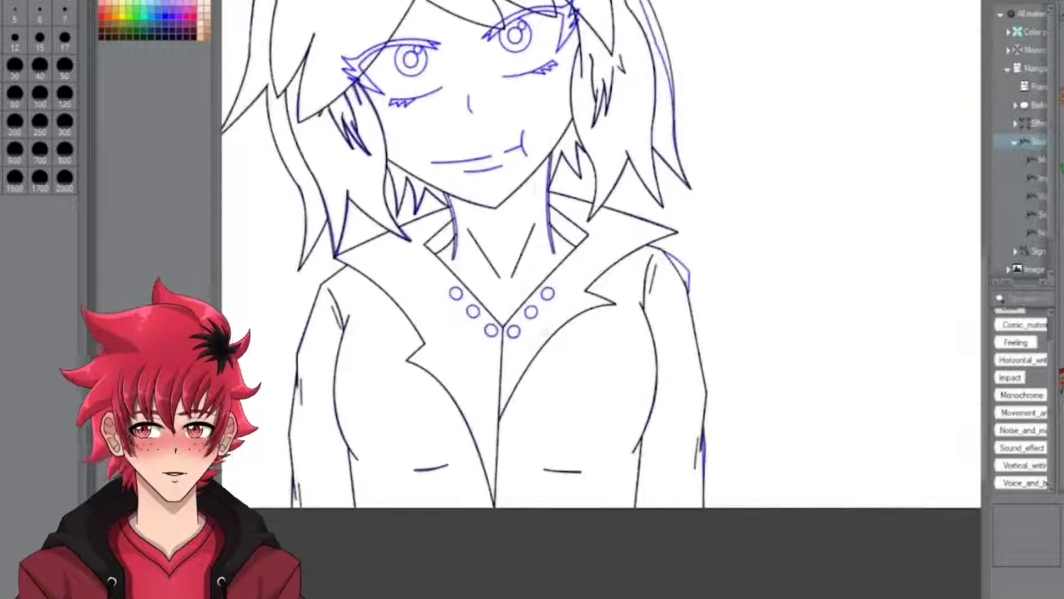
Draw a black ellipse over the lowest blue circle left of the collar's V point
scroll(601, 299, up, 4)
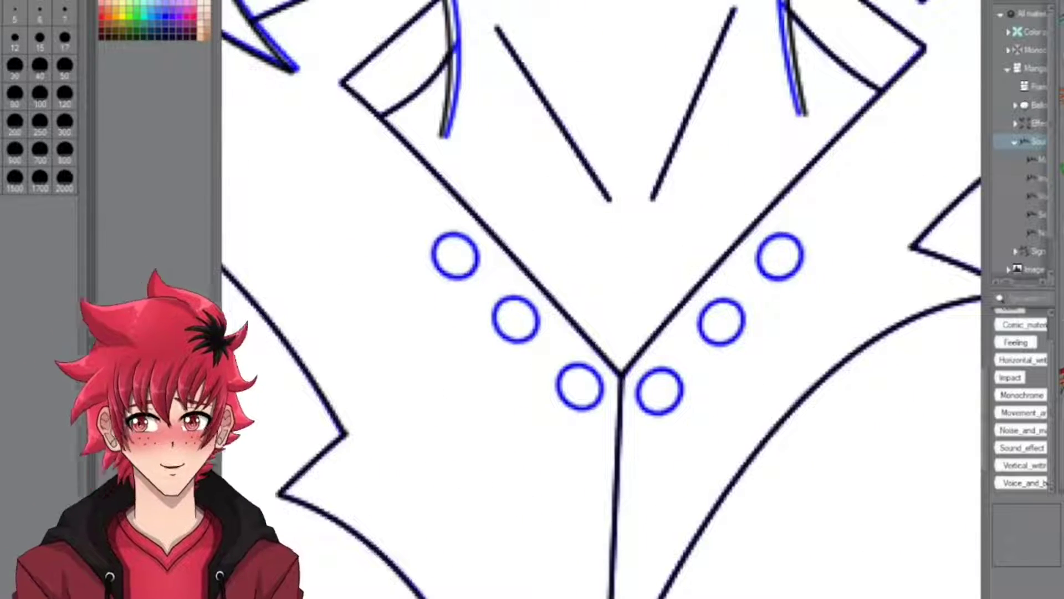
key(u)
scroll(621, 377, up, 5)
drag(489, 256, 643, 411)
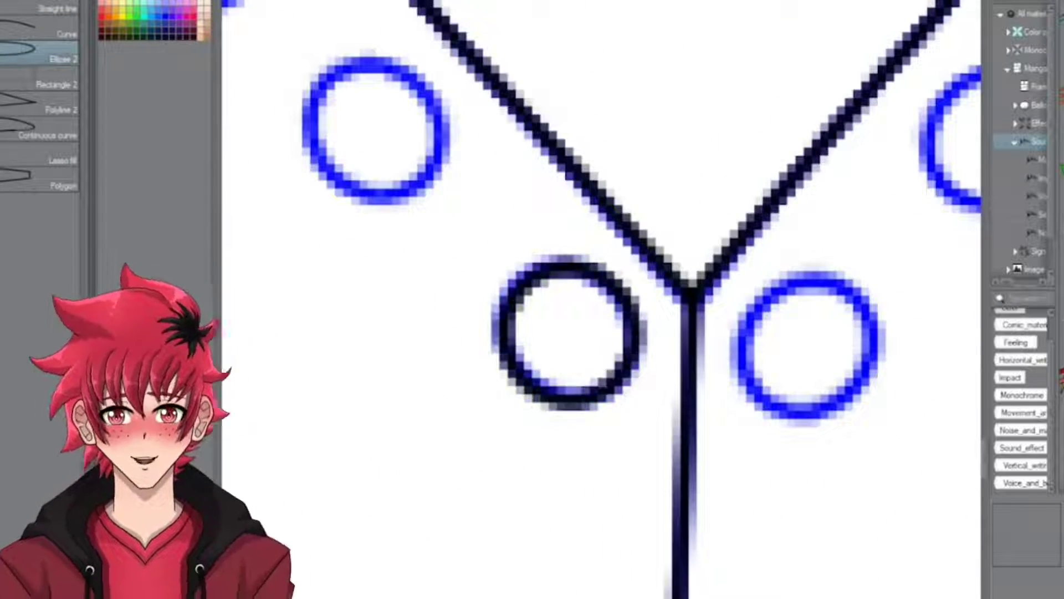
Copy the black circle and place the duplicates over the other two blue circles along the left collar edge
key(m)
scroll(687, 444, down, 3)
mouse_move(607, 346)
mouse_down()
mouse_move(760, 512)
mouse_move(597, 348)
mouse_up()
key(ctrl+t)
click(521, 387)
key(ctrl+c)
key(ctrl+v)
key(ctrl+t)
drag(546, 272, 447, 204)
click(388, 243)
key(ctrl+d)
Mirror a copy of the three black circles horizontally, then move and rotate it onto the blue circles along the right collar edge
scroll(386, 224, down, 3)
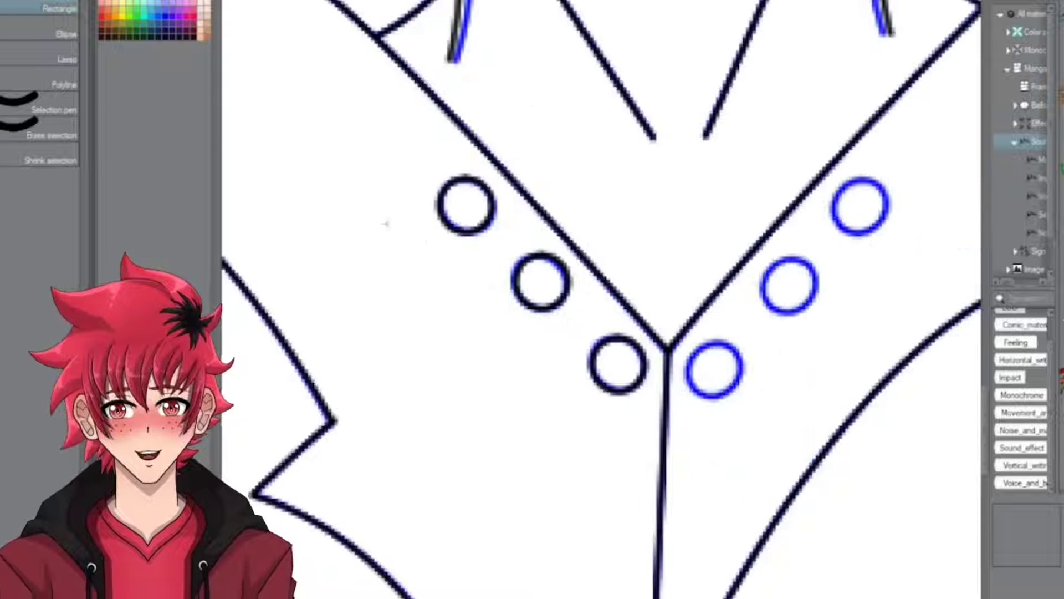
drag(652, 431, 652, 432)
click(34, 1)
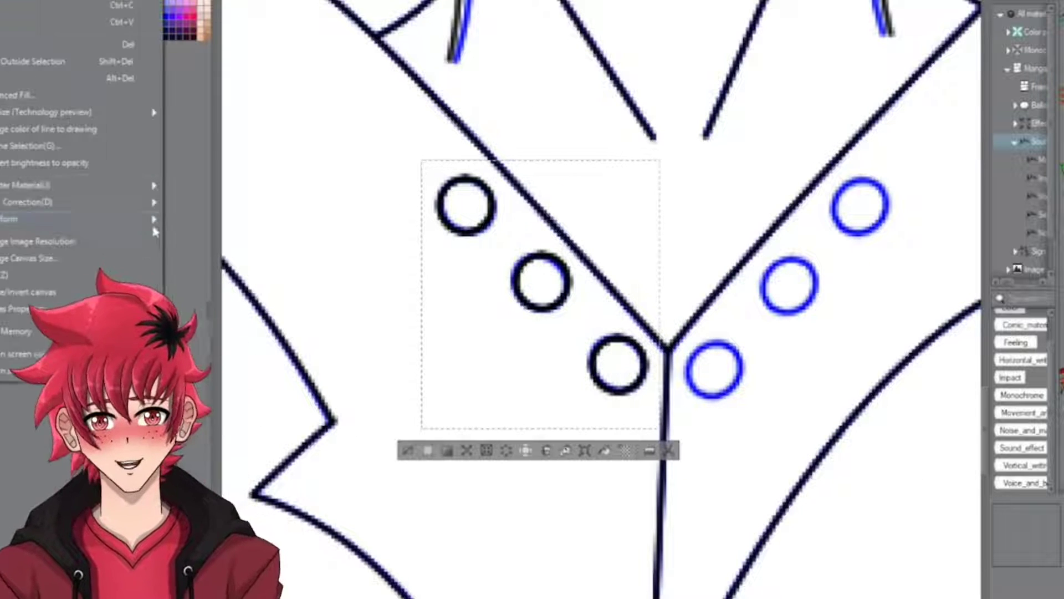
mouse_move(110, 219)
click(227, 259)
drag(564, 294, 792, 301)
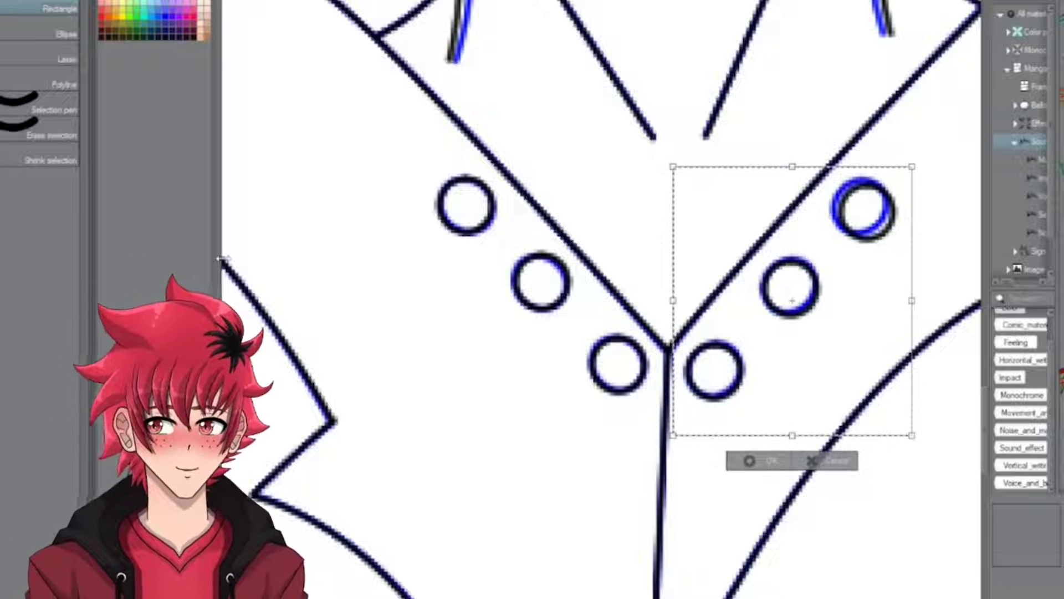
mouse_move(842, 115)
mouse_down()
mouse_move(820, 114)
mouse_move(842, 98)
mouse_up()
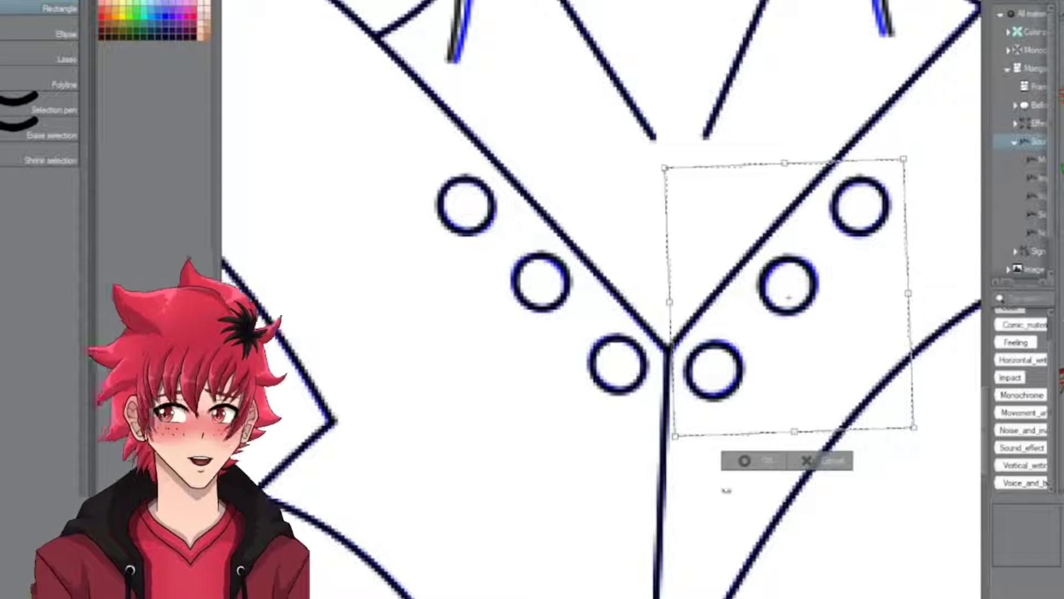
Apply the transform placing the row of three circles along the right edge of the collar opening
click(749, 461)
scroll(654, 299, down, 5)
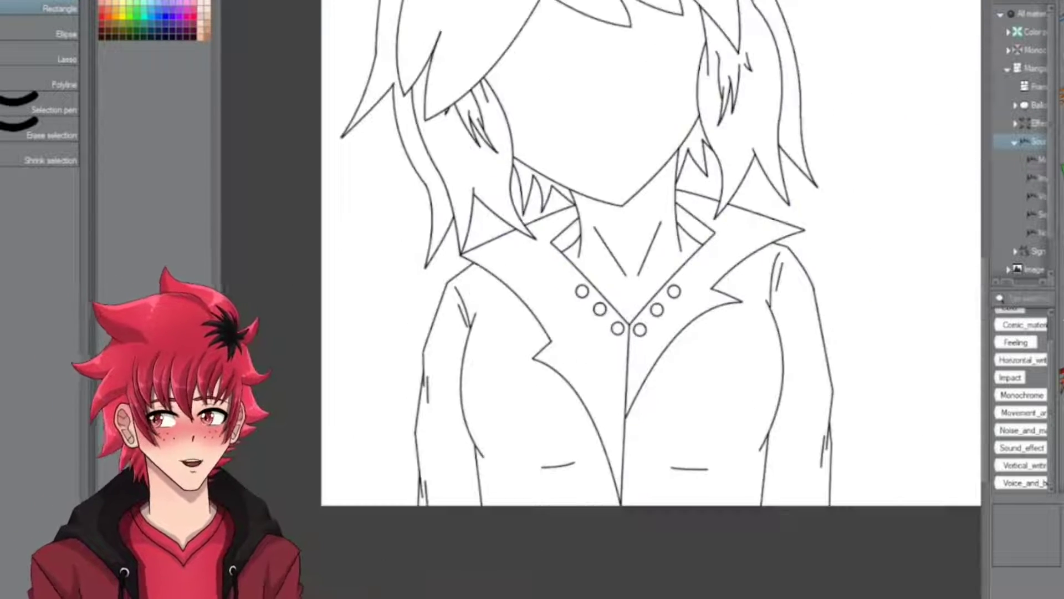
scroll(767, 290, up, 6)
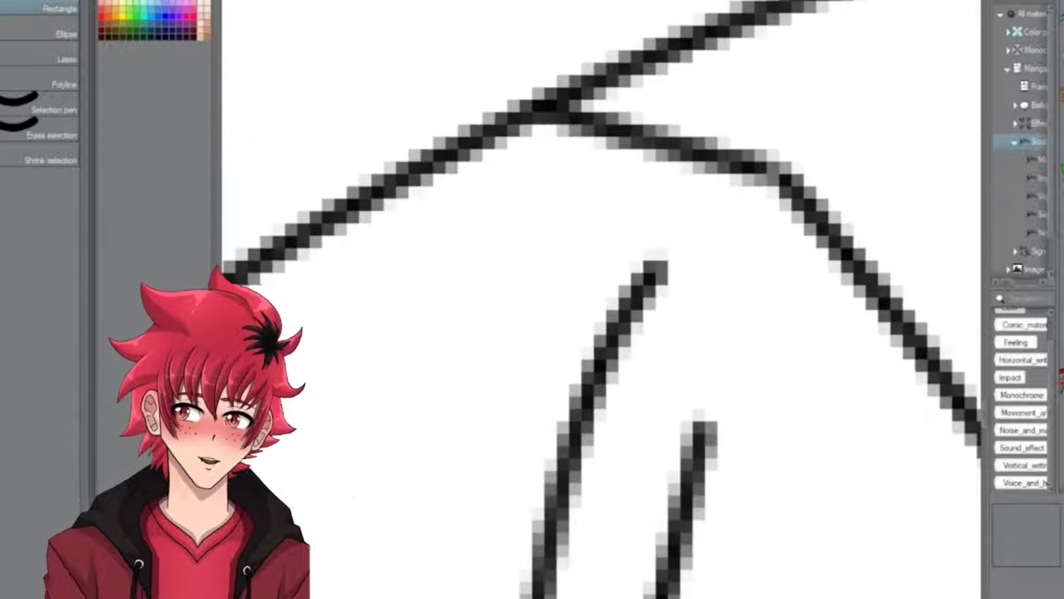
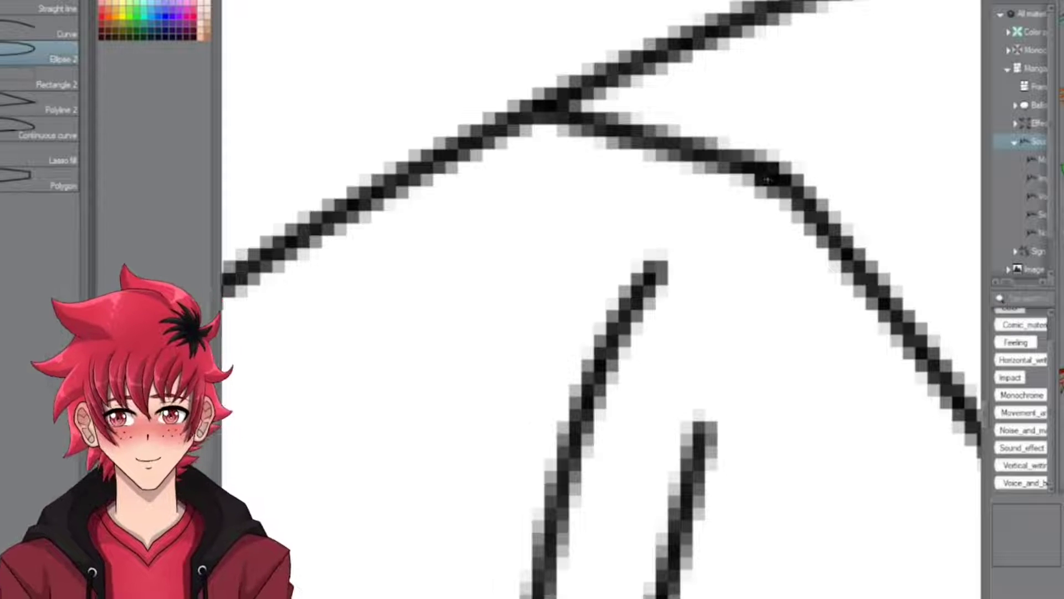
scroll(768, 179, down, 8)
scroll(767, 179, up, 2)
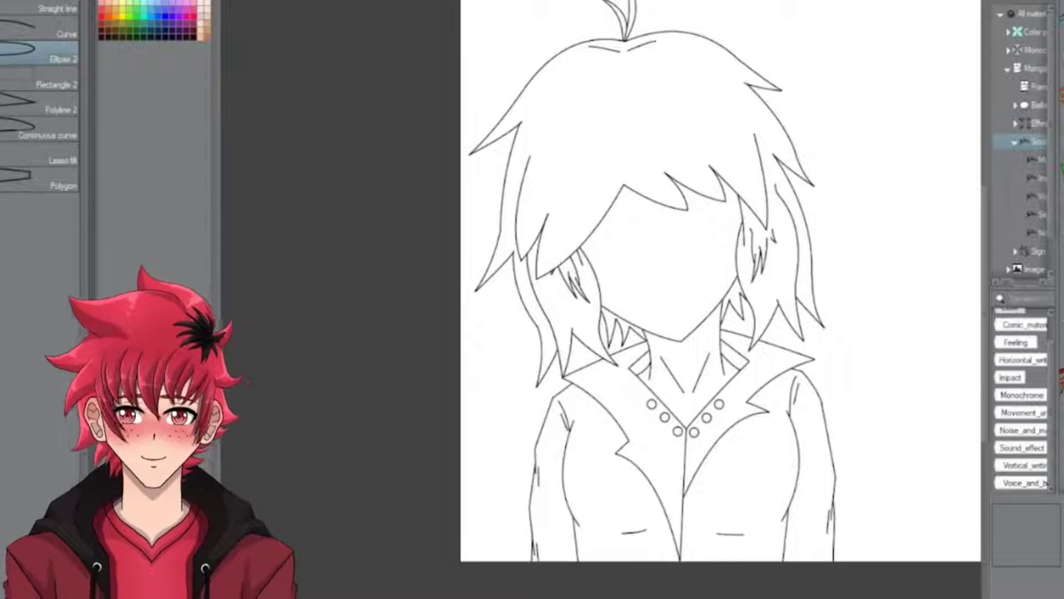
Trace the right-hand eye's upper eyelid and spiky outer lashes over the blue sketch with the Curve tool
scroll(638, 250, up, 5)
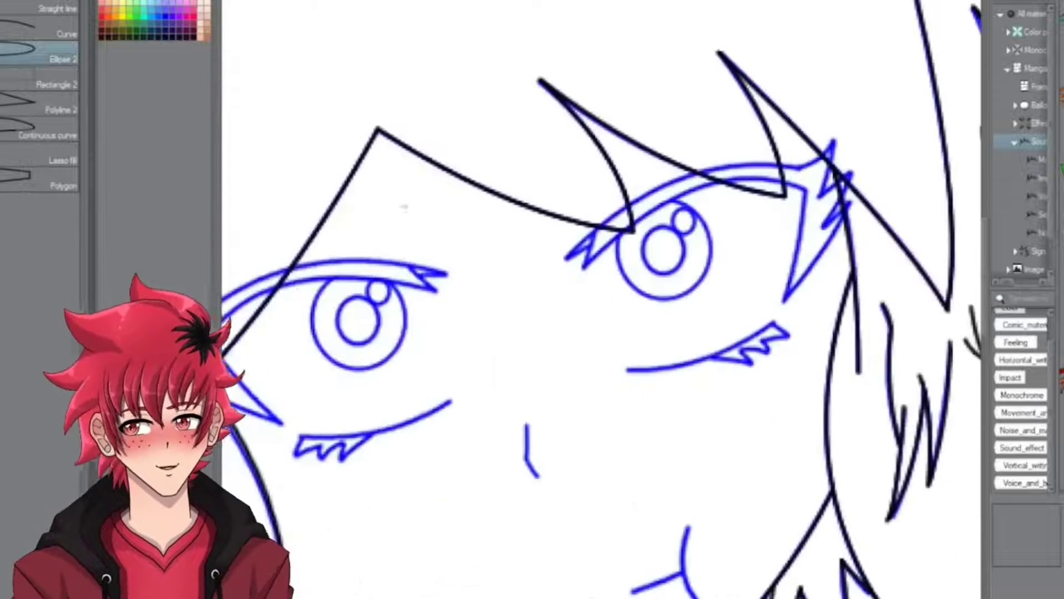
scroll(737, 227, up, 3)
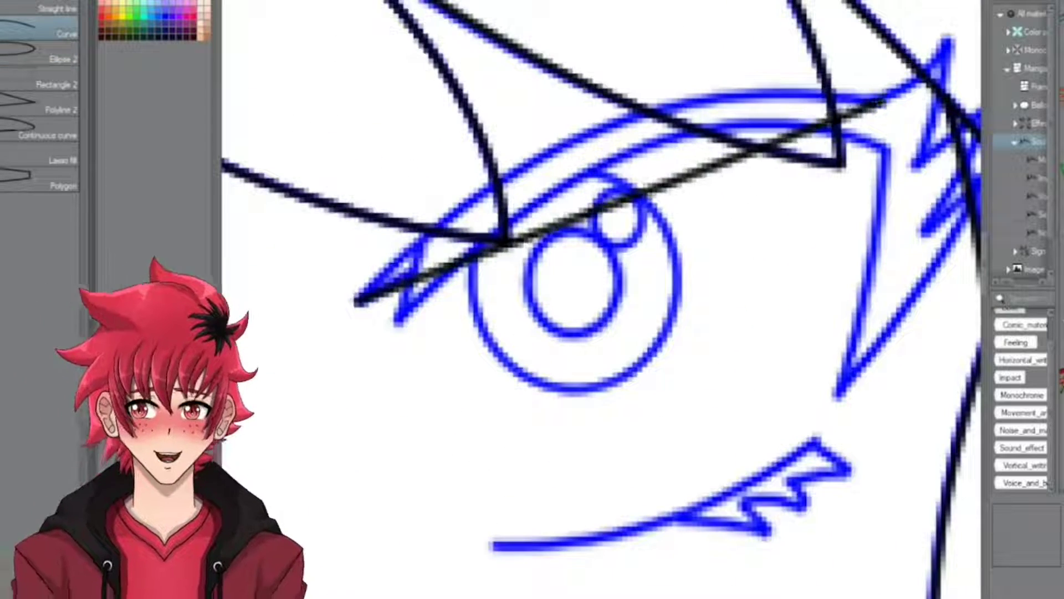
scroll(377, 274, up, 3)
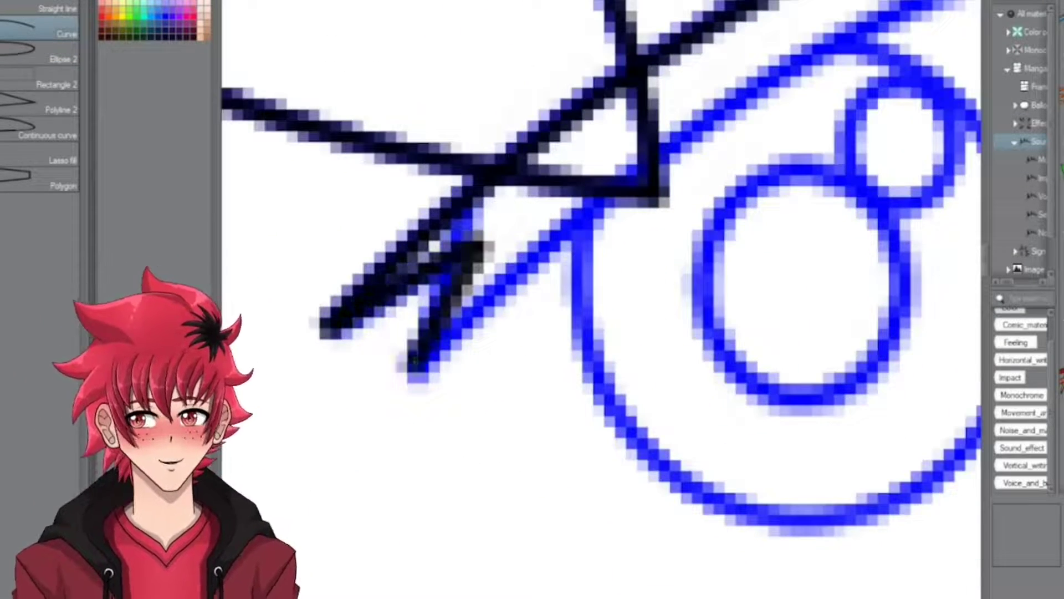
scroll(604, 299, down, 5)
scroll(604, 300, up, 3)
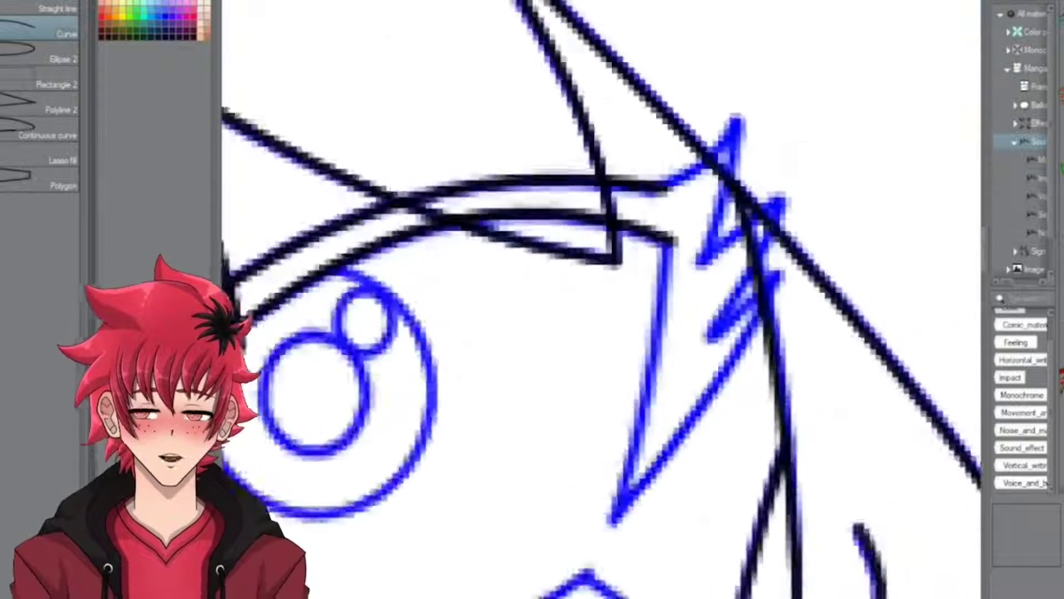
scroll(665, 174, up, 2)
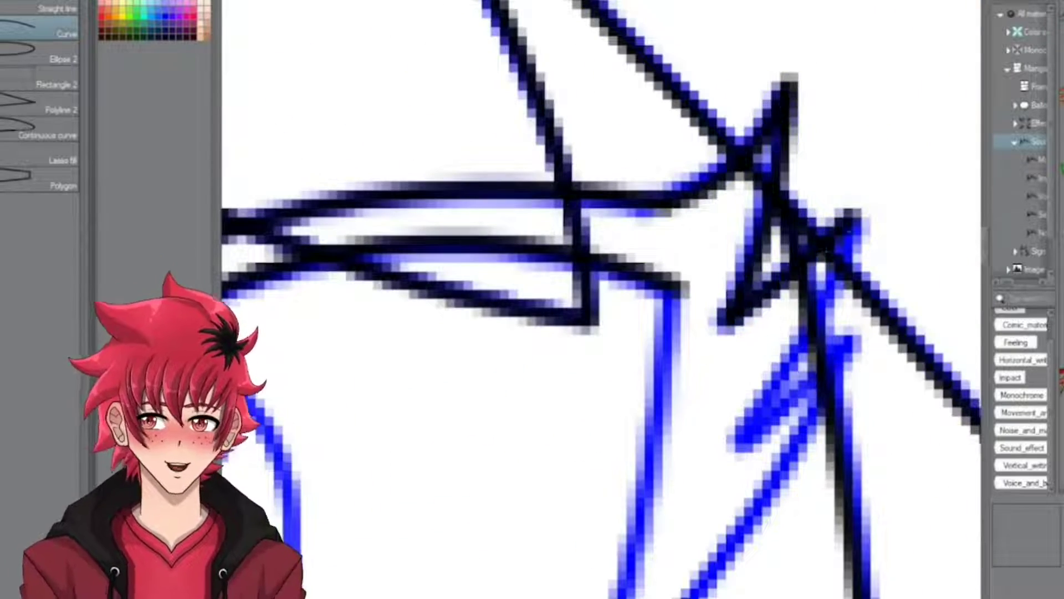
scroll(604, 299, down, 2)
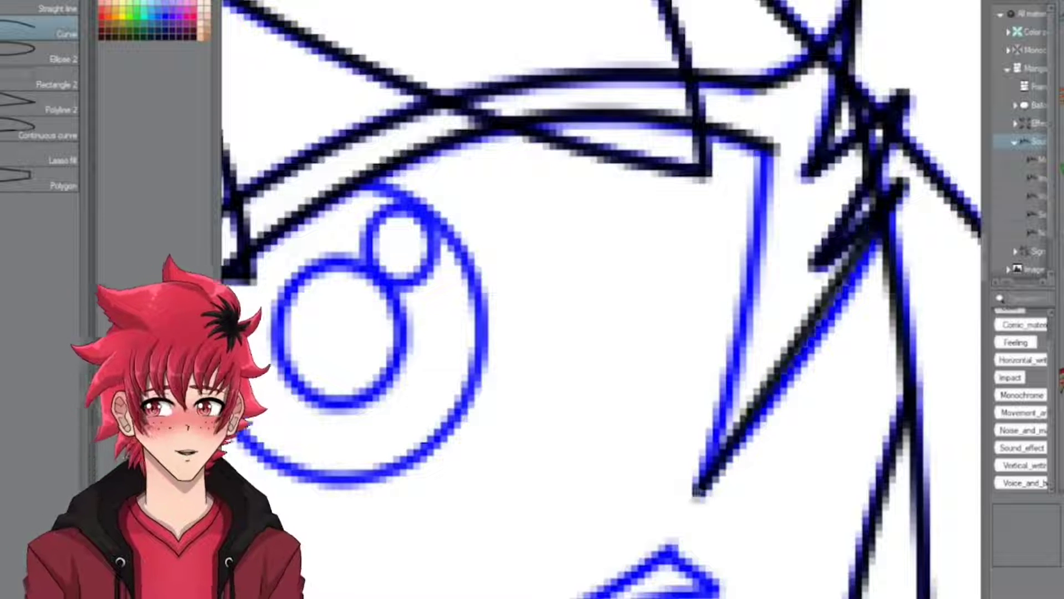
drag(604, 300, 759, 117)
Trace the right-hand eye's lower lash line and its small spikes over the blue sketch with curves
mouse_move(393, 471)
mouse_down()
mouse_move(715, 418)
mouse_move(795, 341)
mouse_up()
scroll(609, 388, up, 2)
drag(591, 442, 740, 453)
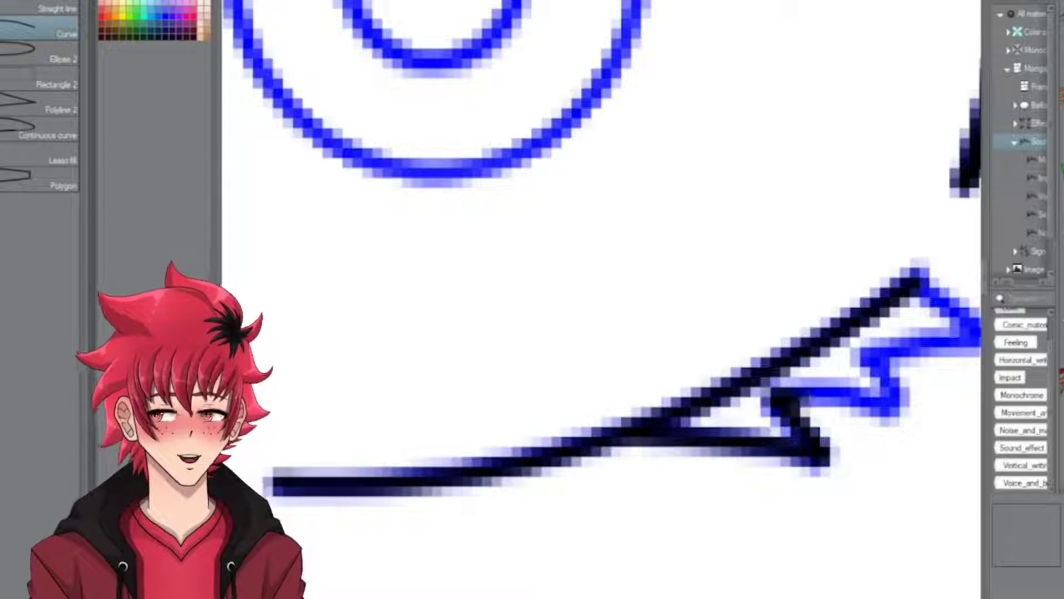
scroll(604, 299, down, 3)
scroll(605, 299, up, 3)
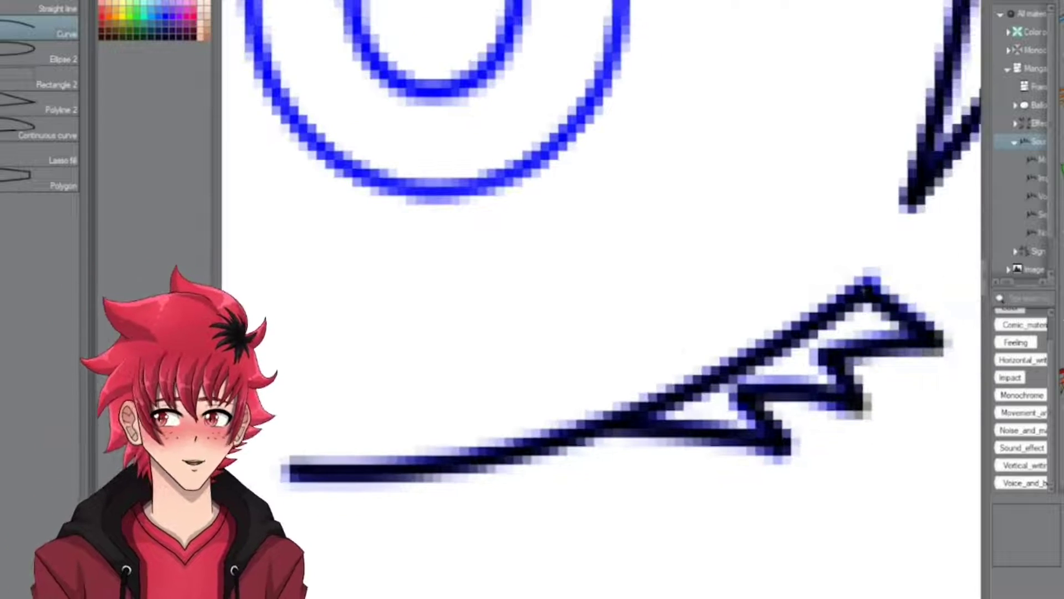
Copy the traced eyelid and lashes, mirror them, and move and rotate the copy onto the left-hand eye sketch
scroll(604, 299, down, 4)
key(m)
drag(656, 193, 833, 350)
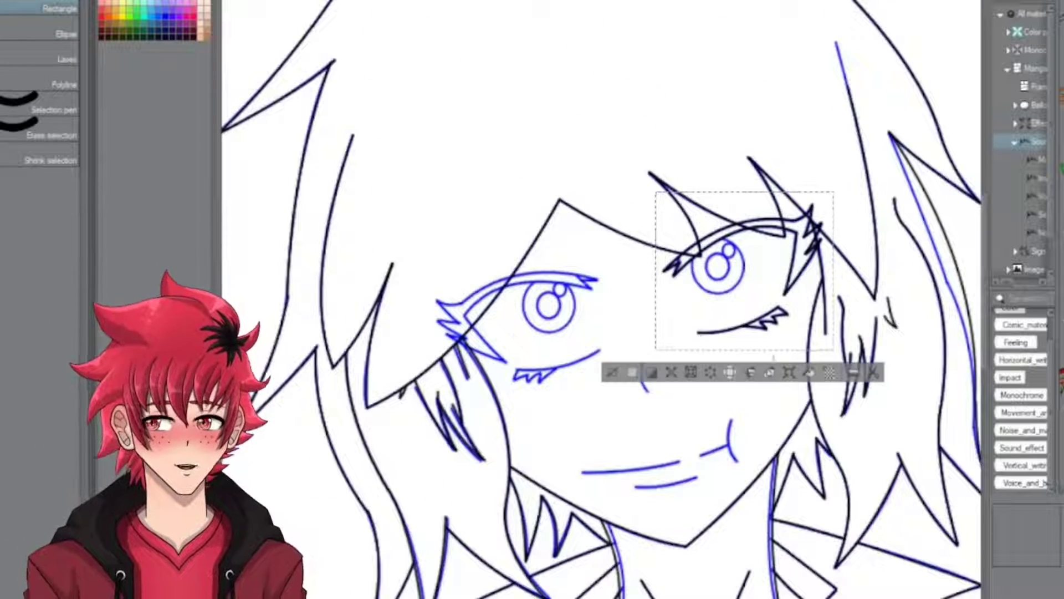
click(238, 308)
drag(743, 272, 524, 313)
drag(438, 233, 495, 176)
scroll(511, 195, up, 2)
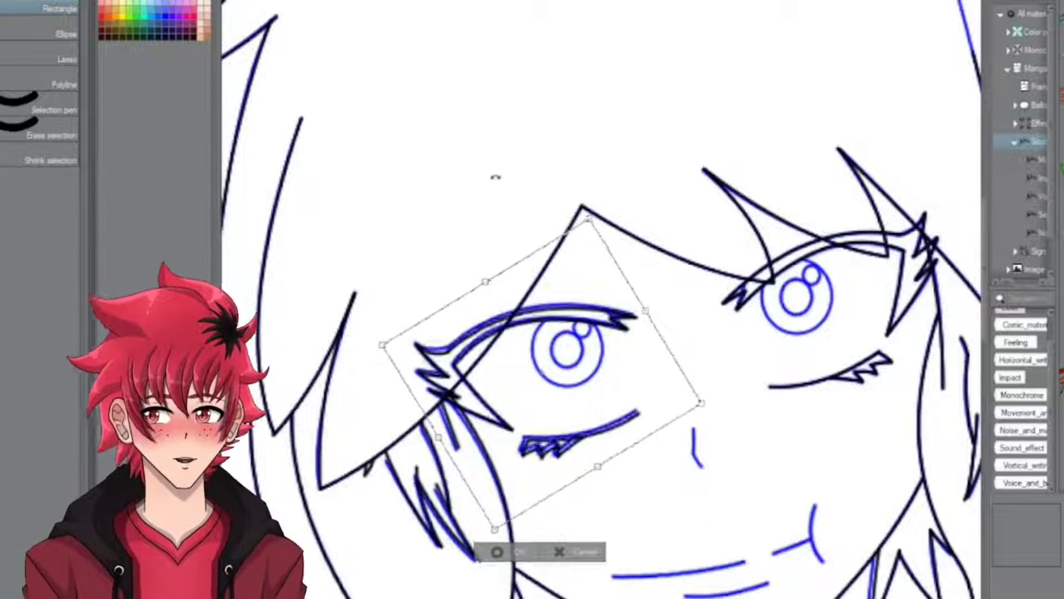
click(497, 551)
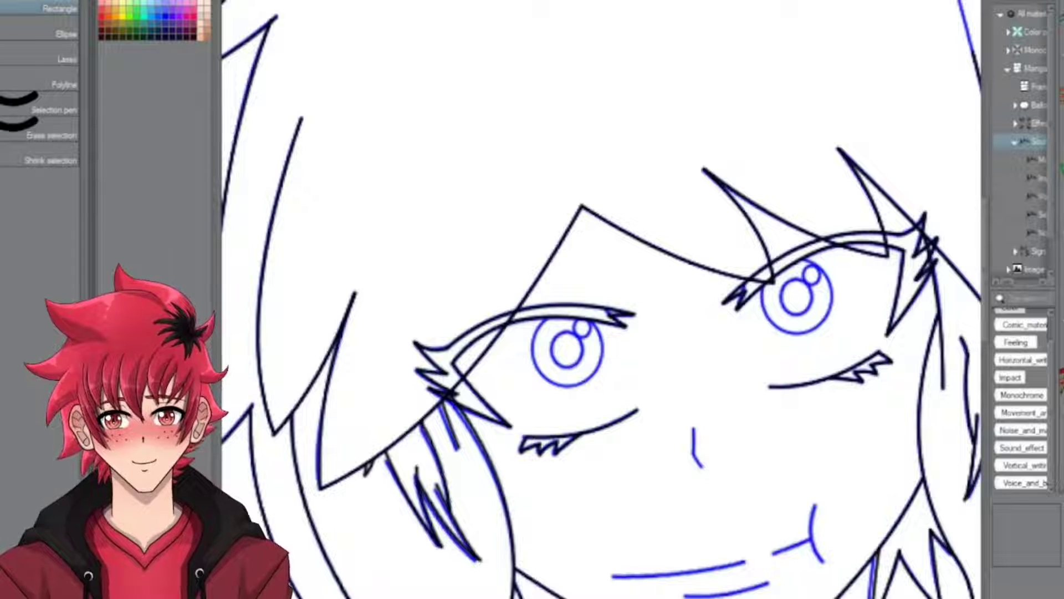
Draw the right-hand eye's iris as an ellipse and transform it to fit the blue sketch
key(u)
scroll(530, 417, up, 3)
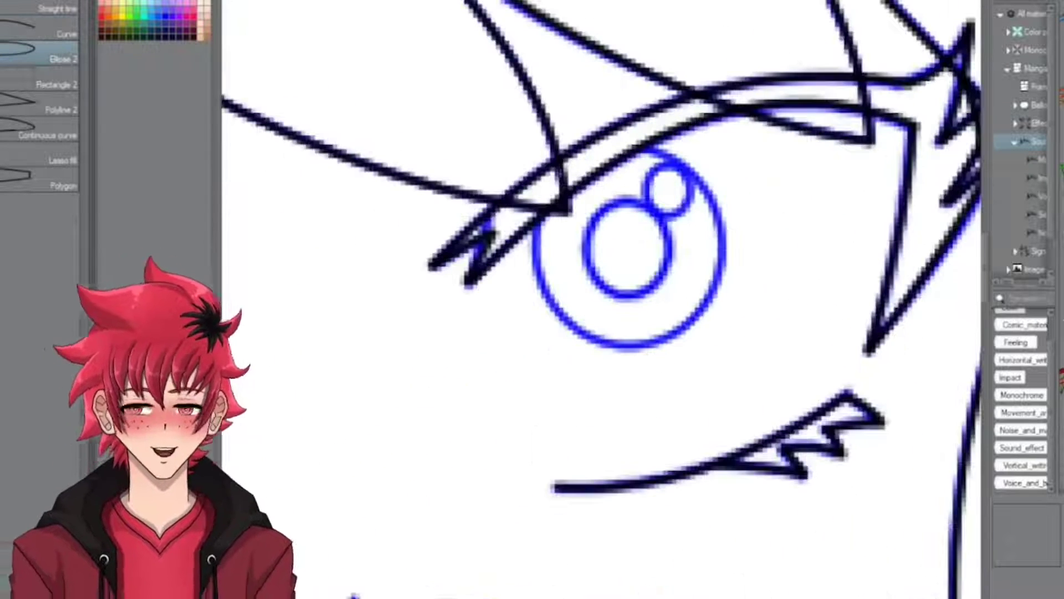
drag(535, 157, 720, 351)
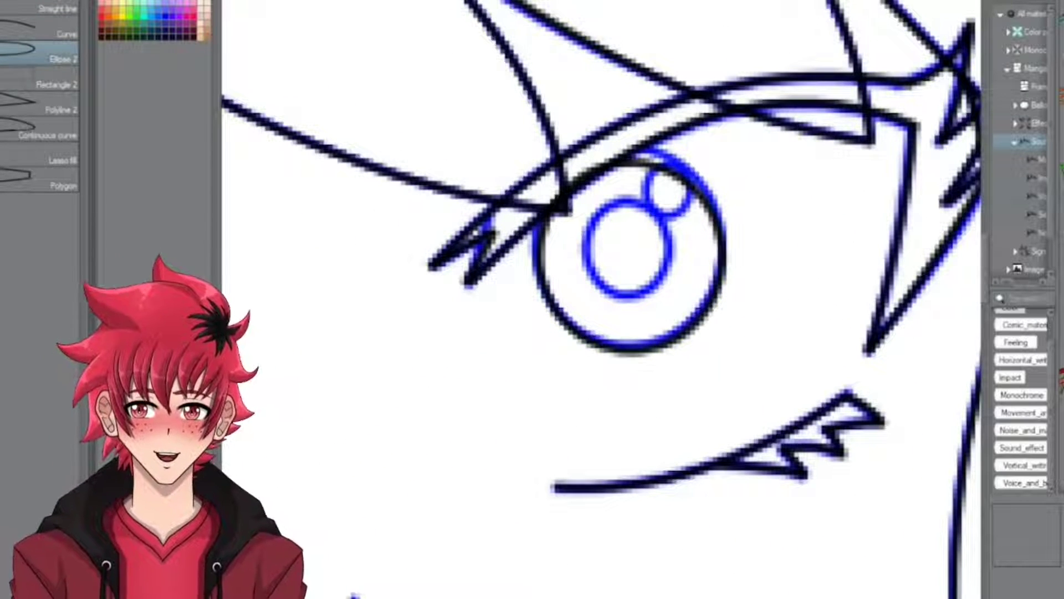
key(ctrl+t)
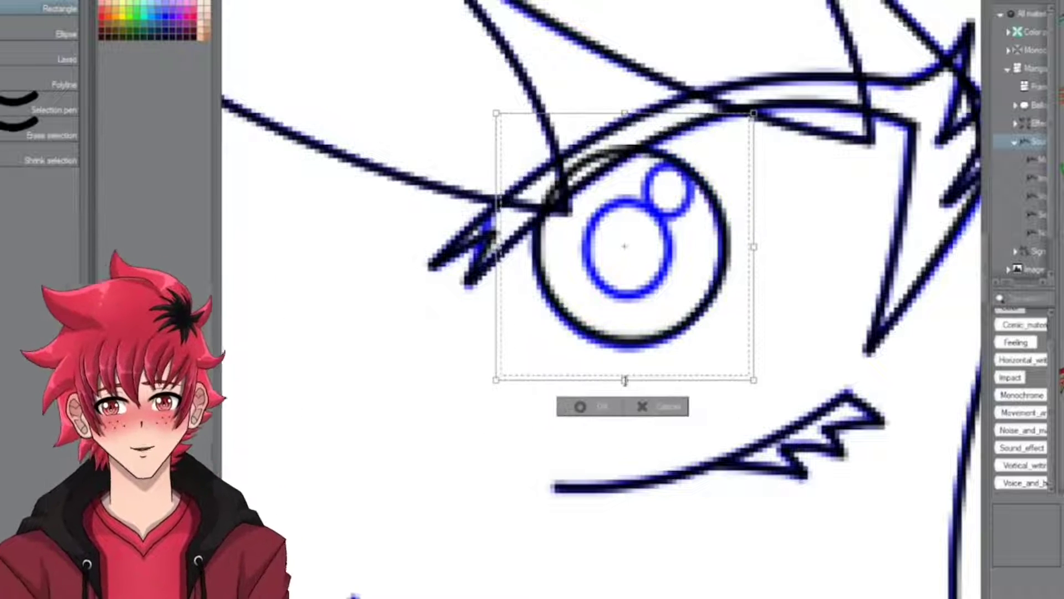
click(579, 407)
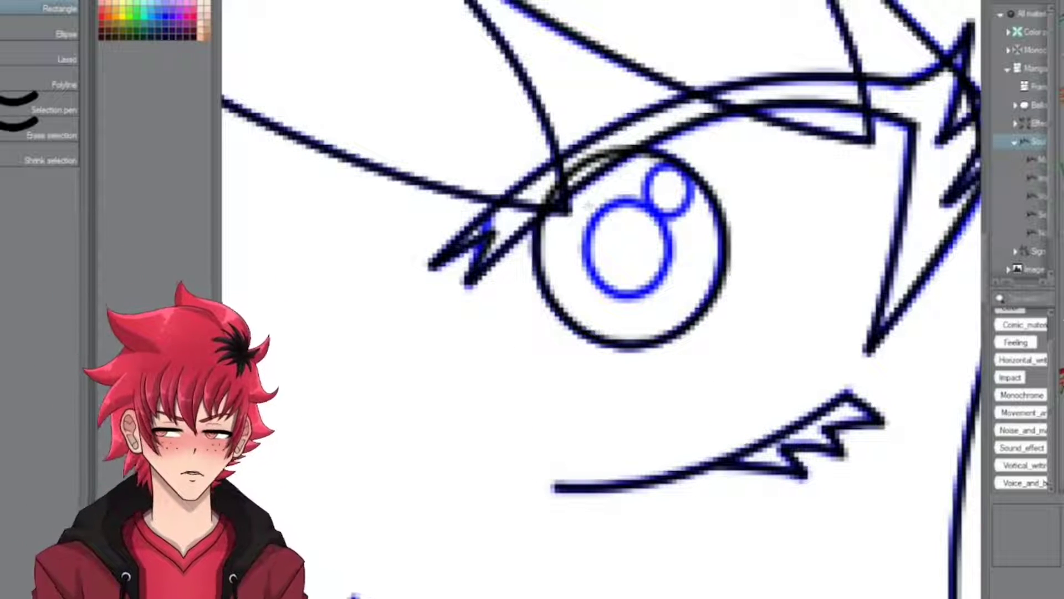
Draw the pupil and the small highlight as ellipses inside the right-hand eye's iris
key(u)
drag(583, 201, 667, 295)
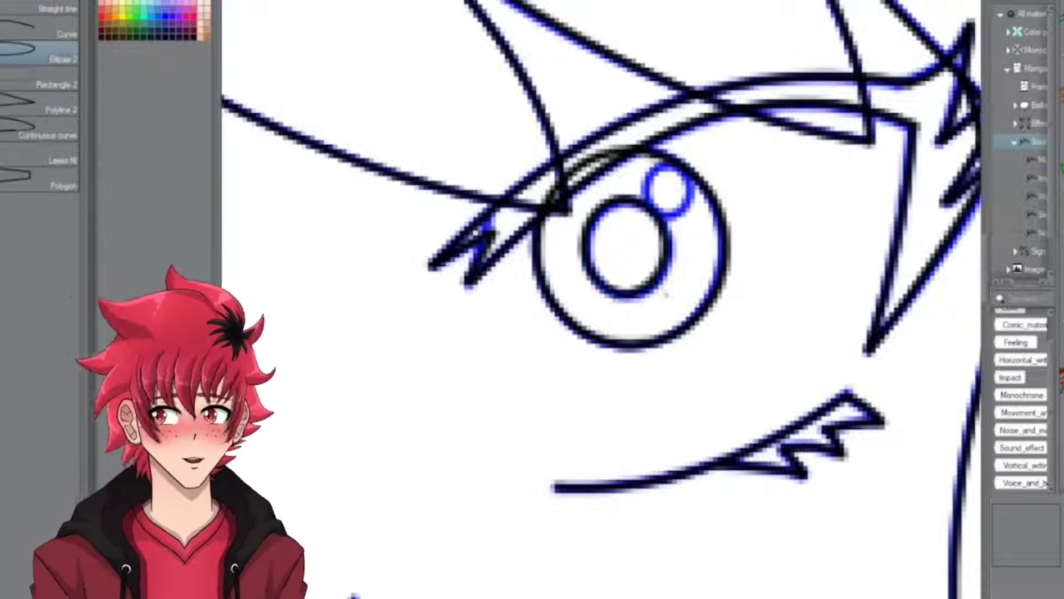
scroll(648, 166, up, 3)
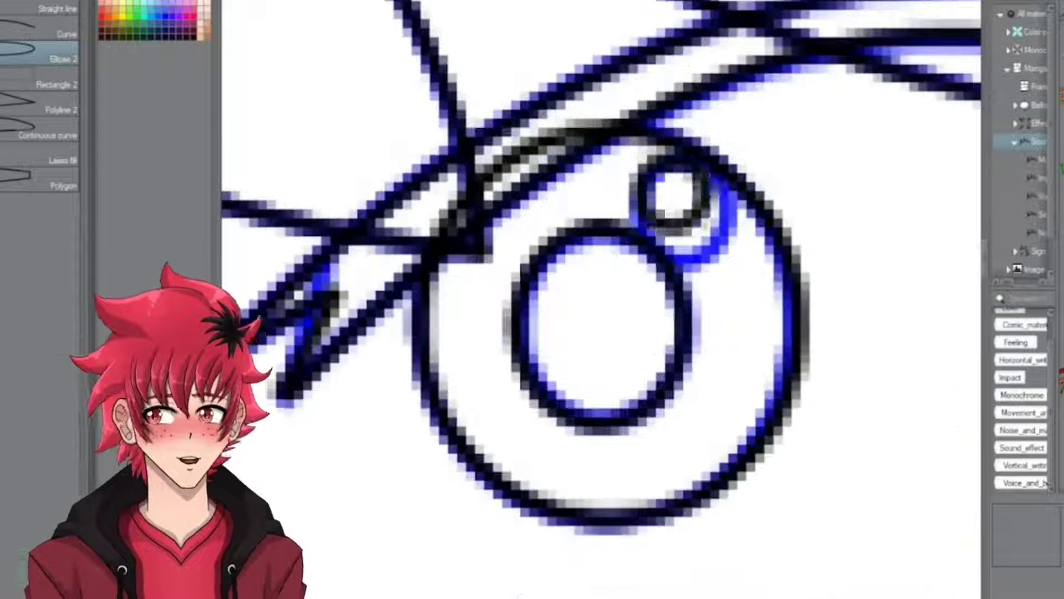
drag(643, 156, 721, 246)
scroll(648, 166, up, 1)
scroll(660, 177, down, 4)
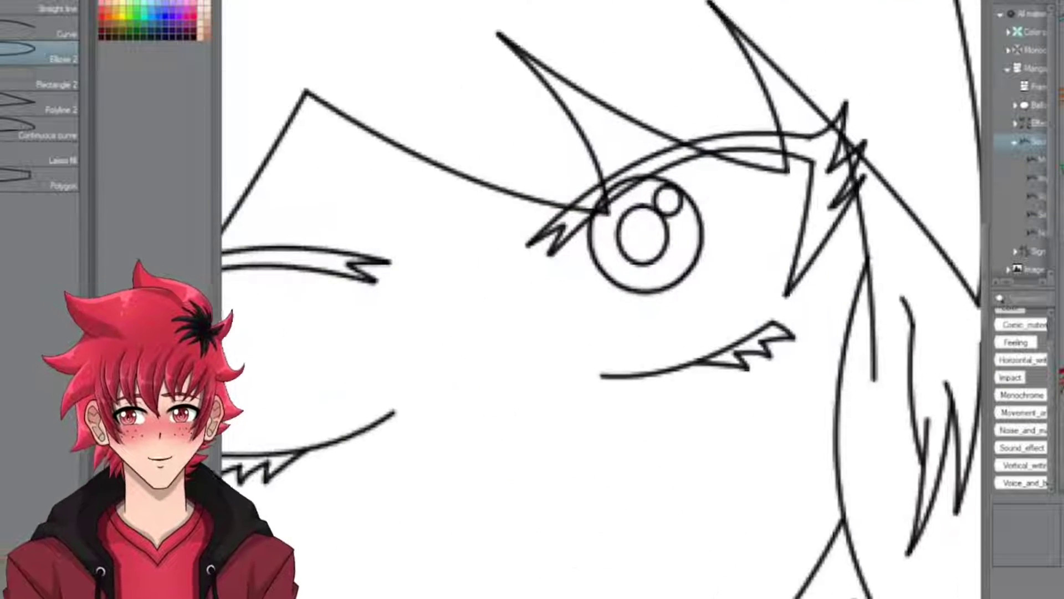
Copy the finished iris, pupil and highlight and place the copy over the left-hand eye sketch
scroll(350, 194, down, 3)
key(m)
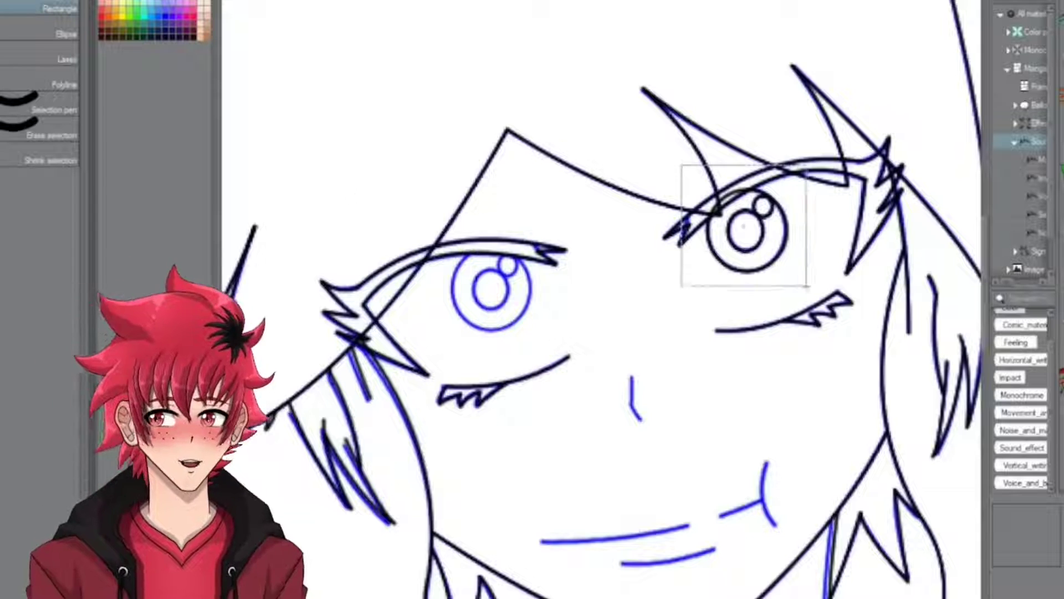
key(ctrl+c)
key(ctrl+v)
key(ctrl+t)
drag(744, 226, 487, 294)
scroll(466, 305, up, 2)
scroll(466, 305, up, 1)
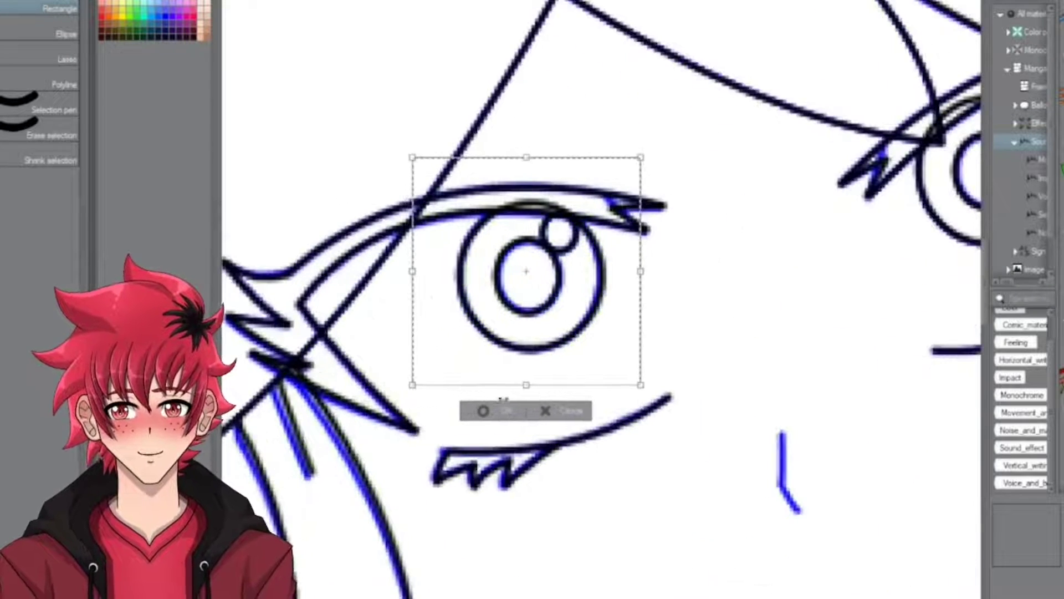
key(Return)
Erase the right-hand eye's lash, eyelid and iris lines where they overlap the hair strands, using the Snap eraser
scroll(502, 399, down, 6)
scroll(554, 277, up, 5)
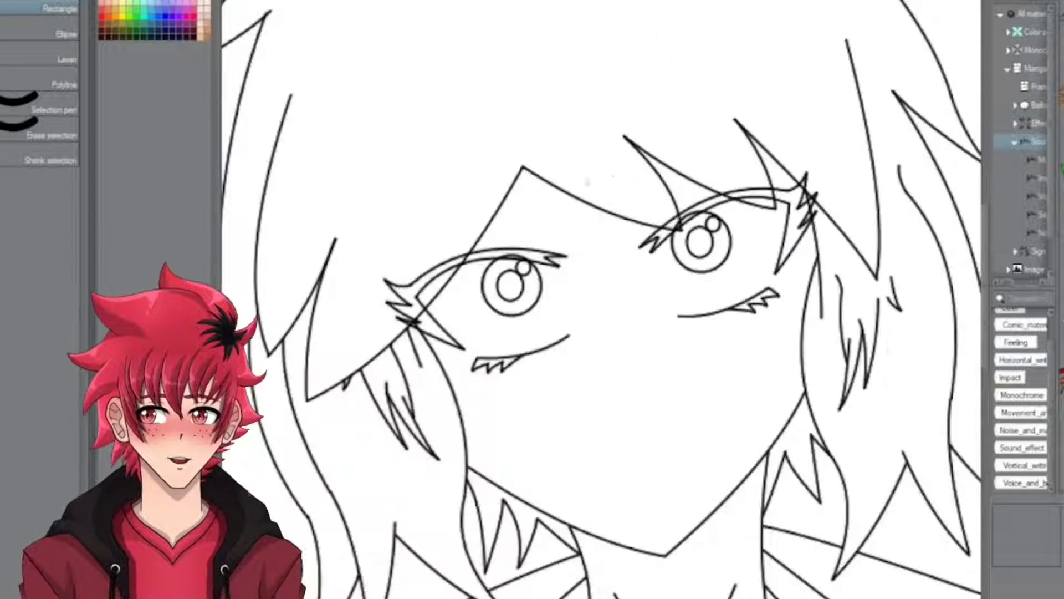
key(e)
scroll(787, 166, up, 5)
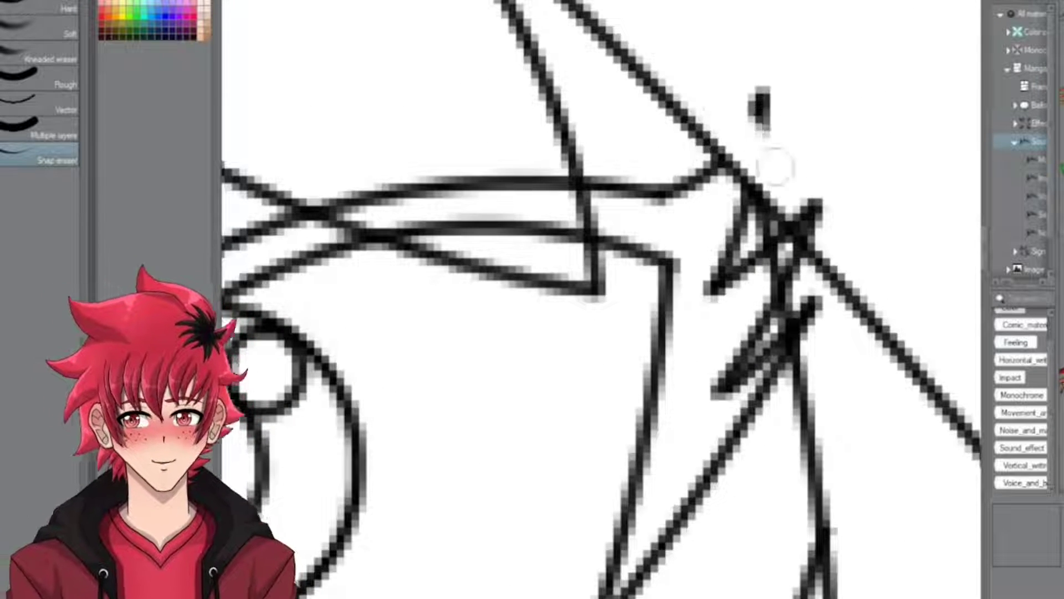
scroll(726, 78, up, 1)
scroll(522, 205, down, 1)
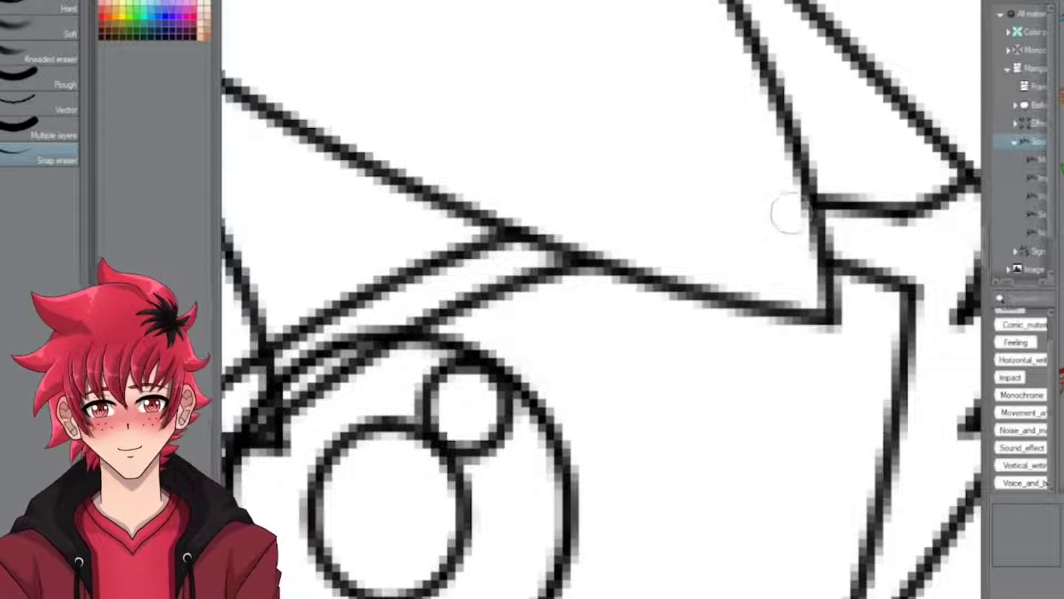
scroll(789, 213, down, 5)
scroll(586, 300, up, 5)
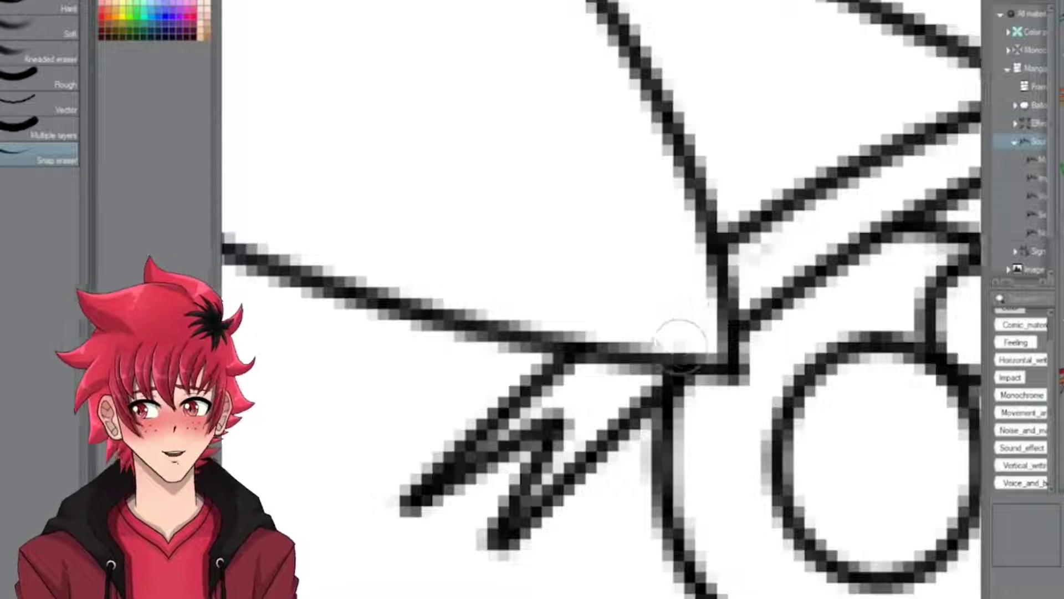
Erase the part of the left-hand eye's iris outline that extends into the upper eyelid
scroll(731, 277, down, 5)
scroll(779, 288, up, 5)
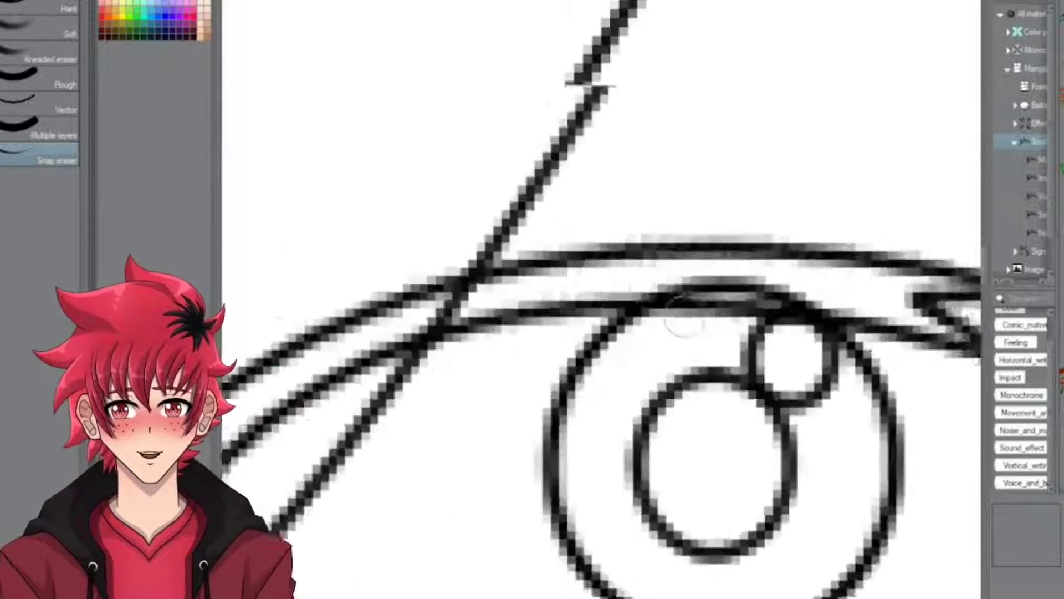
scroll(776, 288, down, 3)
scroll(681, 222, up, 3)
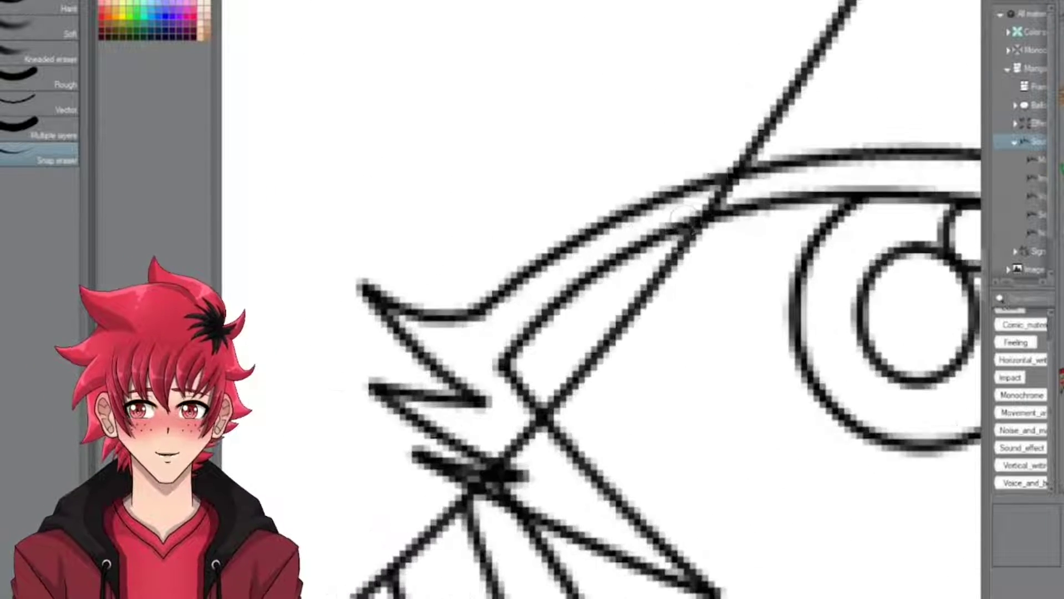
Erase the left-hand eye's outer lash and eyelid lines that overlap the hair beside the bang's edge
drag(565, 382, 519, 424)
drag(626, 305, 521, 399)
scroll(554, 333, down, 3)
scroll(571, 277, up, 3)
drag(609, 266, 552, 316)
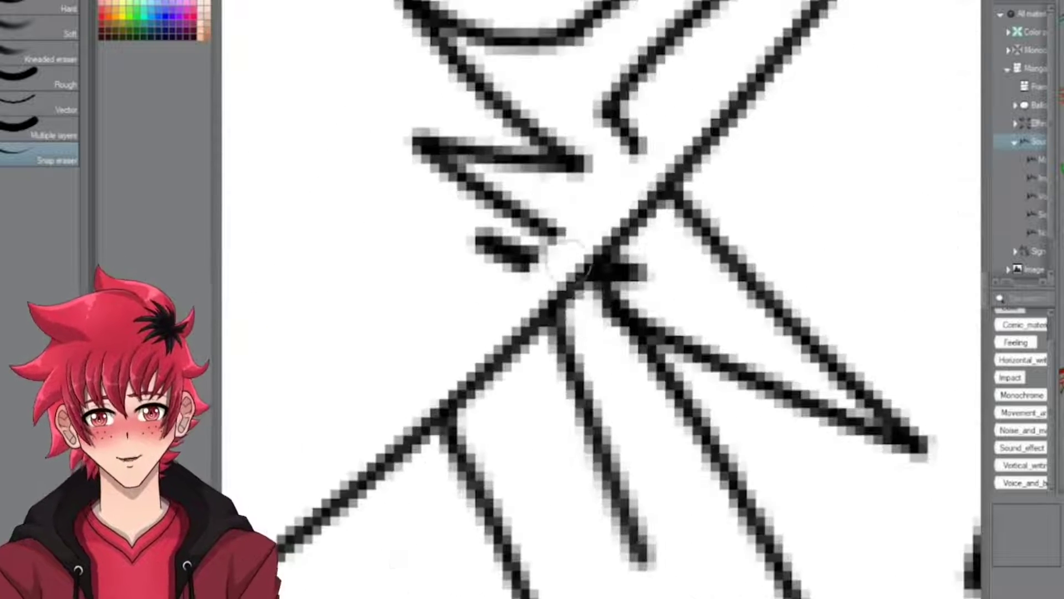
drag(609, 291, 568, 262)
scroll(565, 263, down, 3)
scroll(566, 263, up, 3)
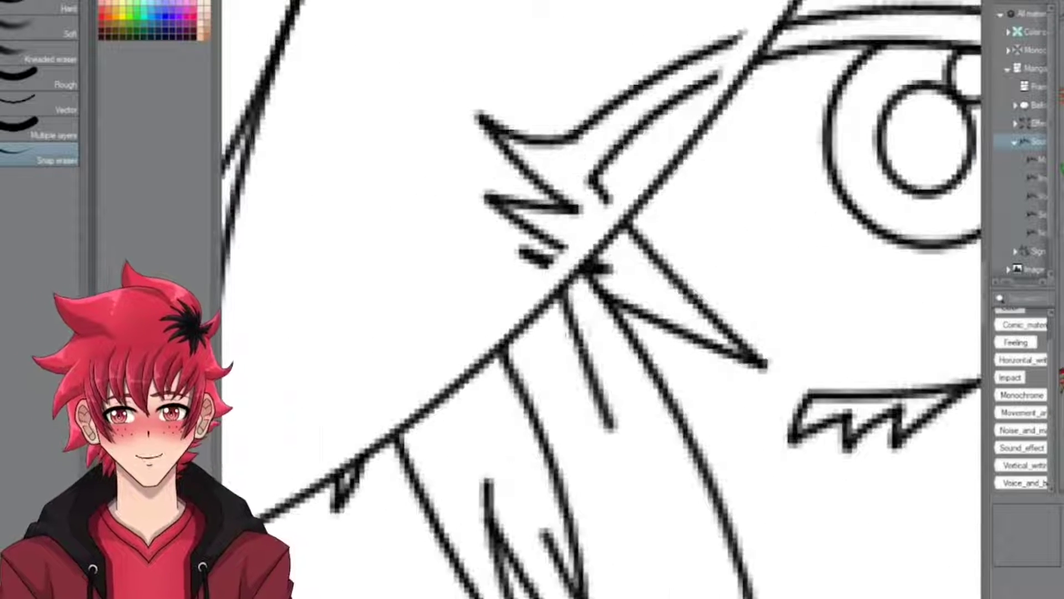
mouse_move(543, 149)
mouse_down()
mouse_move(590, 172)
mouse_move(524, 248)
mouse_up()
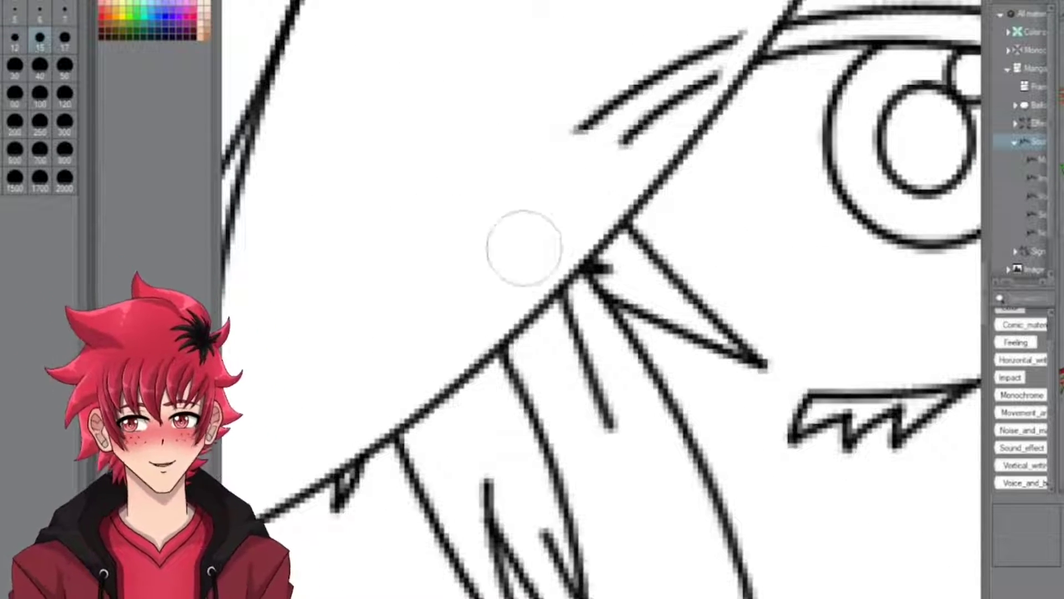
Ink the nose over the blue sketch with the Curve tool
scroll(486, 237, down, 5)
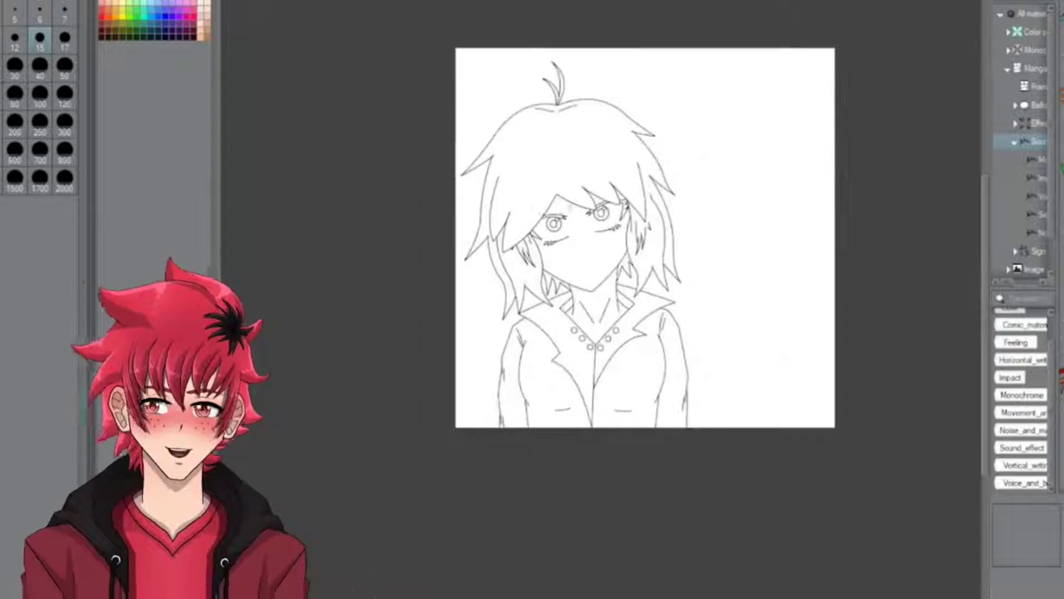
scroll(525, 213, up, 2)
key(u)
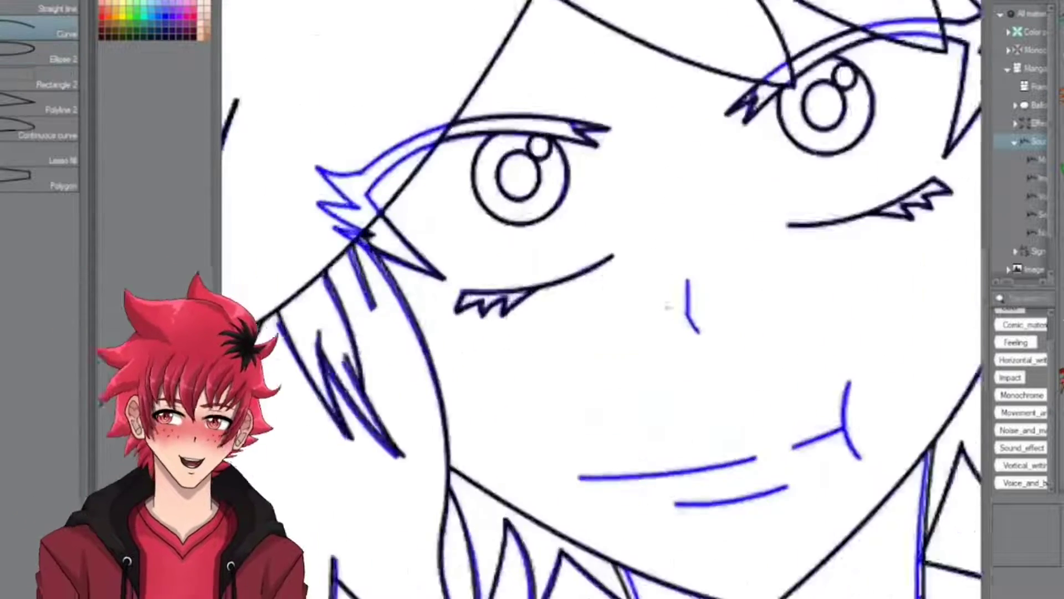
scroll(605, 299, up, 5)
scroll(604, 300, down, 5)
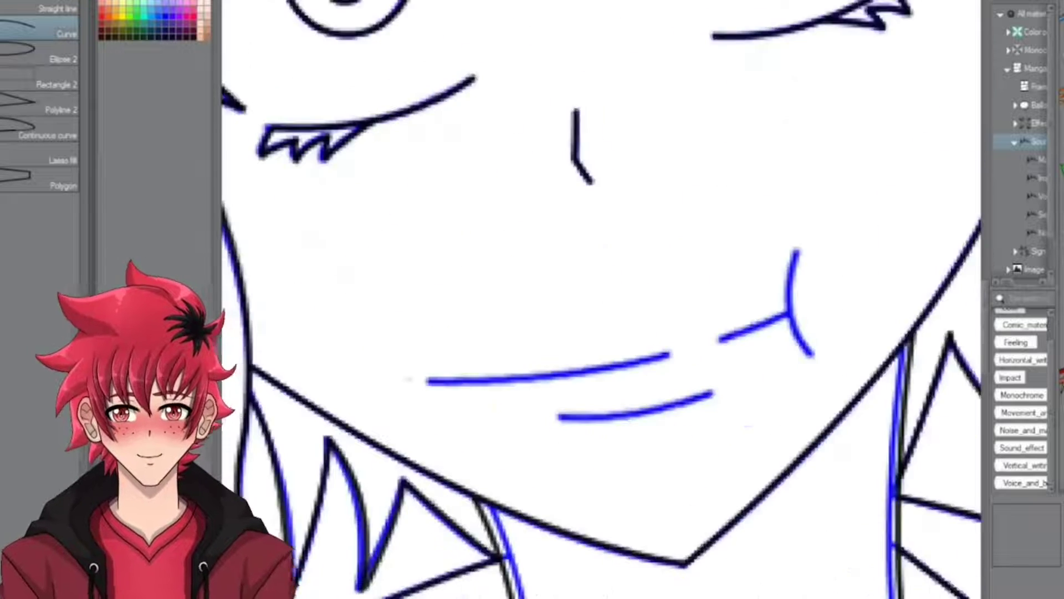
Ink the long mouth line, the curved mouth corner and the short lower-lip line over the sketch
mouse_move(428, 380)
mouse_down()
mouse_move(640, 388)
mouse_move(914, 298)
mouse_up()
scroll(715, 333, down, 2)
scroll(862, 289, up, 3)
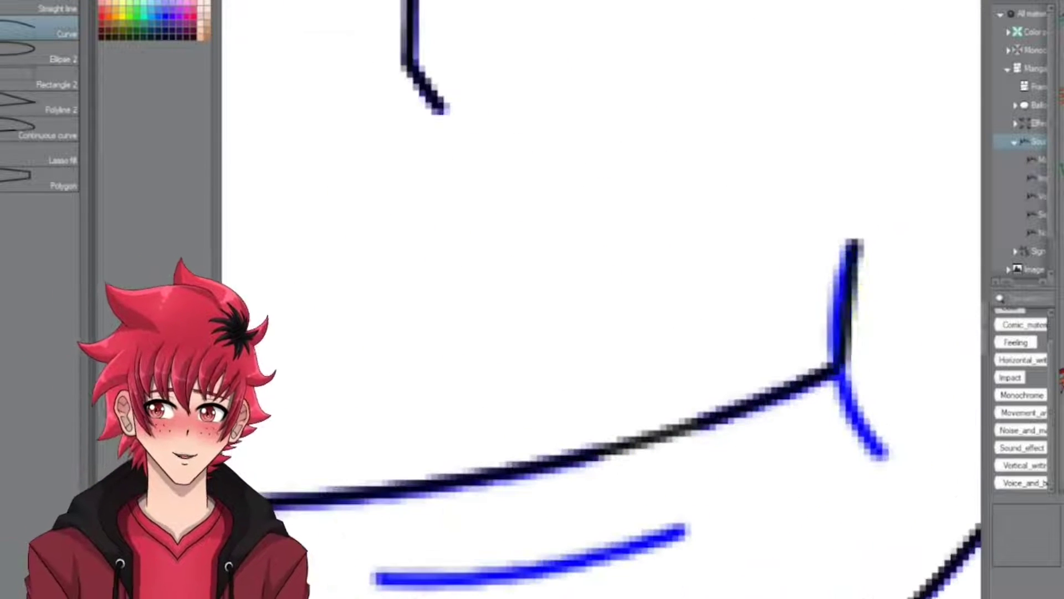
drag(380, 577, 687, 511)
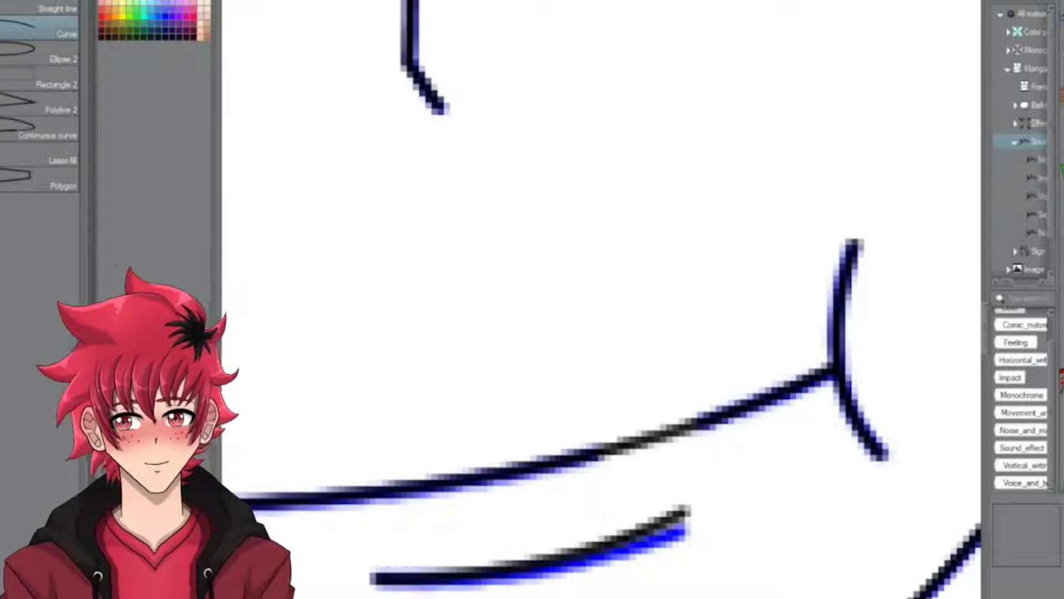
Erase a gap in the mouth line where the sketch leaves it open near the mouth corner
key(p)
scroll(605, 315, down, 5)
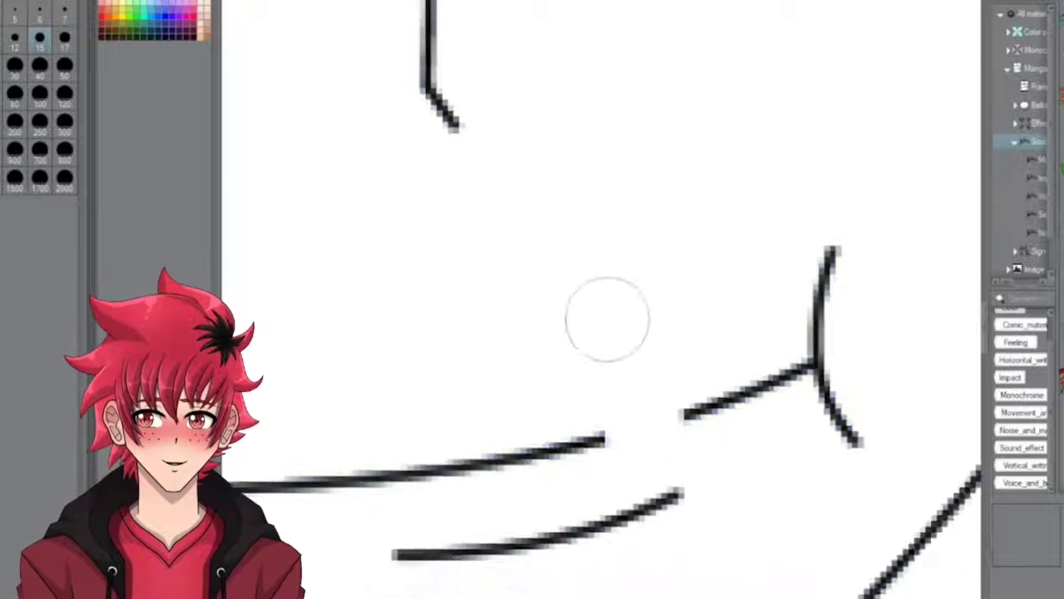
scroll(646, 242, up, 1)
scroll(646, 243, up, 2)
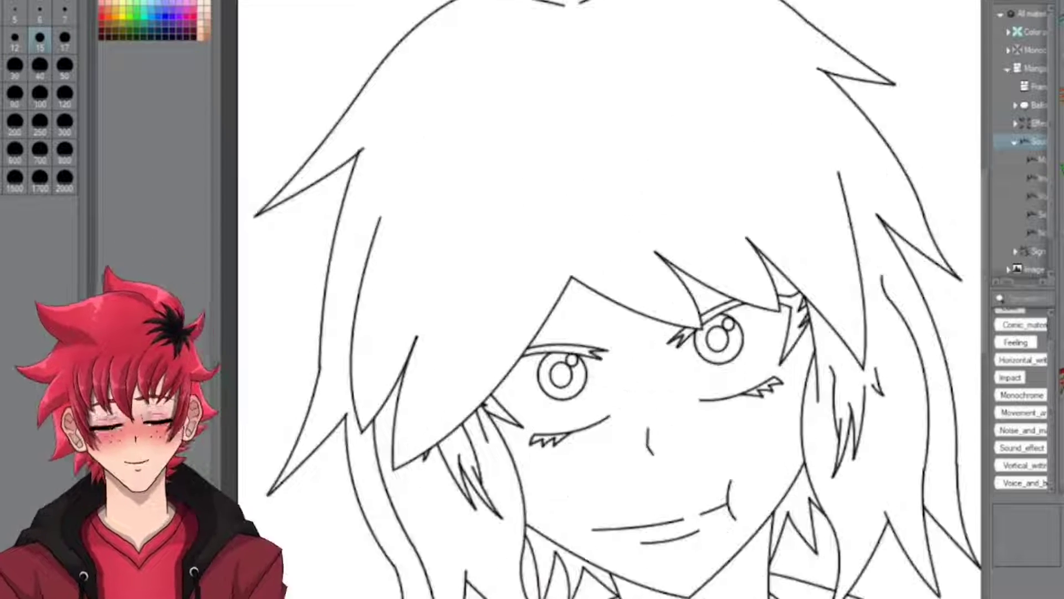
Ink a curved eyebrow above the left-hand eye and place a rotated copy of it above the right-hand eye
scroll(563, 327, up, 2)
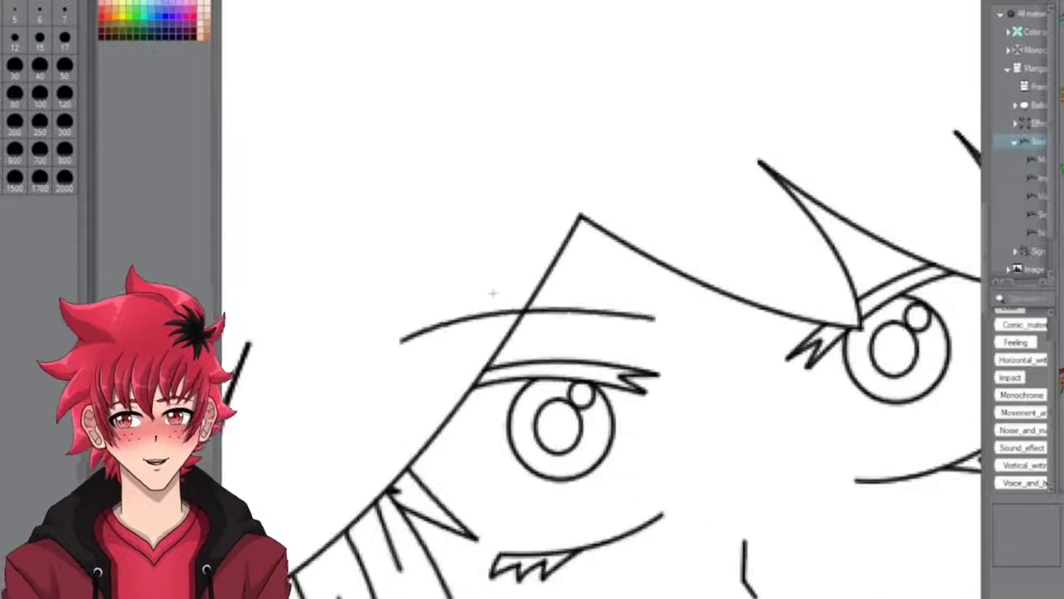
scroll(493, 293, down, 4)
key(m)
drag(496, 279, 634, 337)
click(11, 0)
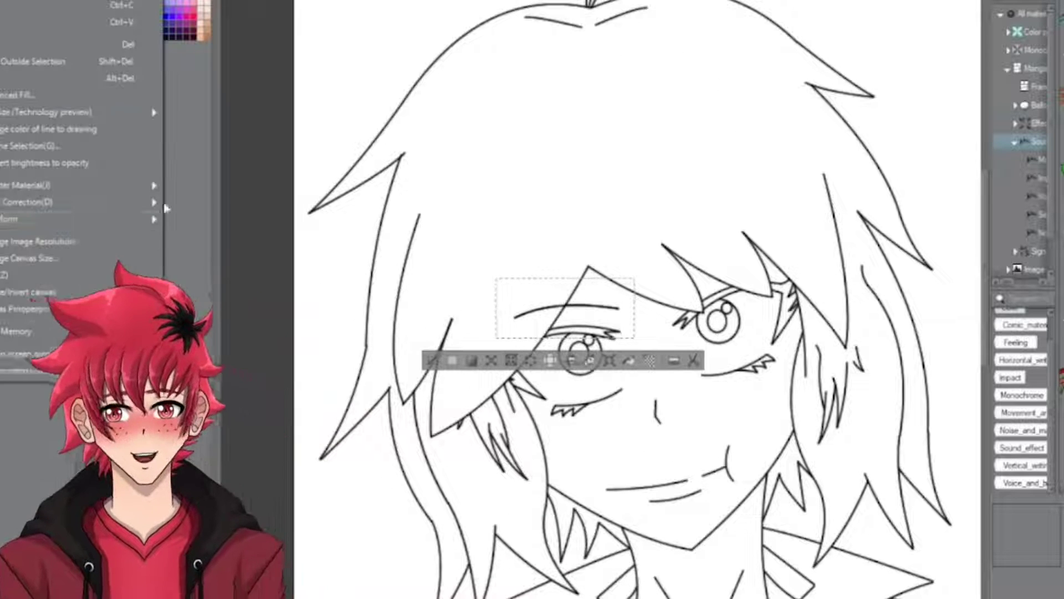
mouse_move(139, 219)
click(217, 261)
drag(566, 308, 710, 280)
drag(765, 214, 715, 187)
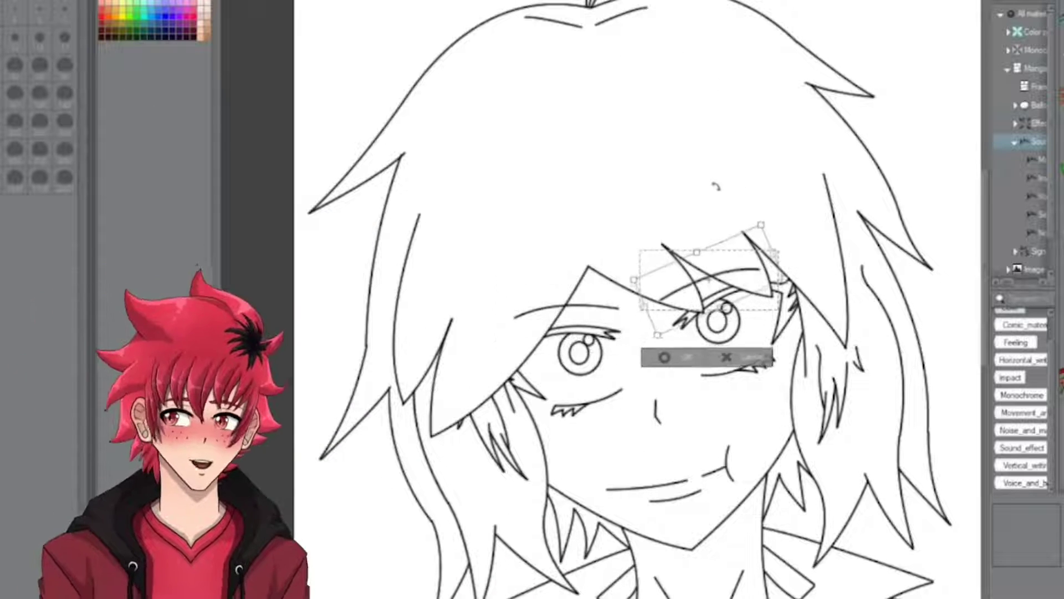
drag(747, 255, 752, 251)
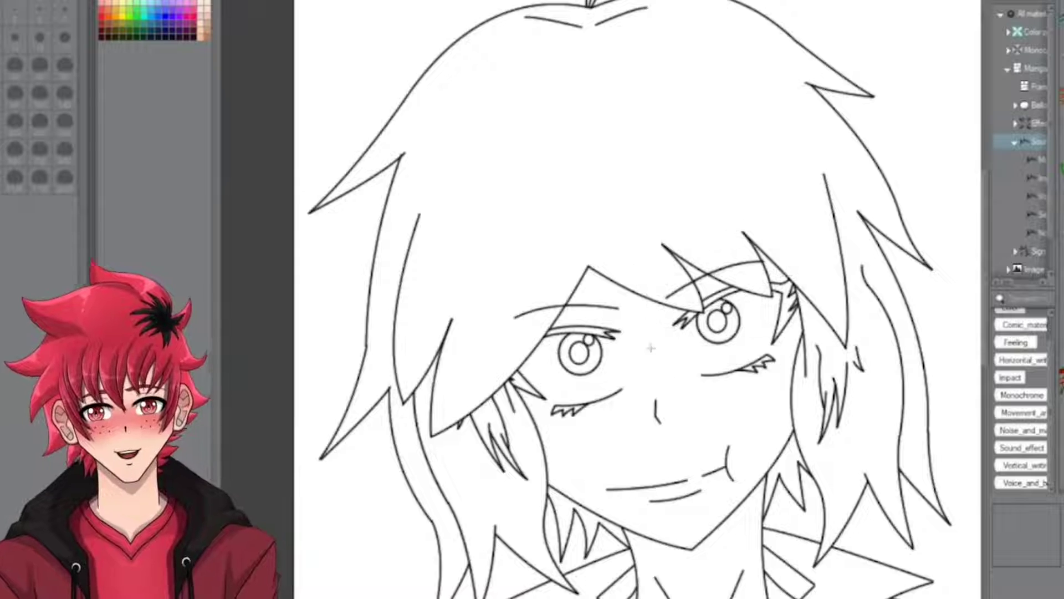
Erase the parts of both eyebrows that overlap the bangs
scroll(651, 347, down, 2)
scroll(560, 222, up, 6)
key(p)
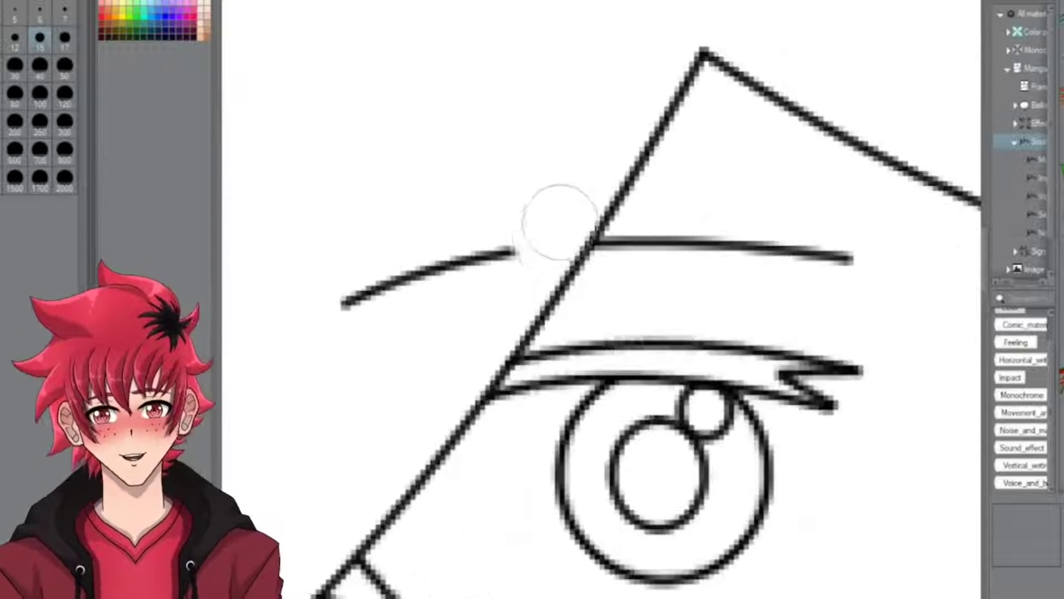
mouse_move(560, 222)
mouse_down()
mouse_move(311, 340)
mouse_move(429, 244)
mouse_up()
drag(559, 193, 765, 114)
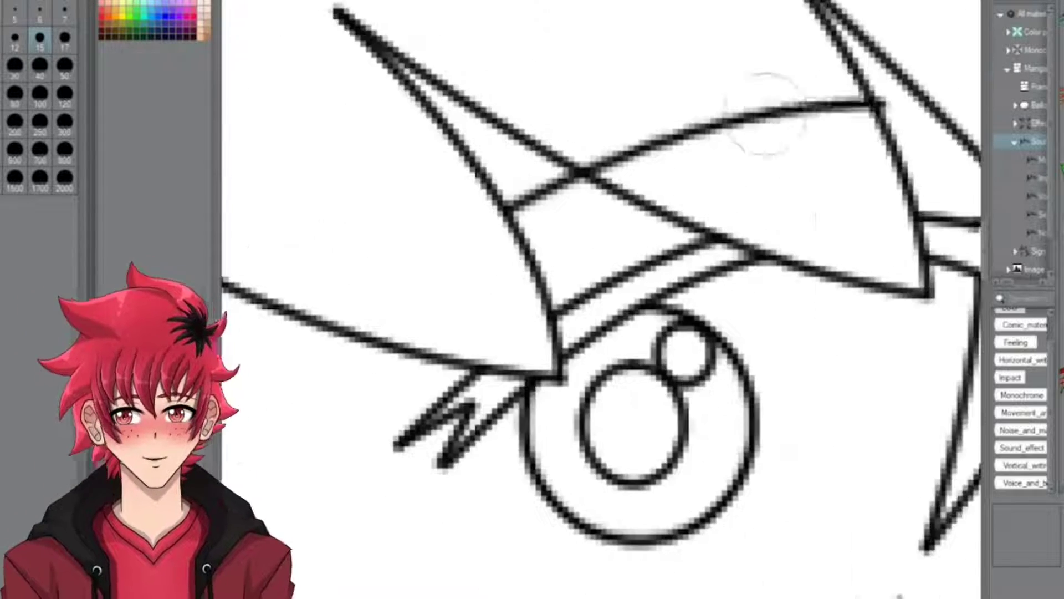
key(ctrl+0)
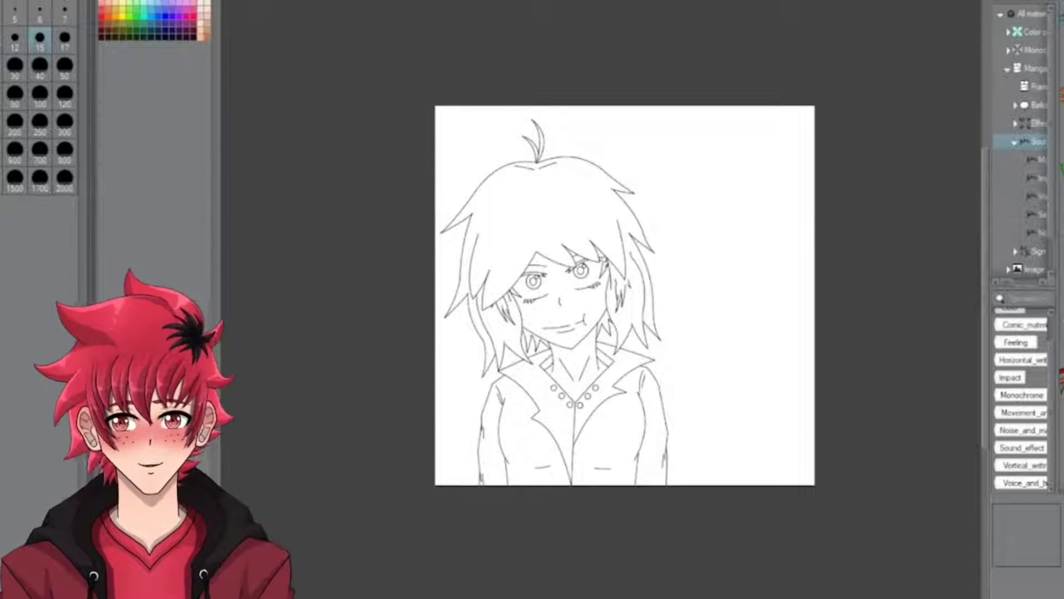
key(ctrl+plus)
key(ctrl+plus)
key(ctrl+minus)
key(ctrl+plus)
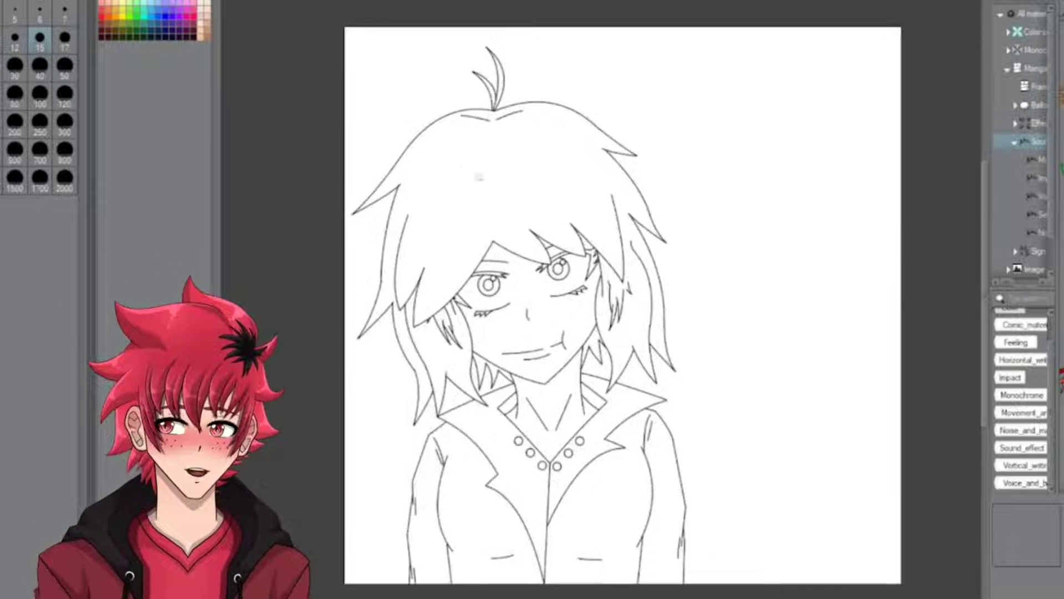
scroll(479, 177, up, 1)
click(133, 3)
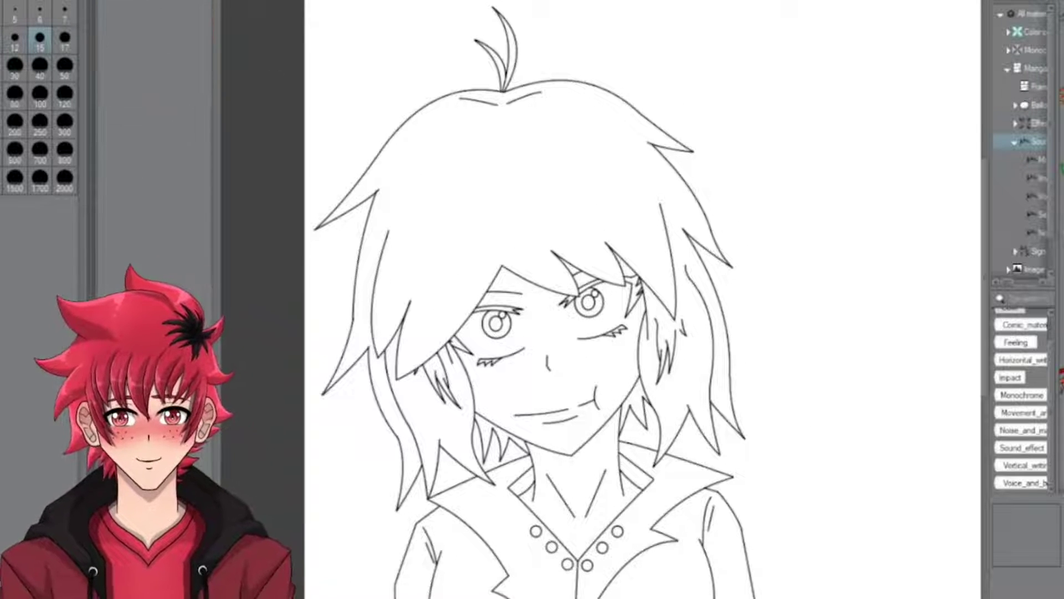
click(122, 5)
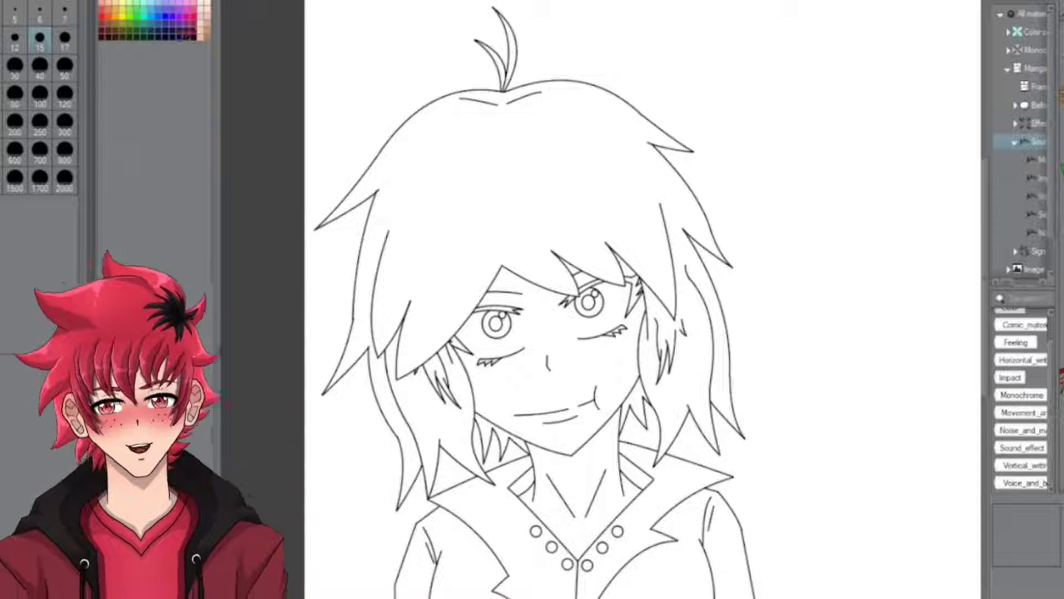
click(740, 286)
key(ctrl+z)
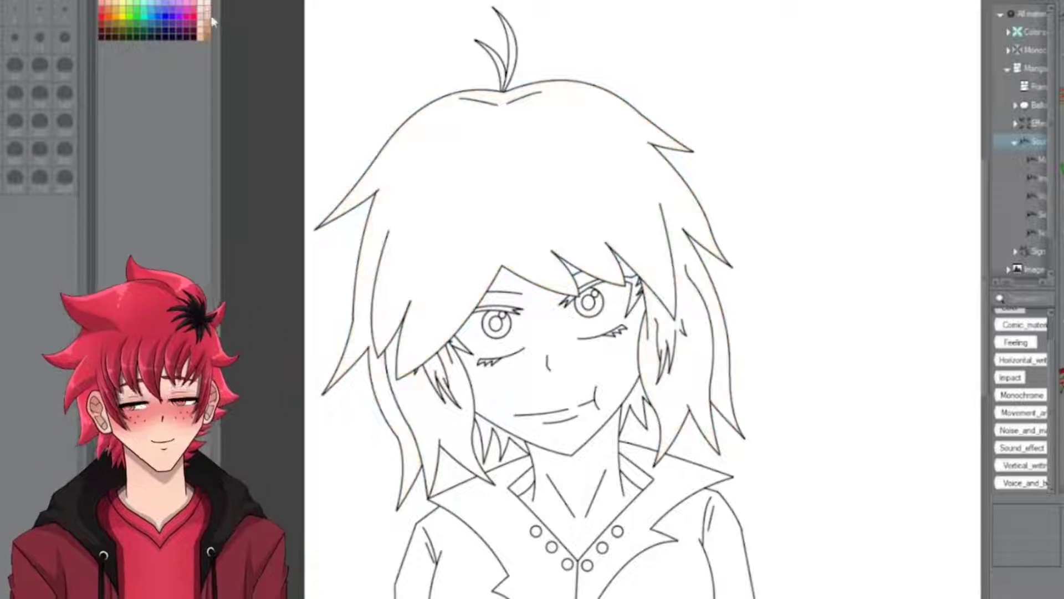
click(388, 113)
click(650, 179)
key(ctrl+z)
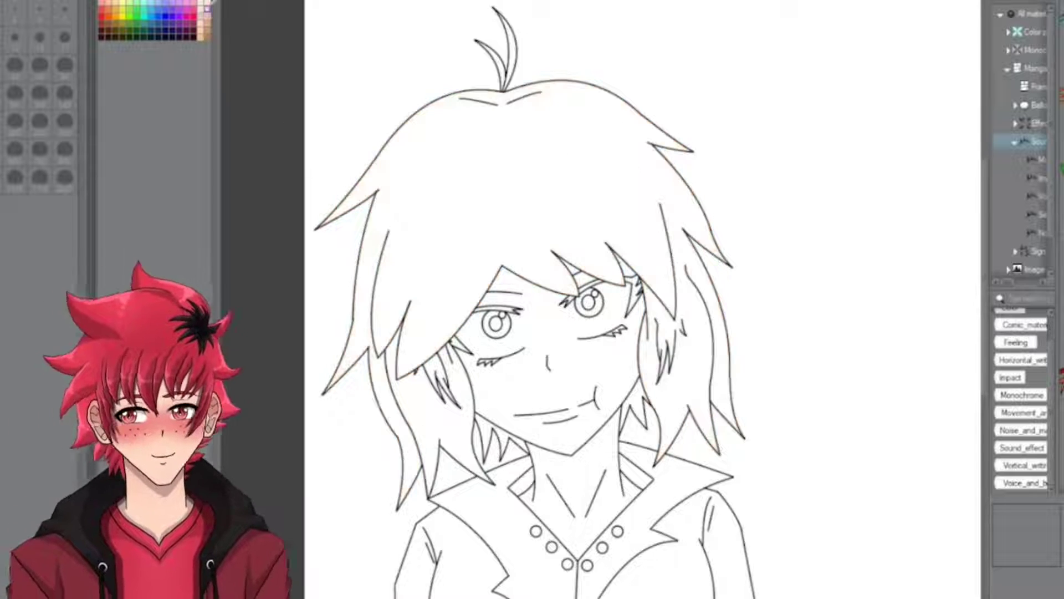
key(ctrl+y)
key(ctrl+z)
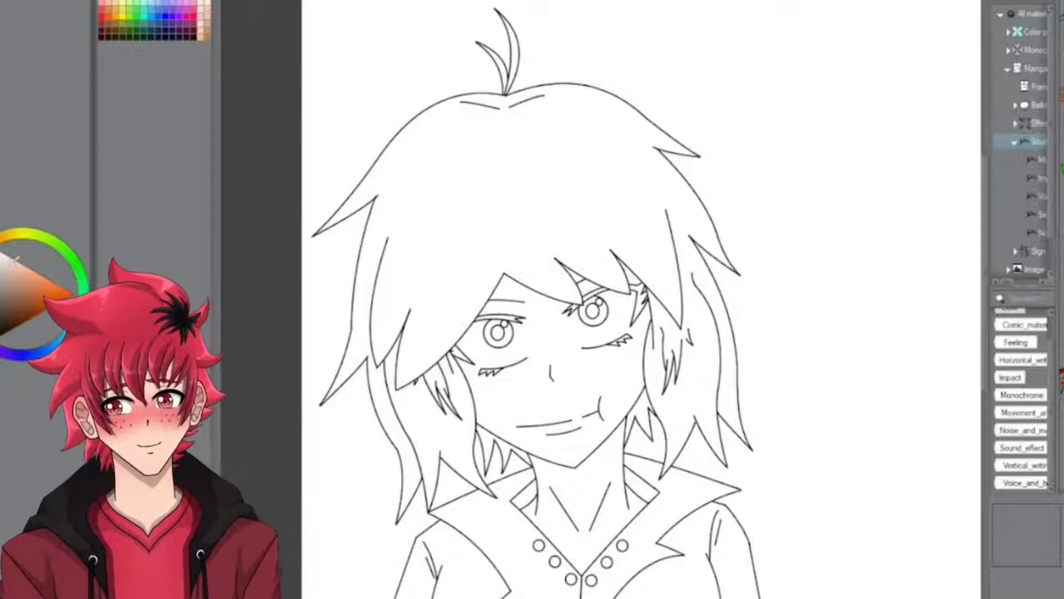
Fill the main hair mass and the outer side locks with a light orange
key(ctrl+y)
scroll(638, 300, down, 4)
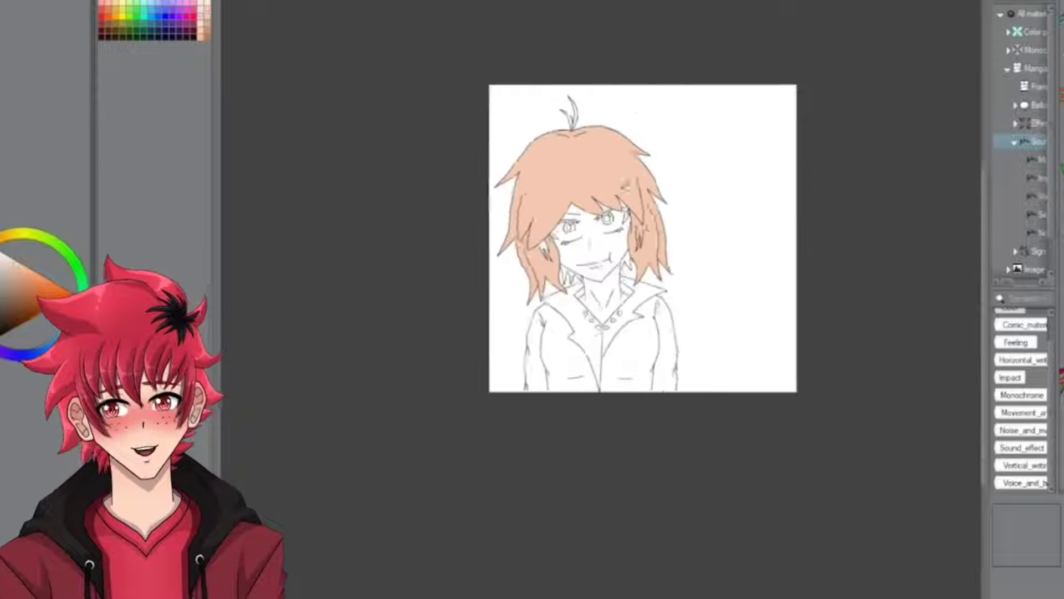
scroll(638, 299, up, 2)
scroll(362, 287, up, 2)
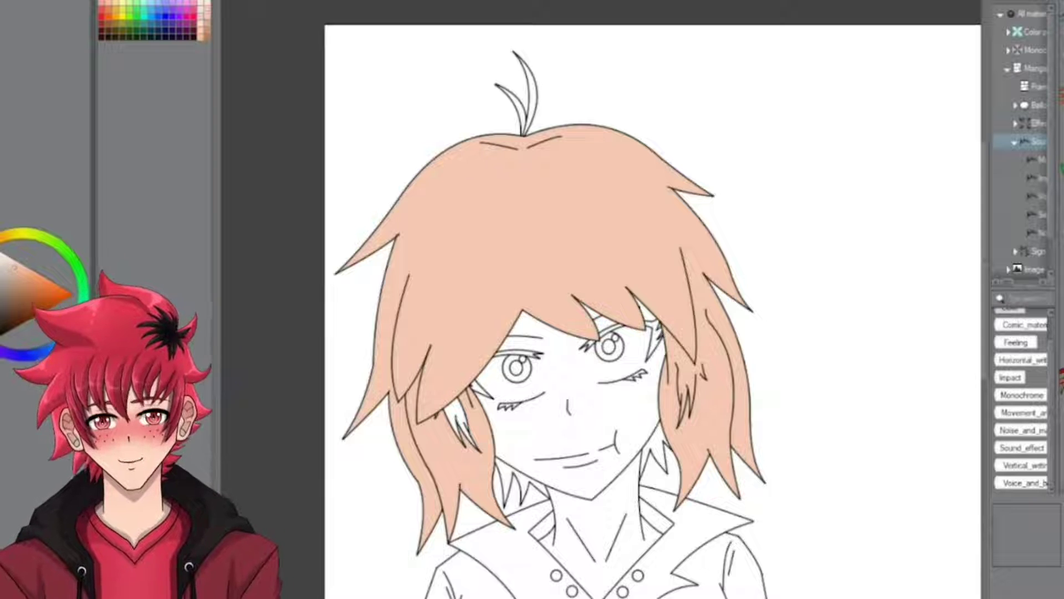
Change the hair fill to a deeper salmon orange and fill the unfilled strands beside the left-hand eye
key(ctrl+z)
key(ctrl+y)
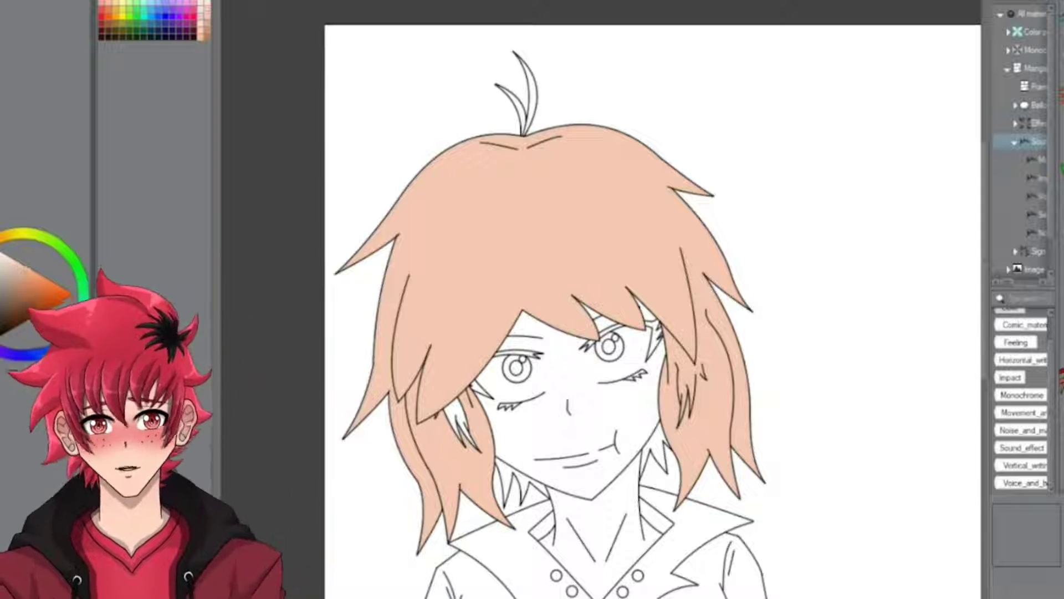
scroll(533, 255, down, 2)
scroll(532, 255, up, 4)
scroll(532, 255, down, 1)
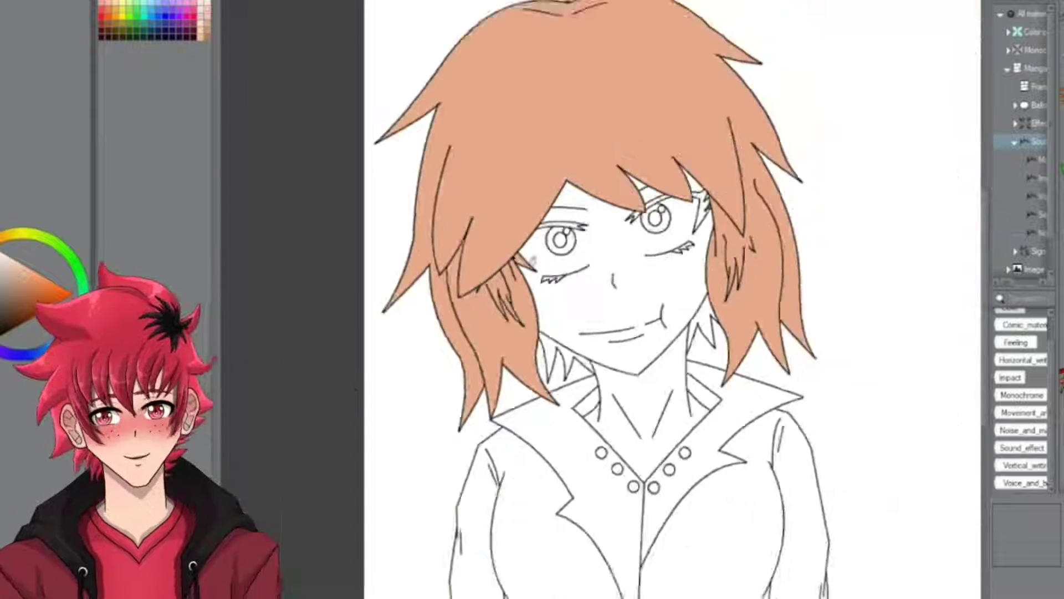
Fill the small hair tufts beside the neck and the two strands atop the head with the salmon orange
scroll(532, 260, up, 1)
scroll(564, 371, down, 3)
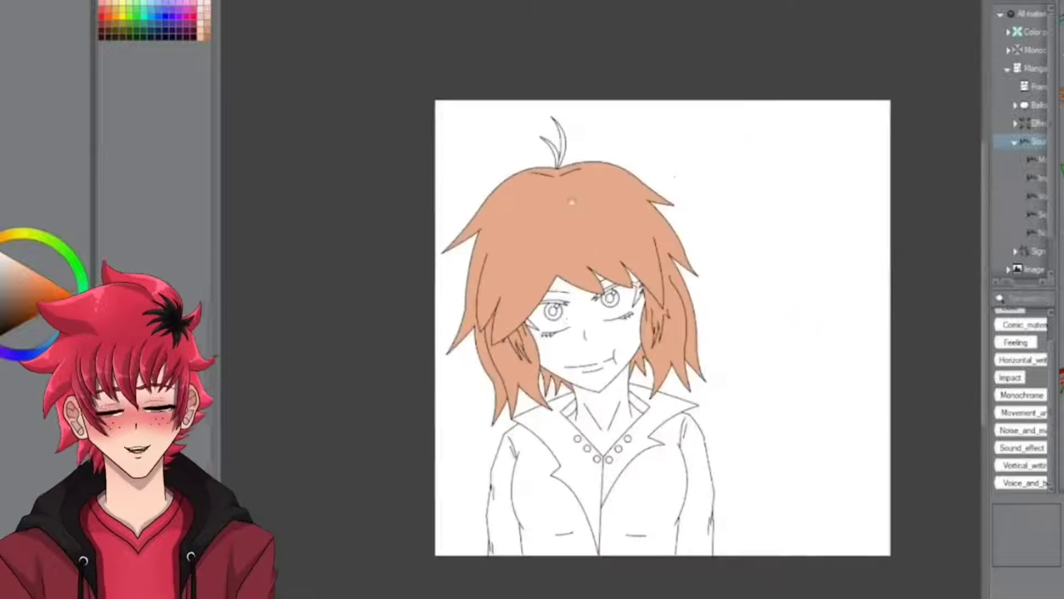
scroll(582, 310, up, 4)
scroll(610, 222, down, 4)
scroll(618, 201, up, 2)
scroll(700, 264, down, 1)
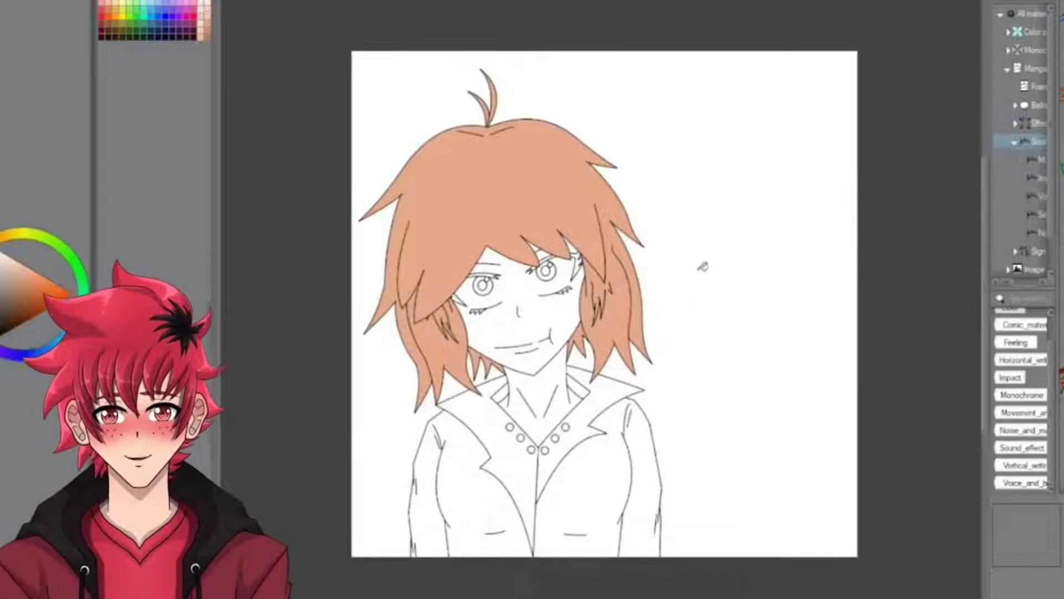
Paint the unfilled tips of the two strands atop the head with the hair colour, using a small brush
scroll(701, 263, up, 2)
scroll(698, 272, down, 1)
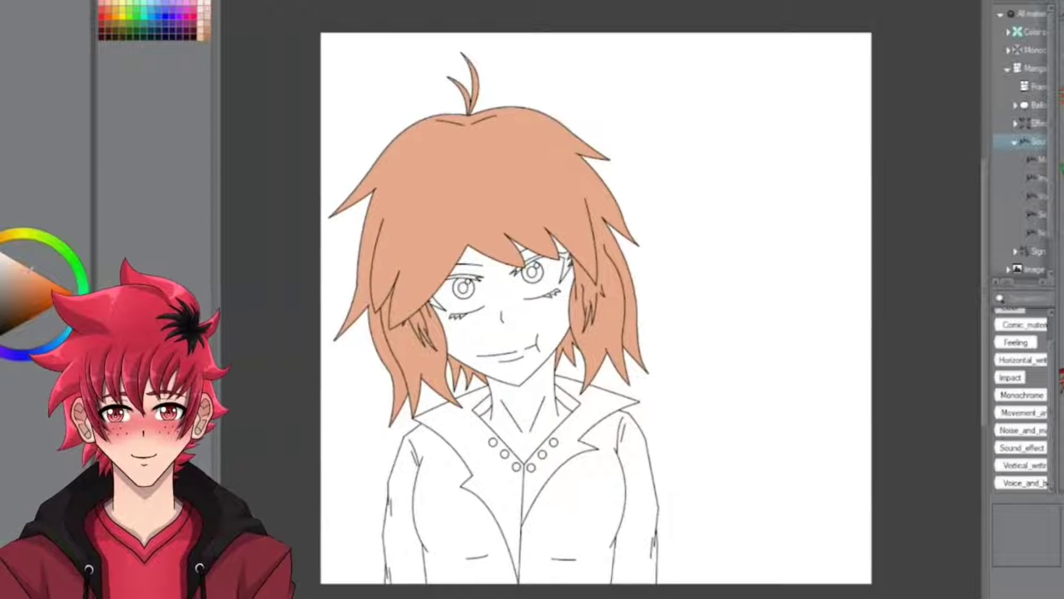
scroll(430, 191, up, 1)
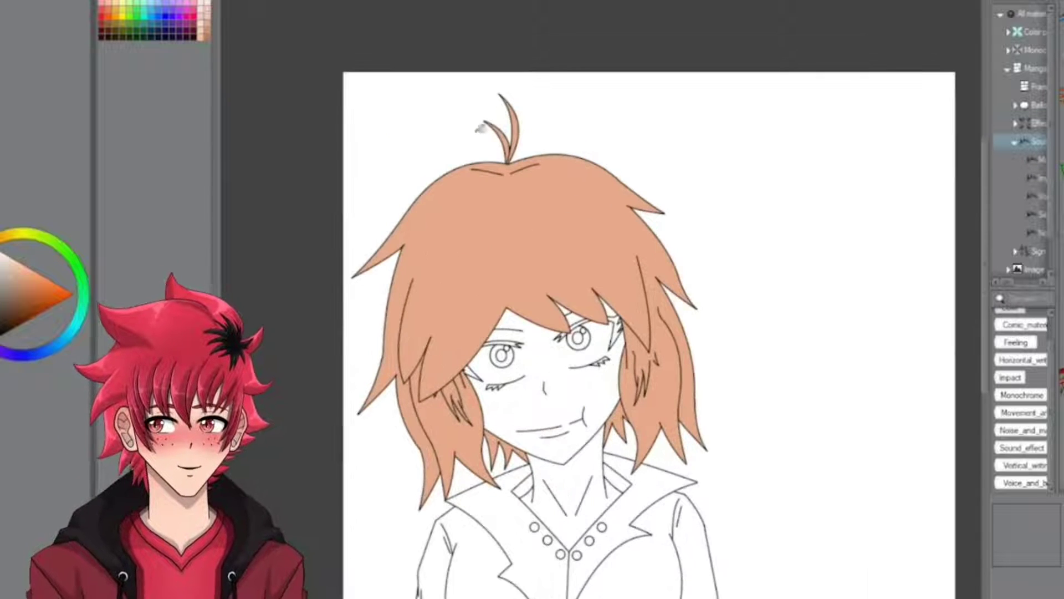
scroll(505, 130, up, 6)
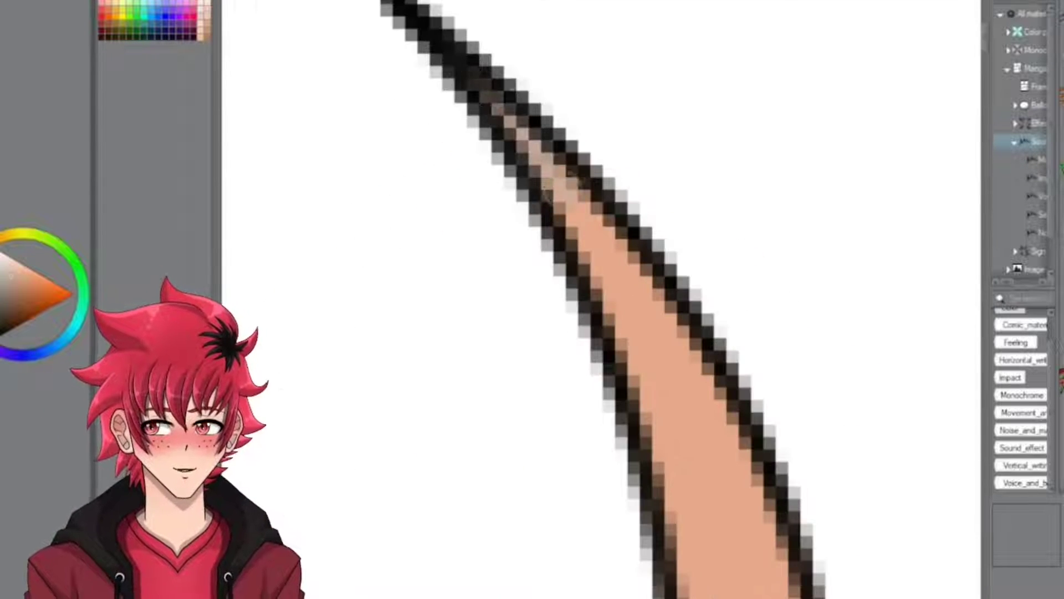
scroll(569, 211, down, 3)
scroll(483, 118, up, 3)
scroll(482, 119, down, 3)
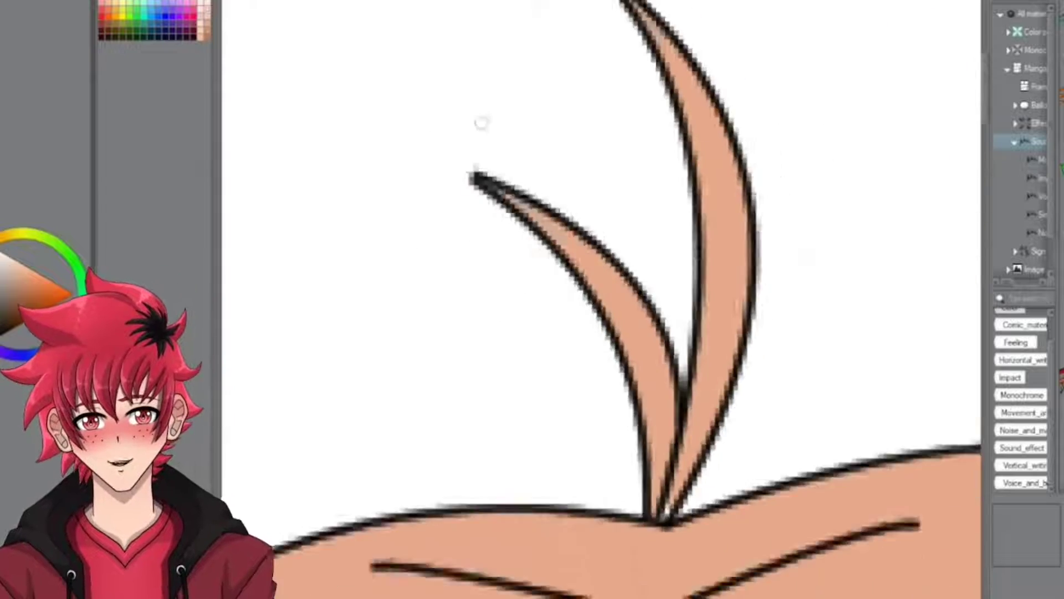
scroll(614, 251, up, 4)
scroll(613, 249, down, 4)
Touch up the unfilled gaps at the narrow points of the left-hand hair locks with the hair colour
scroll(495, 152, up, 5)
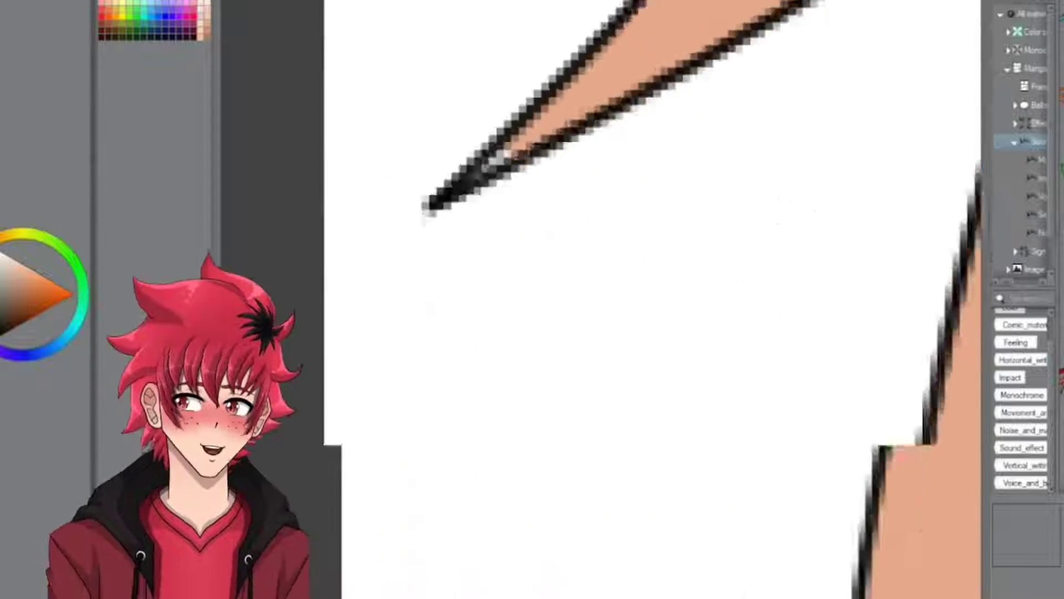
scroll(495, 152, down, 5)
scroll(700, 448, up, 4)
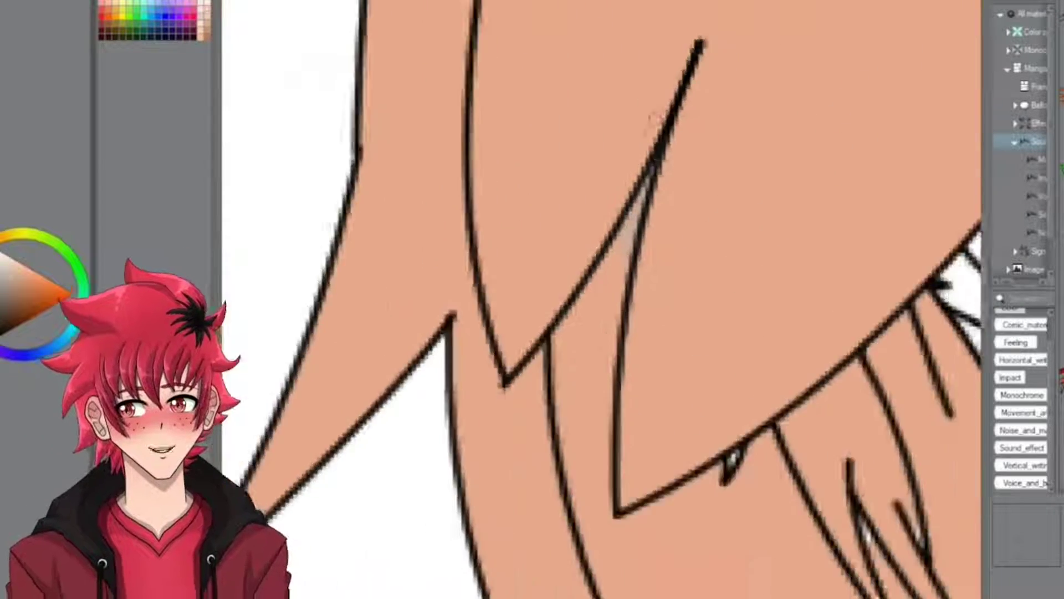
scroll(700, 448, down, 4)
scroll(668, 142, up, 4)
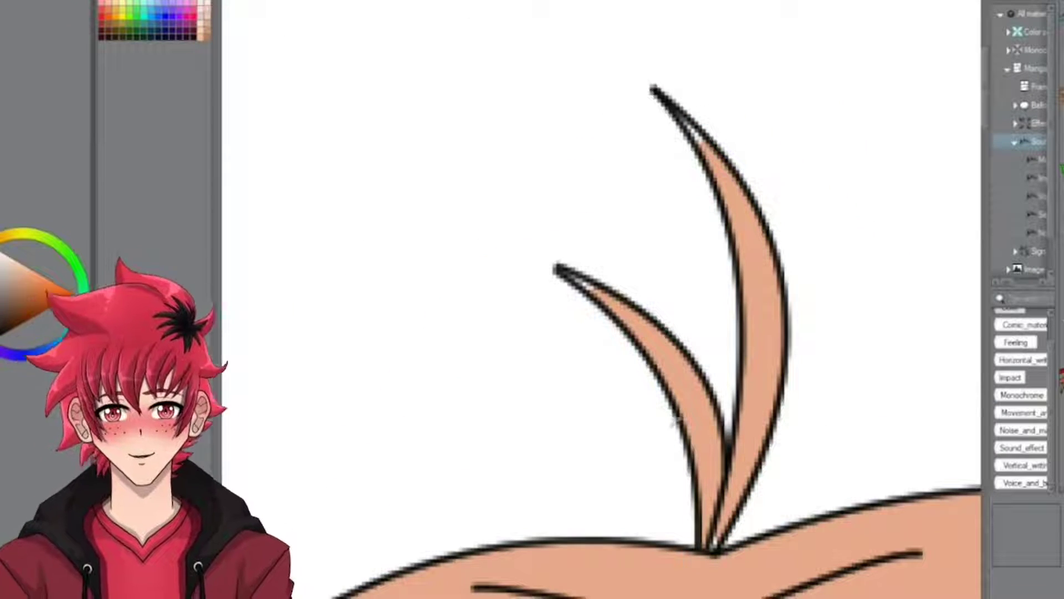
Paint over the remaining pale gaps at the tips and base of the two strands atop the head with the hair colour
scroll(646, 122, up, 4)
scroll(504, 266, down, 2)
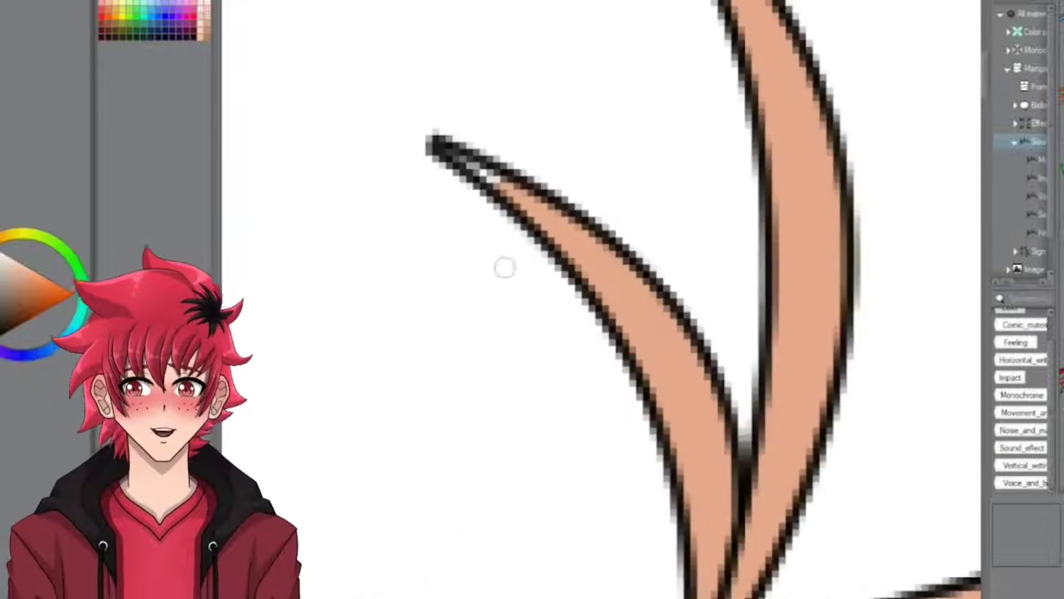
scroll(493, 147, up, 4)
scroll(493, 156, down, 4)
scroll(577, 316, up, 3)
scroll(577, 316, down, 3)
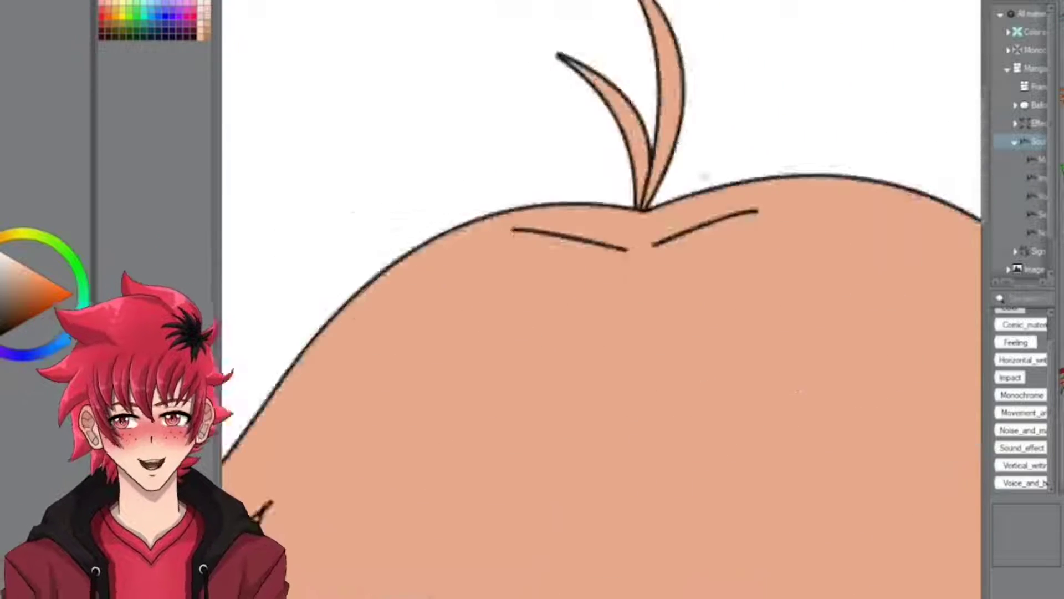
scroll(577, 316, up, 4)
Cover the white gaps where the left-hand fringe strands meet and at the outer lock's tip with the hair colour
scroll(577, 316, up, 4)
scroll(577, 316, down, 4)
scroll(577, 316, up, 5)
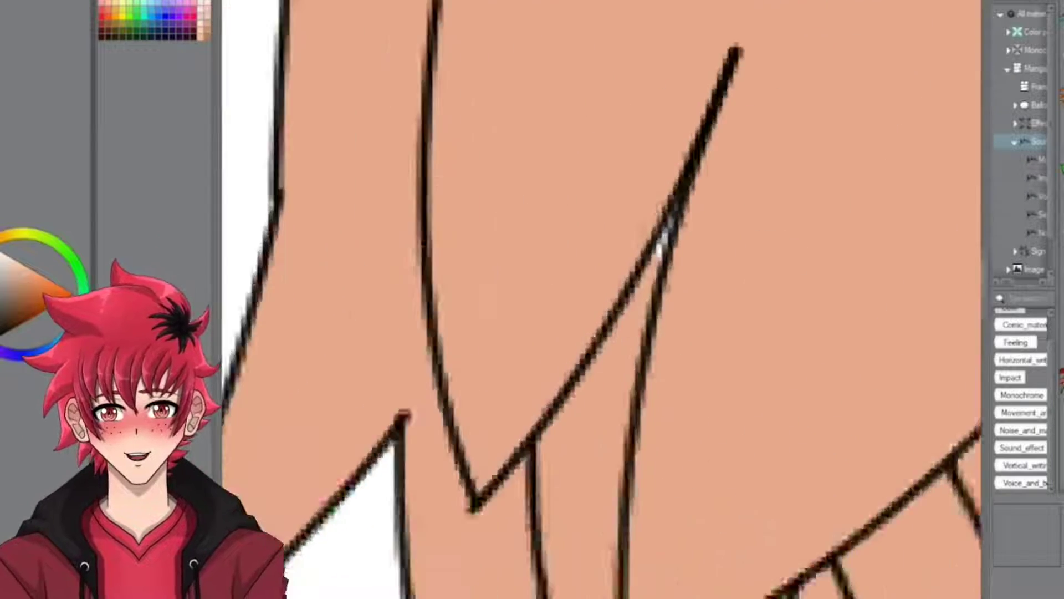
scroll(577, 316, down, 5)
scroll(577, 316, up, 5)
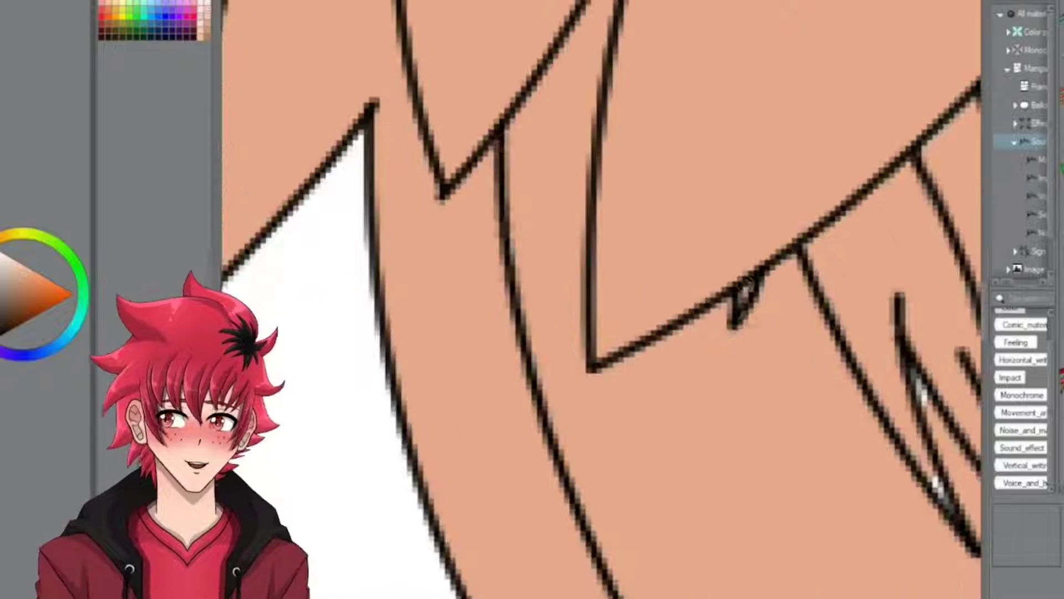
scroll(577, 316, down, 5)
scroll(577, 316, up, 4)
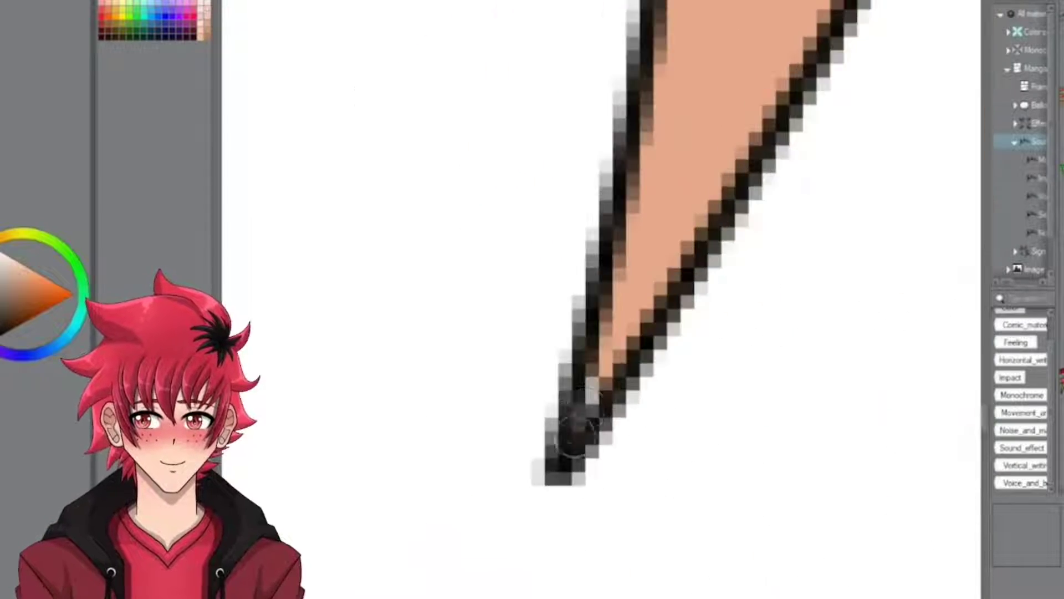
Touch up the pointed ends of the lower left-hand locks and the small tufts beside the neck with the hair colour
scroll(577, 316, down, 3)
scroll(576, 484, down, 3)
scroll(736, 439, up, 5)
scroll(783, 368, down, 5)
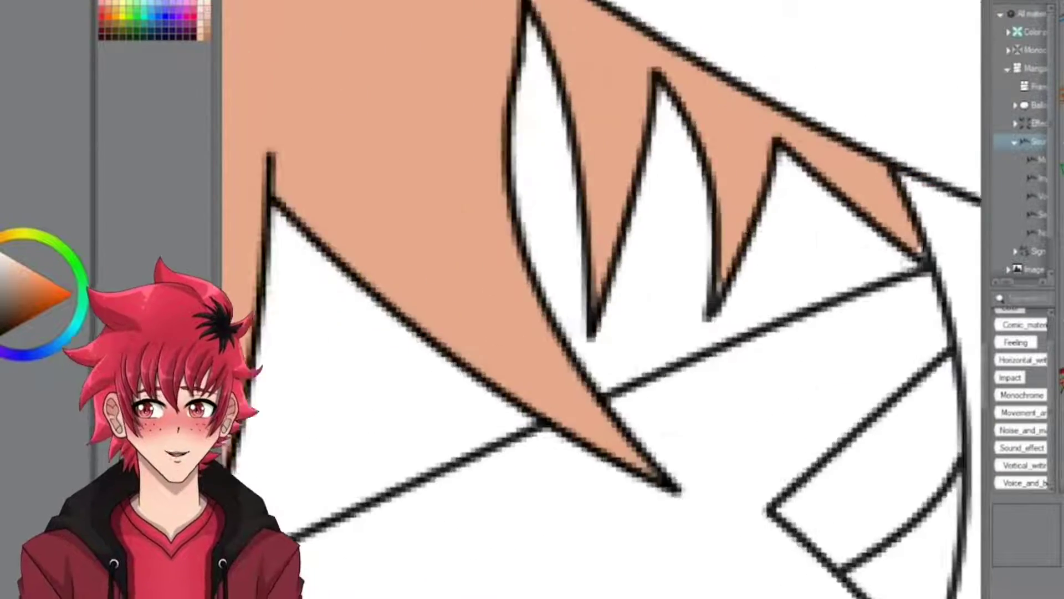
scroll(784, 368, up, 5)
scroll(602, 299, down, 5)
scroll(602, 299, up, 3)
scroll(601, 299, down, 3)
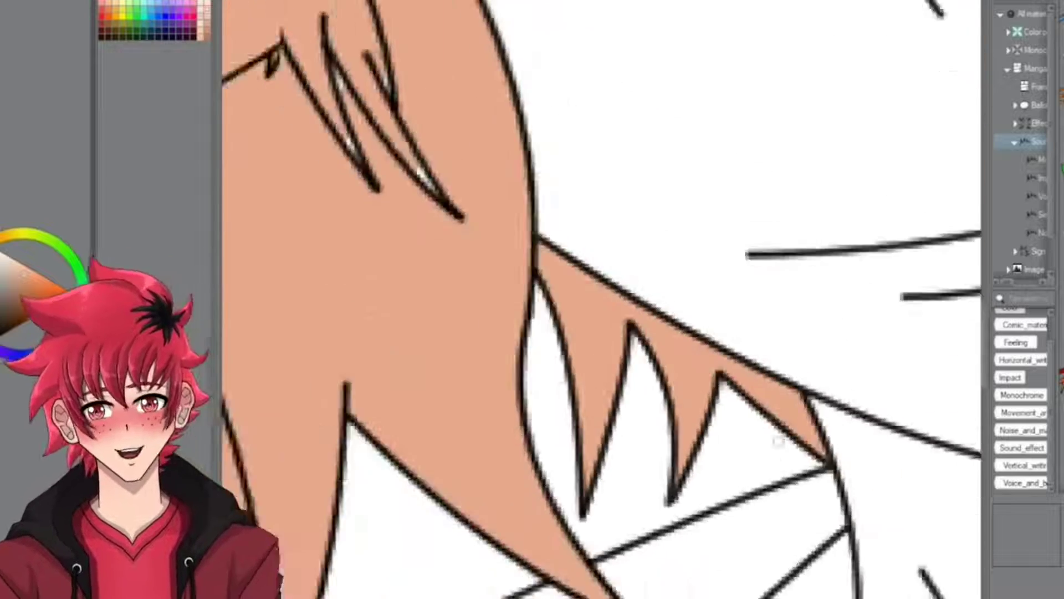
Paint over the white slivers in the thin strands below the left-hand eye with the hair colour, using brush size 15
scroll(602, 299, up, 3)
click(7, 17)
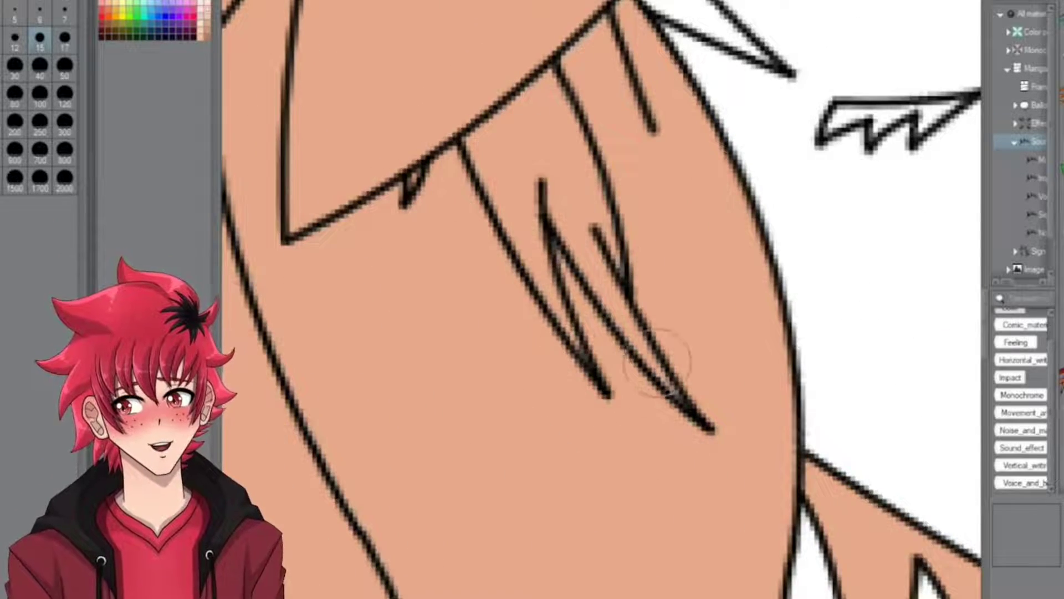
scroll(657, 363, down, 5)
scroll(658, 362, up, 5)
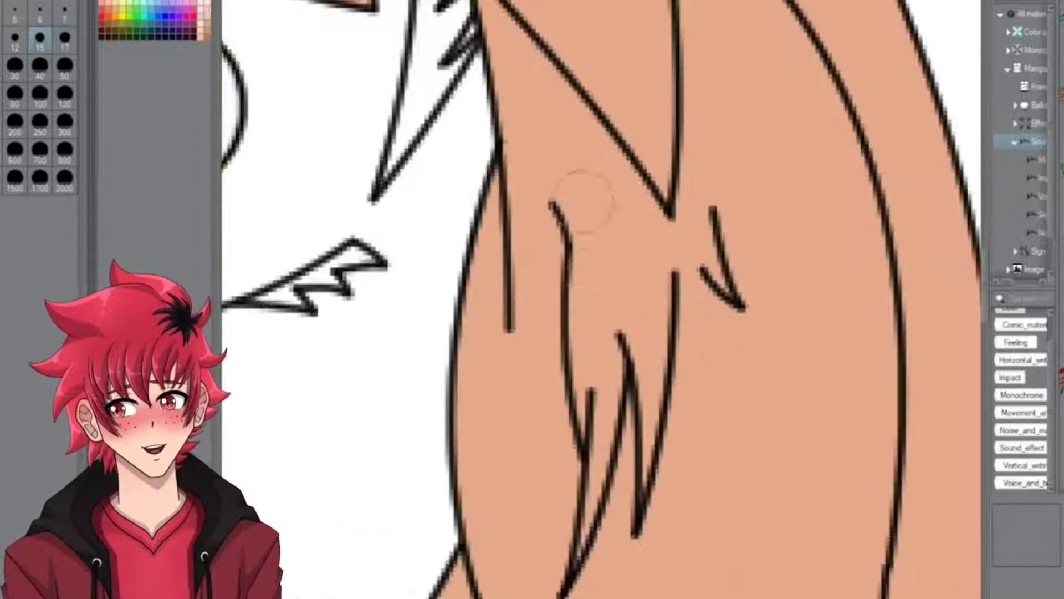
Reduce the brush to size 5 and fill the narrow gaps and tips of the lower right-hand hair locks
scroll(582, 200, down, 4)
scroll(582, 201, up, 8)
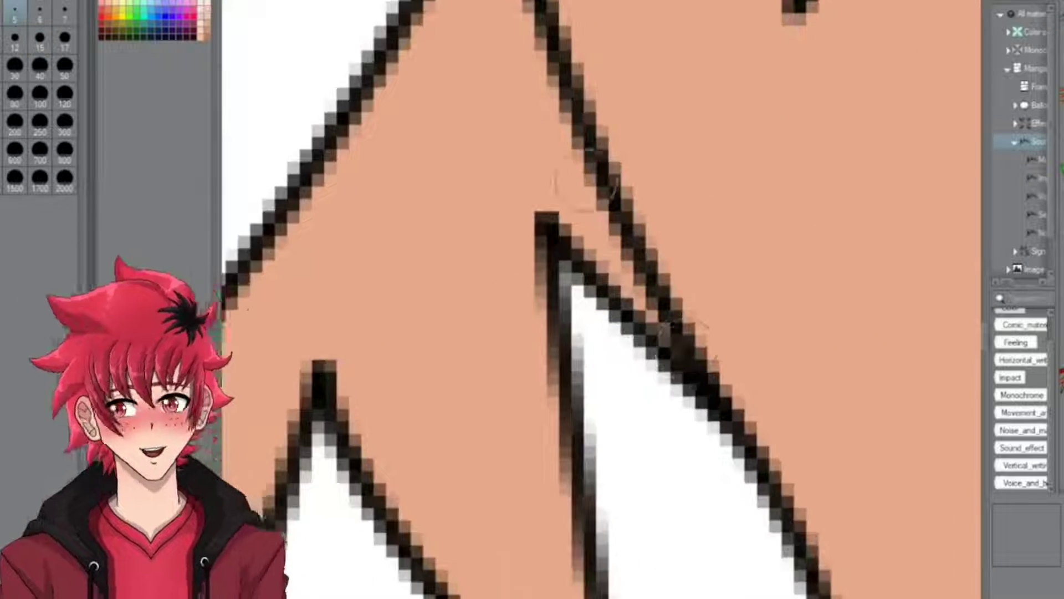
scroll(582, 200, down, 3)
scroll(602, 297, up, 2)
scroll(554, 333, down, 3)
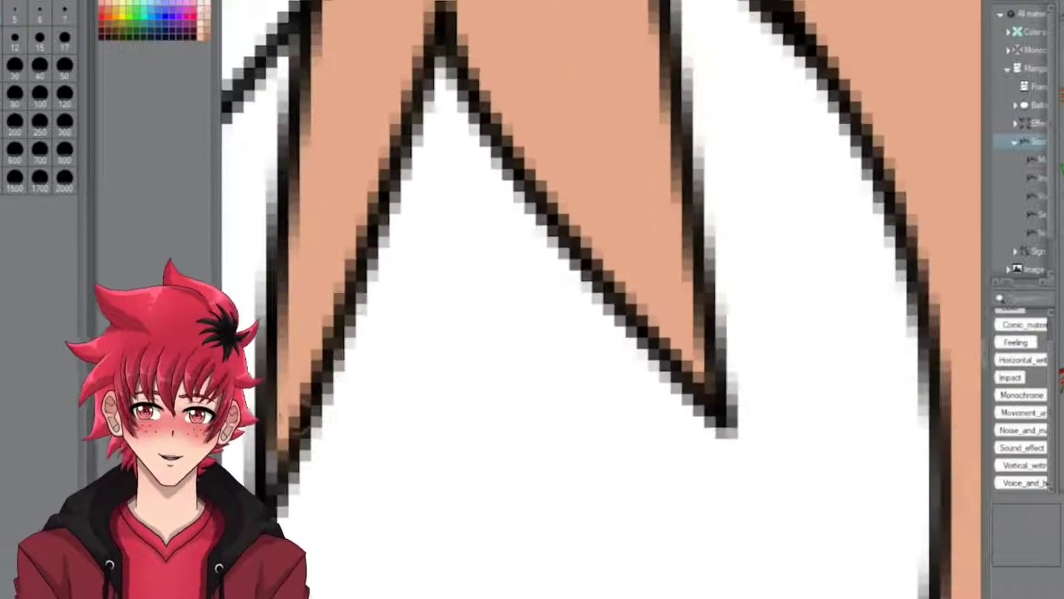
scroll(441, 428, up, 4)
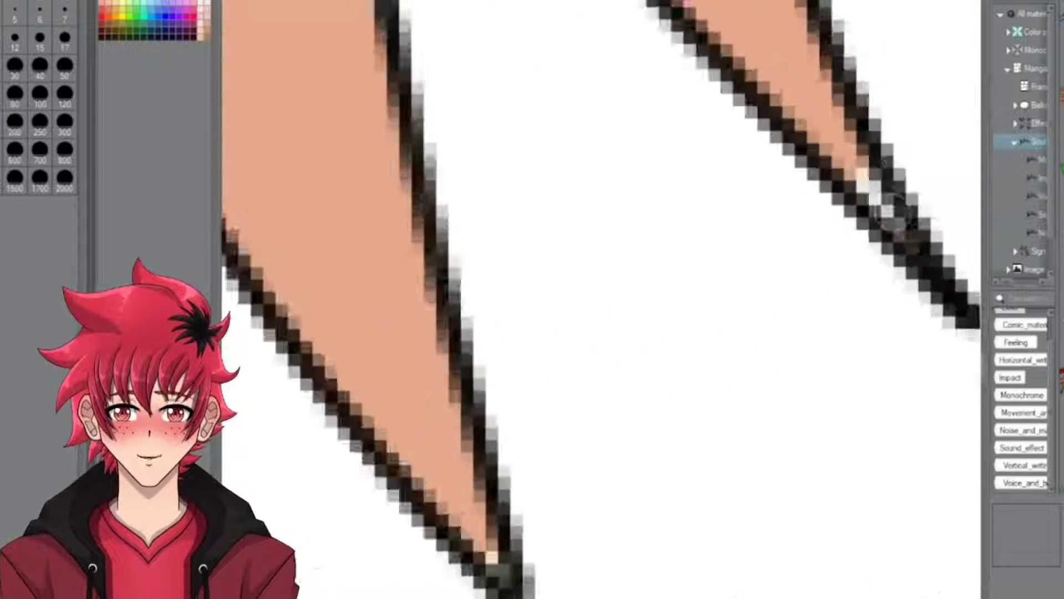
Touch up the unfilled points of the outer right-hand hair spikes with the hair colour
scroll(622, 404, down, 5)
scroll(591, 509, up, 5)
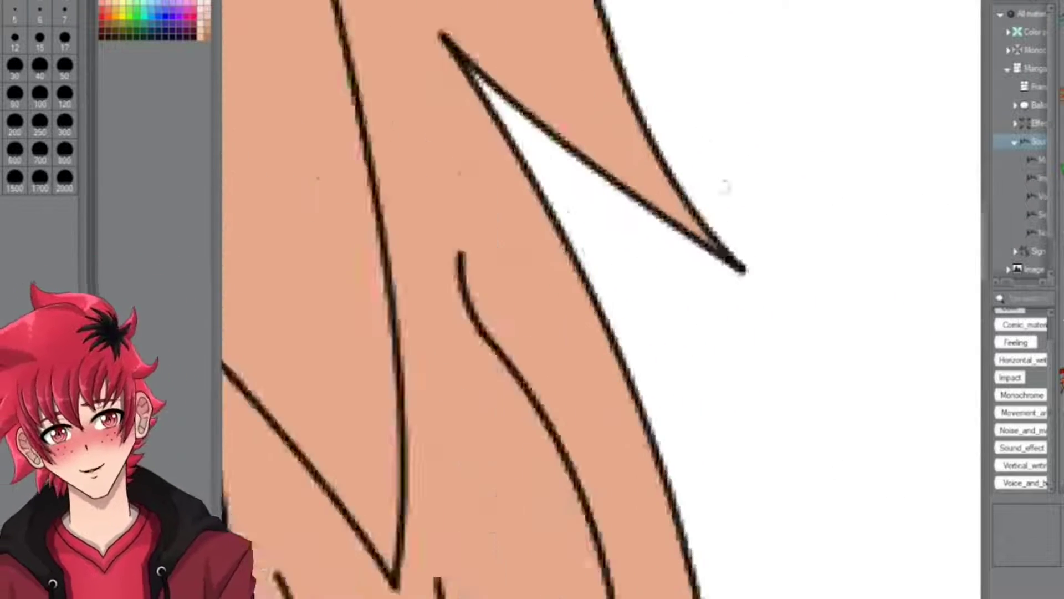
scroll(606, 120, down, 8)
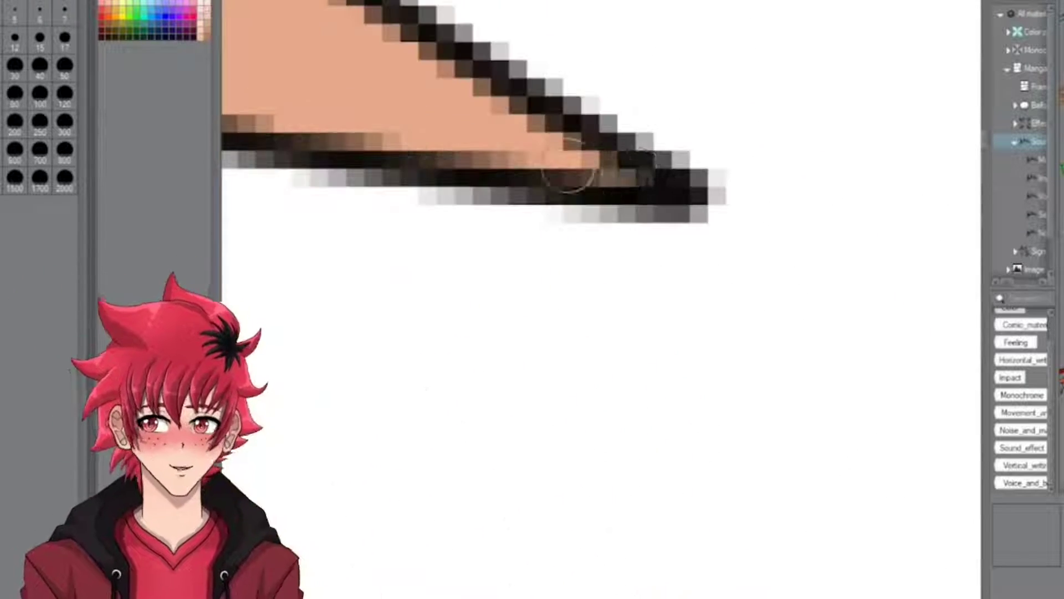
scroll(344, 400, up, 3)
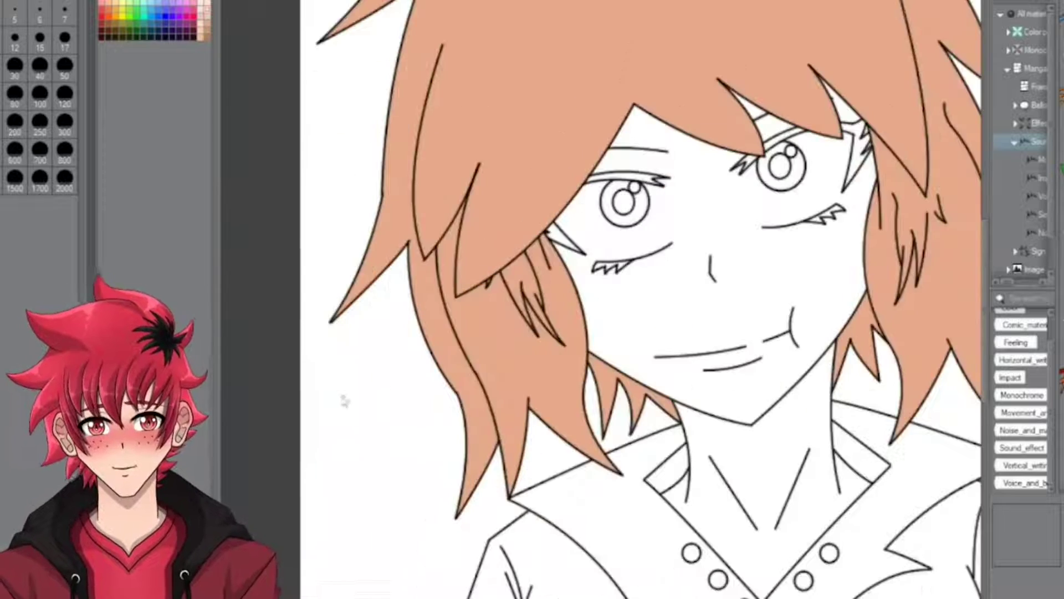
Fill the upper and outer eyelash shapes of both eyes with black
scroll(853, 166, up, 3)
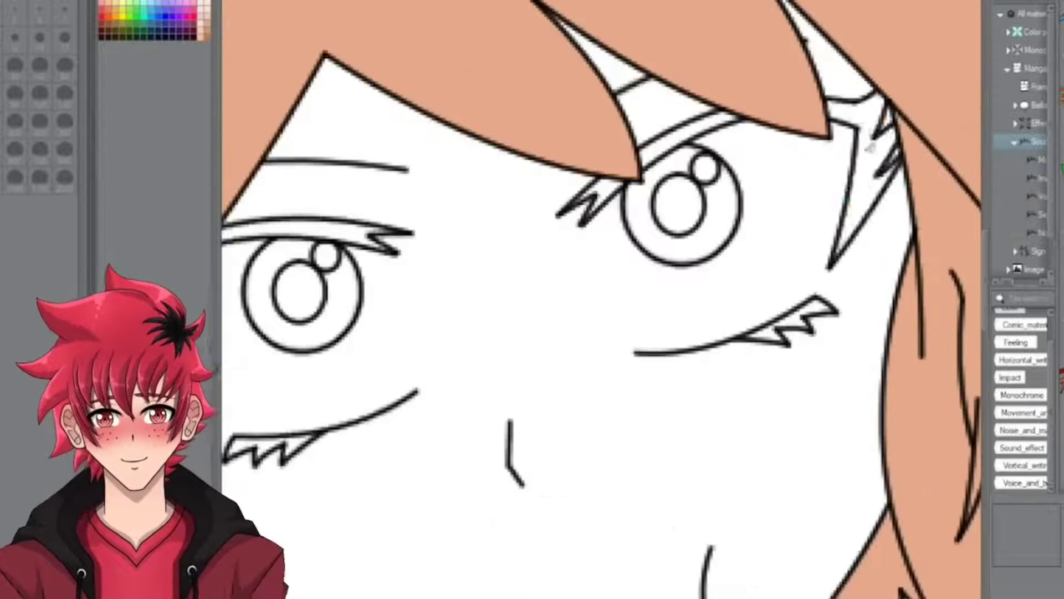
drag(865, 111, 643, 167)
scroll(660, 179, up, 3)
scroll(659, 178, down, 3)
drag(239, 453, 428, 323)
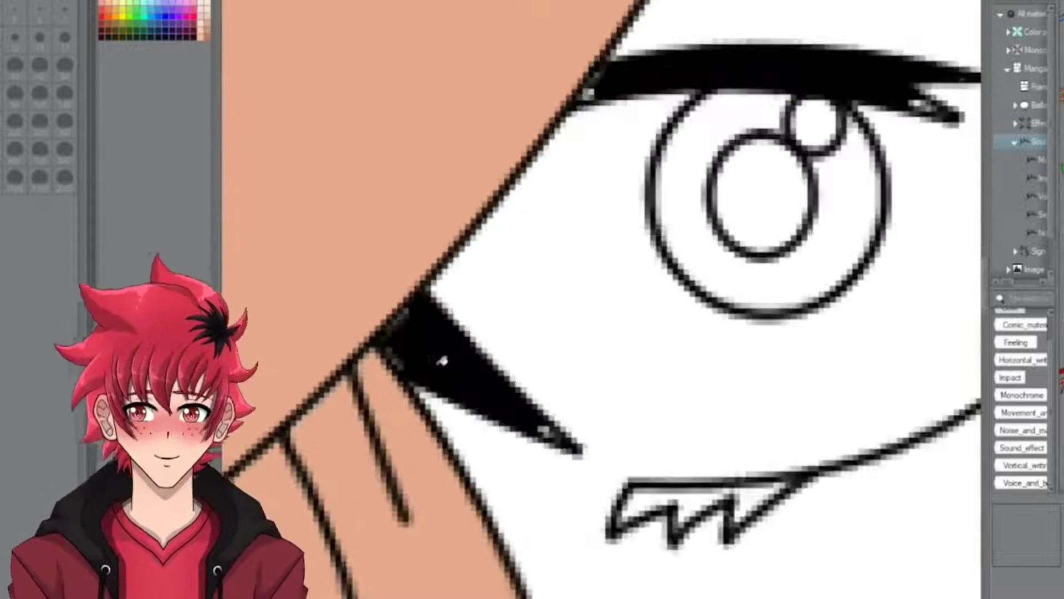
Paint over the white specks in the left-hand eye's outer lash with black, up to the hair outline
scroll(428, 323, up, 5)
scroll(499, 226, down, 3)
scroll(444, 211, up, 3)
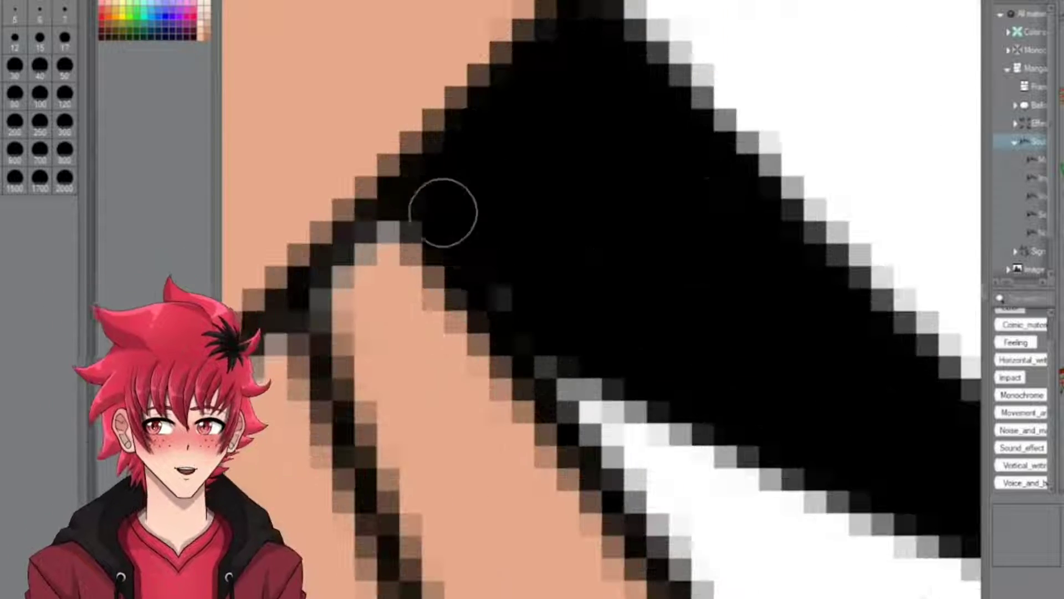
scroll(724, 380, down, 3)
scroll(715, 329, up, 4)
scroll(715, 329, down, 4)
Touch up the gaps at both ends of the left-hand eye's upper lash with black
scroll(471, 208, up, 3)
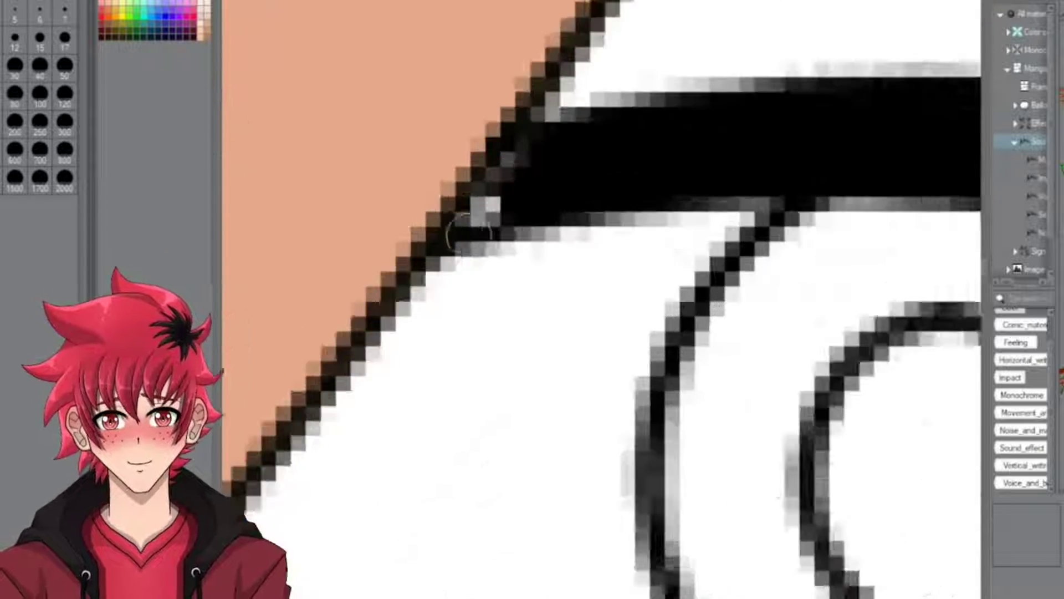
scroll(457, 223, down, 3)
scroll(741, 188, up, 4)
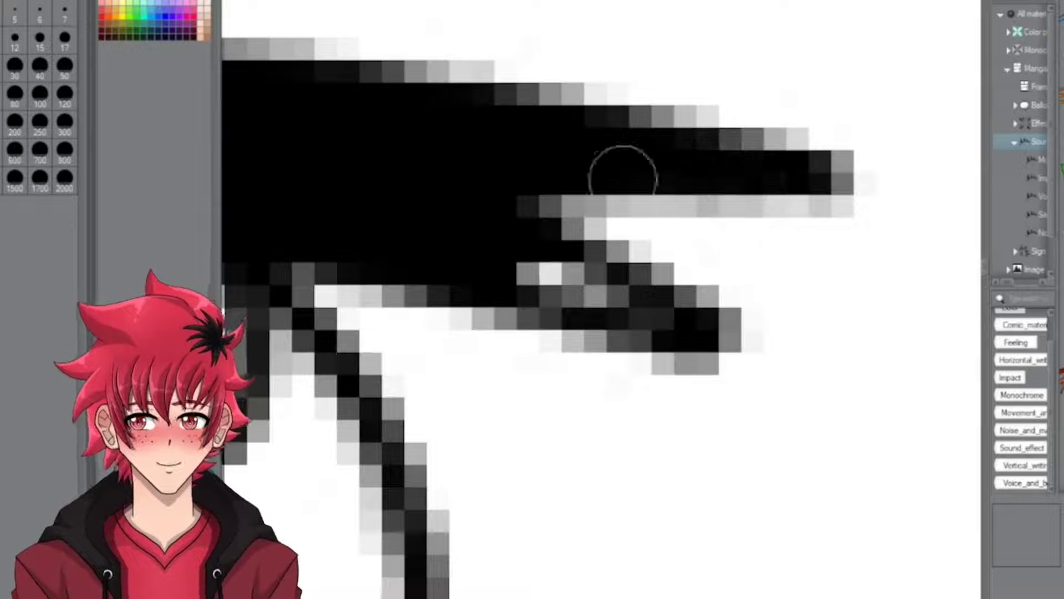
scroll(585, 291, down, 4)
scroll(584, 157, down, 2)
Fill the lower lashes of the left-hand eye with black and cover the gaps in their points
scroll(321, 444, up, 2)
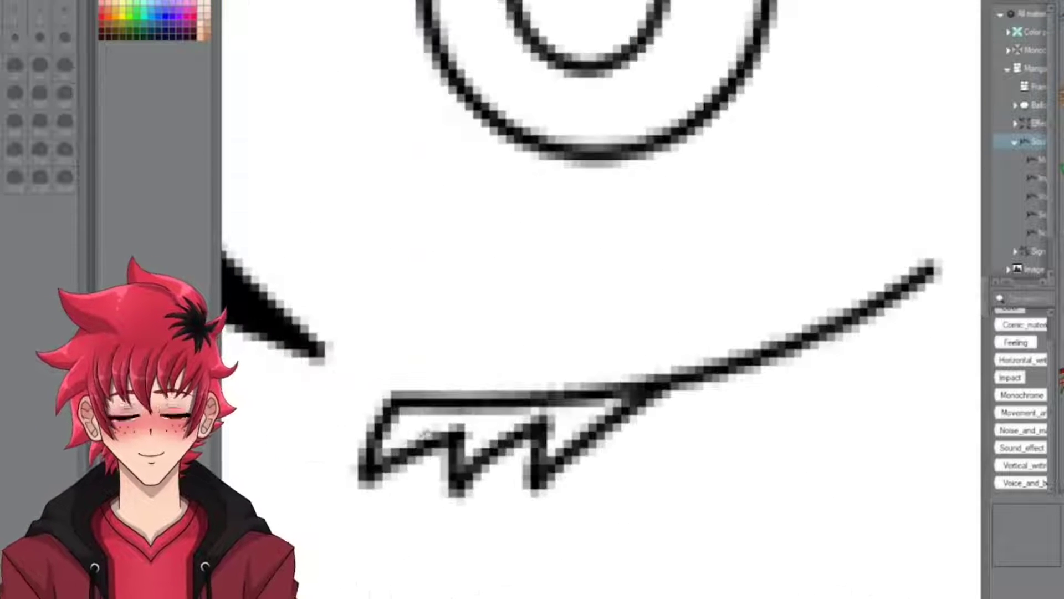
scroll(320, 444, up, 4)
scroll(658, 391, up, 2)
scroll(697, 388, down, 4)
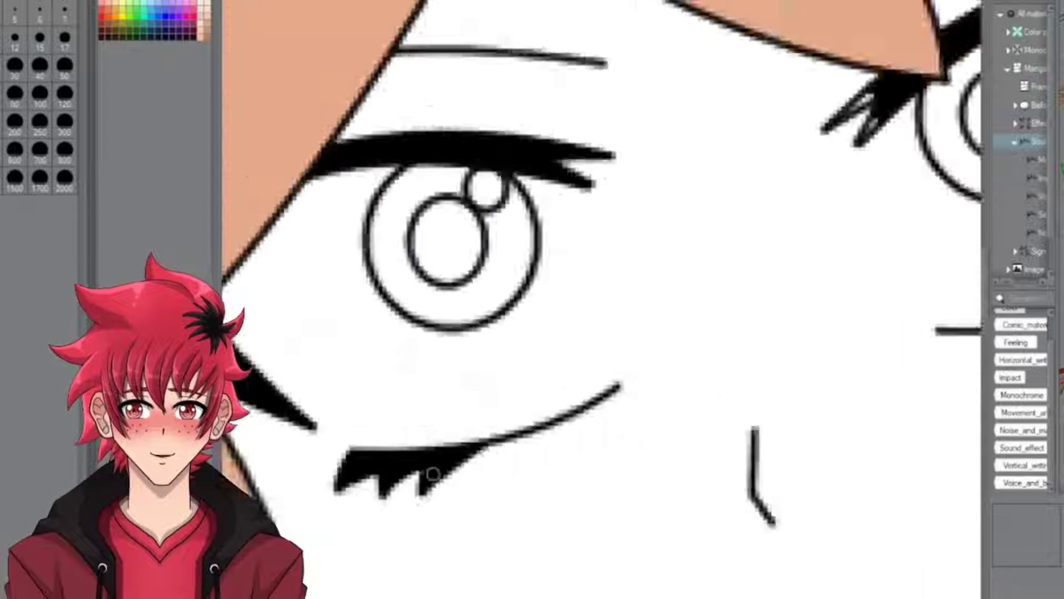
scroll(415, 474, up, 4)
scroll(414, 474, down, 4)
Fill the lower lashes of the right-hand eye with black
scroll(449, 316, up, 2)
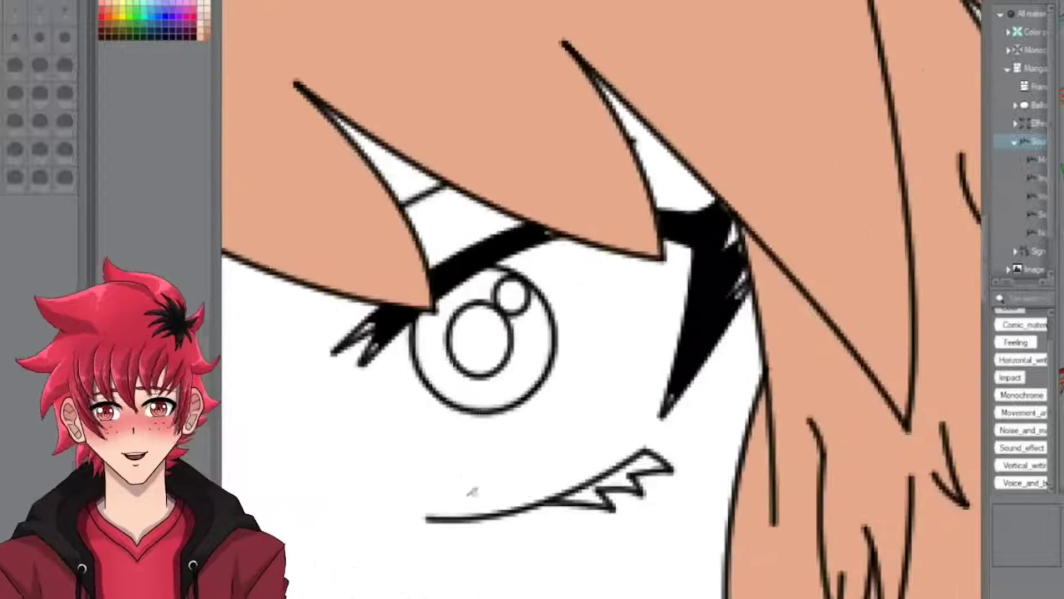
scroll(472, 487, up, 2)
scroll(473, 488, down, 1)
scroll(672, 421, up, 3)
scroll(705, 276, down, 2)
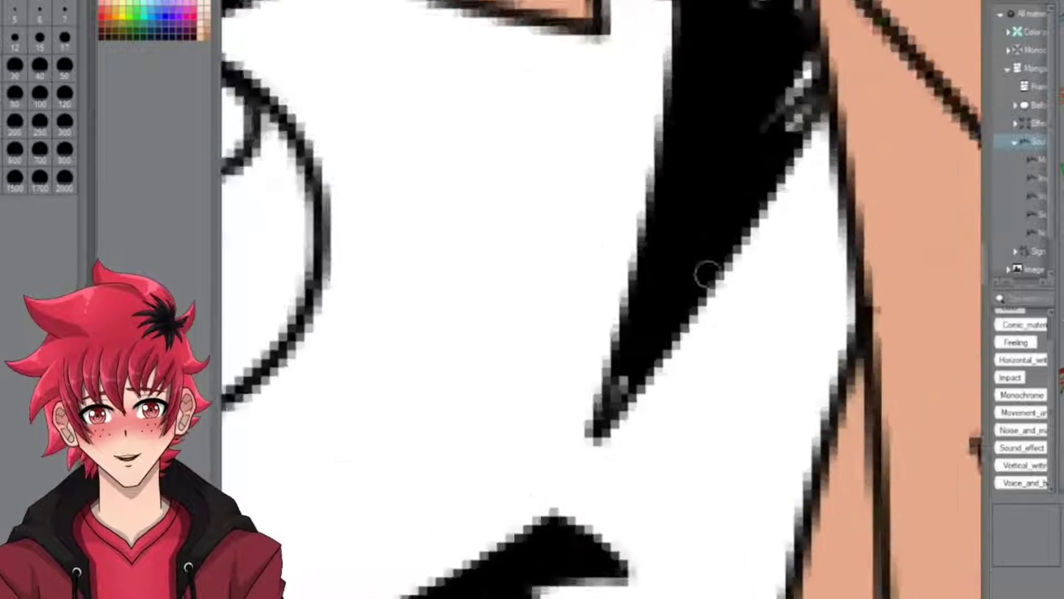
Touch up the stray gaps in the right-hand eye's outer lash with black, along its tip and the hair edge
scroll(638, 323, up, 2)
scroll(638, 323, down, 1)
scroll(677, 299, up, 1)
scroll(677, 300, up, 1)
scroll(677, 299, down, 1)
scroll(623, 268, up, 1)
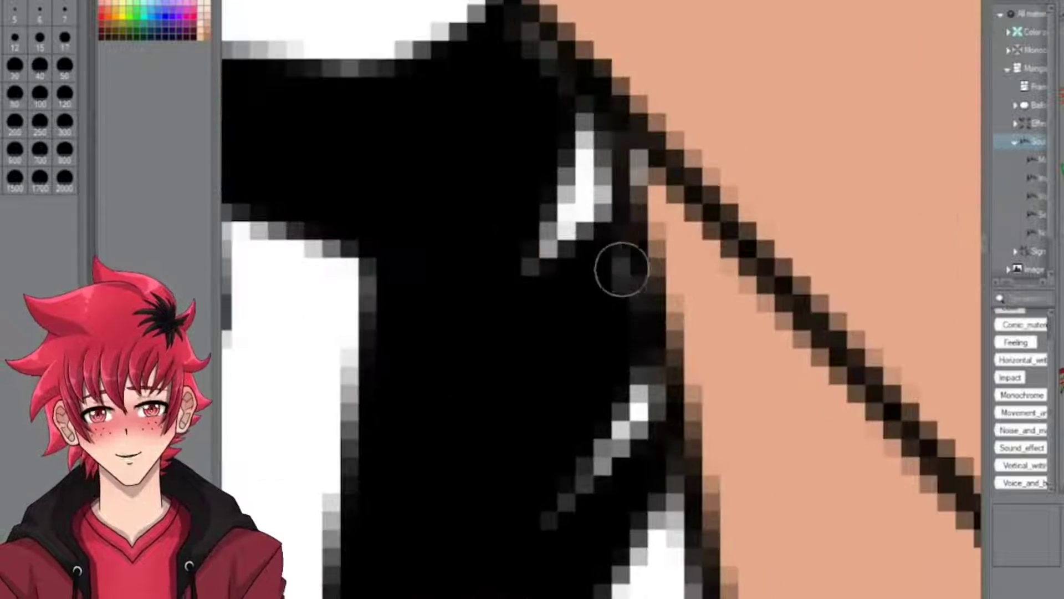
scroll(622, 268, up, 1)
scroll(544, 281, down, 1)
scroll(470, 185, up, 1)
scroll(689, 242, down, 1)
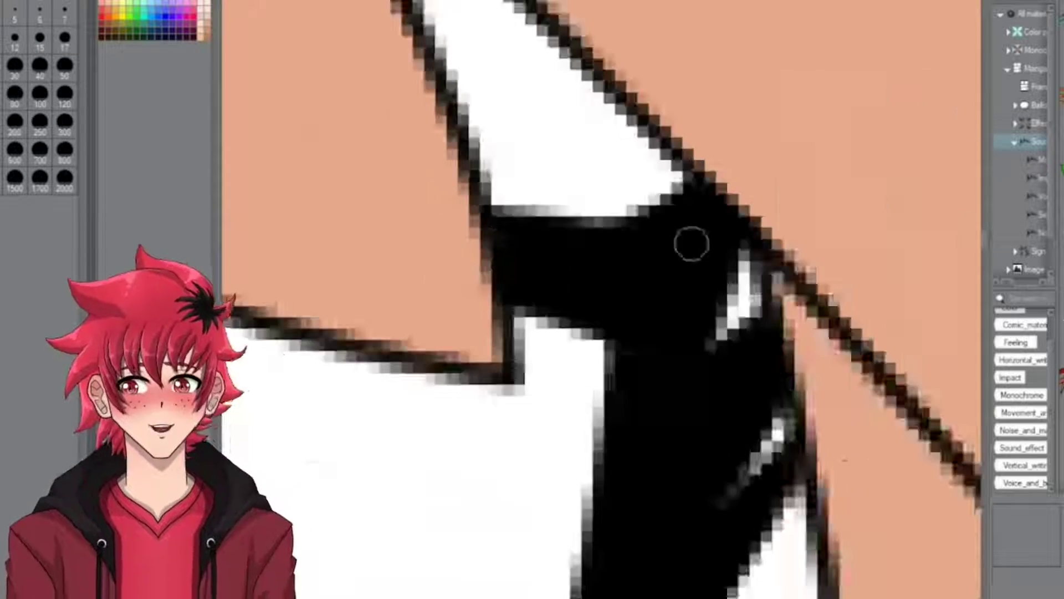
Paint the gaps in the right-hand eye's inner lash points black
scroll(669, 244, up, 1)
scroll(669, 243, up, 1)
scroll(646, 261, down, 1)
scroll(511, 304, up, 1)
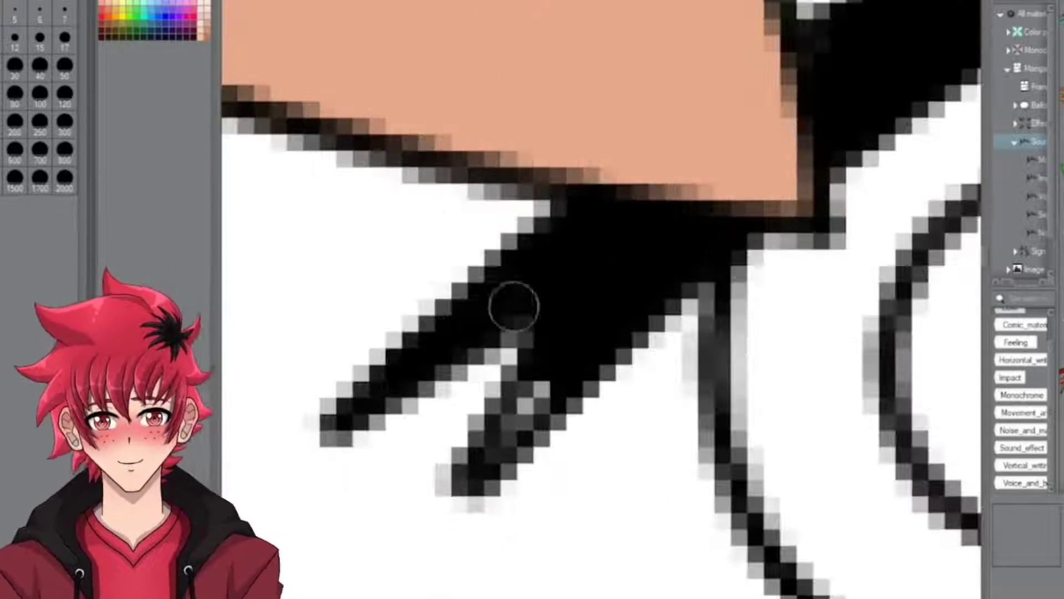
scroll(558, 353, down, 1)
scroll(658, 171, up, 1)
scroll(658, 171, down, 2)
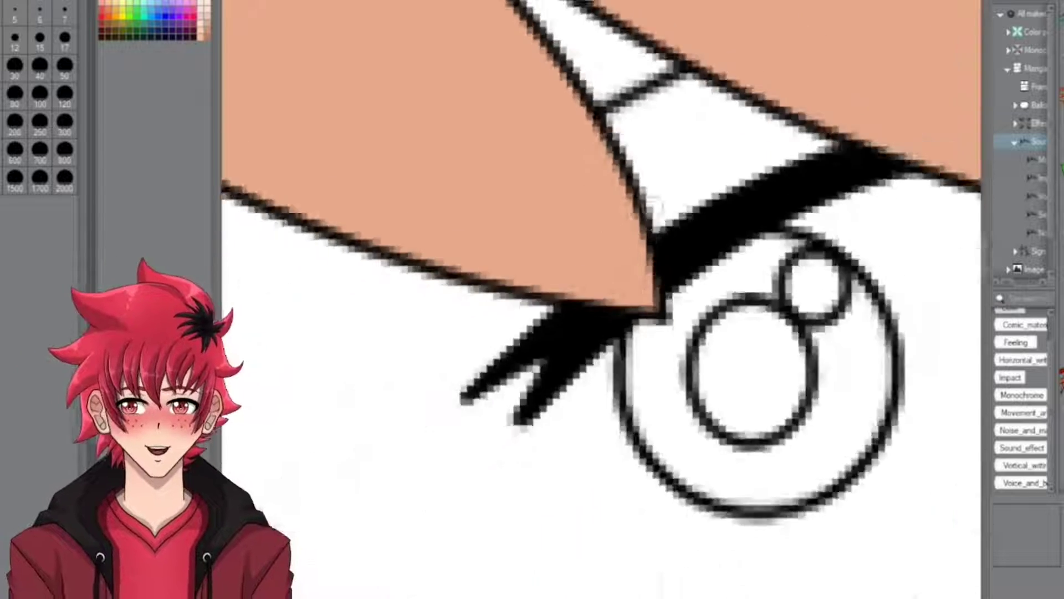
scroll(670, 299, down, 1)
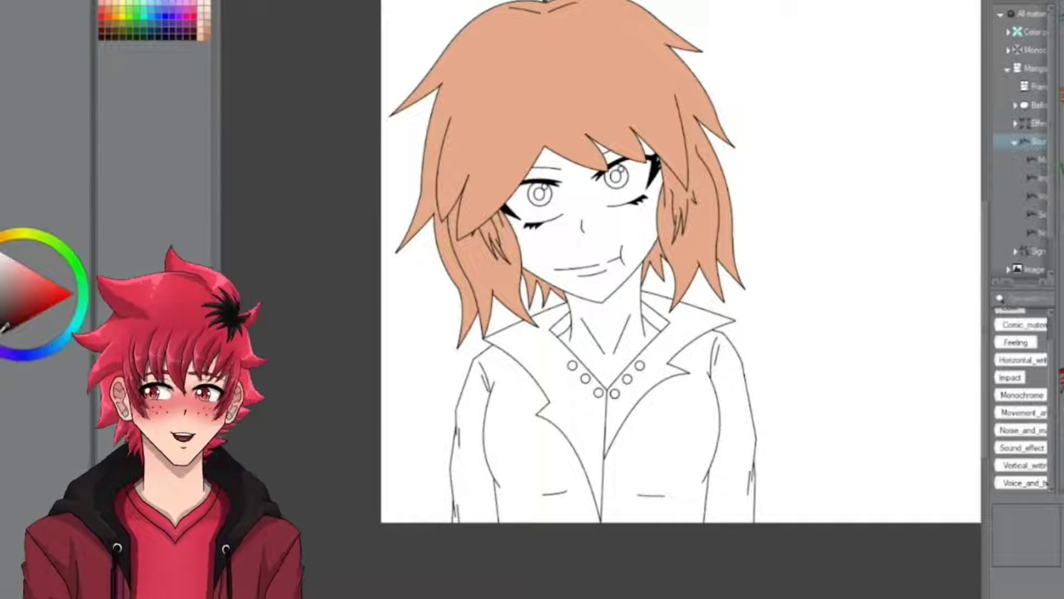
Undo the first fill attempt, and fill both sides of the jacket and its sleeves with a near-black red shade
scroll(589, 500, up, 1)
click(589, 501)
key(ctrl+z)
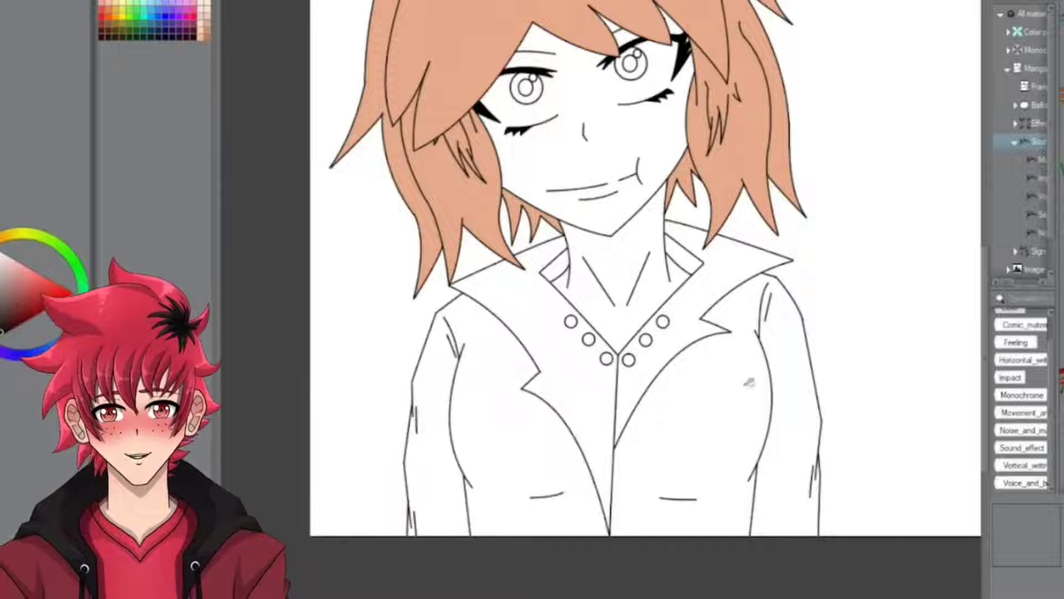
click(502, 419)
click(684, 434)
scroll(589, 495, down, 1)
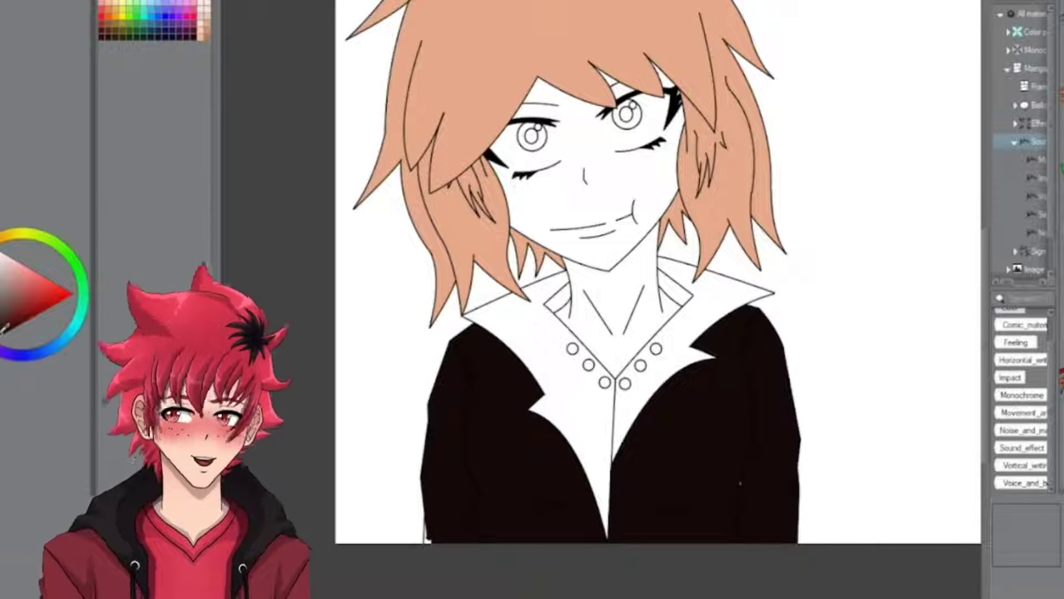
Try pure black and other dark tones on the jacket, and refill both sides and sleeves with a darker near-black shade
scroll(448, 522, up, 3)
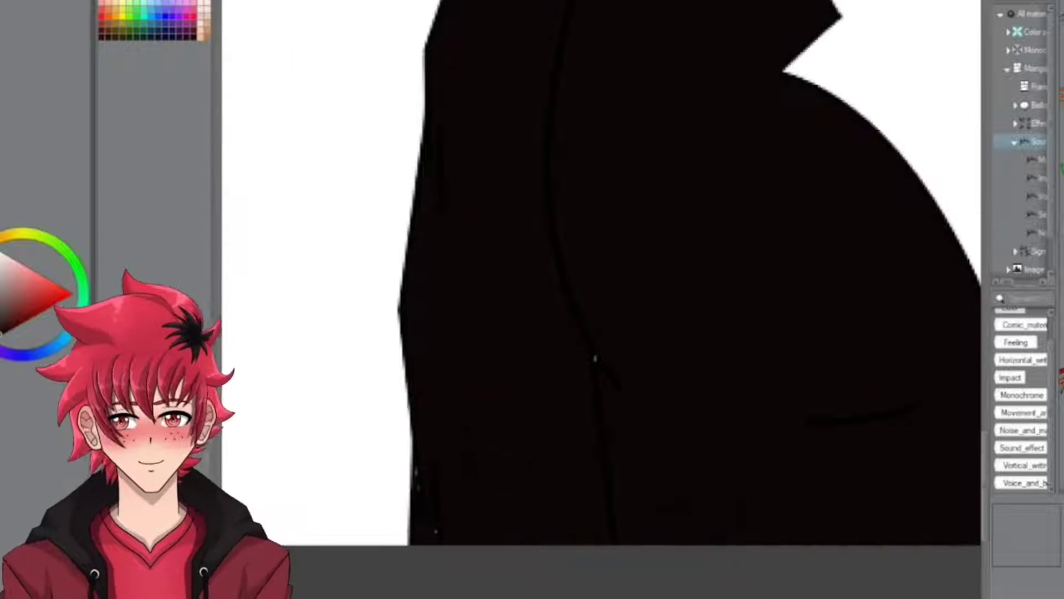
scroll(595, 359, down, 4)
scroll(620, 407, up, 1)
scroll(620, 406, down, 1)
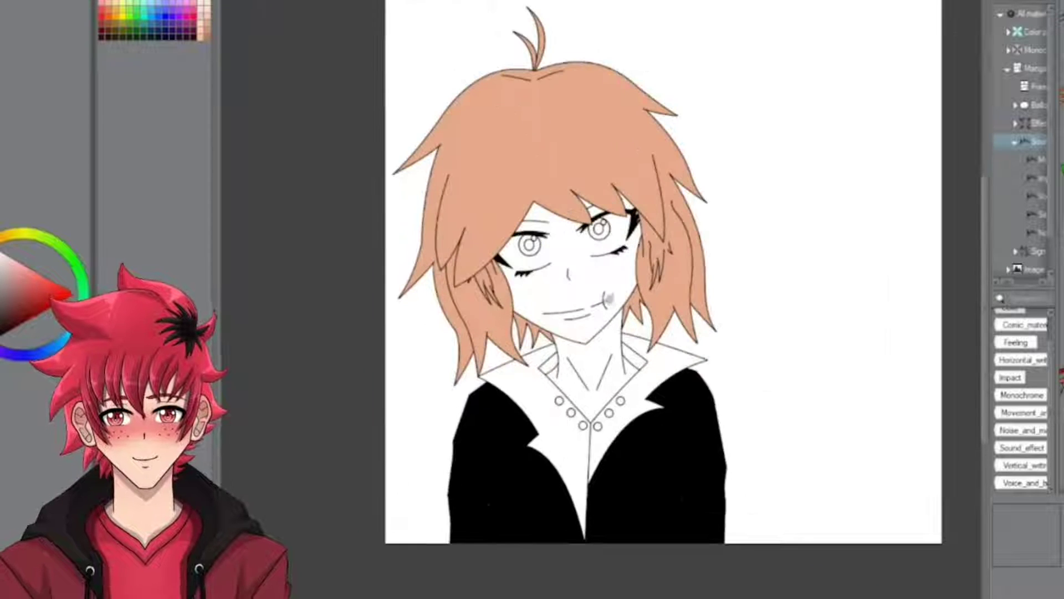
scroll(30, 60, down, 3)
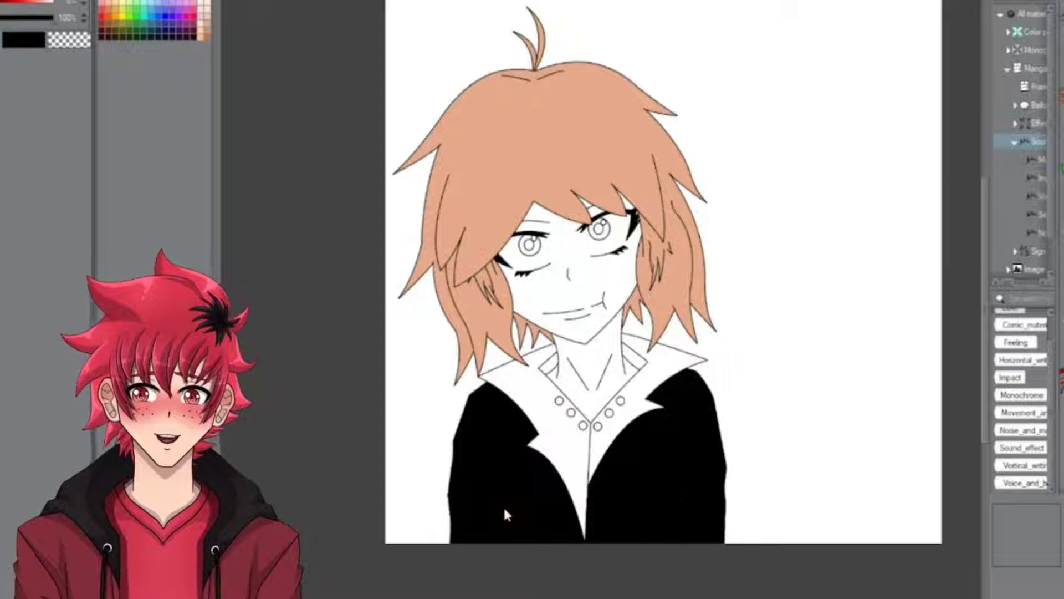
scroll(44, 166, up, 3)
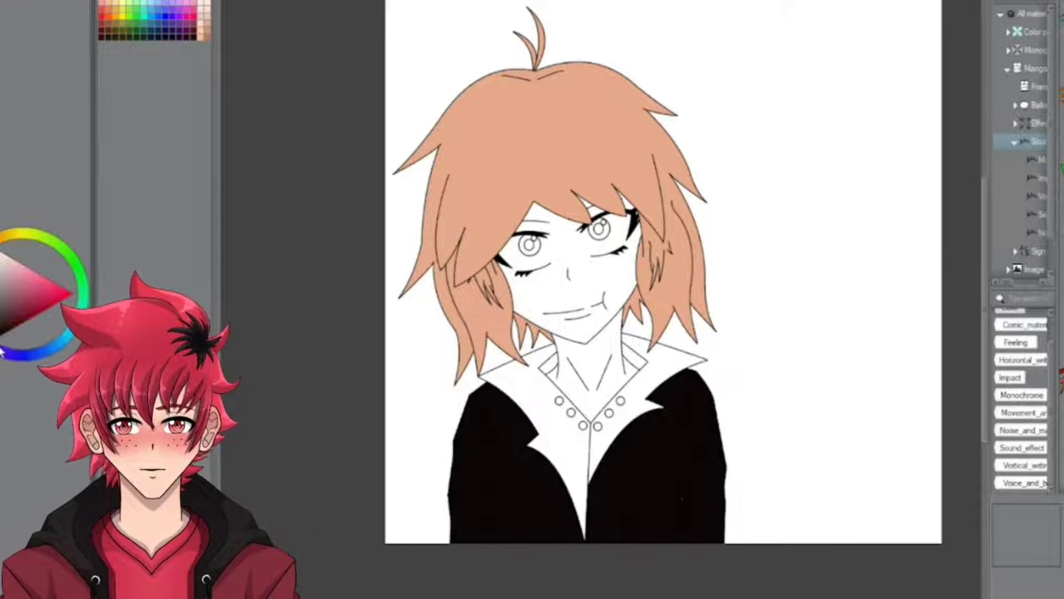
scroll(523, 523, up, 4)
scroll(506, 501, down, 3)
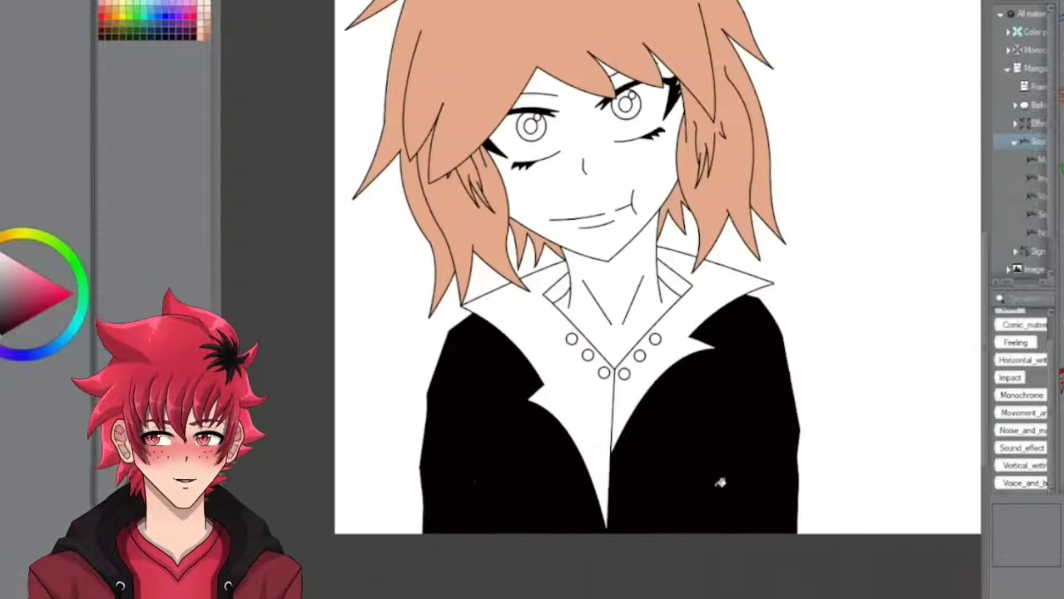
scroll(508, 458, down, 3)
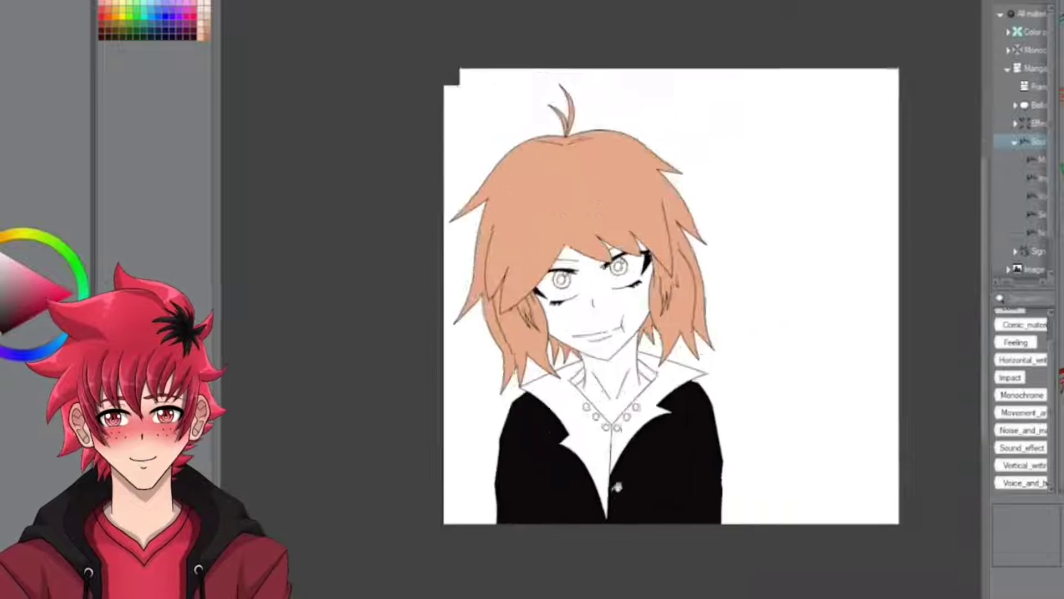
scroll(477, 494, up, 1)
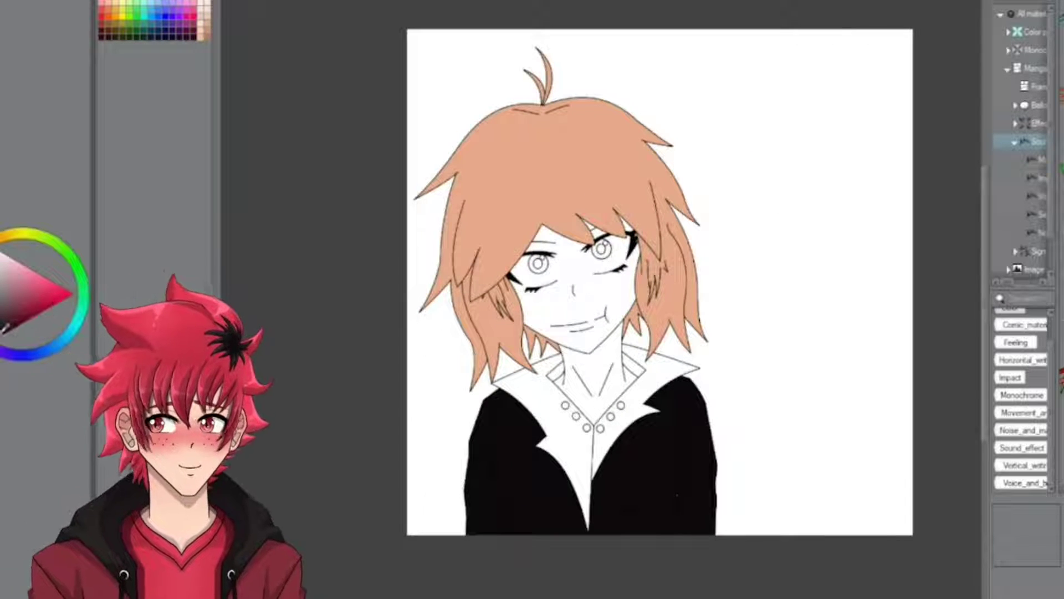
Touch up the leftover gaps where the jacket's sleeve folds meet and along the lower sleeve edge with the near-black shade
scroll(556, 502, up, 1)
scroll(748, 556, up, 4)
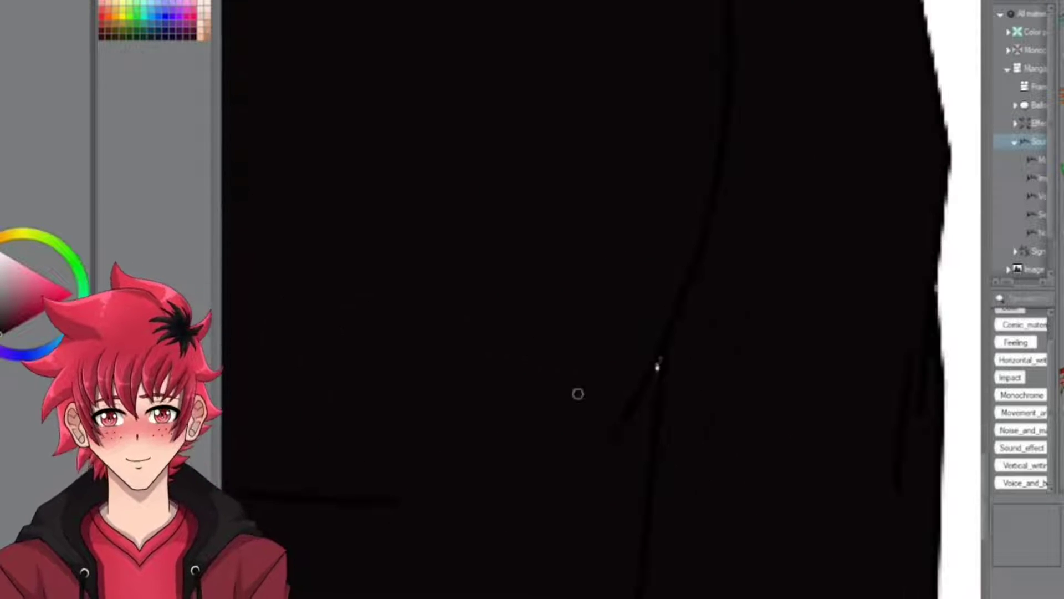
scroll(672, 335, up, 1)
scroll(696, 422, down, 3)
scroll(561, 283, up, 4)
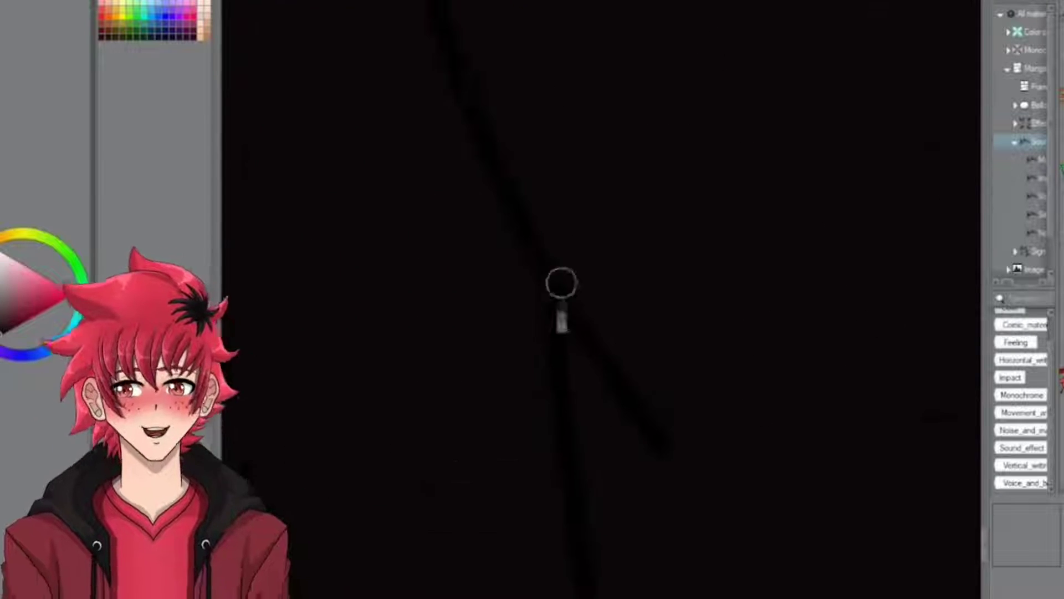
scroll(565, 322, down, 3)
scroll(432, 304, up, 2)
scroll(488, 527, down, 1)
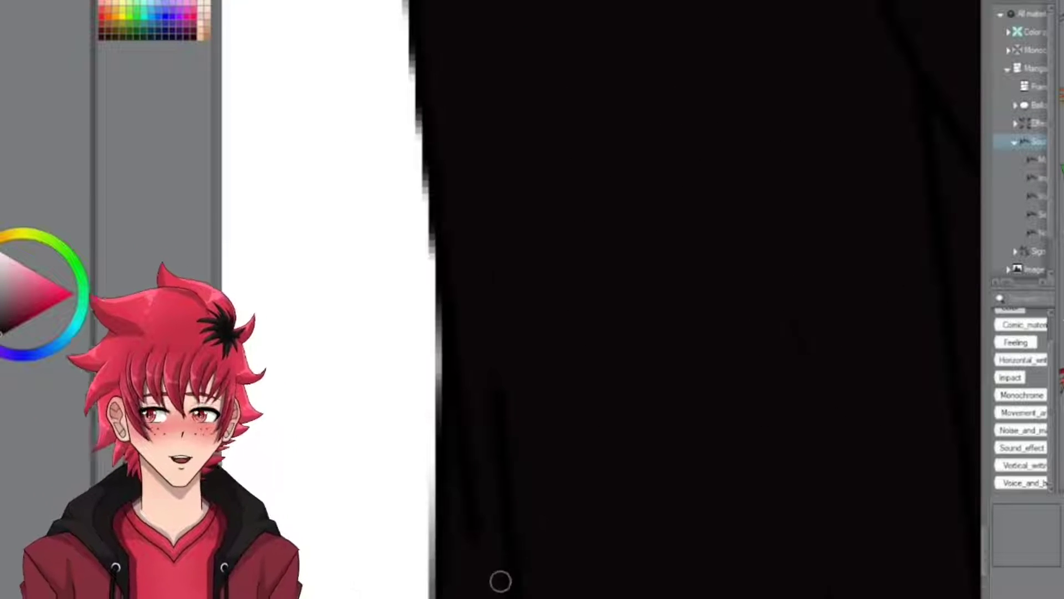
scroll(501, 571, down, 3)
scroll(704, 432, down, 1)
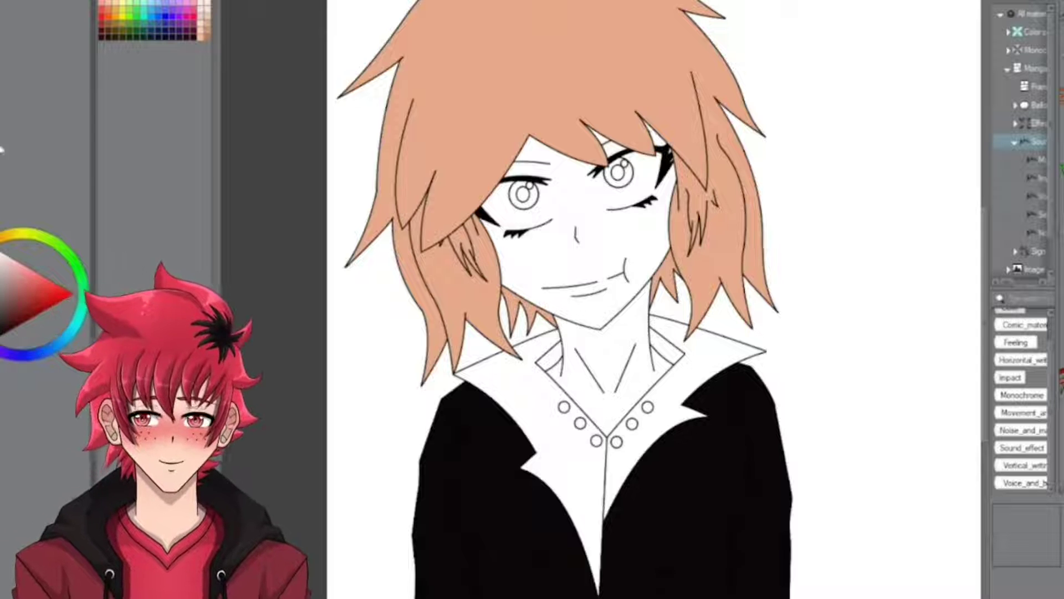
scroll(643, 399, down, 1)
click(643, 410)
scroll(643, 399, up, 1)
scroll(643, 399, down, 2)
scroll(646, 391, up, 2)
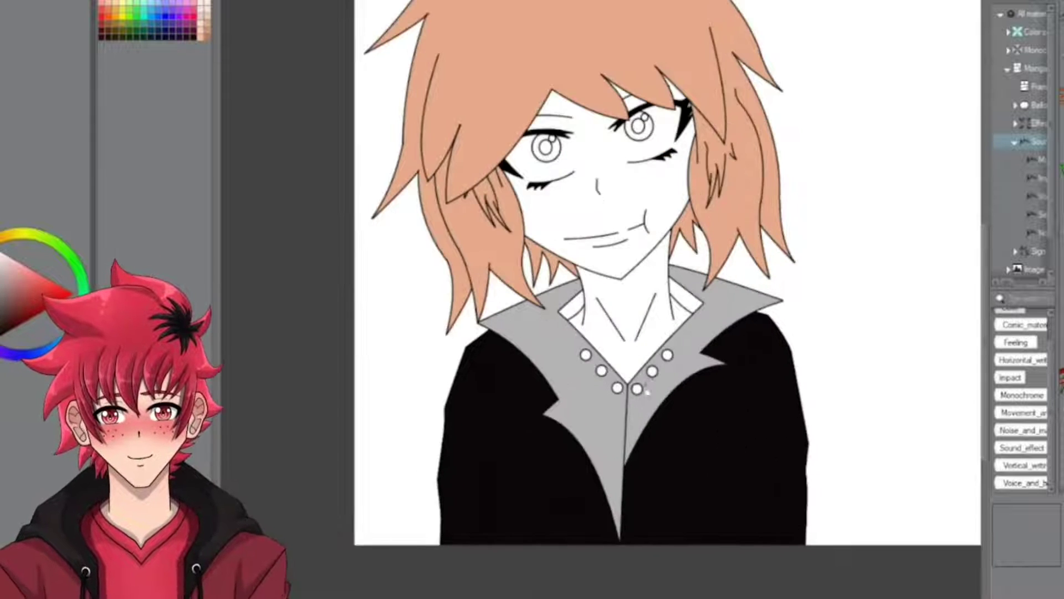
key(ctrl+z)
click(599, 357)
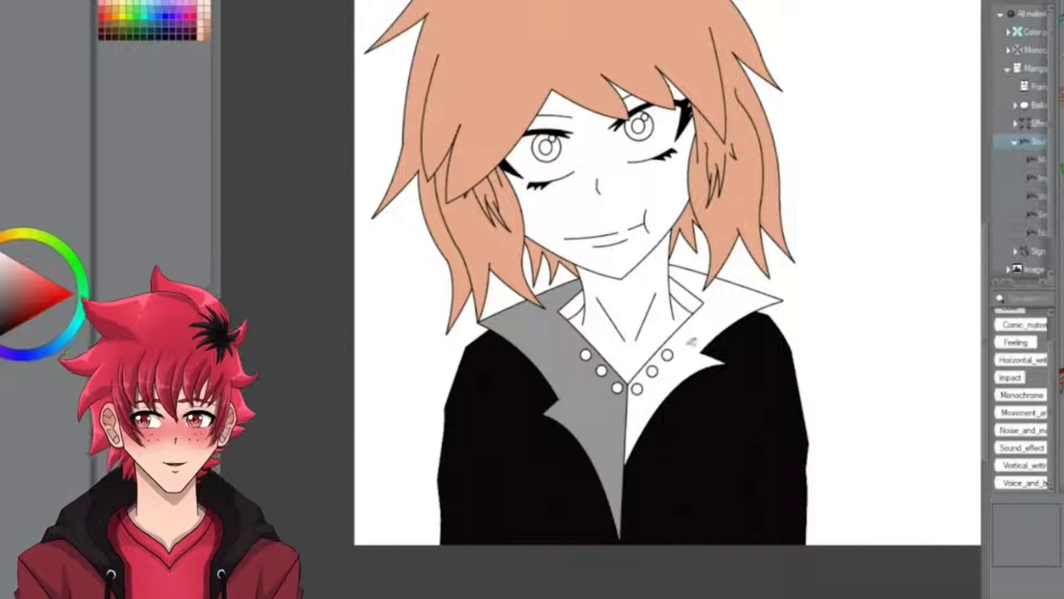
click(692, 342)
scroll(672, 300, down, 1)
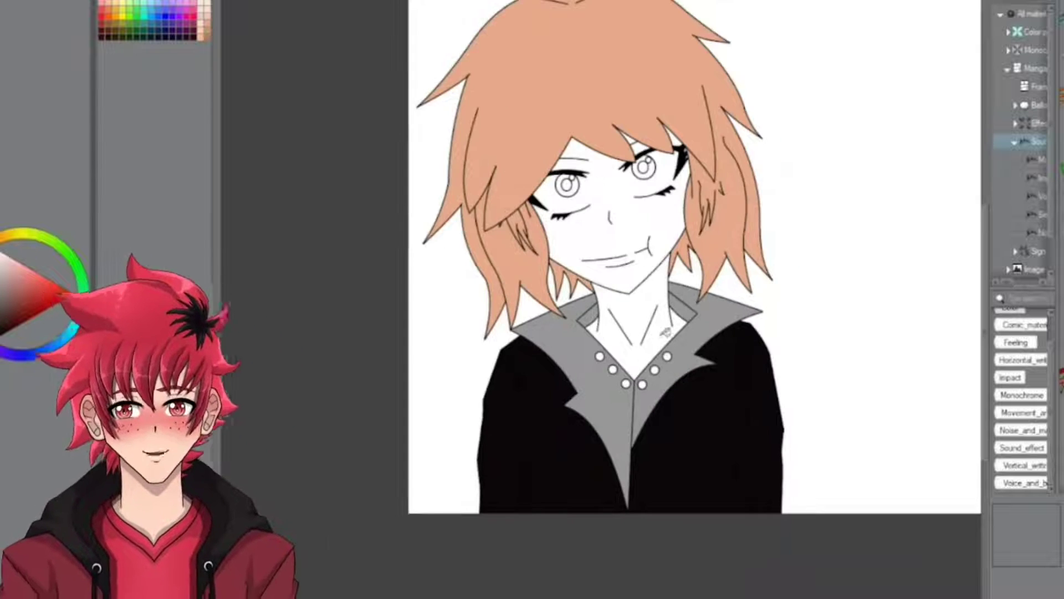
scroll(693, 255, down, 1)
scroll(693, 255, up, 2)
key(ctrl+z)
key(ctrl+z)
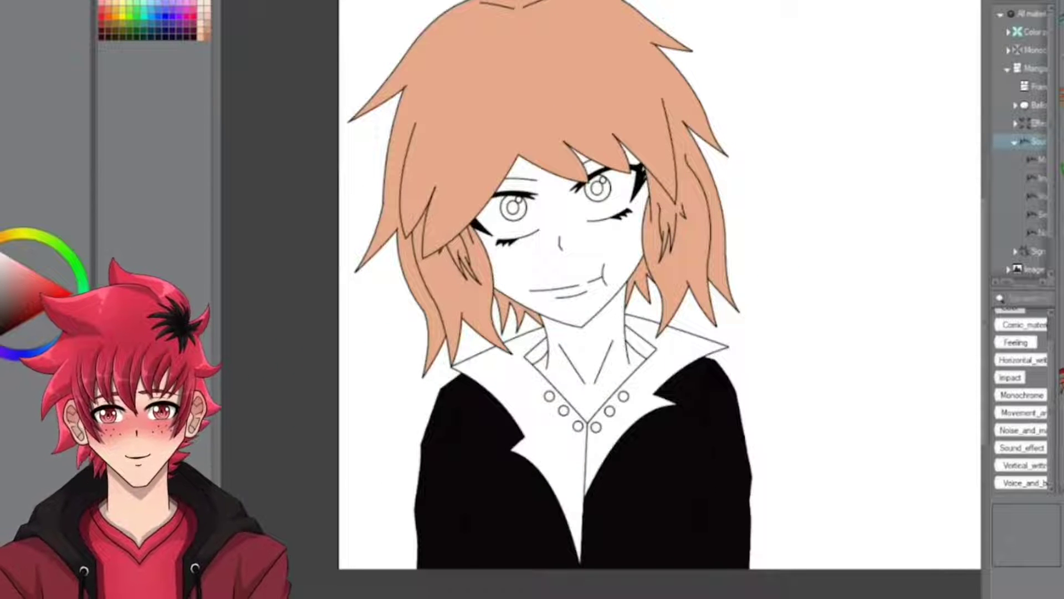
Fill both sides of the shirt front and its inner collar bands with light grey, touching up leftover gaps
key(ctrl+y)
key(ctrl+y)
key(ctrl+z)
key(ctrl+z)
key(ctrl+y)
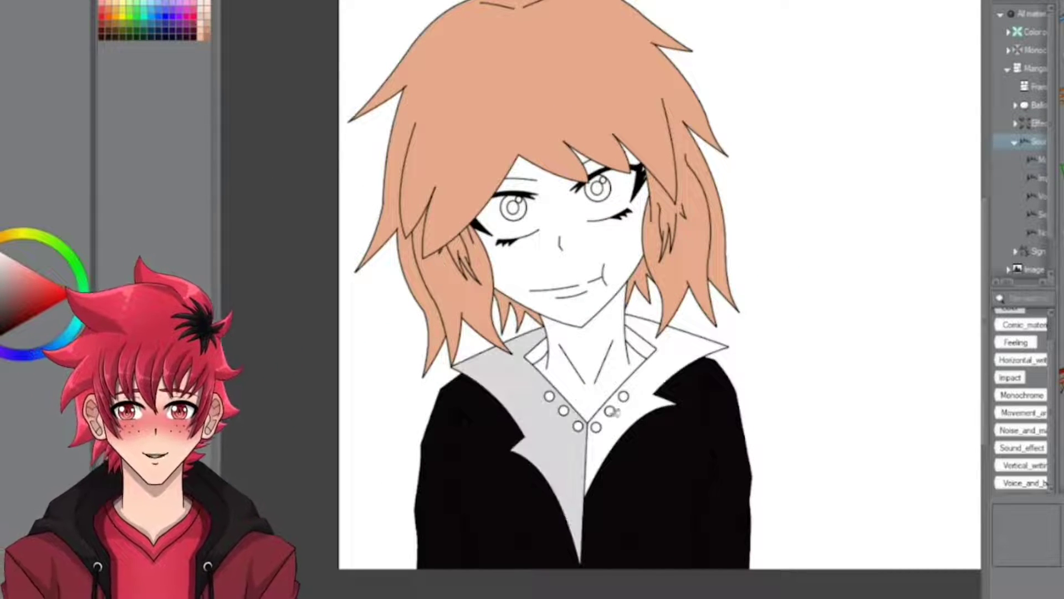
key(ctrl+y)
scroll(693, 367, up, 5)
scroll(692, 367, down, 5)
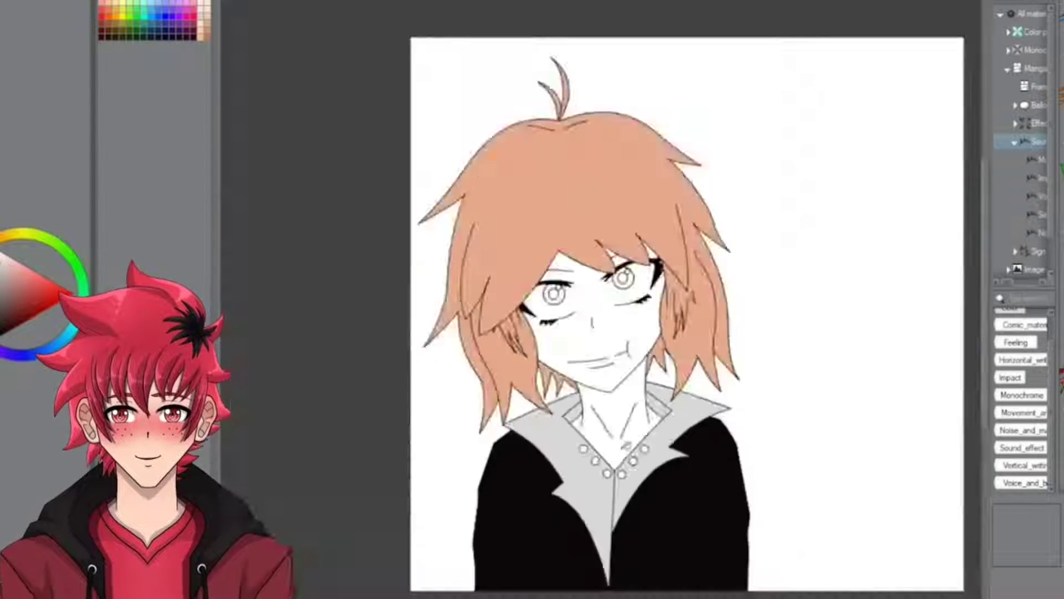
scroll(693, 368, up, 6)
scroll(760, 456, down, 3)
scroll(636, 478, down, 2)
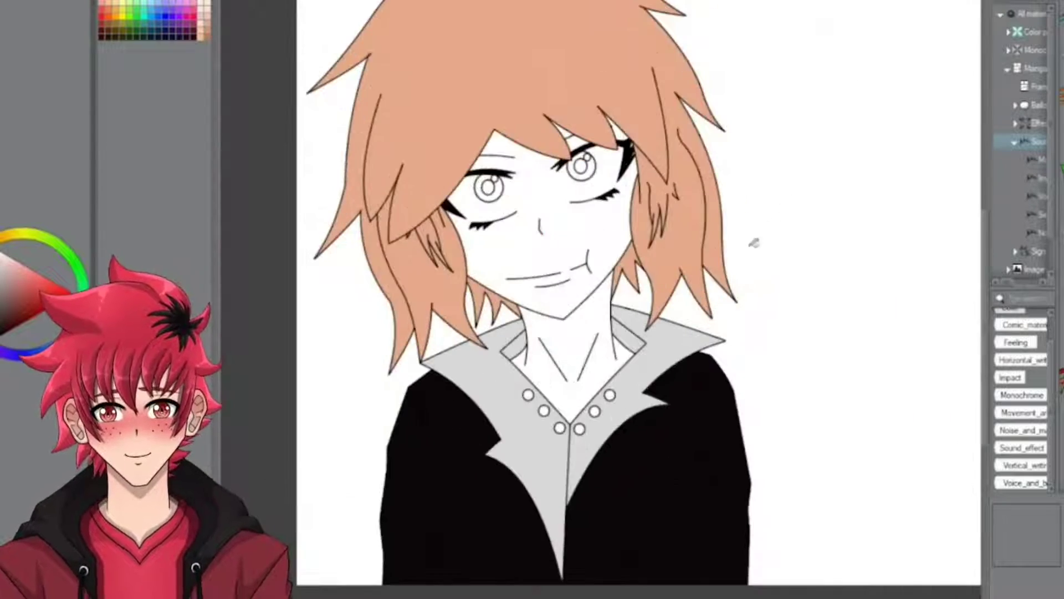
scroll(696, 375, up, 4)
scroll(661, 177, down, 4)
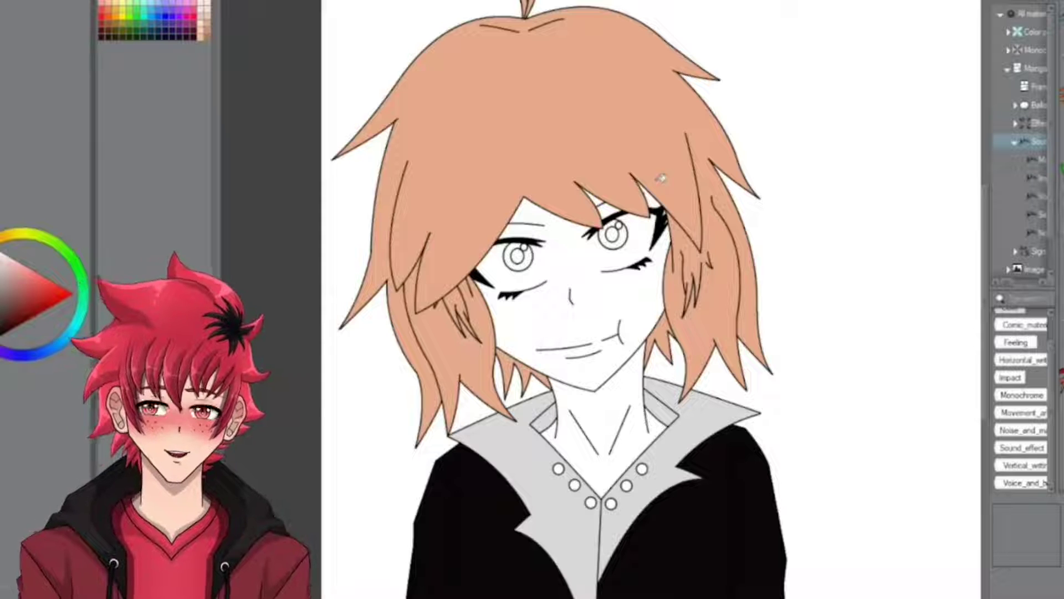
Fill the top button of the shirt's left-hand row with bright red, covering the gaps along its outline
scroll(509, 394, up, 3)
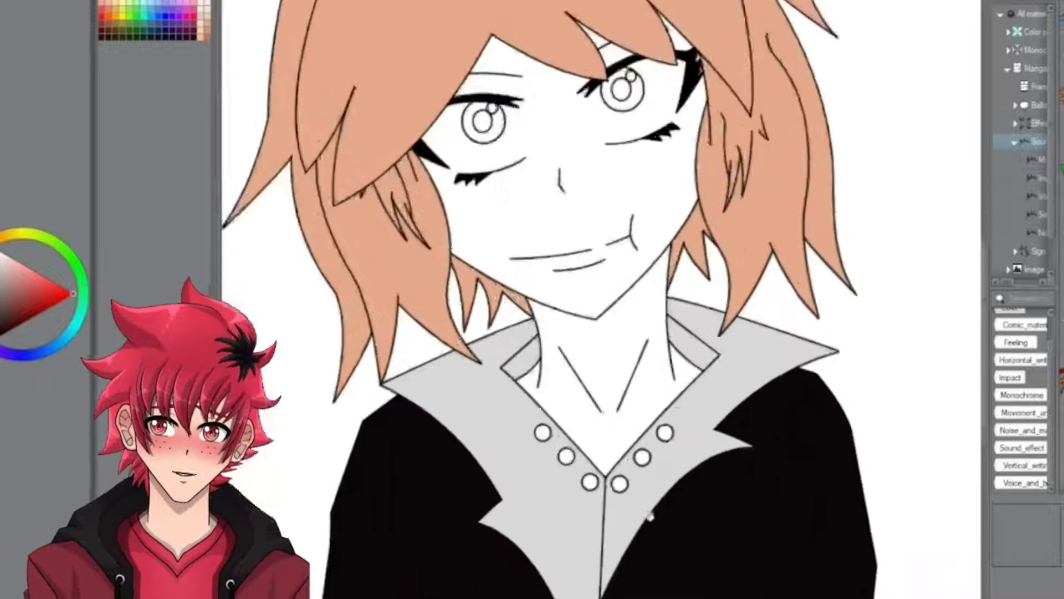
scroll(508, 397, up, 6)
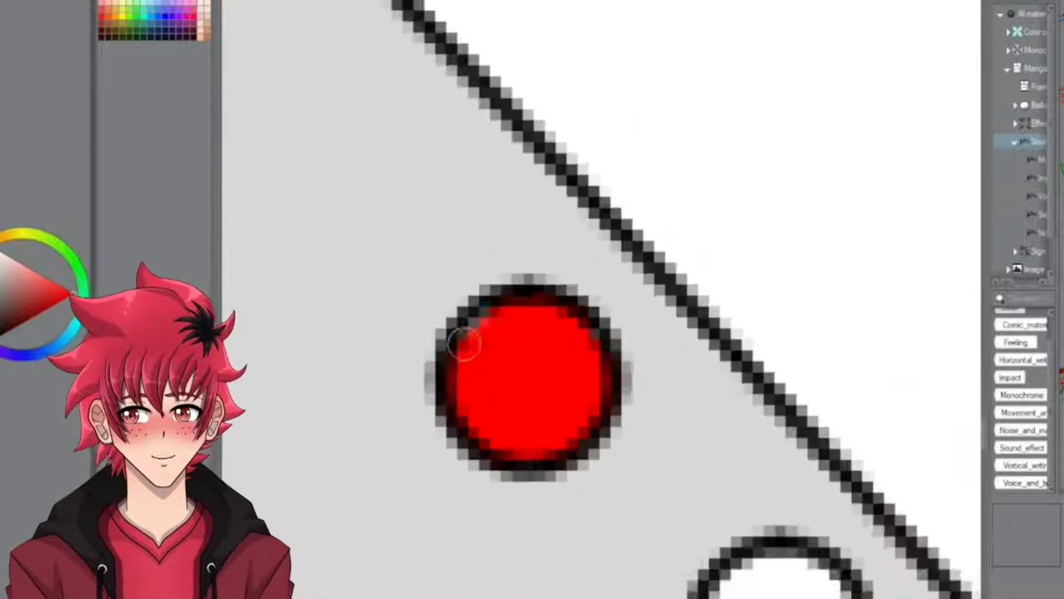
scroll(526, 394, down, 4)
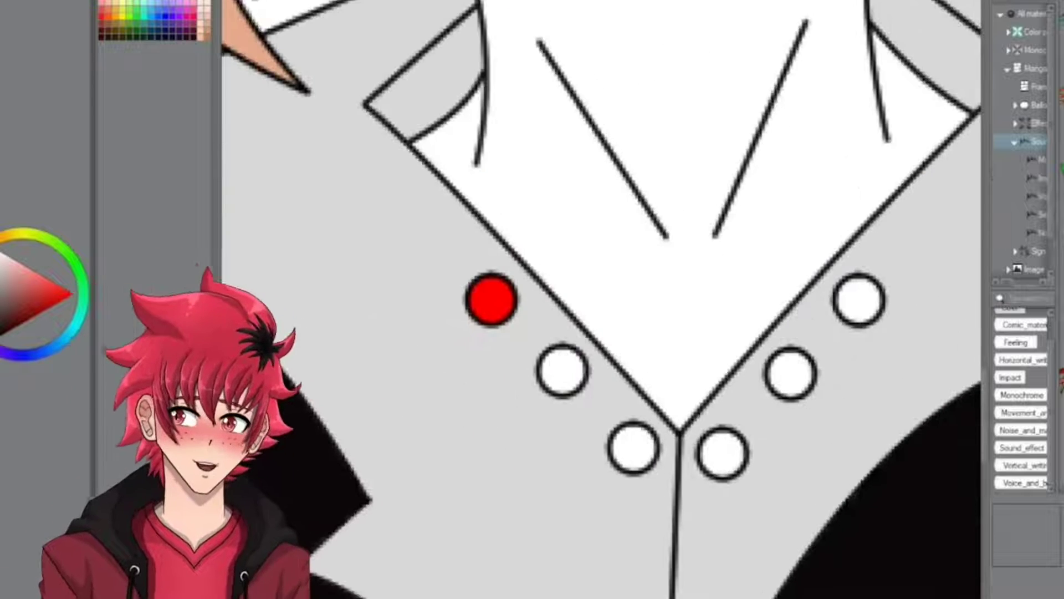
click(562, 372)
scroll(561, 373, up, 5)
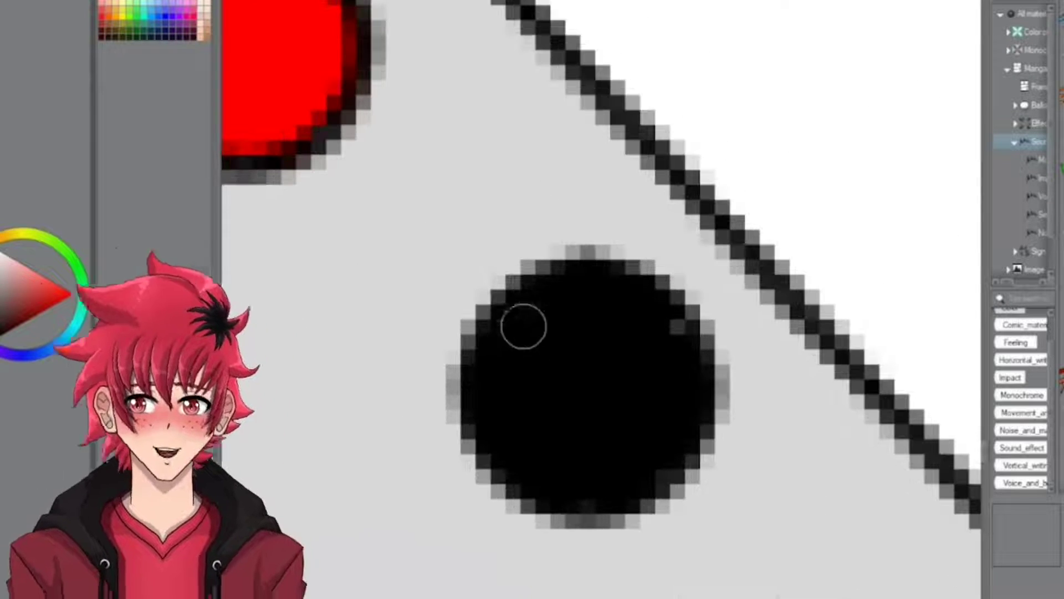
key(ctrl+z)
scroll(584, 442, down, 5)
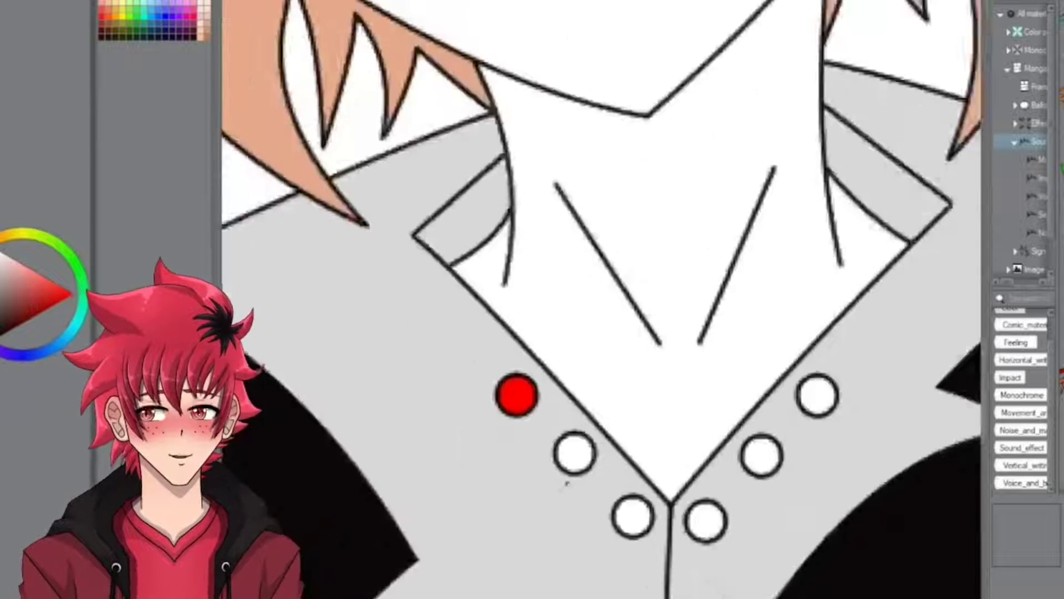
Fill the middle button of the left-hand row with the hair's salmon-orange colour and touch up its edge
scroll(630, 548, up, 3)
click(629, 547)
scroll(629, 548, up, 4)
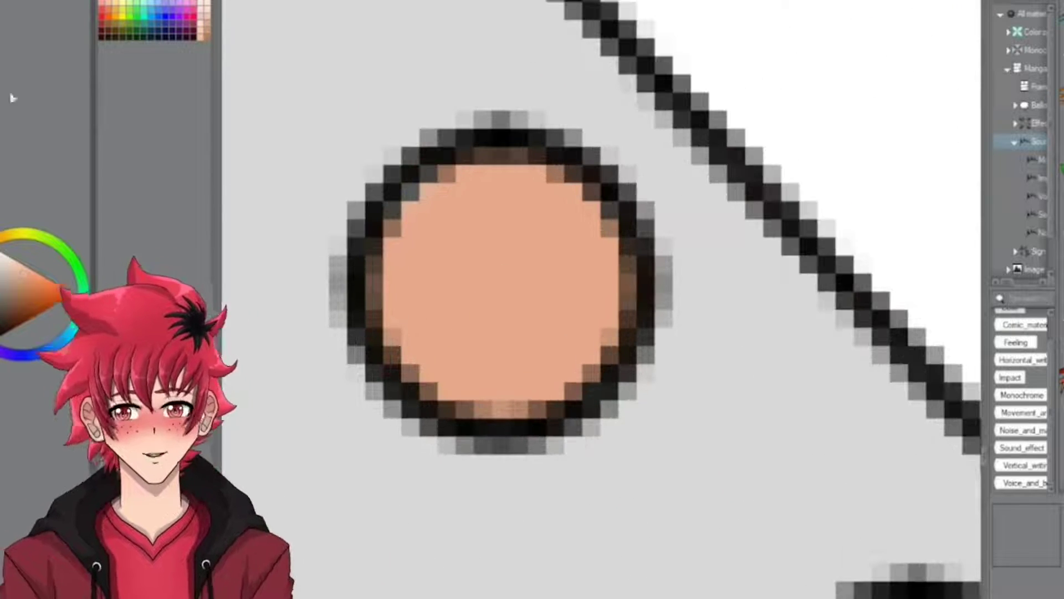
scroll(430, 186, down, 4)
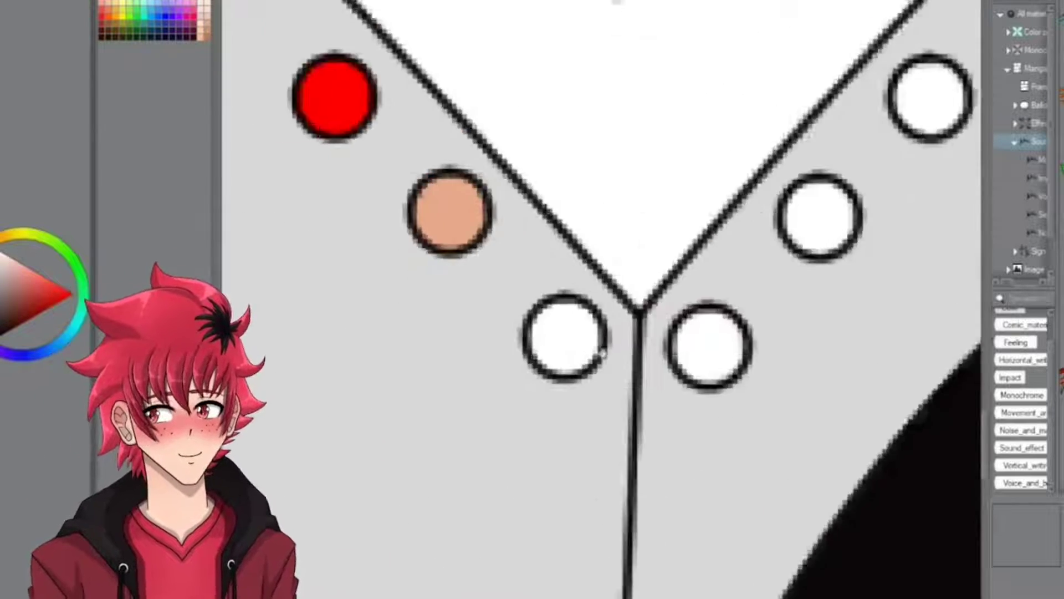
Fill the bottom button of the left-hand row with black and cover the gaps inside its outline
click(569, 336)
scroll(569, 336, up, 5)
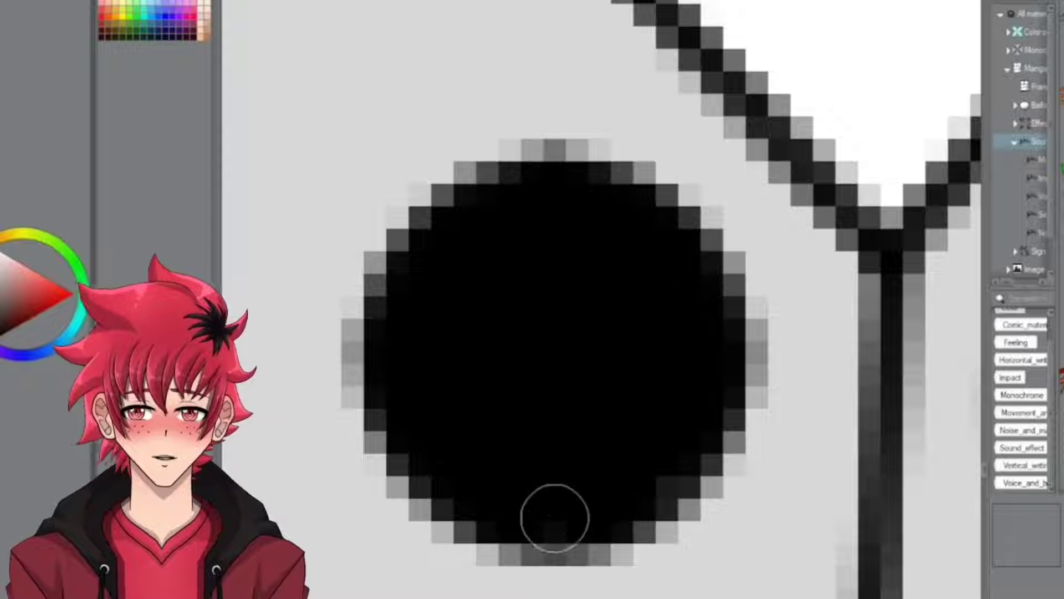
scroll(551, 513, down, 5)
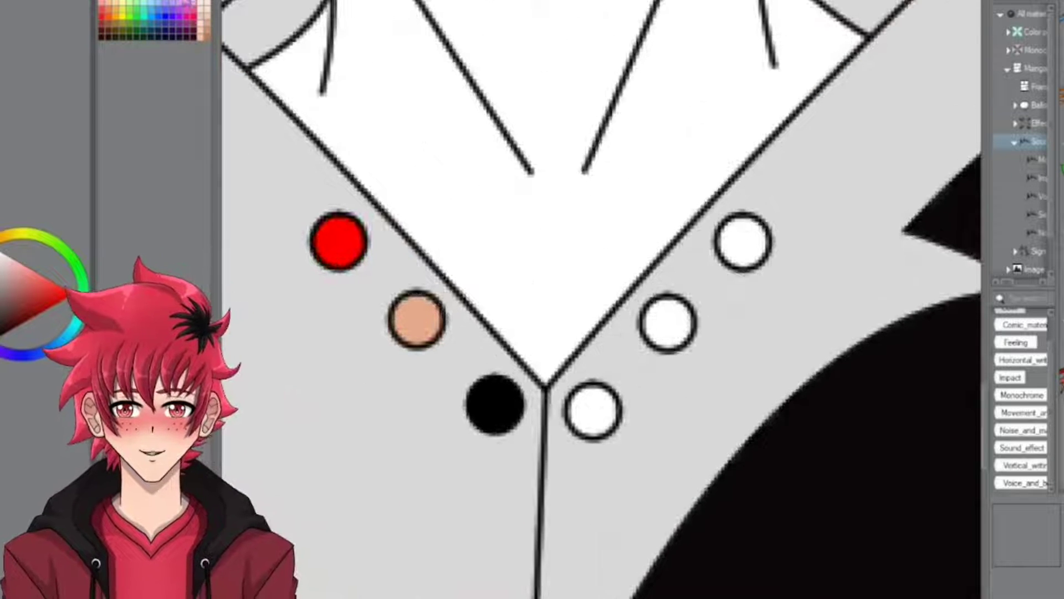
Fill the top button of the right-hand row with light pink and touch up the gaps along its edge
click(743, 242)
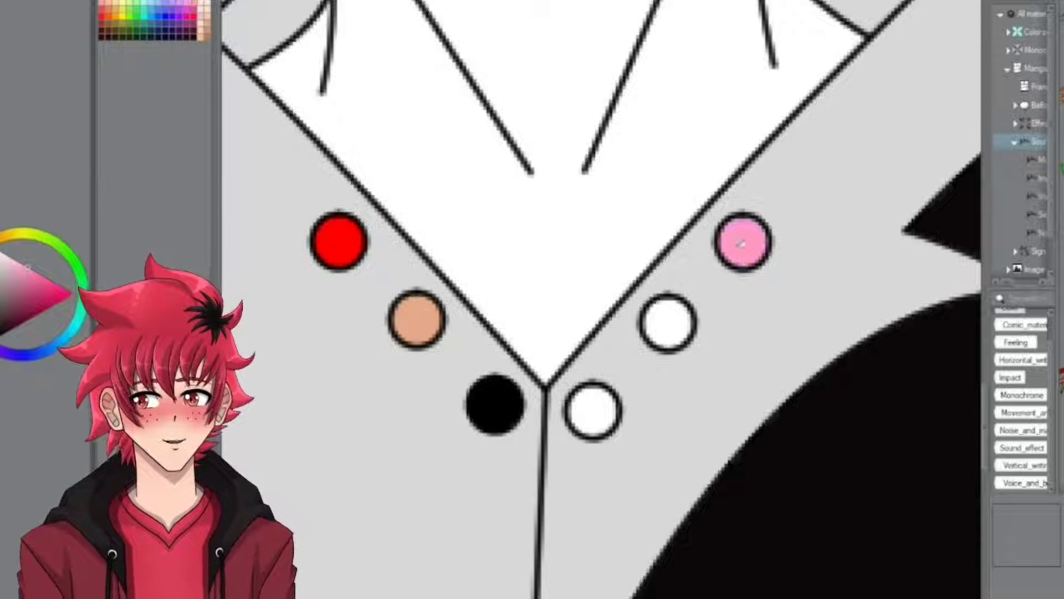
scroll(754, 241, up, 5)
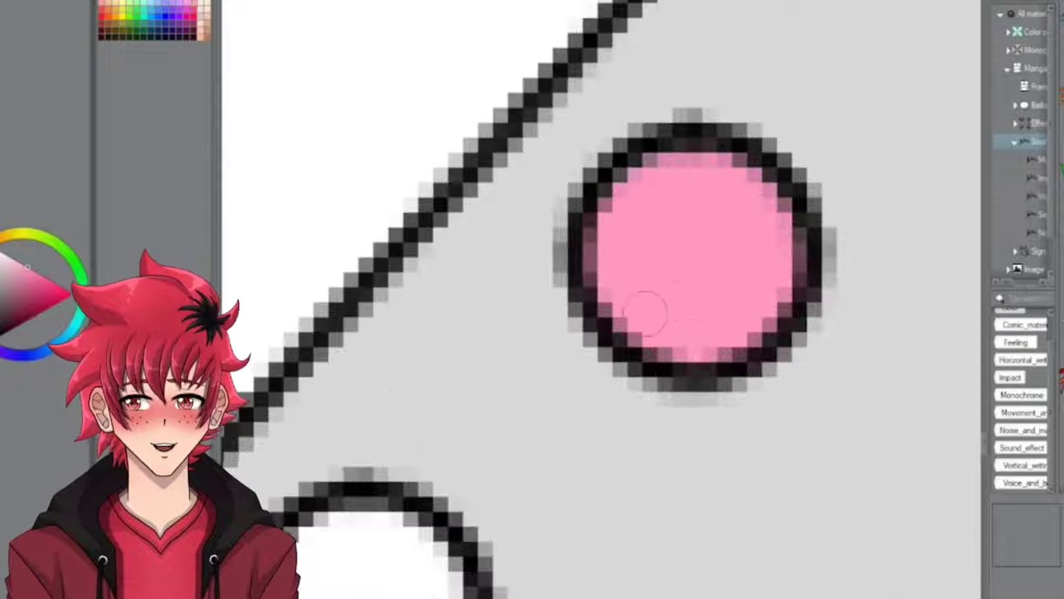
scroll(645, 312, down, 7)
scroll(459, 360, up, 3)
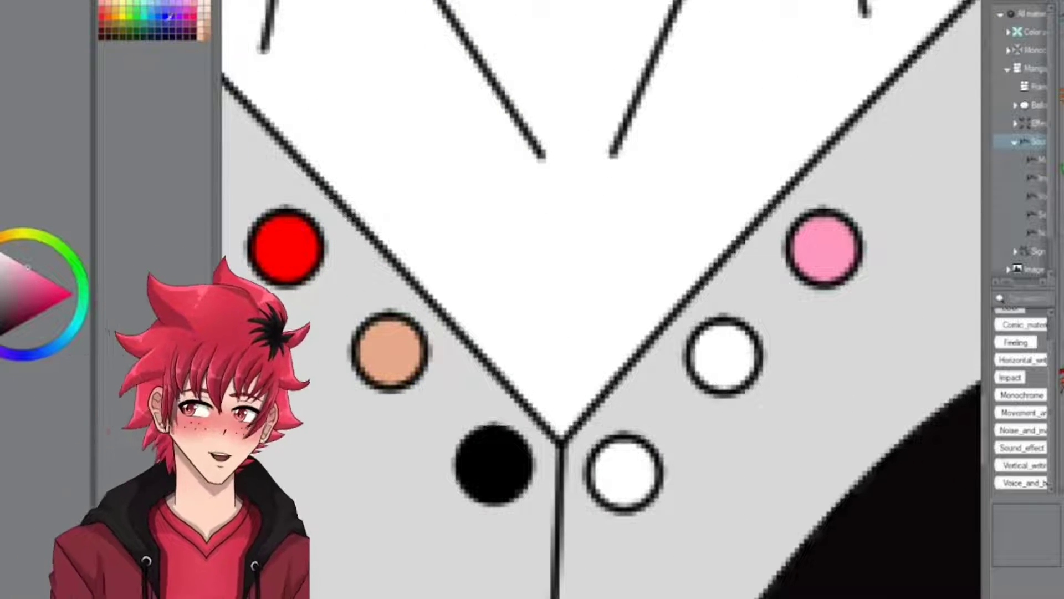
click(709, 370)
key(ctrl+z)
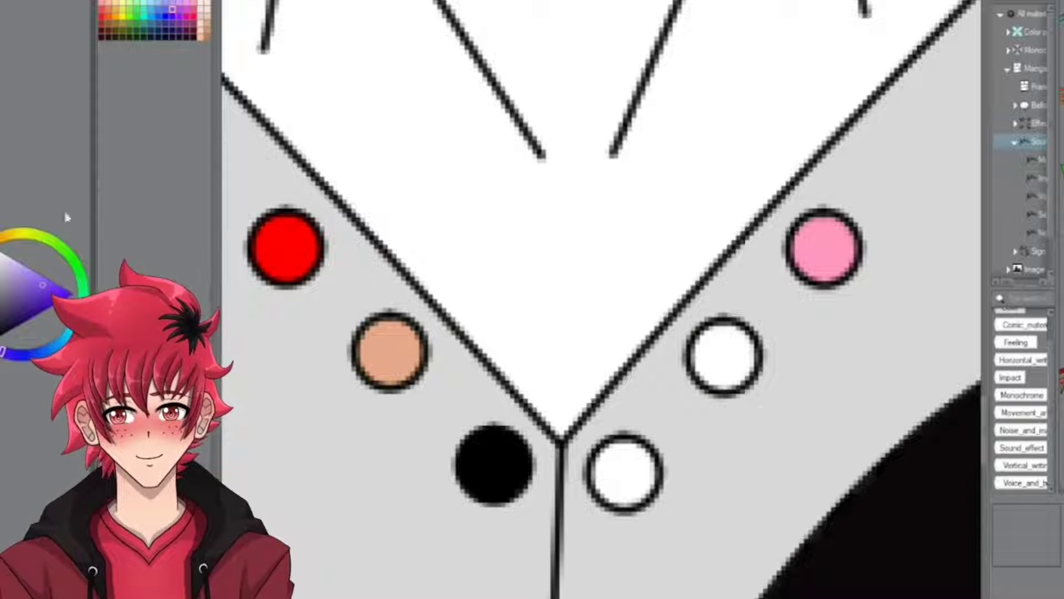
click(705, 377)
key(ctrl+z)
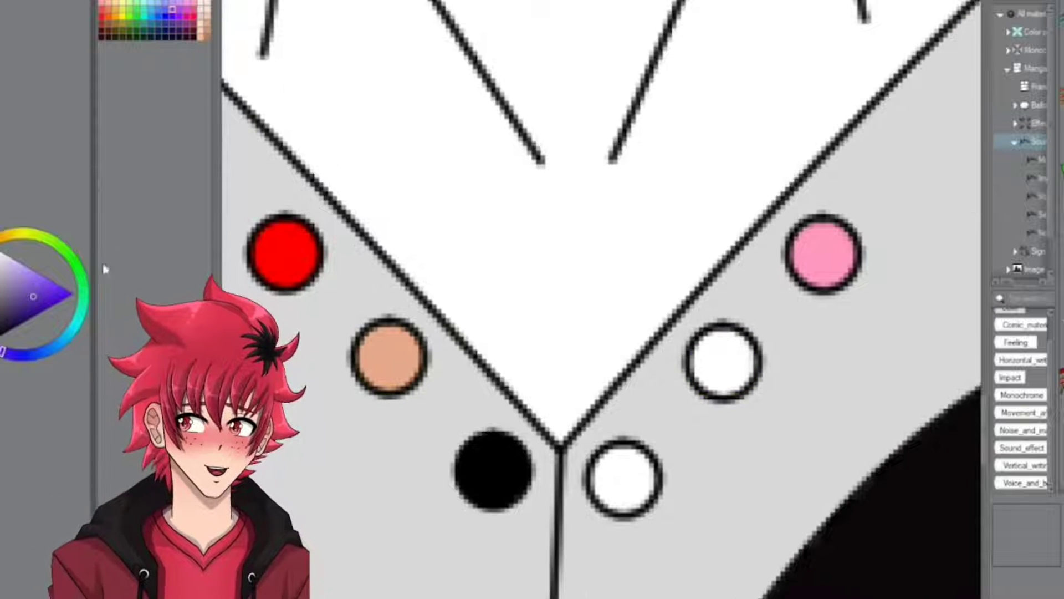
click(722, 360)
scroll(555, 360, down, 5)
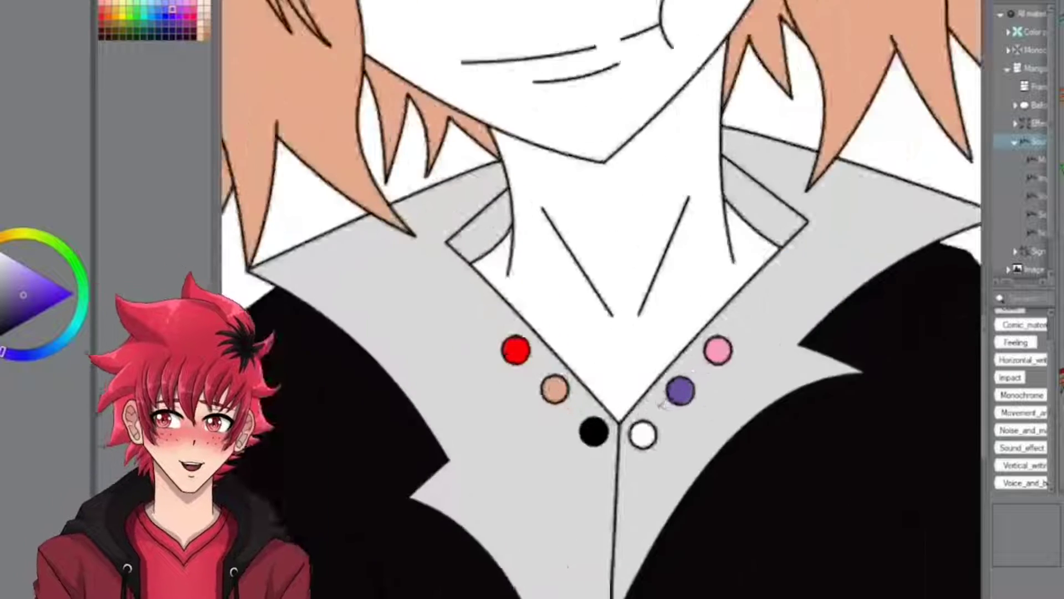
scroll(554, 360, up, 3)
scroll(554, 361, up, 2)
scroll(693, 360, up, 4)
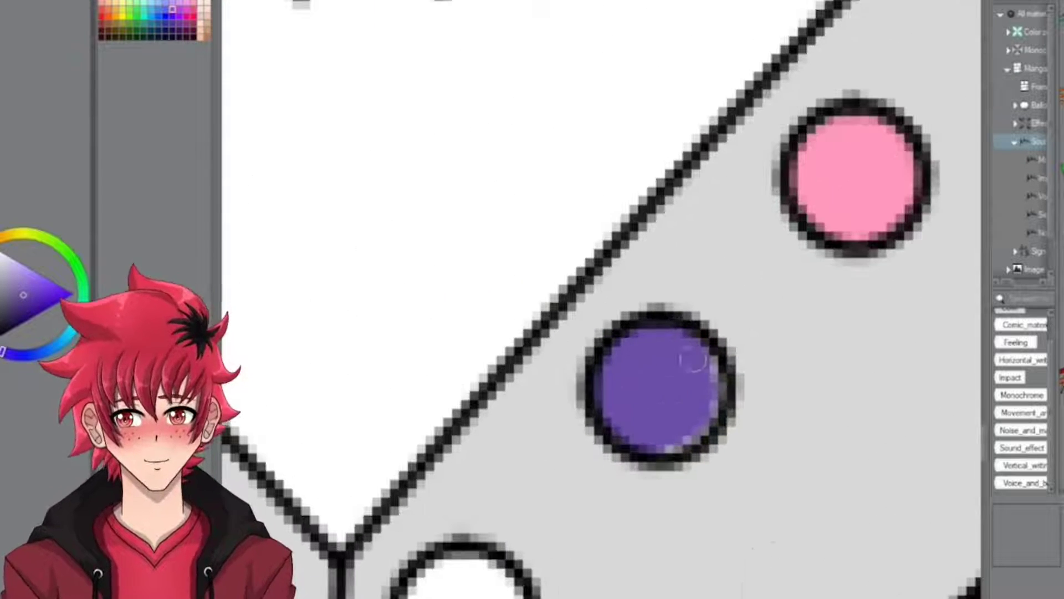
scroll(642, 363, down, 4)
scroll(589, 321, up, 1)
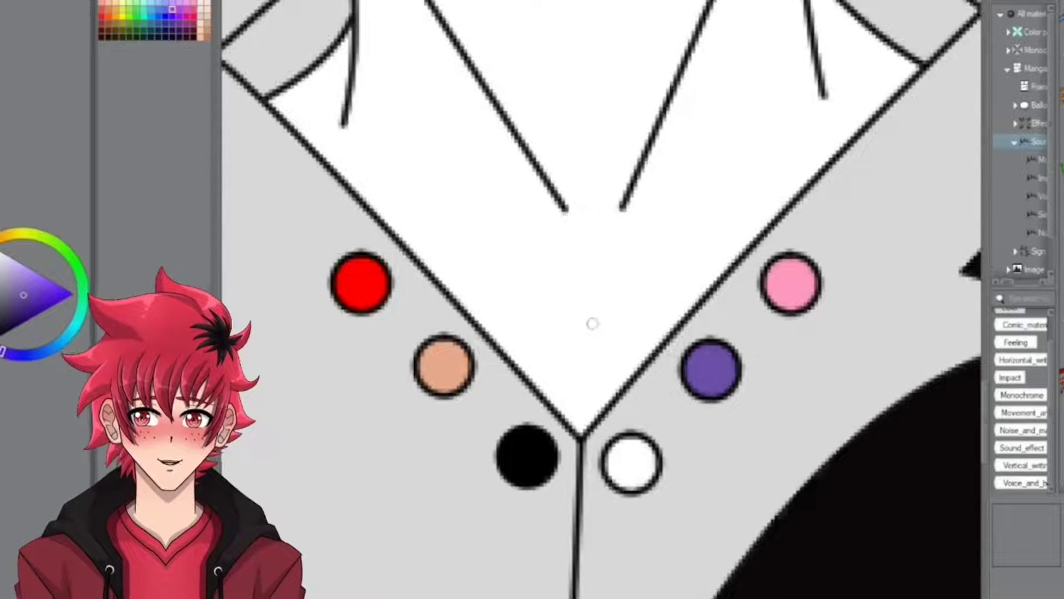
key(ctrl+z)
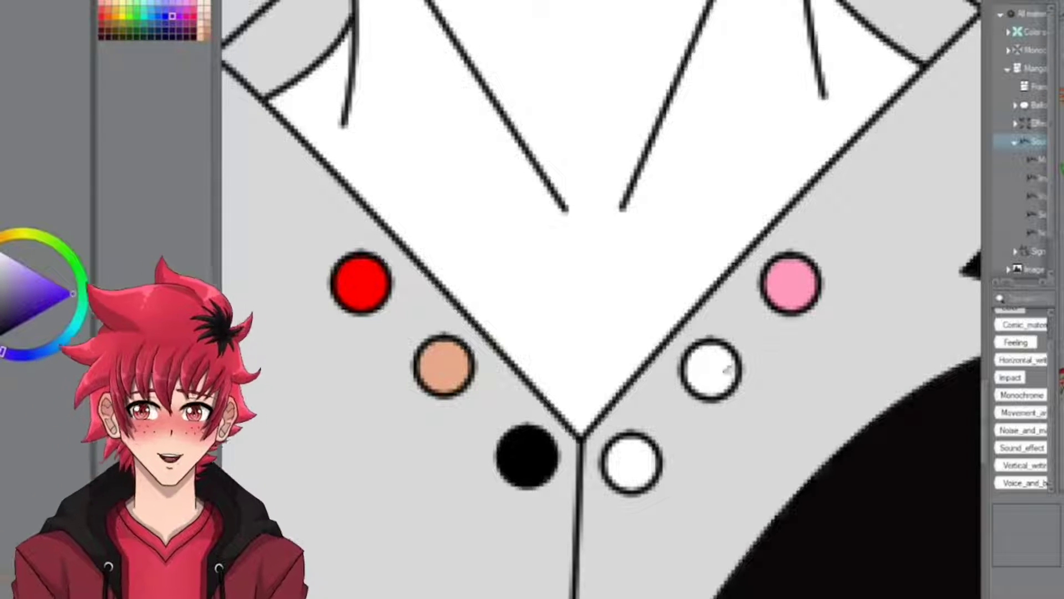
Fill the middle button of the right-hand row with vivid purple and touch up its edge
click(727, 368)
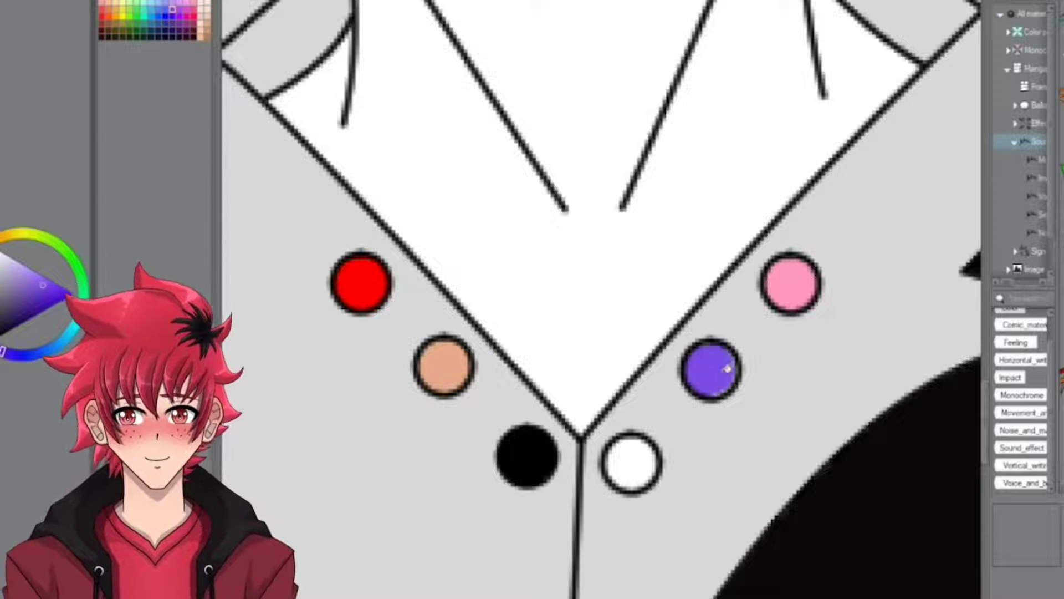
scroll(725, 361, up, 4)
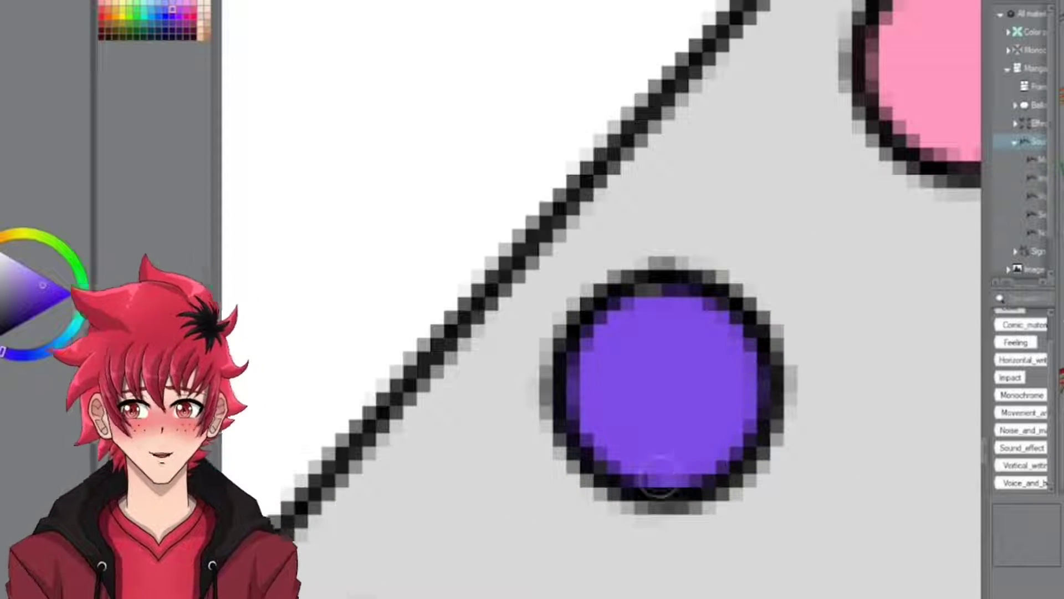
scroll(627, 315, down, 4)
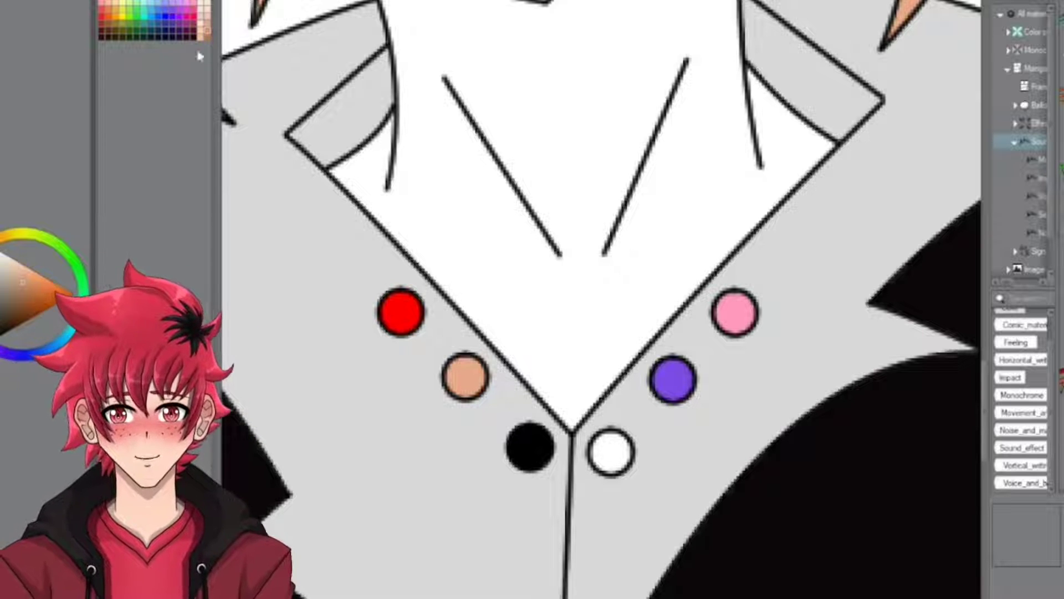
Fill the bottom button of the right-hand row with brown, covering the gaps along its outline
click(615, 446)
scroll(638, 427, down, 3)
scroll(666, 399, up, 8)
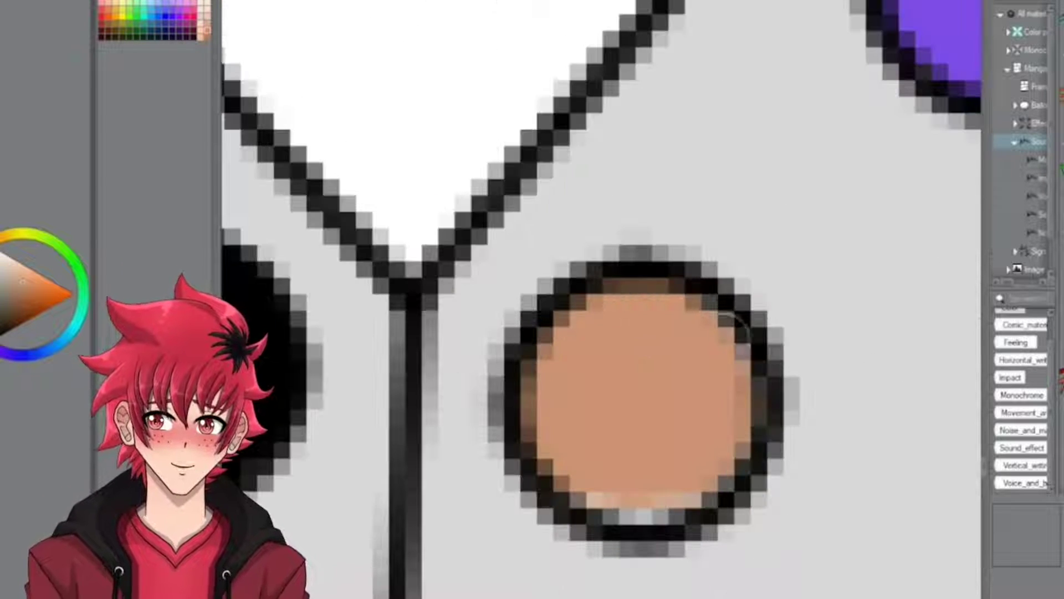
mouse_move(731, 332)
mouse_down()
mouse_move(671, 513)
mouse_move(546, 468)
mouse_up()
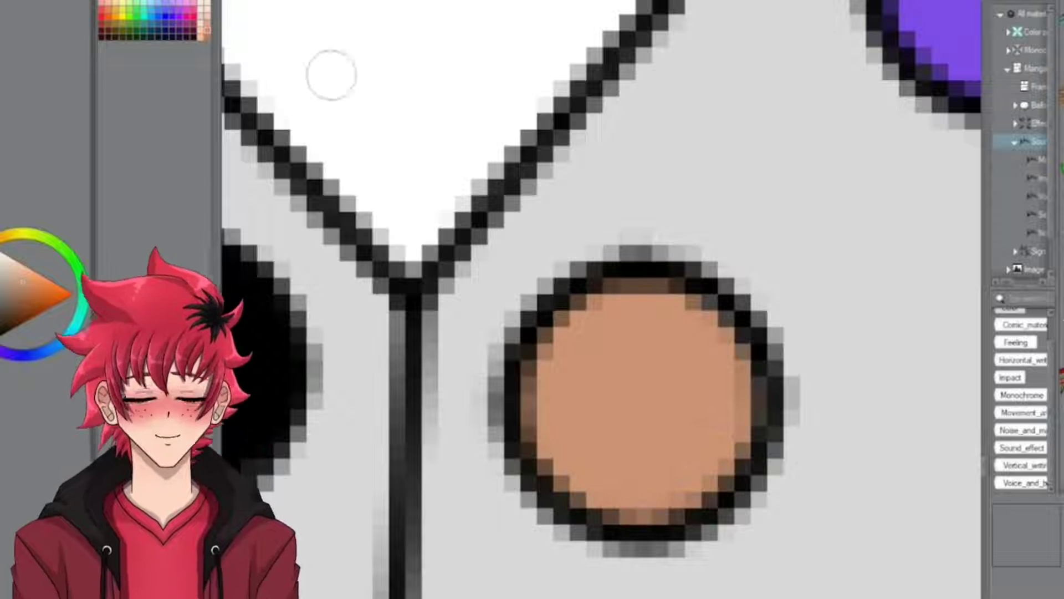
click(637, 395)
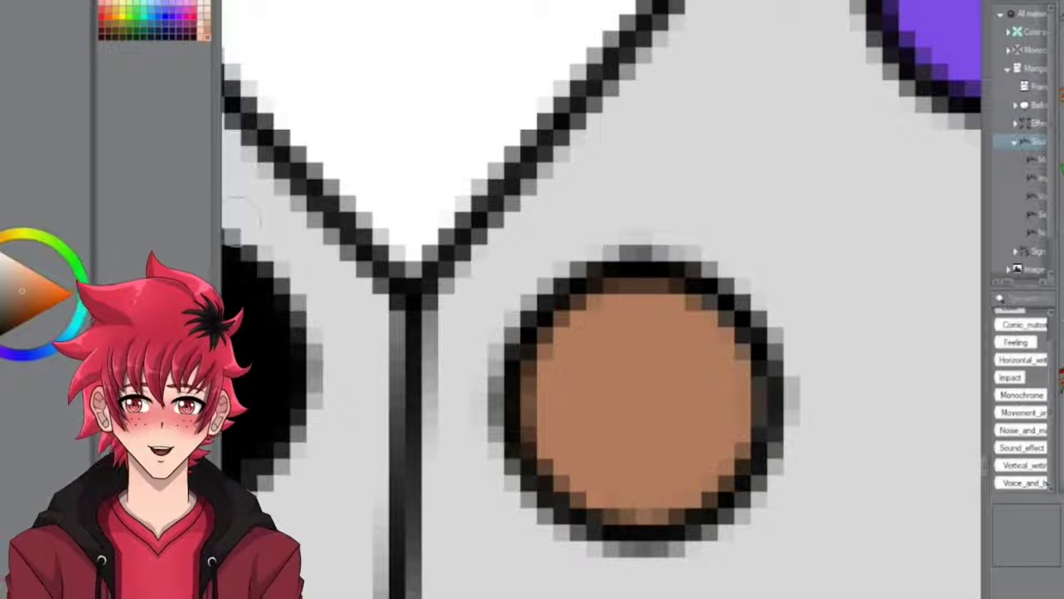
scroll(605, 349, down, 8)
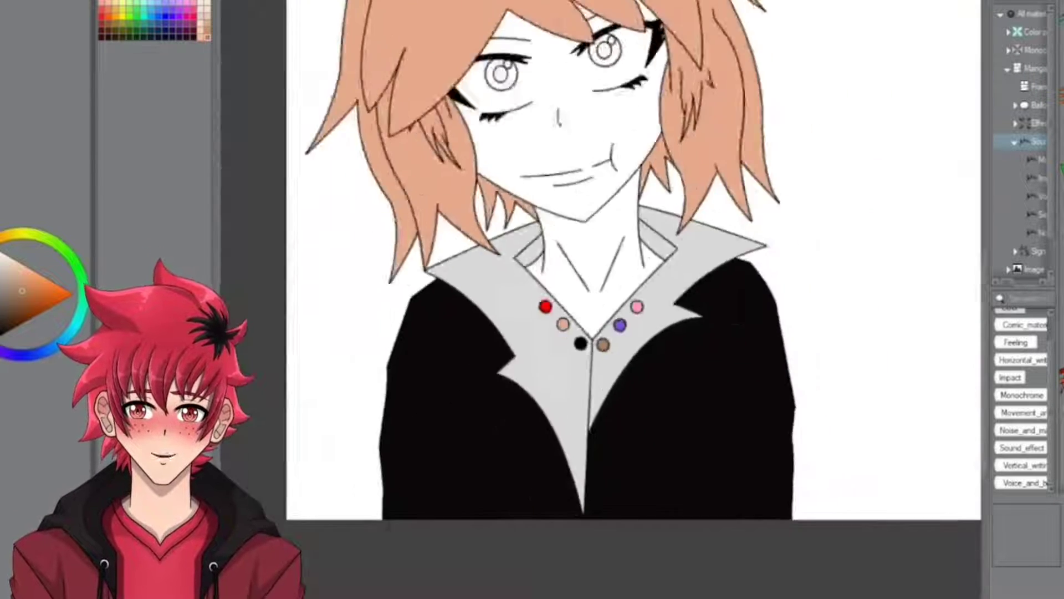
Try a dusty-pink skin colour on the face and neck
scroll(590, 409, up, 4)
scroll(596, 400, down, 5)
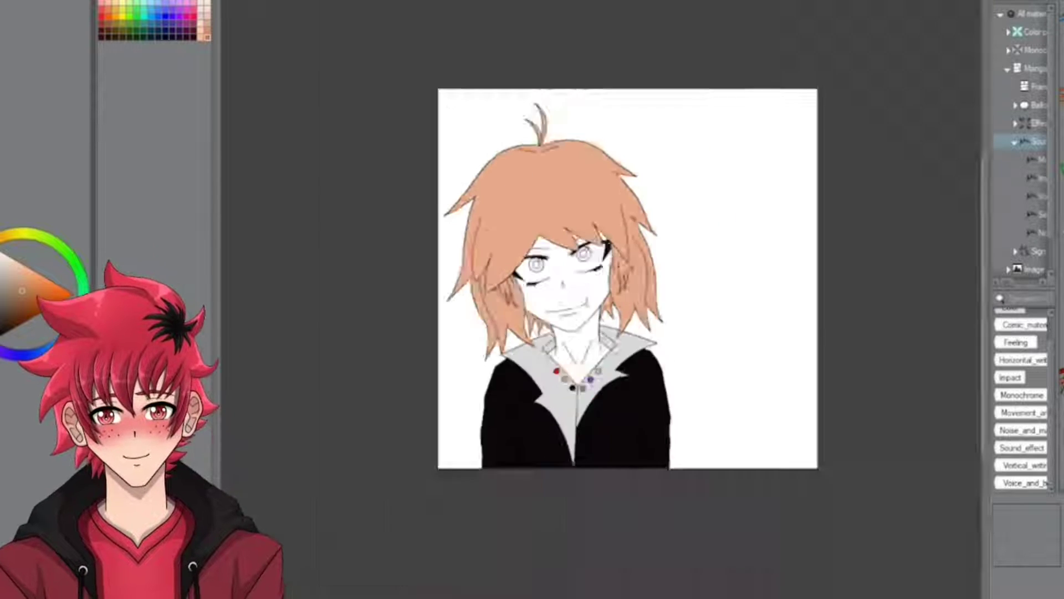
scroll(546, 394, up, 5)
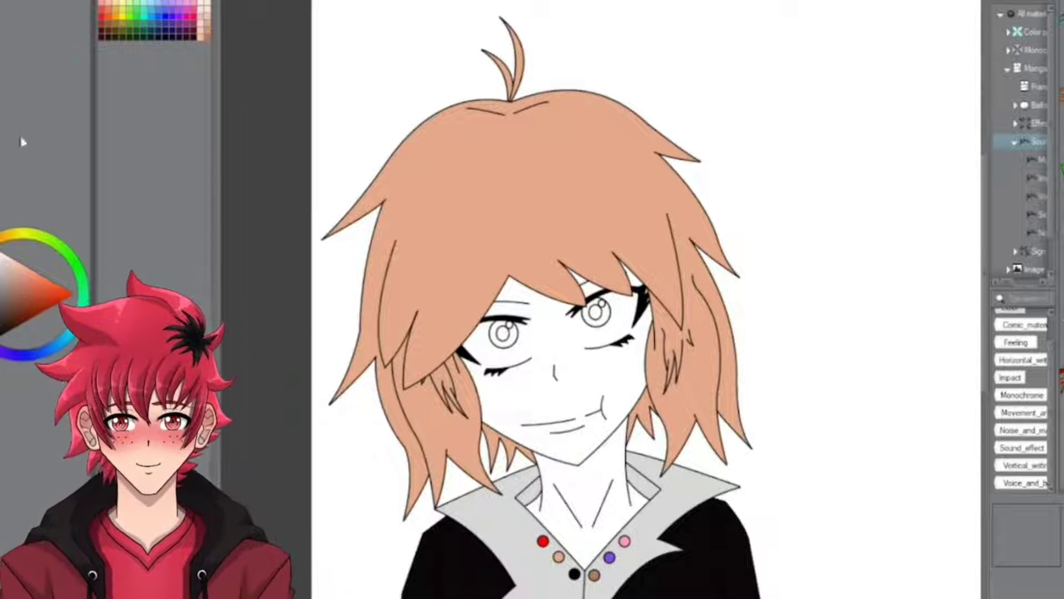
scroll(526, 311, up, 3)
scroll(526, 311, down, 2)
scroll(527, 311, up, 1)
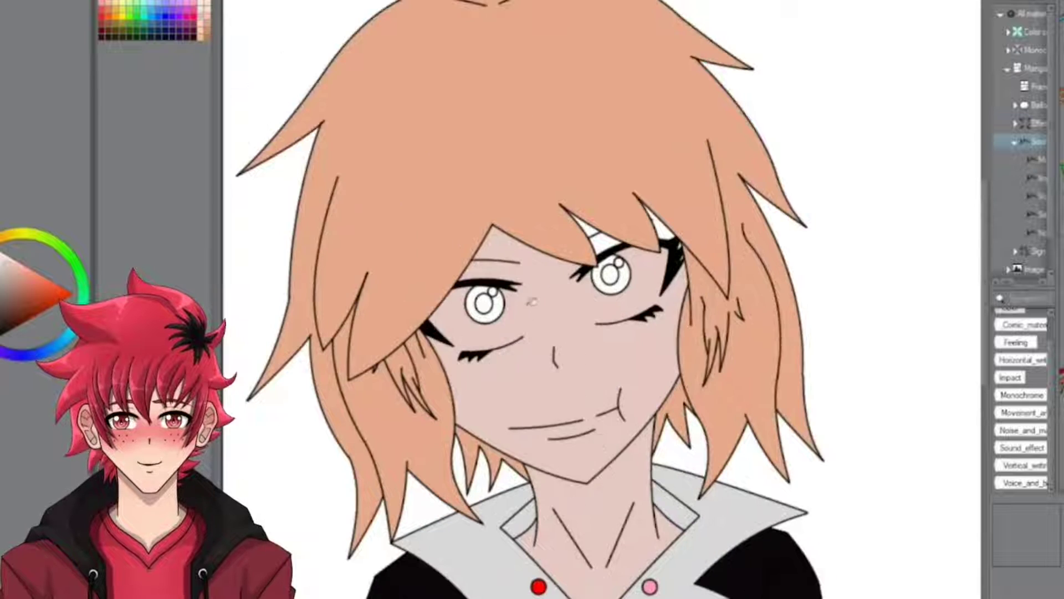
Draw a thin dusty-pink line from the upper lashes to the lower lid, closing the right-hand eye's inner side
scroll(542, 318, up, 3)
scroll(616, 297, up, 1)
mouse_move(613, 166)
mouse_down()
mouse_move(571, 352)
mouse_move(748, 535)
mouse_up()
scroll(583, 346, up, 1)
scroll(583, 346, down, 2)
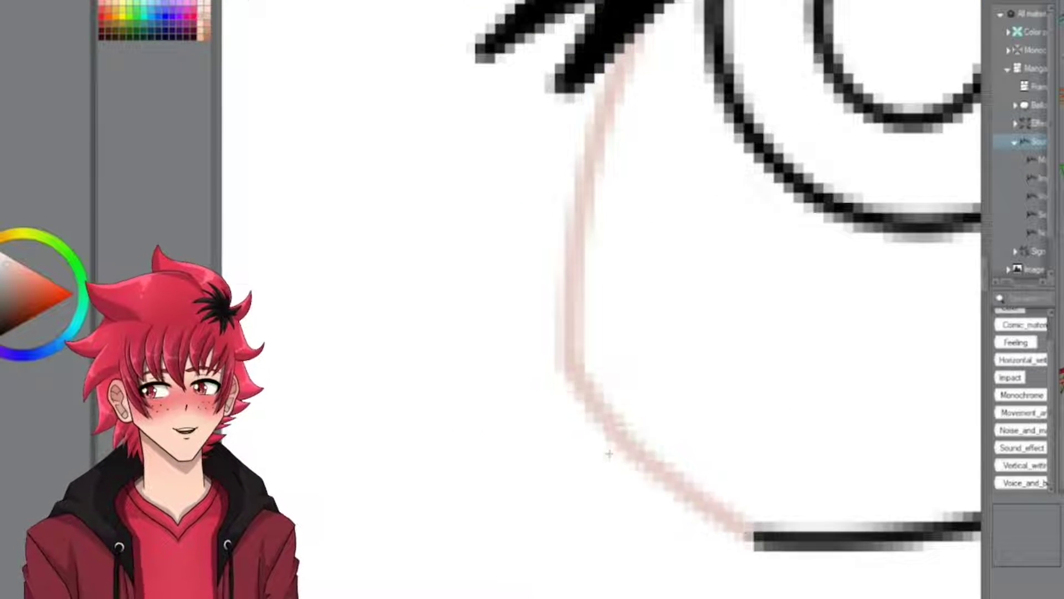
scroll(610, 444, down, 1)
scroll(460, 186, up, 3)
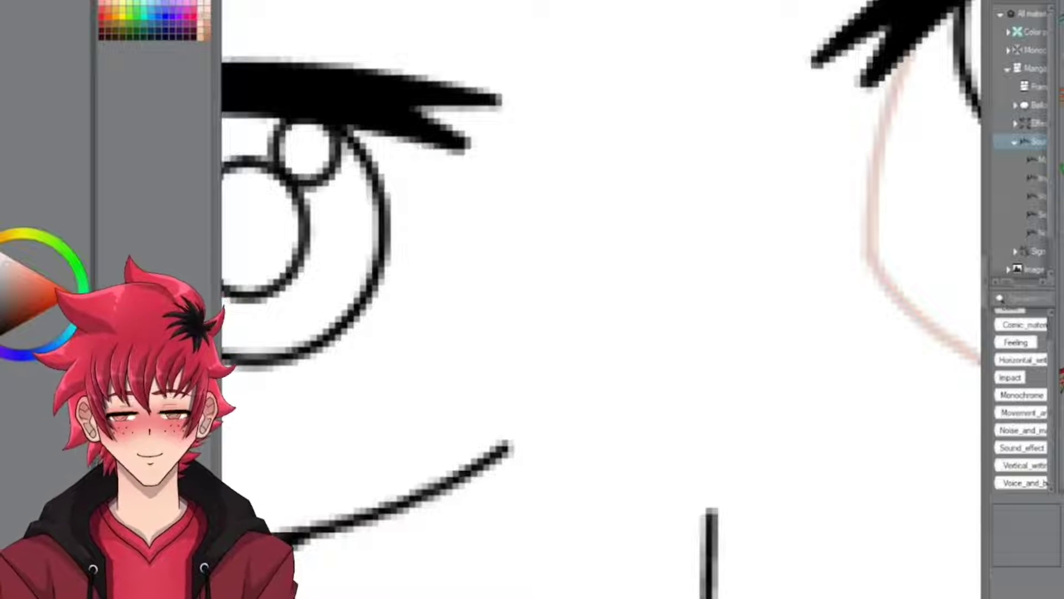
Draw a curved dusty-pink line closing the inner side of the left-hand eye between the upper lashes and lower lid
drag(427, 211, 524, 304)
scroll(506, 211, up, 2)
drag(529, 424, 502, 492)
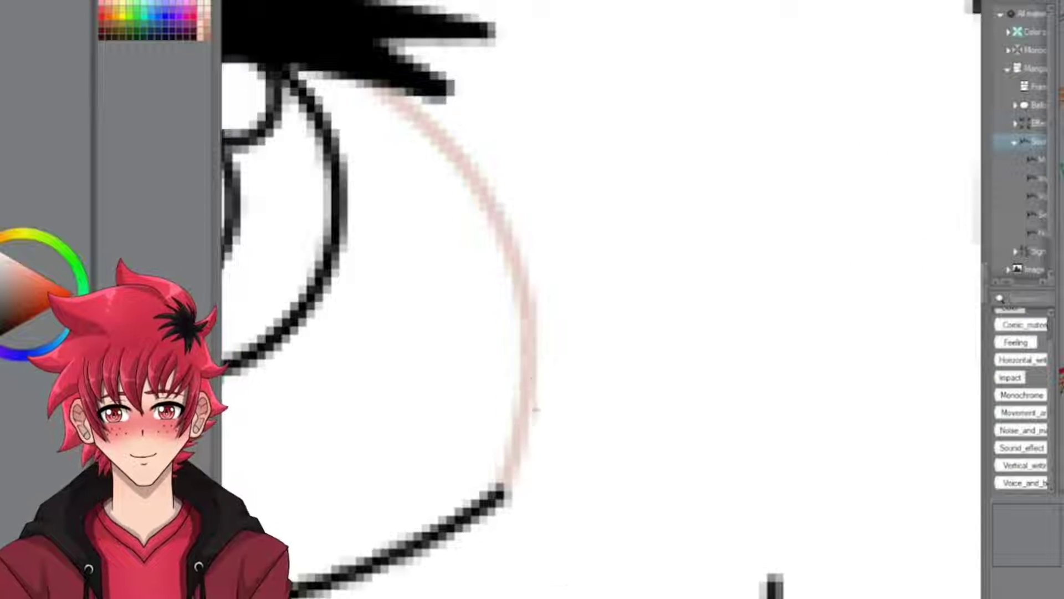
scroll(536, 410, down, 5)
scroll(589, 302, down, 3)
scroll(582, 287, up, 3)
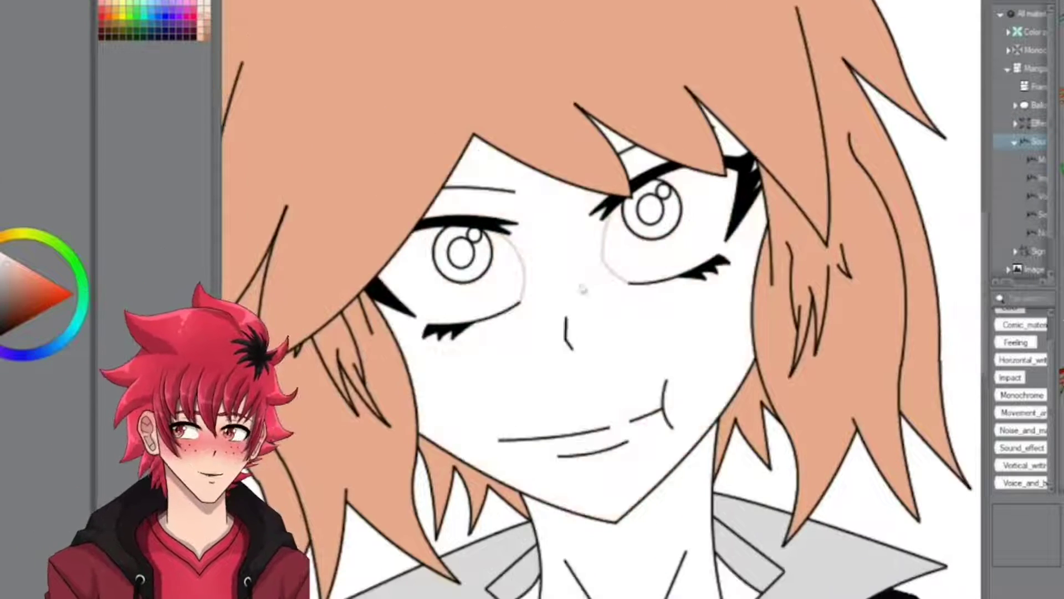
Close the gaps at the outer corners of both eyes with short dusty-pink strokes
scroll(602, 299, up, 5)
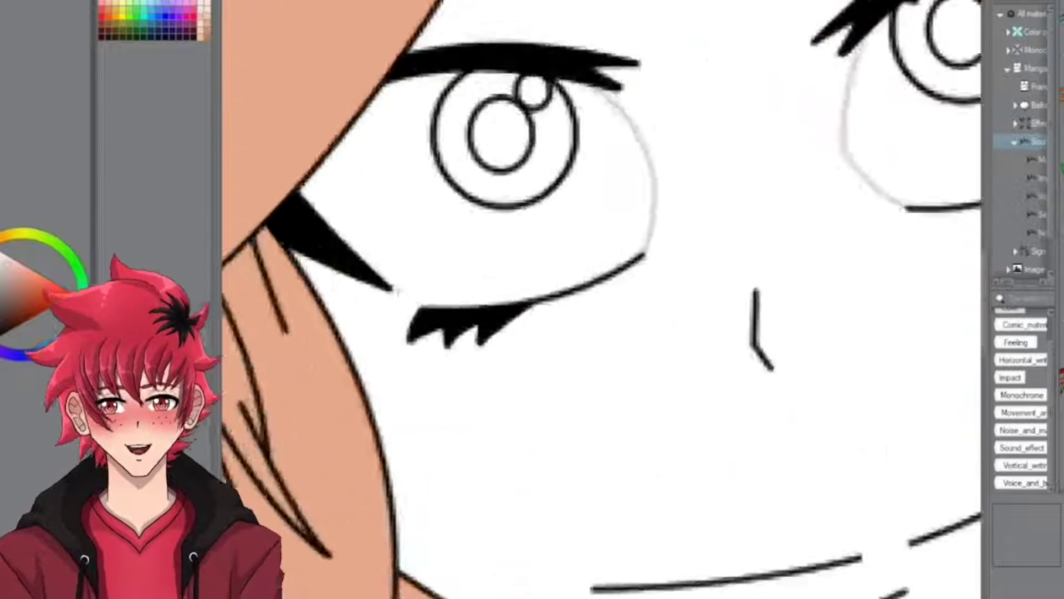
scroll(602, 299, down, 3)
scroll(601, 300, up, 3)
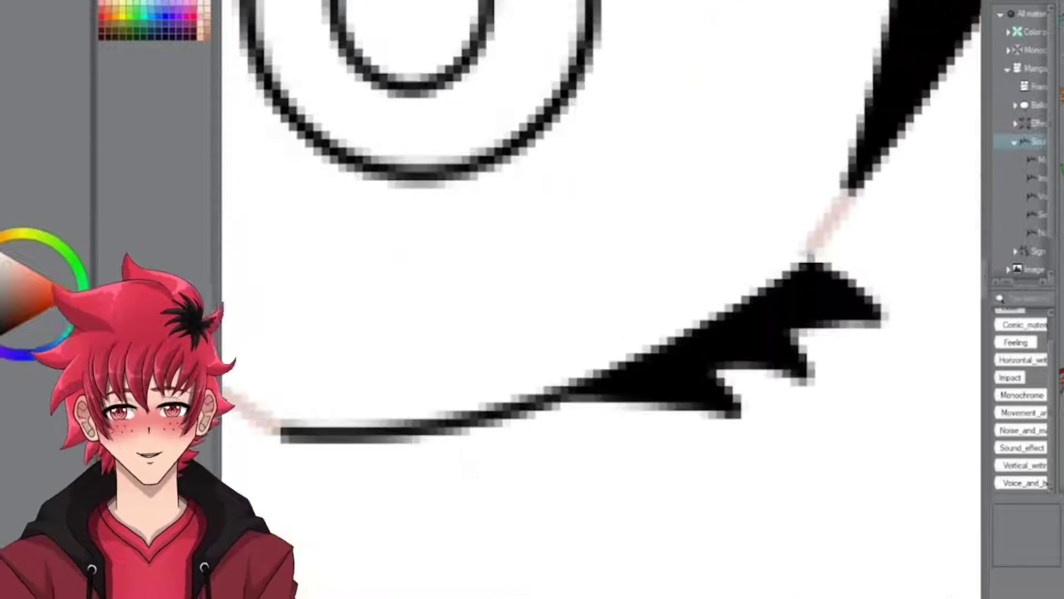
Try filling the face and neck with dusty pink while keeping the eye whites unfilled
scroll(601, 299, down, 5)
scroll(604, 299, down, 4)
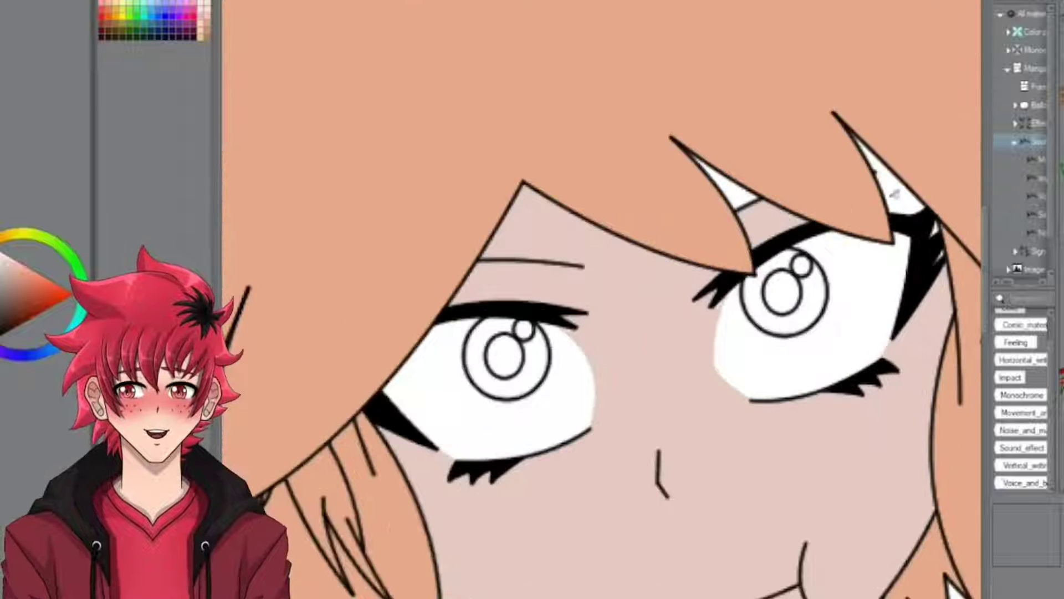
scroll(680, 278, up, 2)
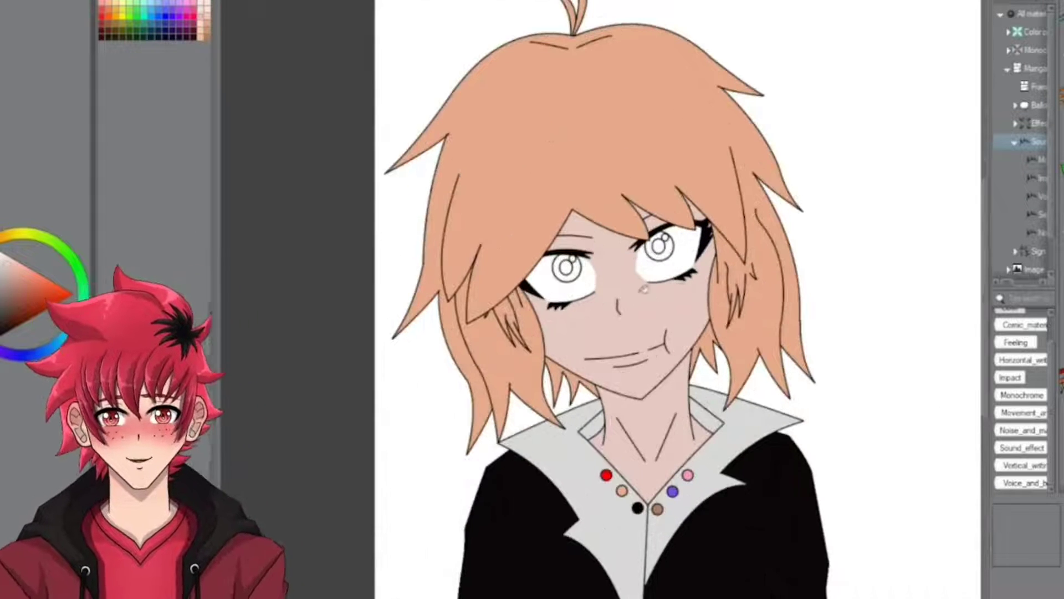
key(ctrl+z)
key(ctrl+z)
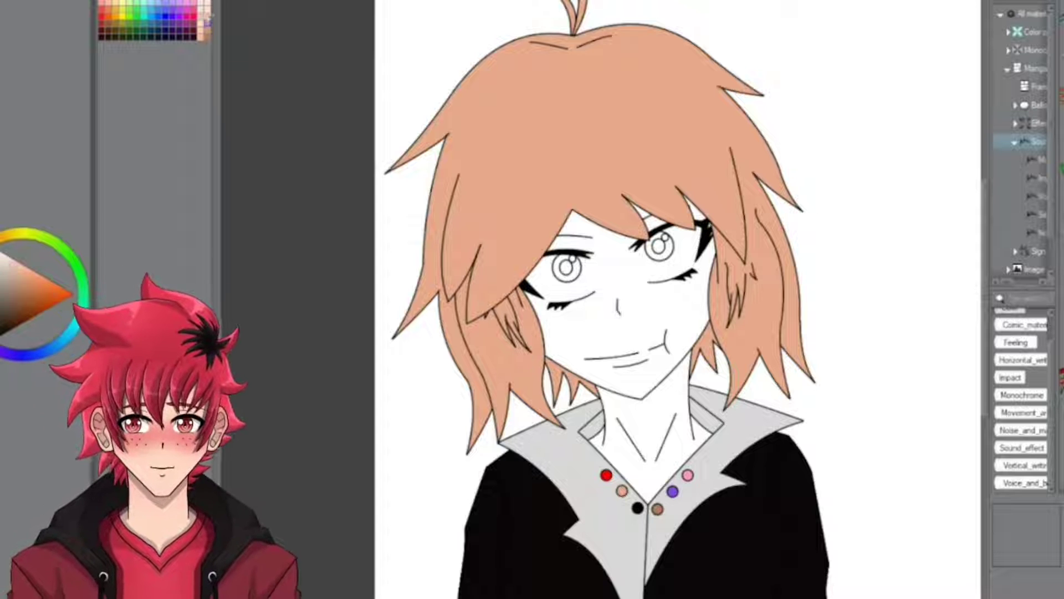
Test a light peach skin colour on the face and neck, and undo the test fills
scroll(673, 292, up, 2)
click(648, 322)
click(710, 437)
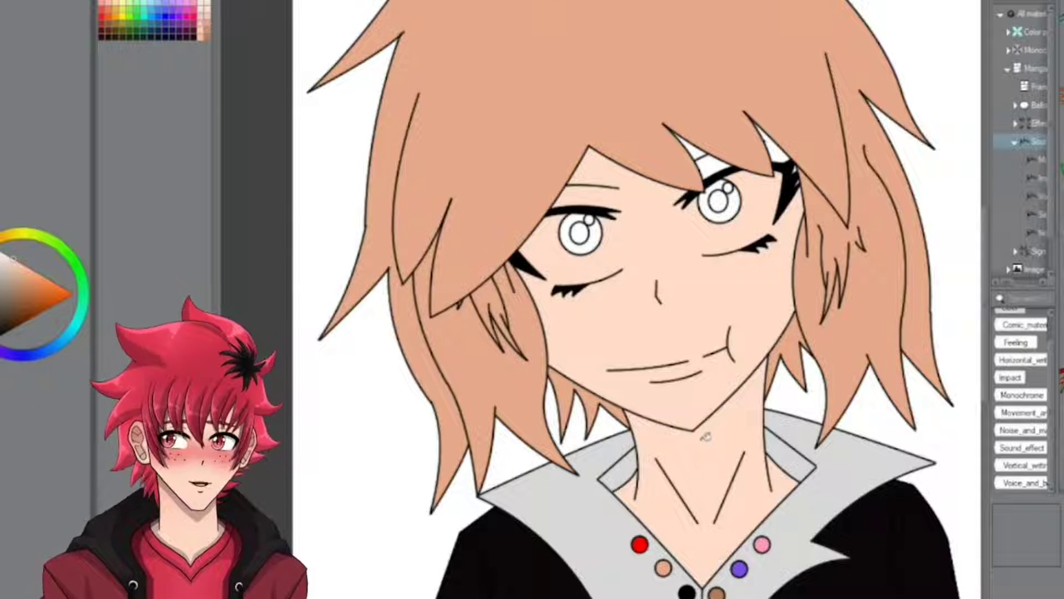
key(ctrl+z)
key(ctrl+z)
Draw a thin light-peach line closing the right-hand eye's inner side between the upper lashes and lower lid
scroll(687, 208, up, 5)
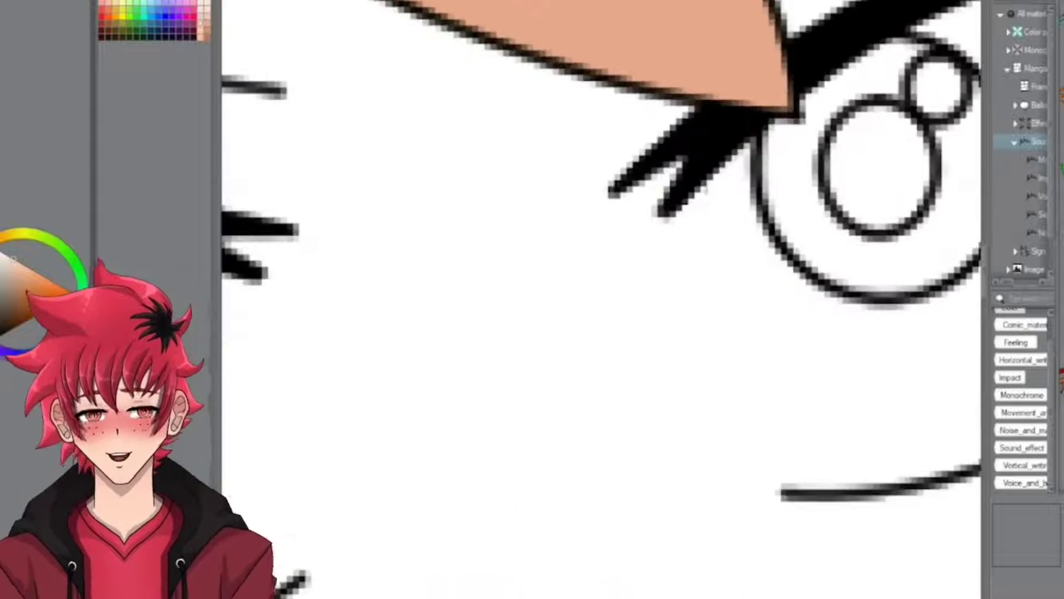
mouse_move(703, 191)
mouse_down()
mouse_move(679, 380)
mouse_move(798, 507)
mouse_up()
scroll(678, 380, down, 2)
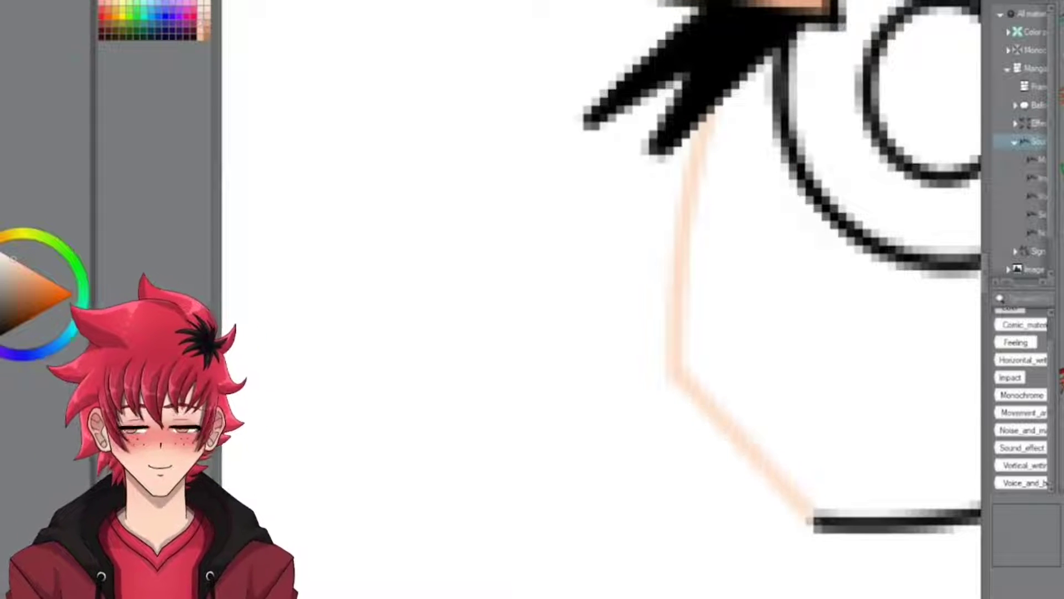
scroll(740, 341, down, 3)
scroll(740, 340, down, 2)
Copy the peach boundary line and fit the copy to the inner side of the left-hand eye
drag(703, 191, 809, 390)
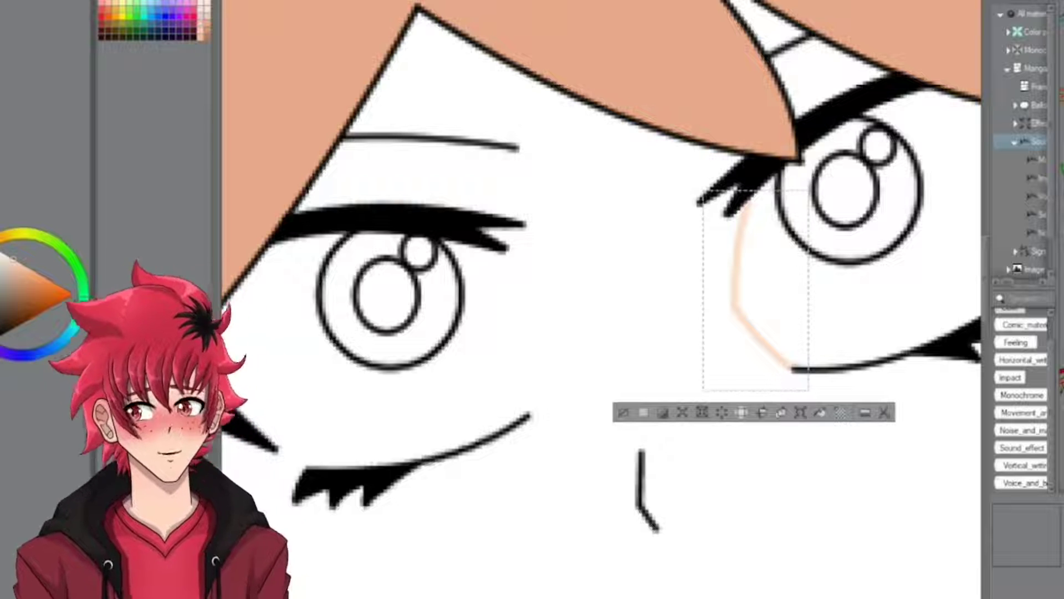
key(ctrl+c)
key(ctrl+v)
click(238, 259)
drag(760, 268, 523, 302)
mouse_move(485, 235)
mouse_down()
mouse_move(474, 214)
mouse_move(494, 190)
mouse_move(469, 198)
mouse_up()
key(Return)
Close the gaps at the outer corners of both eyes with short light-peach strokes
scroll(539, 264, down, 4)
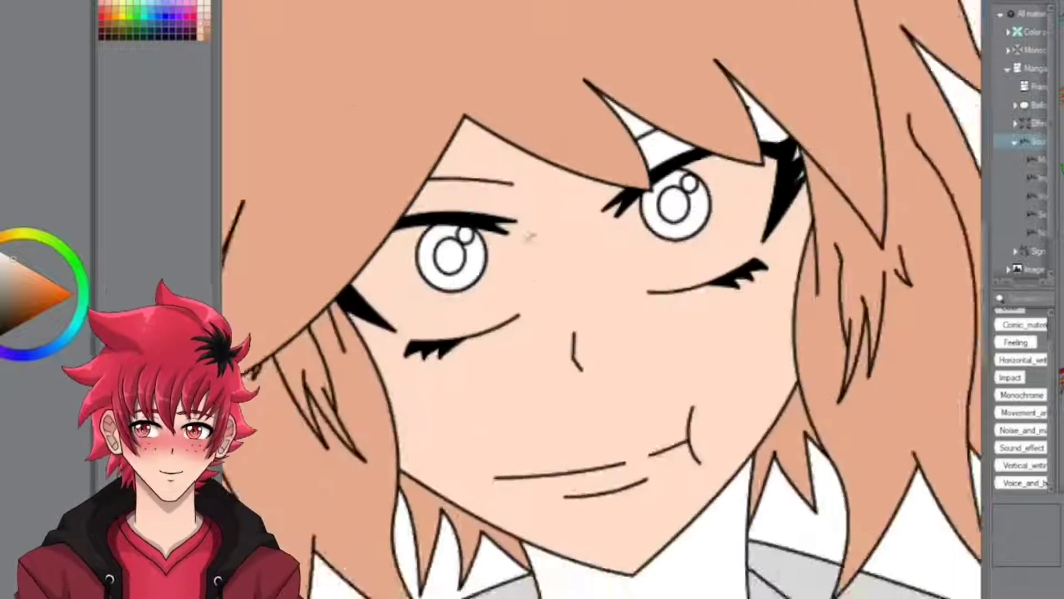
scroll(539, 264, up, 1)
scroll(422, 343, up, 5)
scroll(421, 344, down, 5)
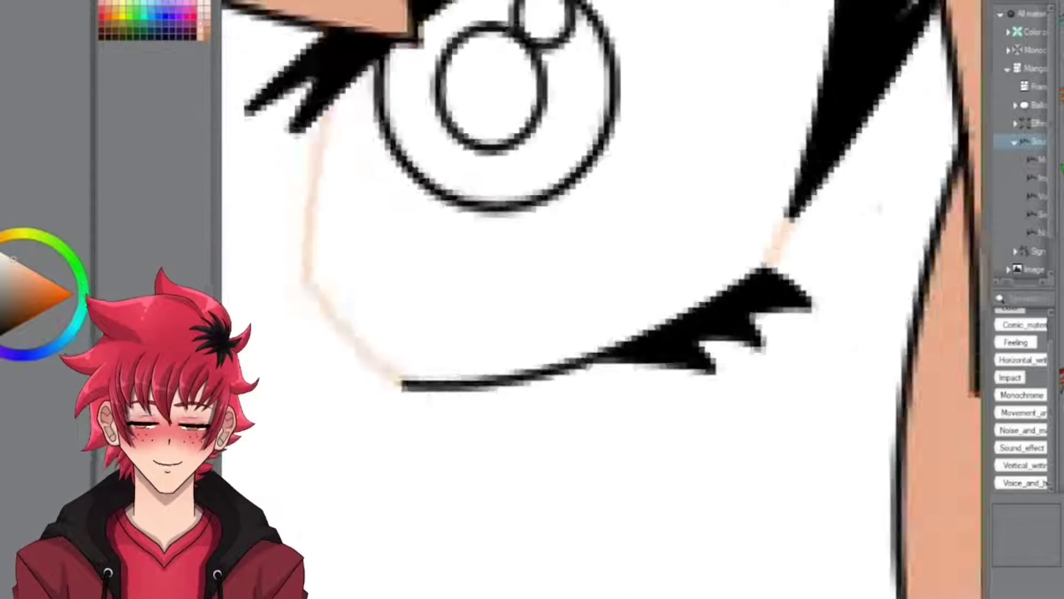
scroll(421, 344, up, 5)
scroll(421, 343, down, 6)
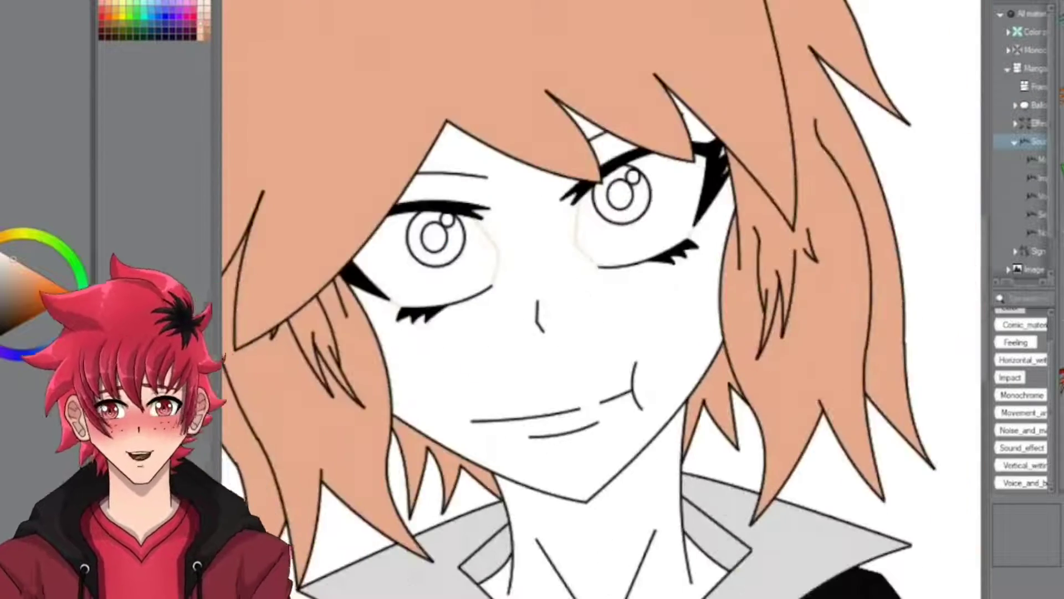
Fill the face, neck and skin gaps between the bangs with light peach, keeping the eyes white
scroll(554, 166, down, 1)
scroll(554, 167, up, 5)
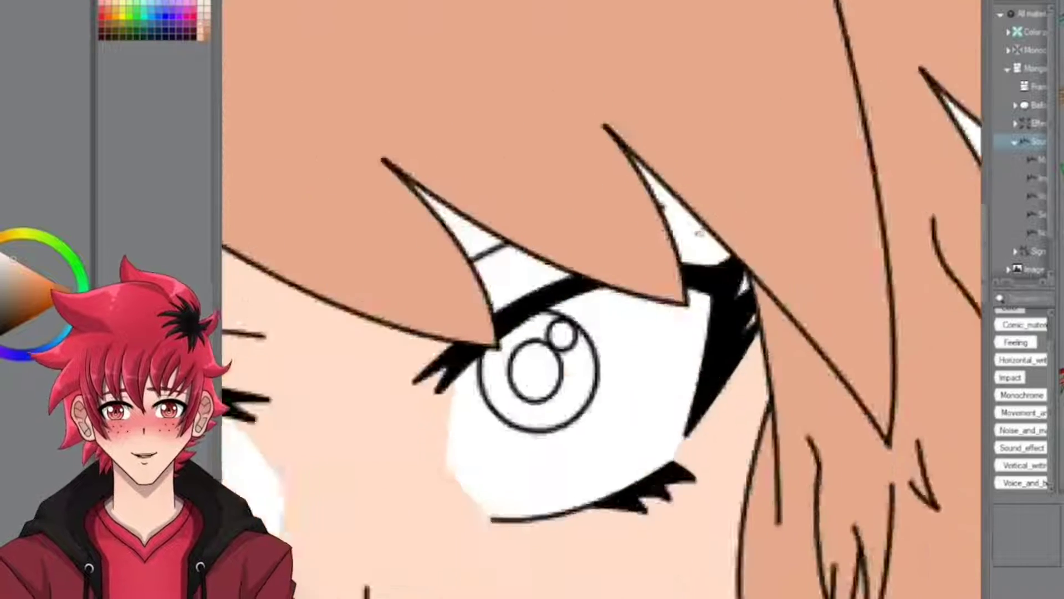
scroll(554, 166, down, 5)
scroll(497, 200, up, 1)
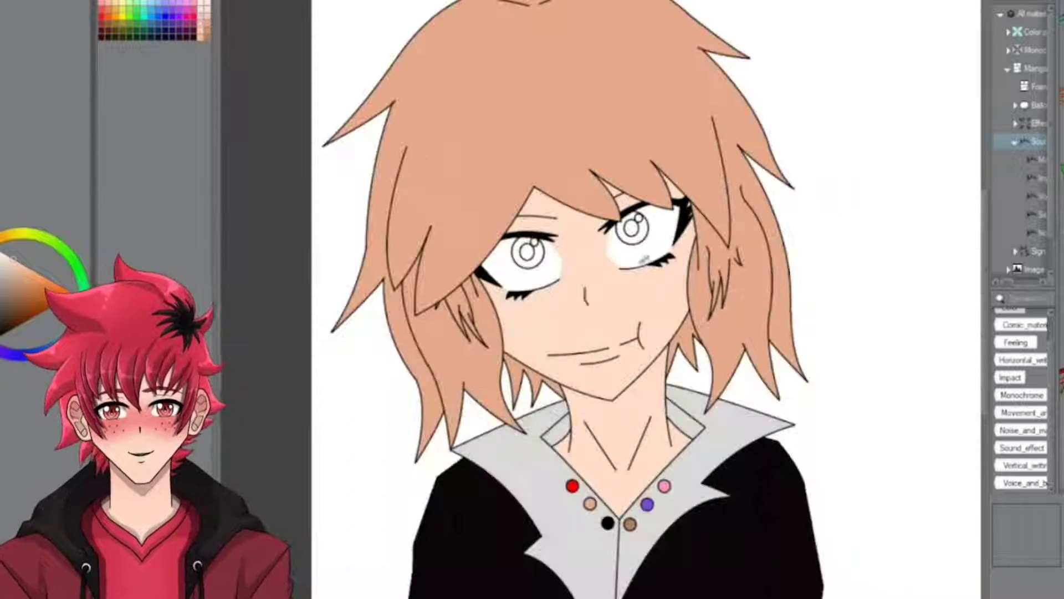
Fill the small neck areas beside the collar with light peach and touch up the gaps under the jaw
scroll(555, 333, up, 5)
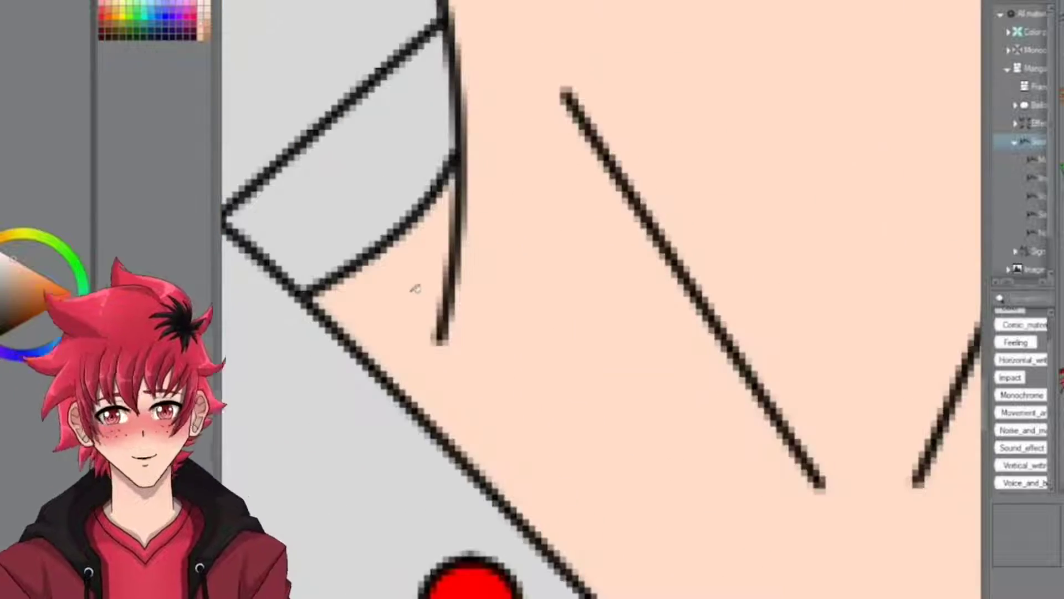
scroll(554, 299, down, 4)
scroll(555, 300, up, 4)
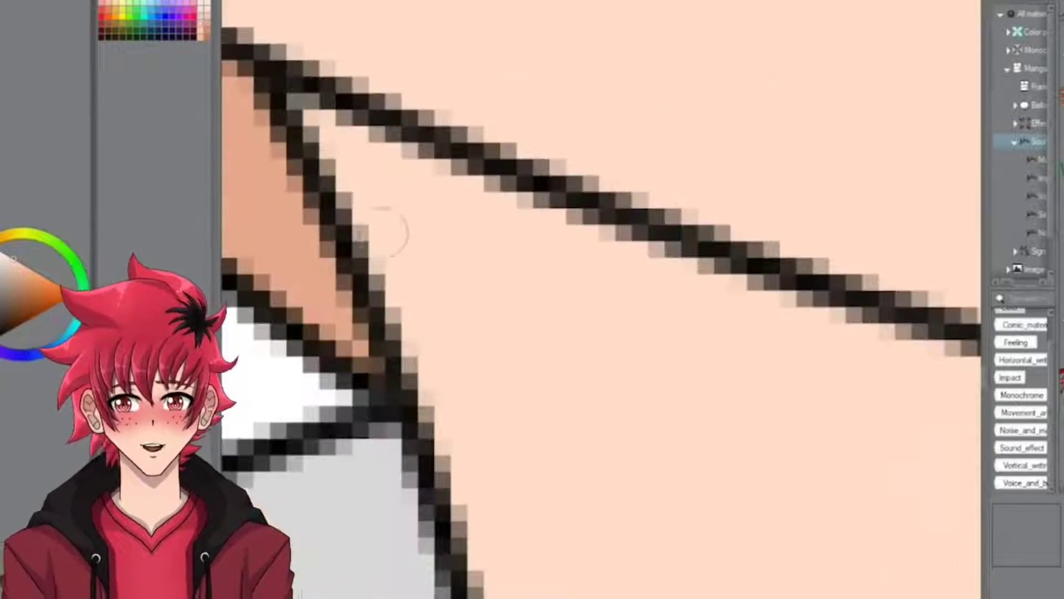
scroll(554, 300, down, 4)
scroll(601, 300, up, 2)
scroll(602, 299, down, 8)
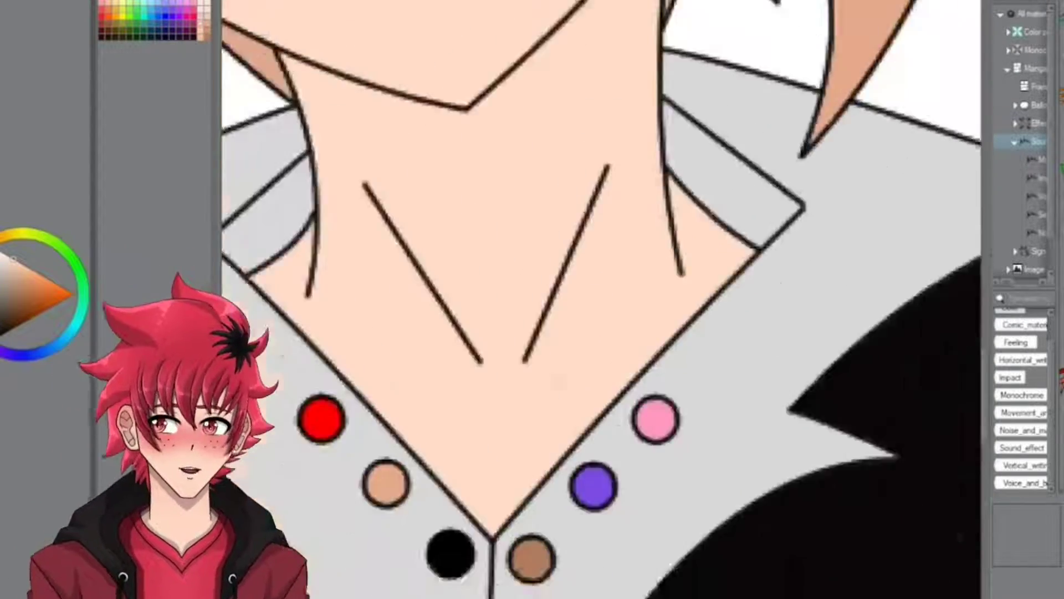
Examine the skin edges around the lashes, bangs and both eyes for gaps left in the base colours
scroll(610, 189, up, 10)
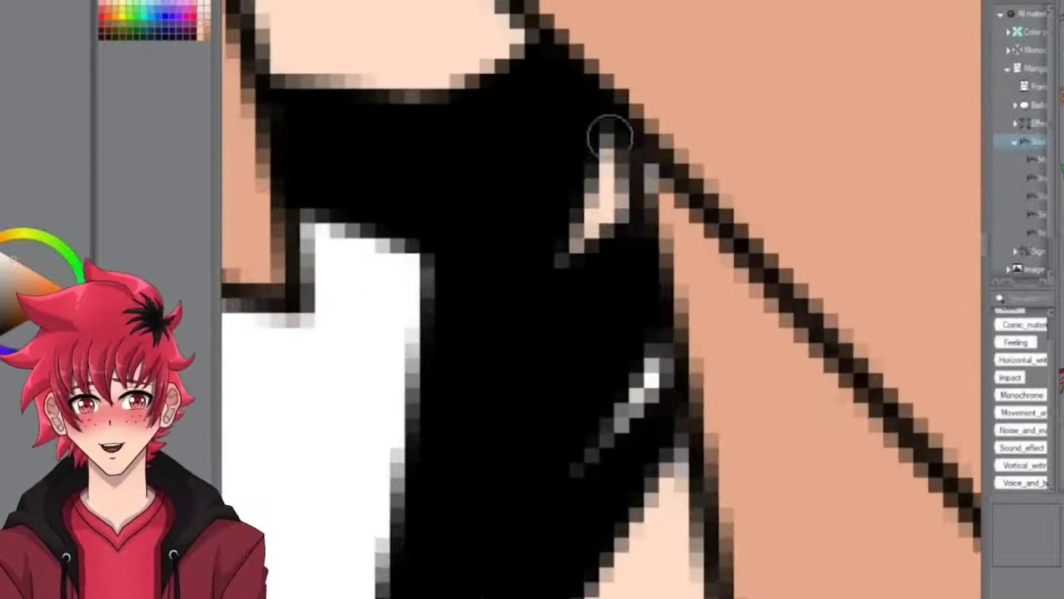
scroll(636, 396, down, 3)
scroll(513, 99, down, 3)
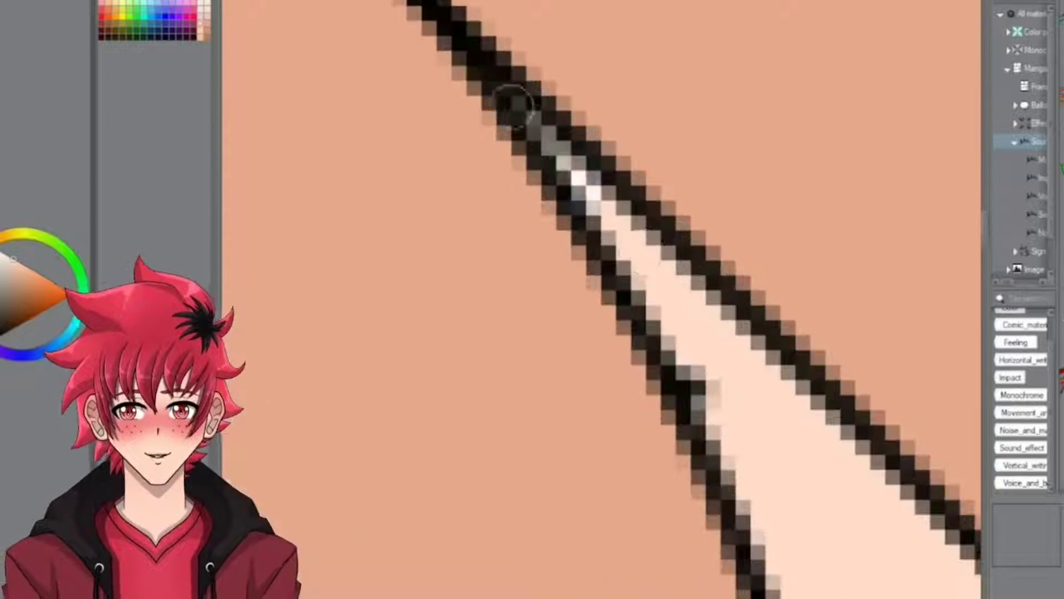
scroll(555, 166, up, 4)
scroll(610, 277, down, 3)
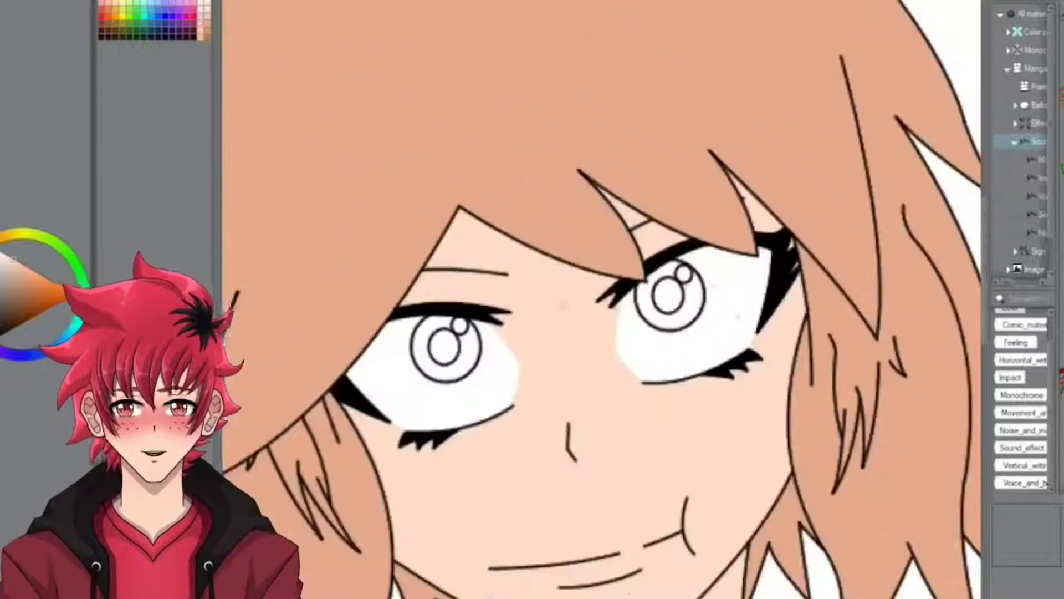
scroll(706, 280, up, 4)
scroll(744, 392, up, 1)
scroll(545, 333, down, 3)
scroll(545, 334, up, 5)
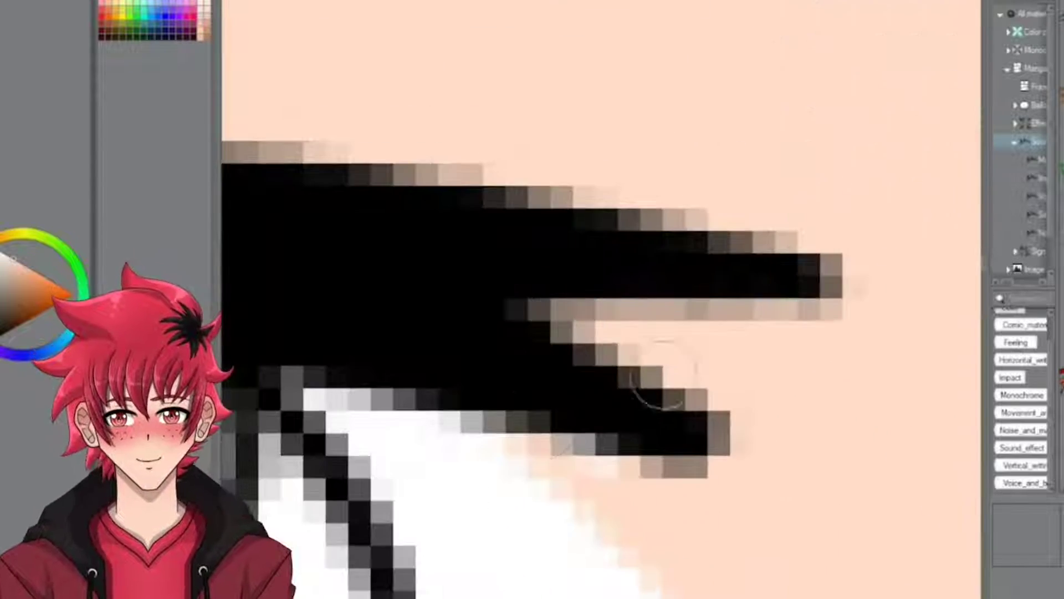
scroll(672, 355, down, 5)
scroll(530, 367, up, 5)
scroll(530, 367, down, 4)
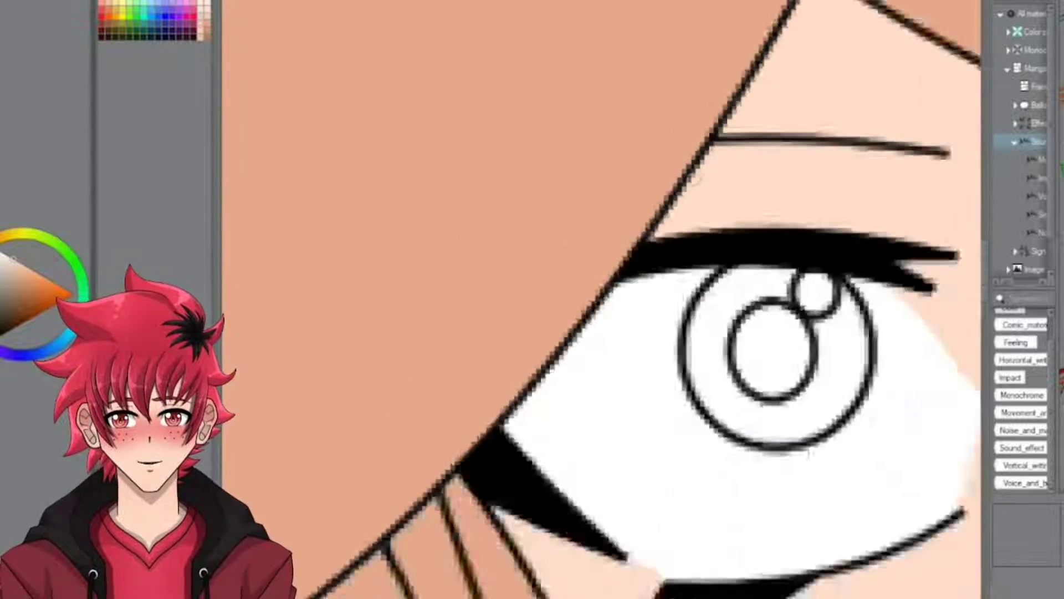
scroll(639, 529, up, 4)
scroll(639, 528, down, 5)
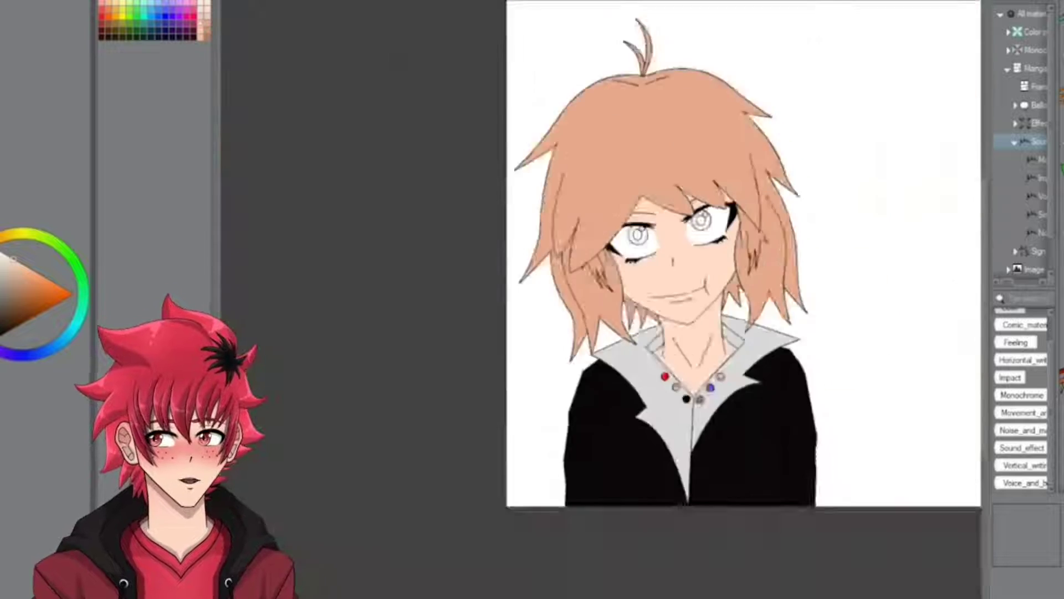
Try hatching pink blush strokes on both cheeks with the For effect line pen
scroll(582, 332, up, 5)
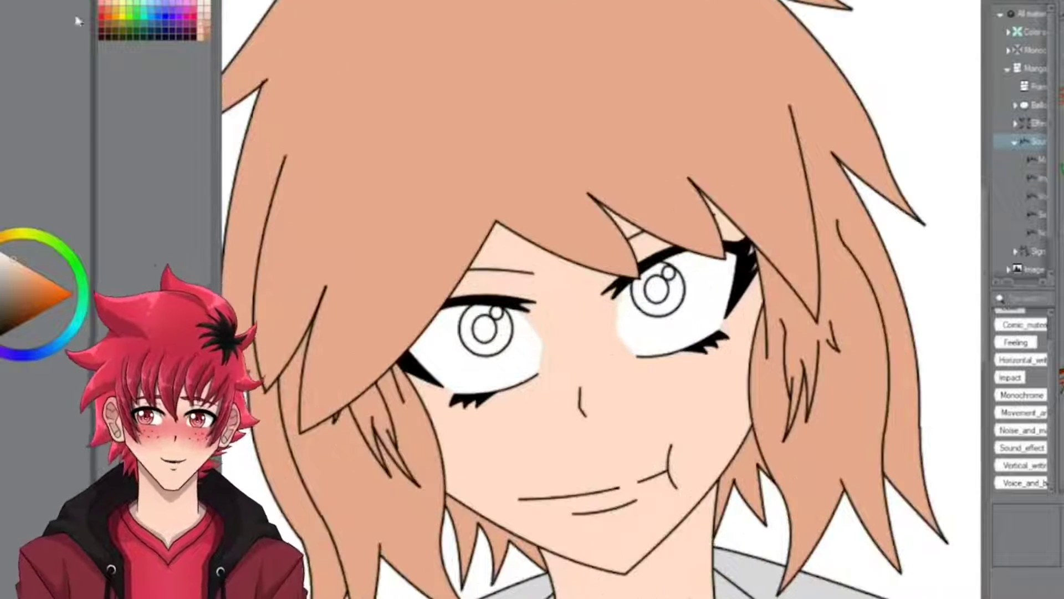
key(p)
click(15, 125)
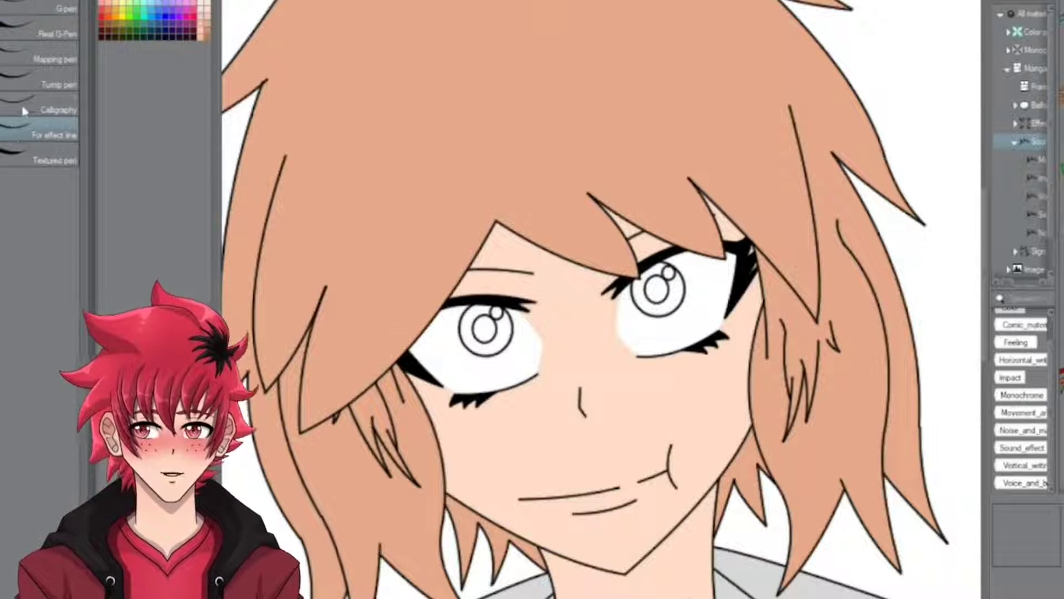
scroll(541, 444, up, 3)
drag(547, 418, 415, 468)
scroll(582, 333, down, 3)
drag(758, 368, 709, 417)
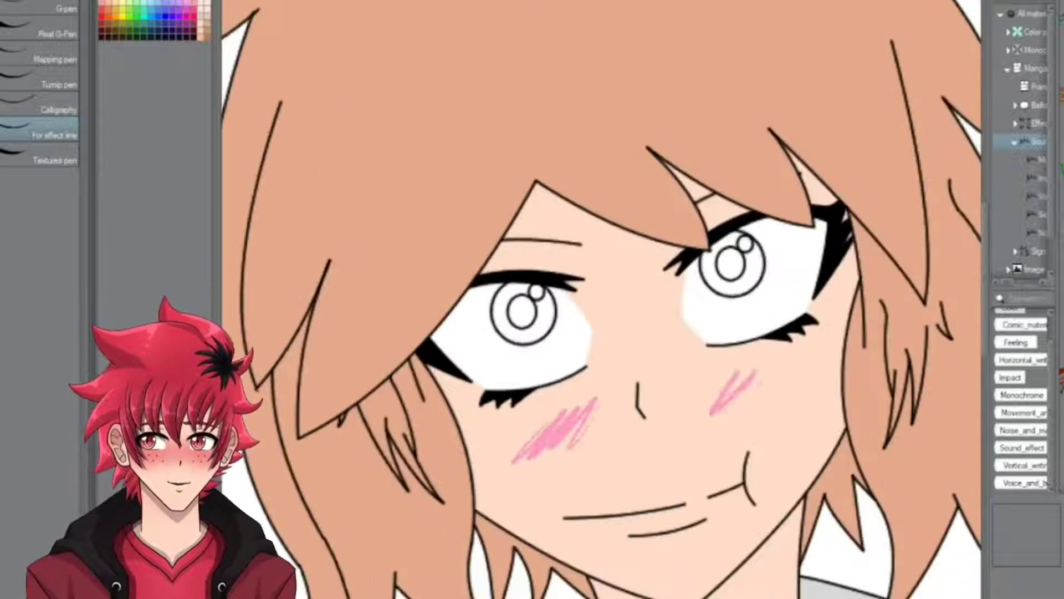
drag(800, 354, 737, 418)
scroll(604, 299, down, 2)
scroll(702, 385, down, 4)
scroll(503, 344, up, 4)
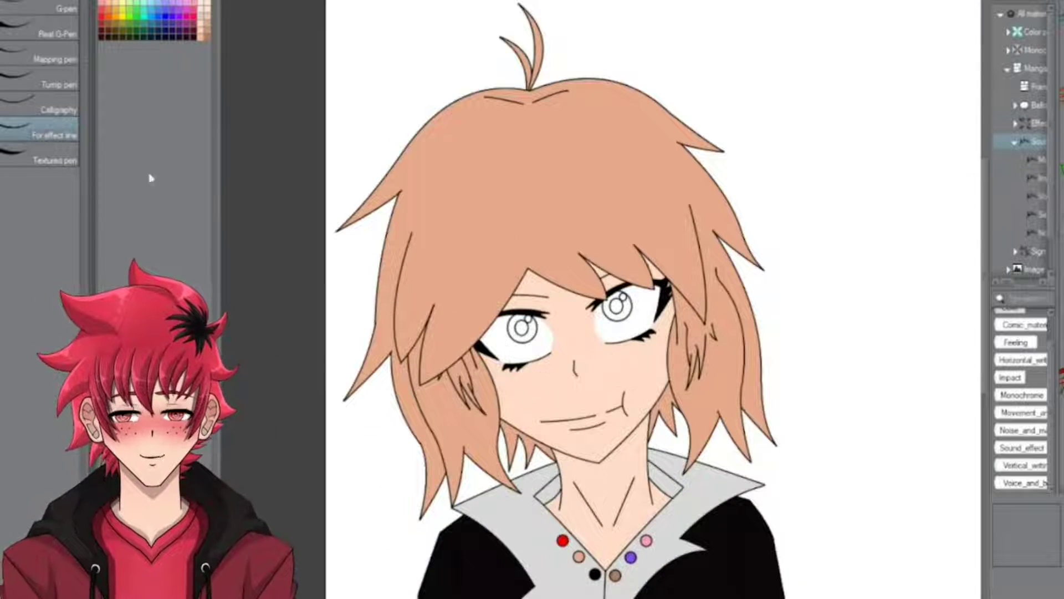
Try zigzag pink blush patches on both cheeks with the Textured pen
click(54, 158)
scroll(526, 361, up, 3)
drag(576, 352, 477, 421)
drag(820, 300, 743, 365)
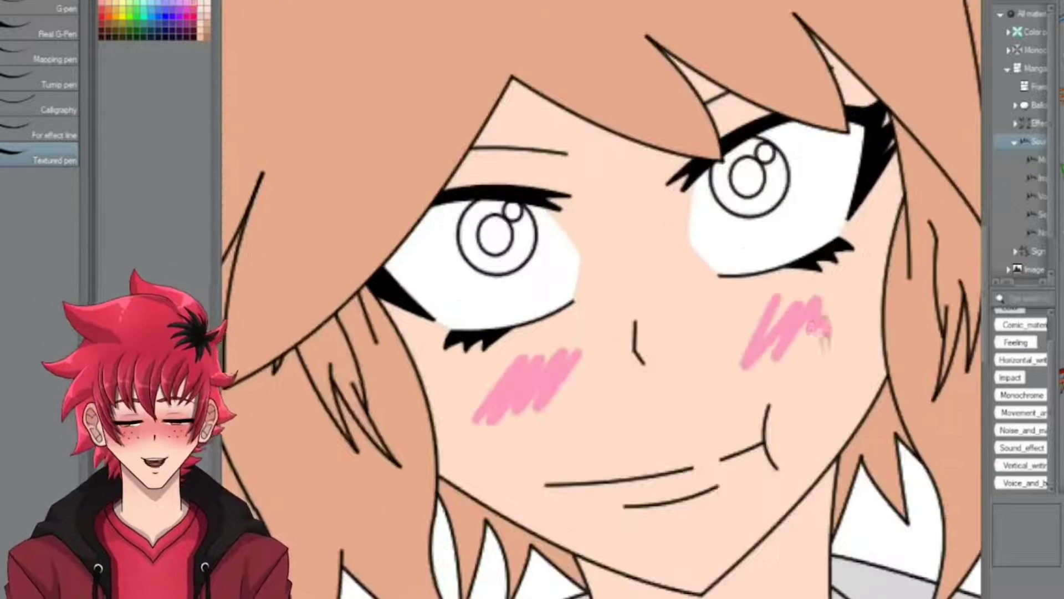
scroll(604, 299, down, 4)
Try drawing pink blush squiggles under the eyes with the Milli pen
click(28, 4)
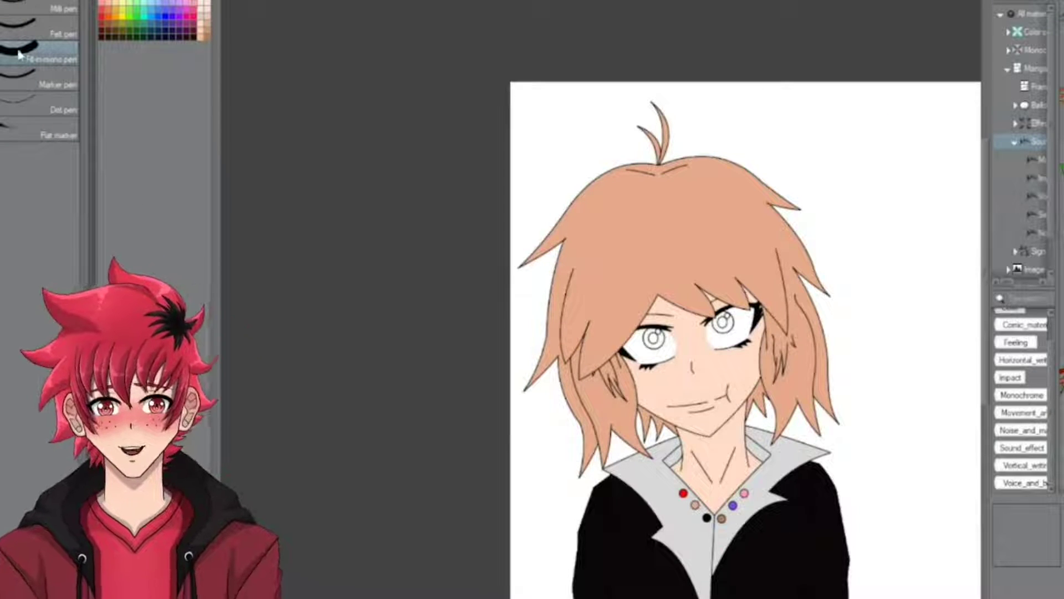
key(ctrl+plus)
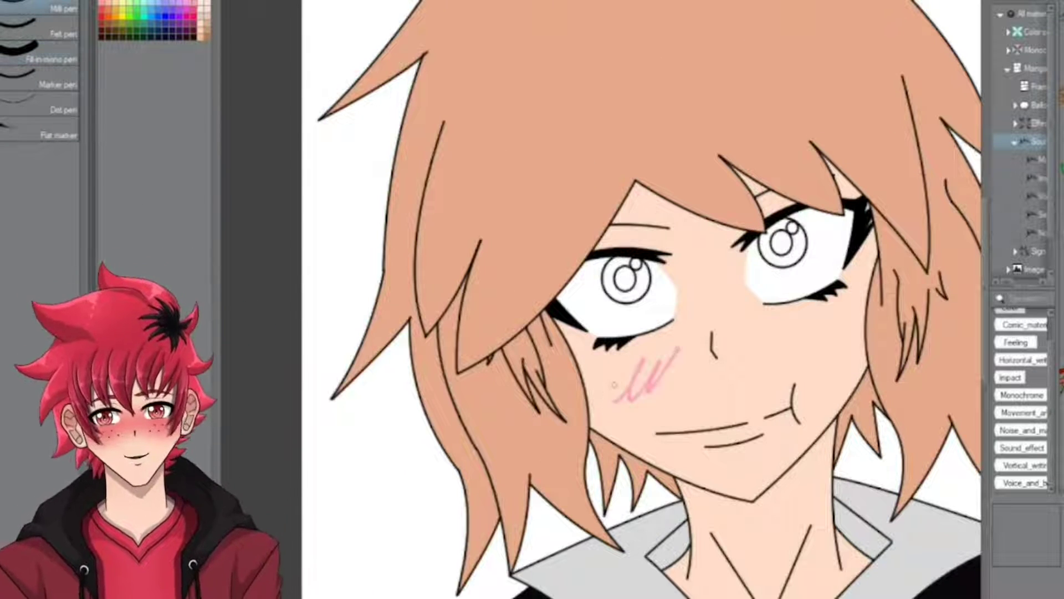
scroll(620, 386, up, 3)
mouse_move(701, 314)
mouse_down()
mouse_move(632, 373)
mouse_move(596, 383)
mouse_up()
scroll(776, 310, up, 2)
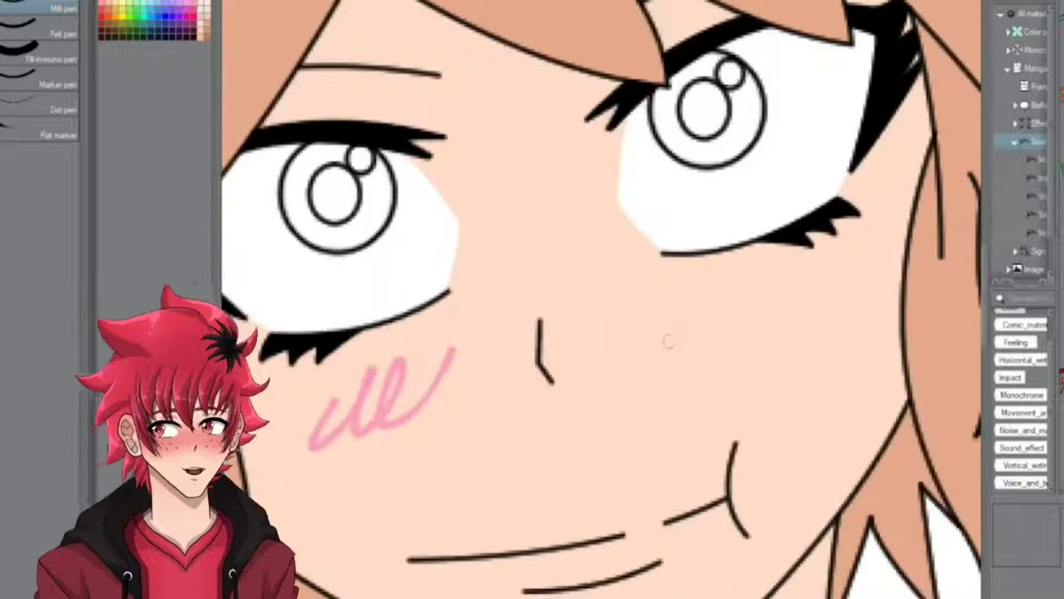
drag(668, 343, 849, 263)
key(ctrl+0)
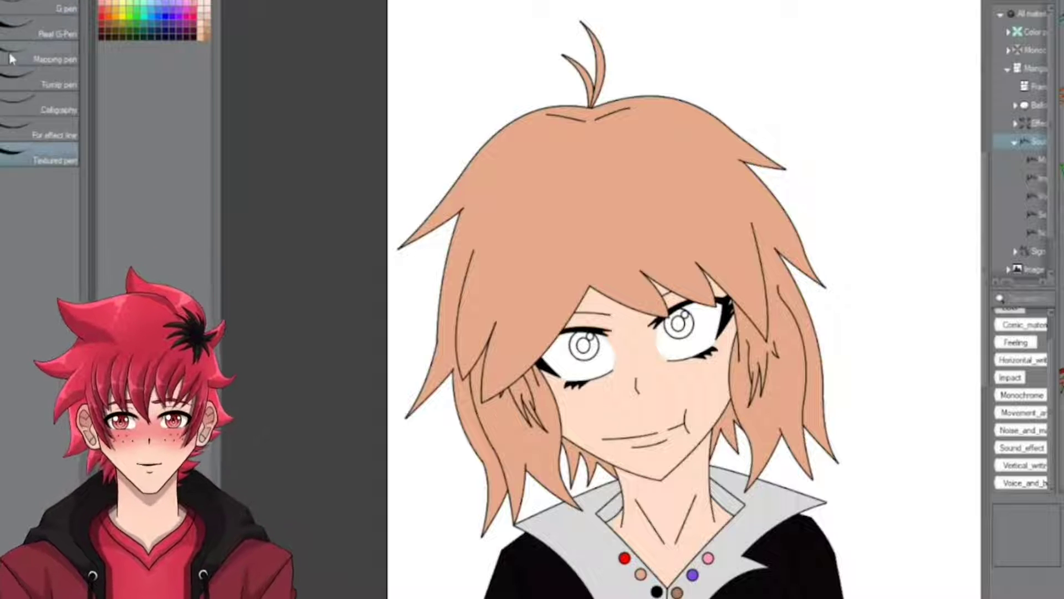
Try spraying a slanted pink blush on both cheeks with the Spray airbrush
click(6, 61)
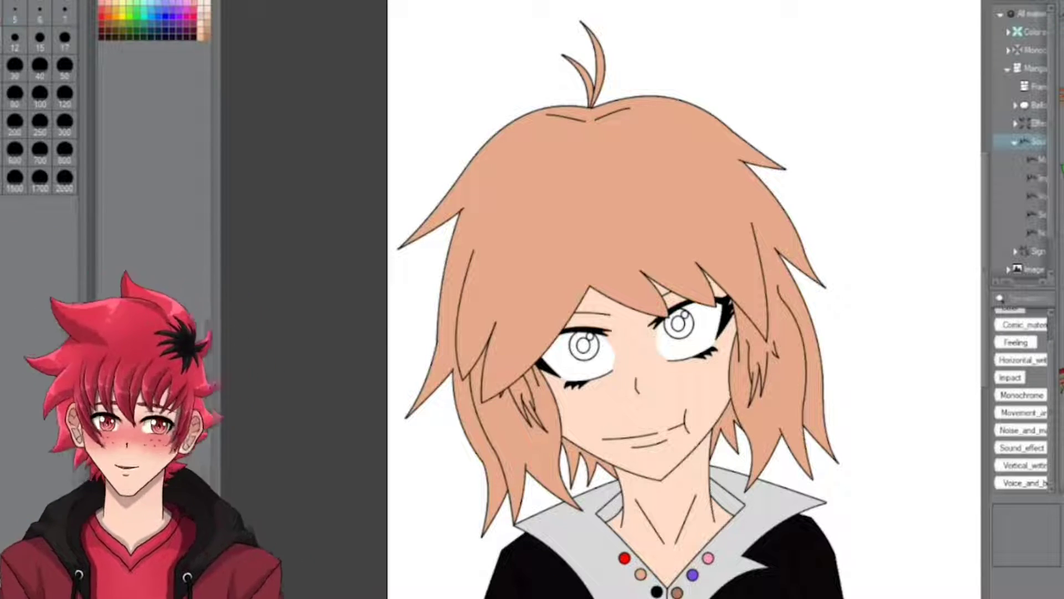
key(b)
scroll(637, 440, up, 5)
mouse_move(580, 277)
mouse_down()
mouse_move(482, 326)
mouse_move(585, 269)
mouse_up()
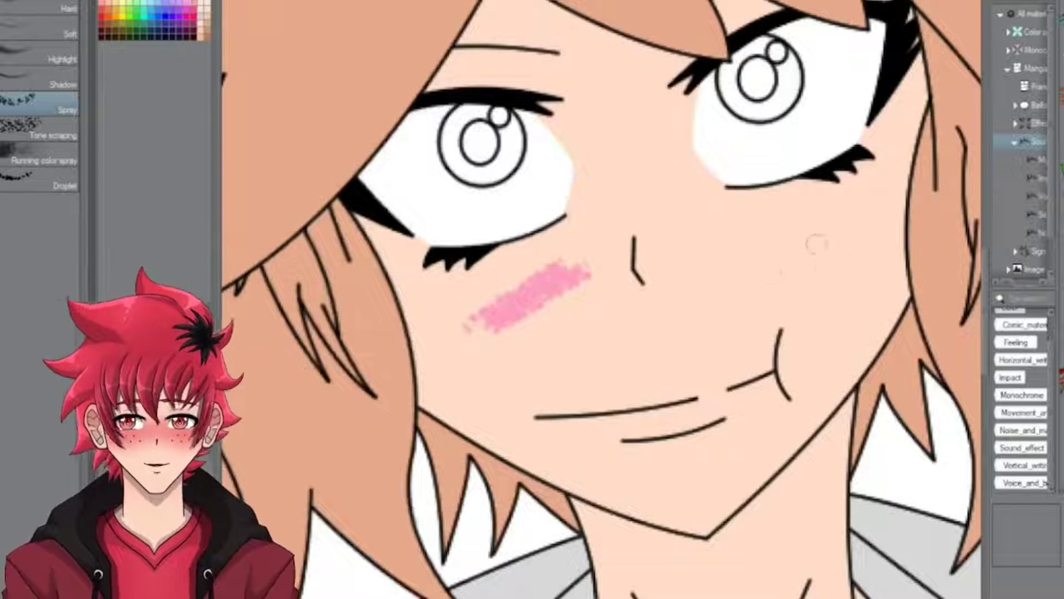
drag(814, 244, 771, 277)
scroll(634, 341, down, 5)
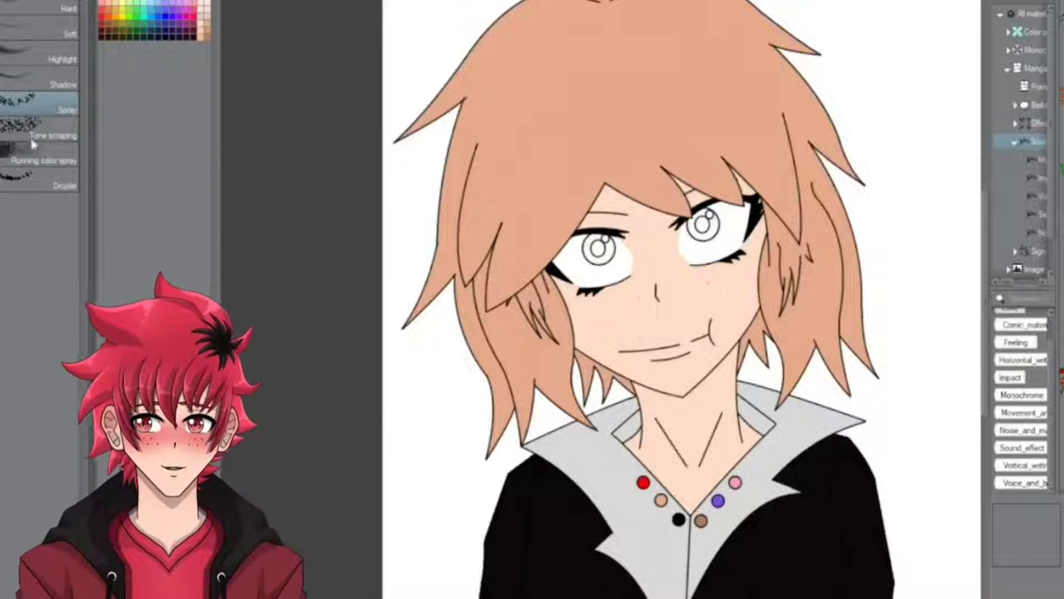
Draw a thin looping pink blush squiggle under the left-hand eye with the Mapping pen at size 5
click(33, 133)
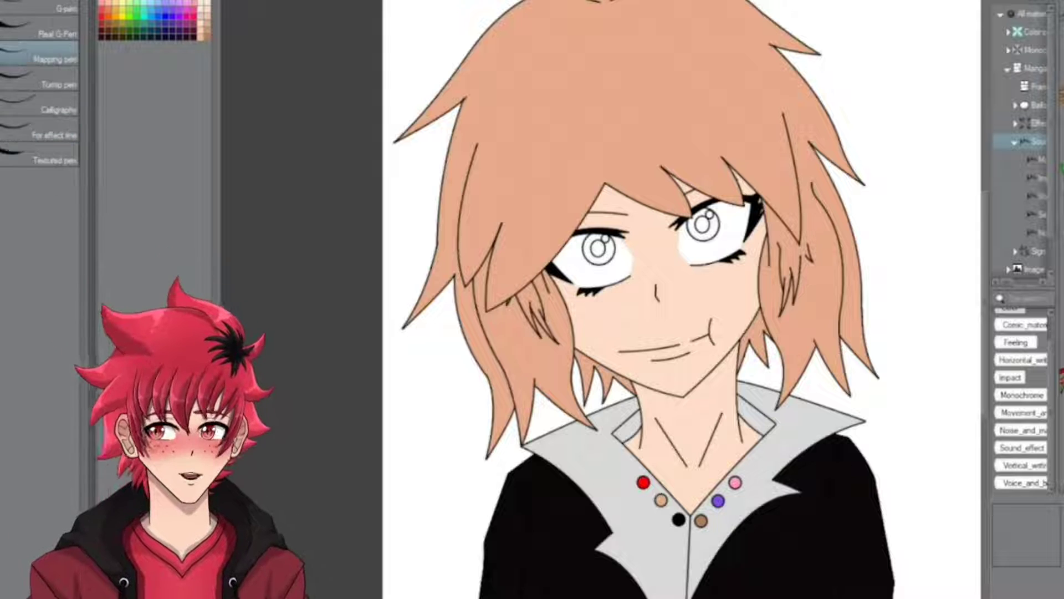
scroll(637, 306, up, 5)
scroll(604, 285, up, 2)
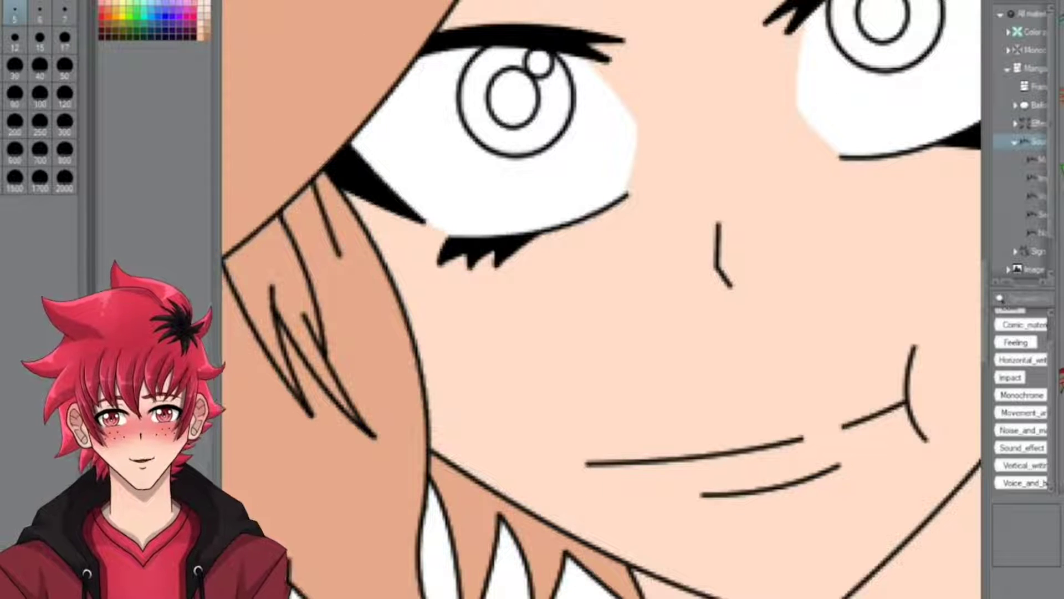
scroll(689, 294, up, 1)
drag(631, 265, 482, 317)
scroll(555, 310, down, 4)
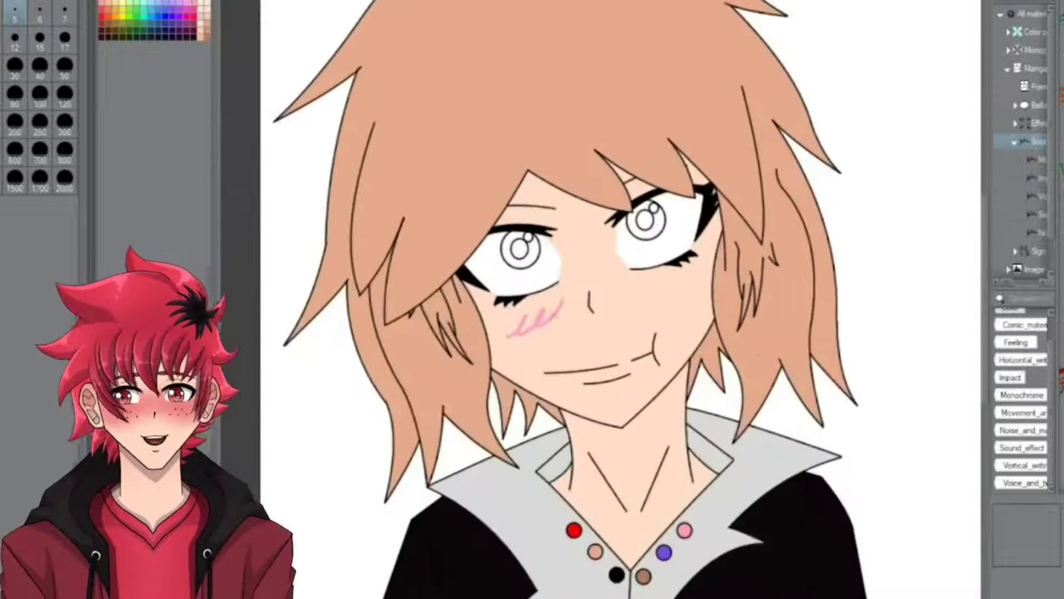
Copy the pink blush squiggle, mirror the copy and place it on the right-hand cheek
scroll(554, 310, up, 3)
key(m)
drag(480, 269, 610, 380)
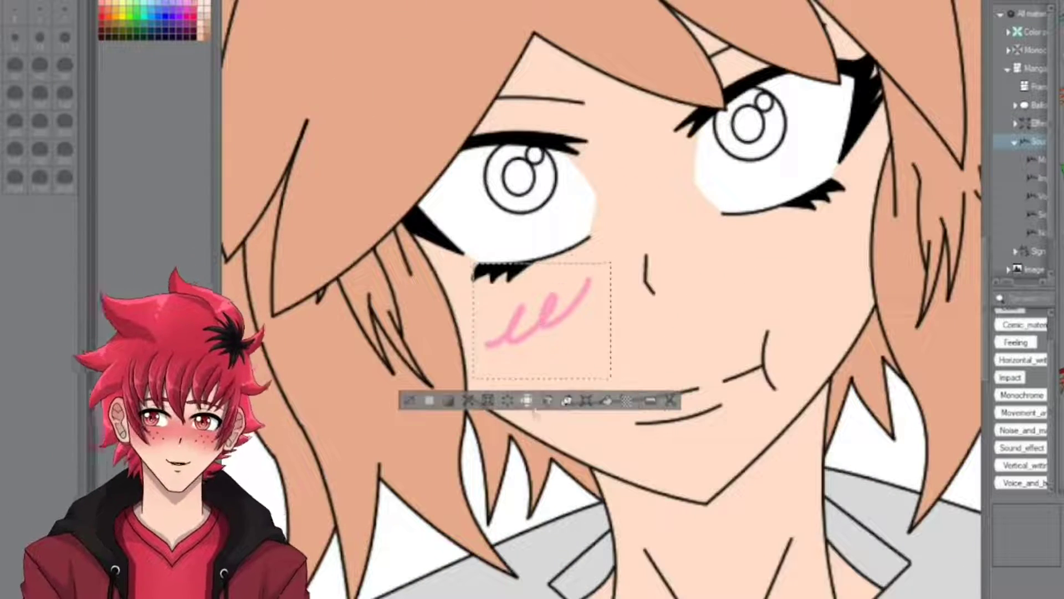
key(ctrl+c)
key(ctrl+v)
click(267, 230)
drag(543, 322, 775, 270)
key(Return)
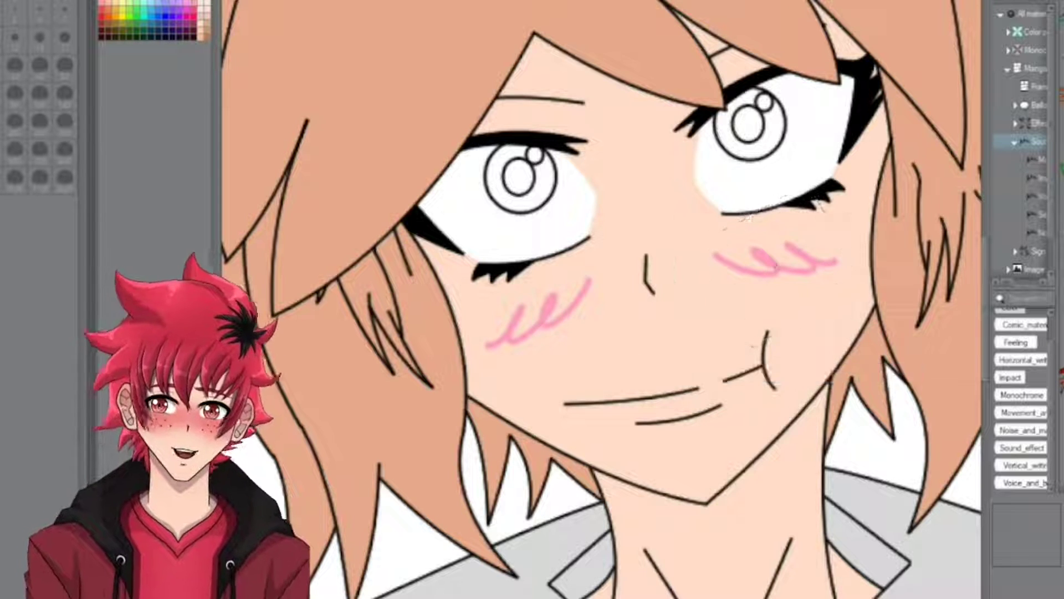
scroll(612, 330, down, 5)
scroll(751, 355, up, 1)
scroll(723, 330, down, 4)
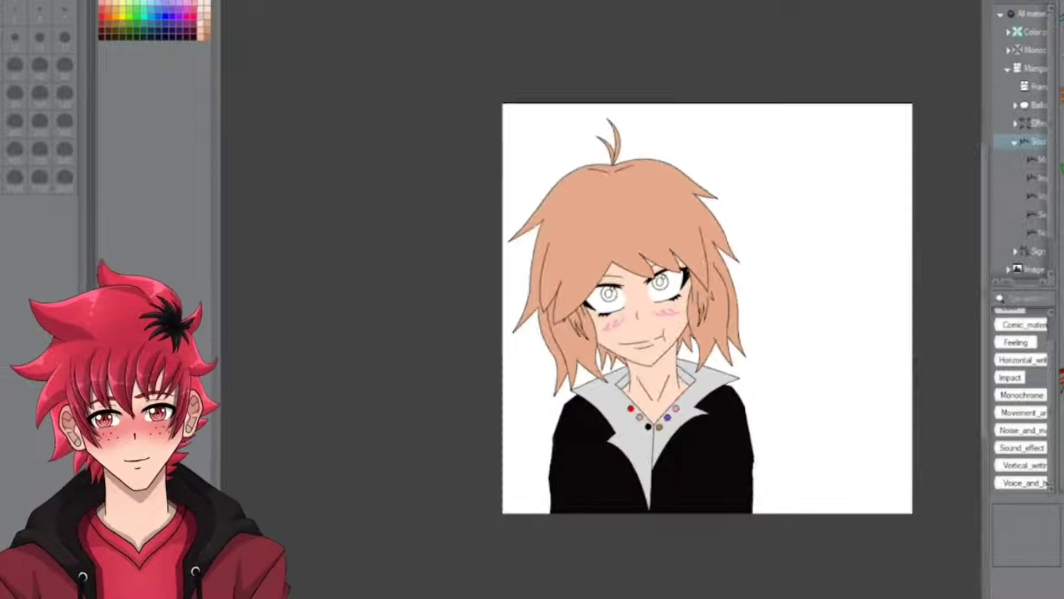
Undo the blush squiggles on both cheeks
key(ctrl+z)
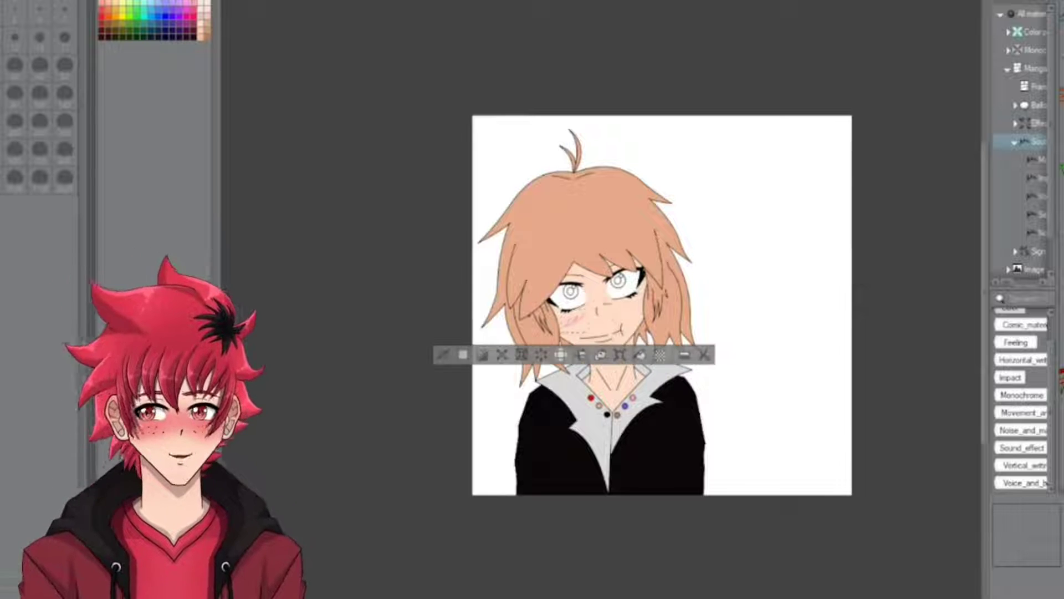
key(ctrl+z)
scroll(632, 325, up, 4)
scroll(632, 326, up, 1)
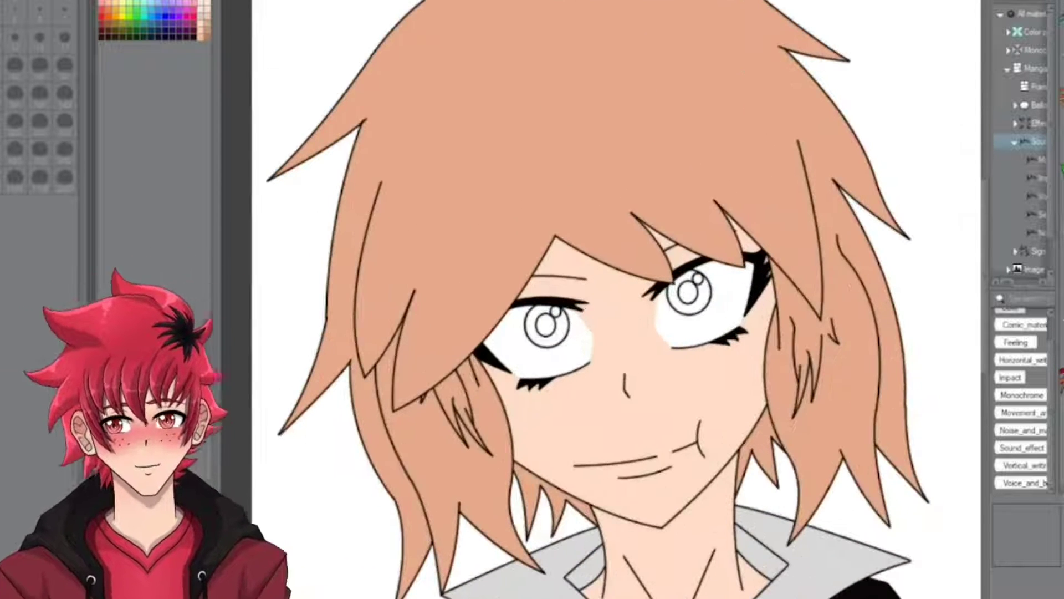
Try shading the lower part of the left-hand iris in grey with the Darker pencil
click(2, 3)
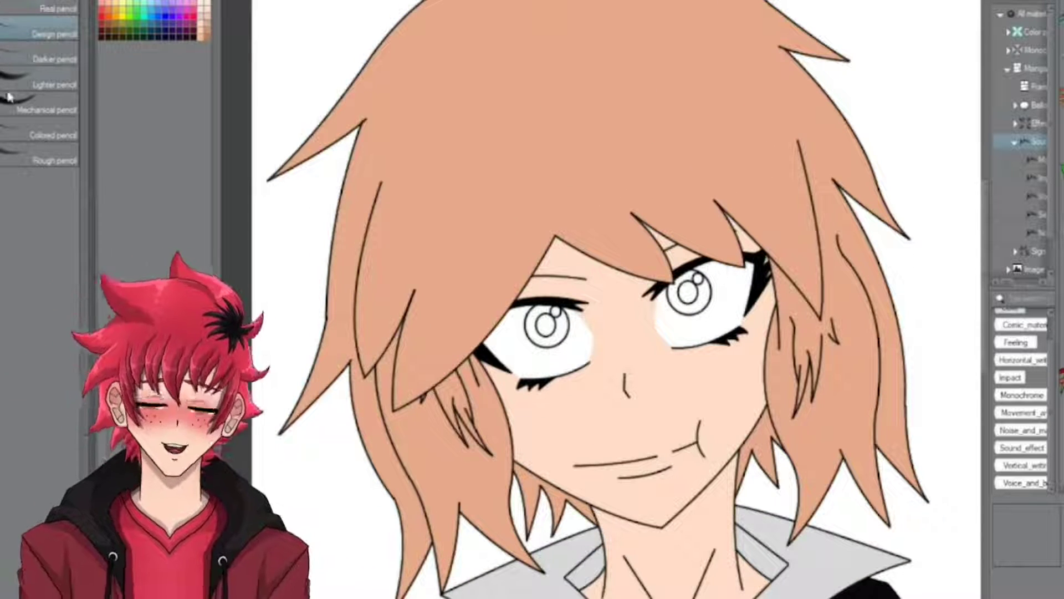
click(44, 59)
scroll(541, 331, up, 6)
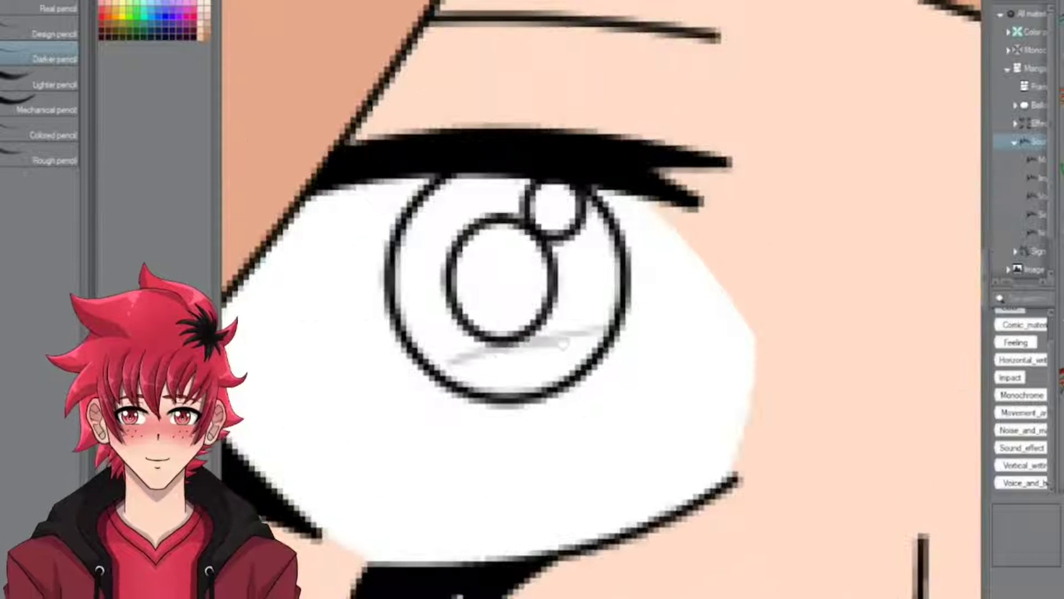
mouse_move(562, 344)
mouse_down()
mouse_move(460, 363)
mouse_move(487, 388)
mouse_up()
scroll(540, 333, down, 7)
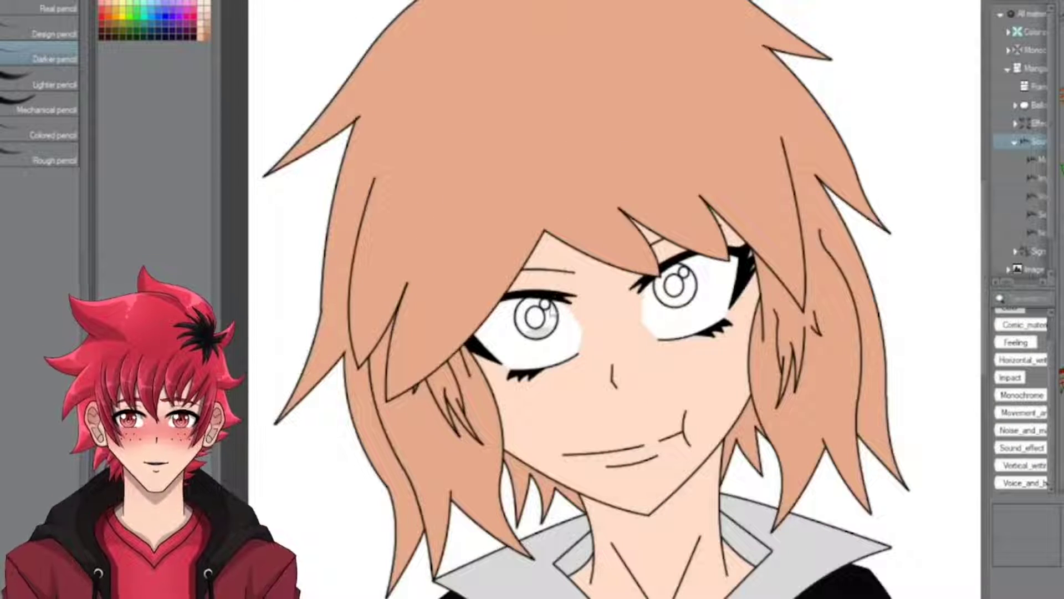
Try drawing the shading edge inside the left-hand iris freehand with the Mapping pen, undoing the stroke
key(p)
scroll(499, 329, up, 6)
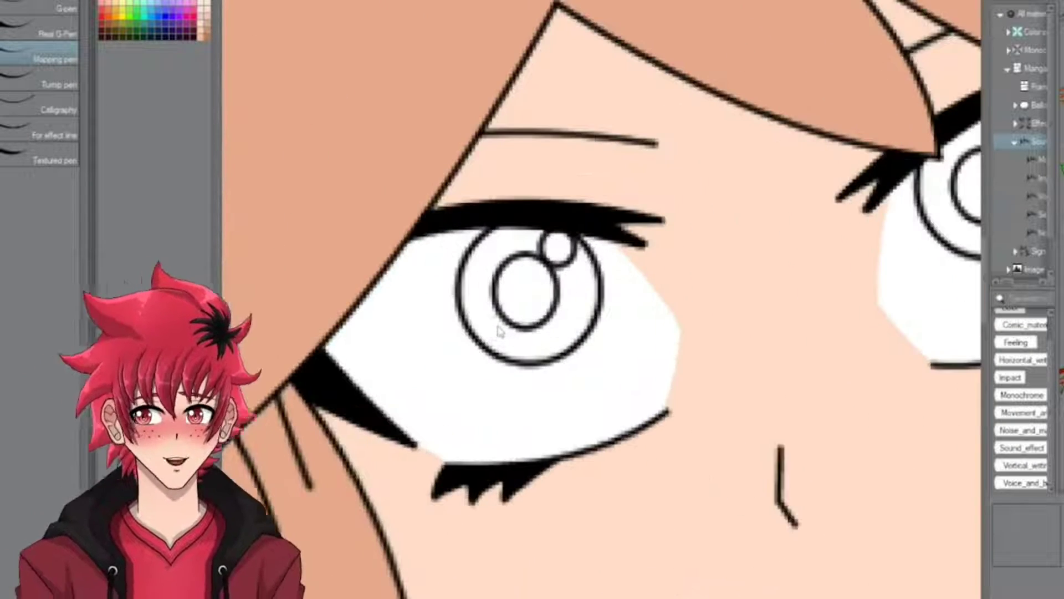
scroll(499, 332, up, 3)
drag(610, 216, 543, 355)
key(ctrl+z)
Draw a curved shading edge along the right side of each iris with the Curve tool
key(u)
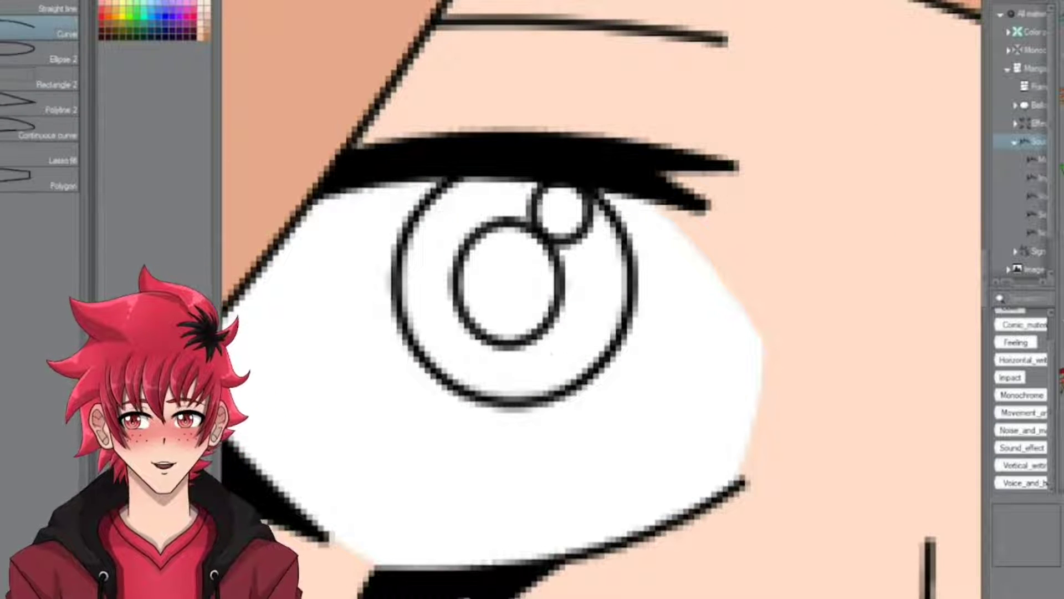
drag(551, 237, 505, 363)
scroll(532, 299, down, 3)
scroll(532, 299, up, 2)
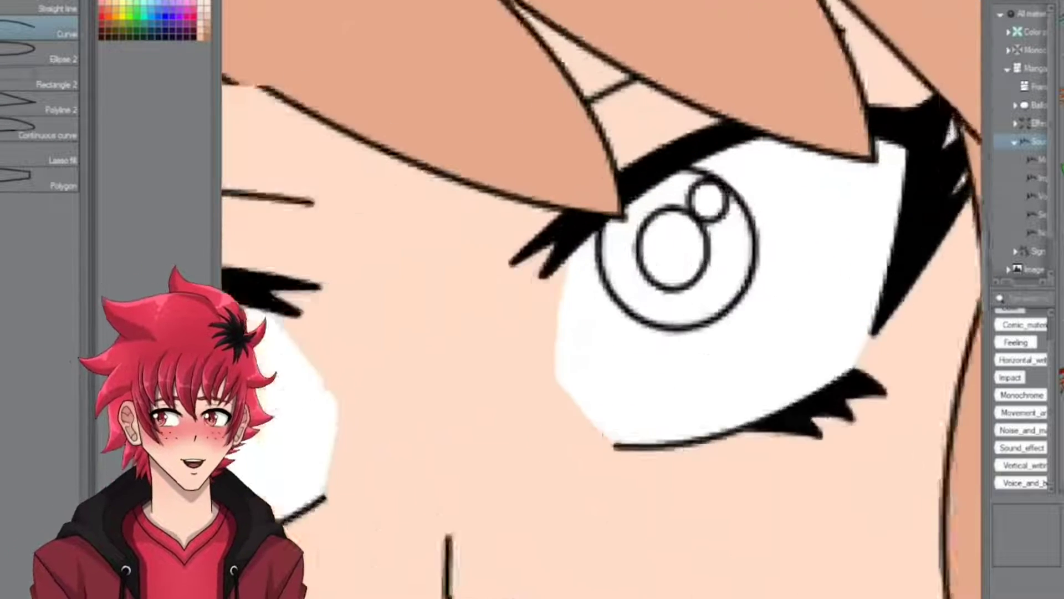
drag(732, 200, 666, 377)
click(743, 300)
Fill the crescents on the right side of both irises with light grey and touch up the shading
key(g)
scroll(610, 266, up, 3)
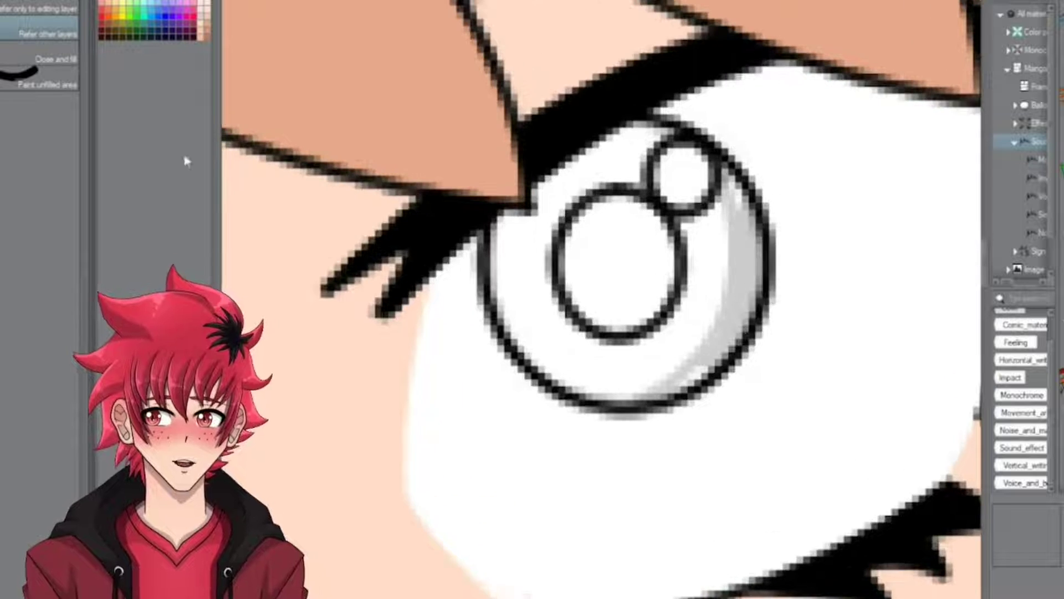
key(p)
scroll(602, 300, down, 2)
scroll(602, 299, up, 2)
scroll(601, 300, down, 4)
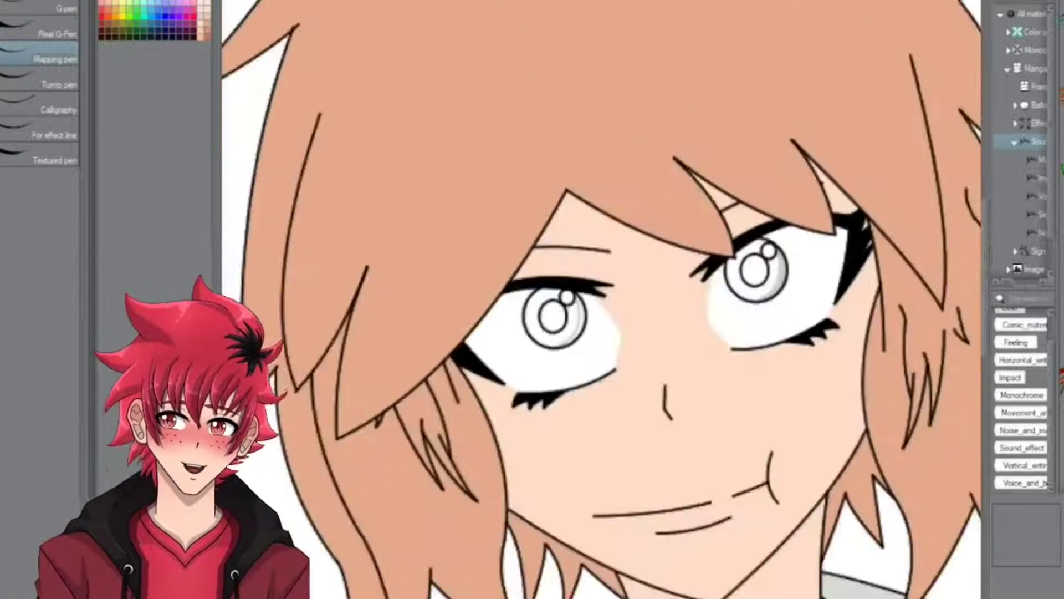
scroll(554, 316, up, 5)
mouse_move(616, 94)
mouse_down()
mouse_move(560, 410)
mouse_move(615, 310)
mouse_up()
scroll(563, 409, down, 8)
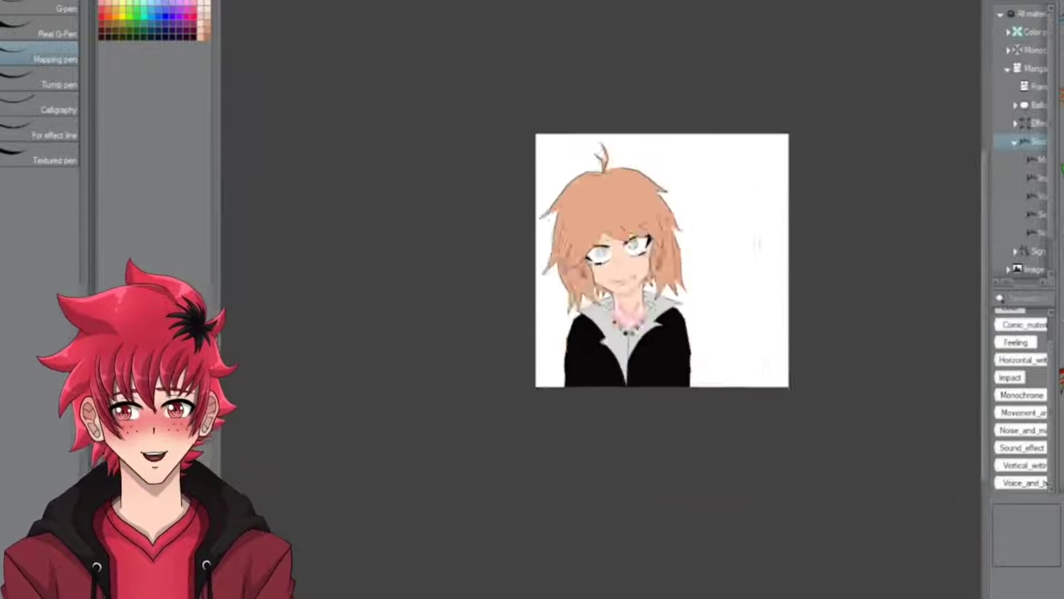
scroll(757, 244, up, 3)
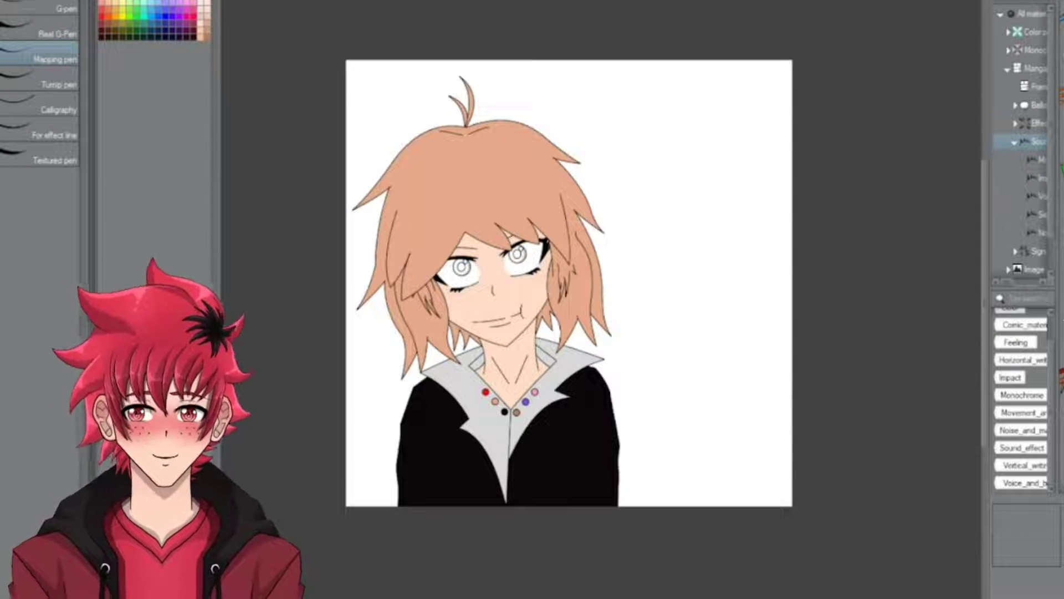
key(t)
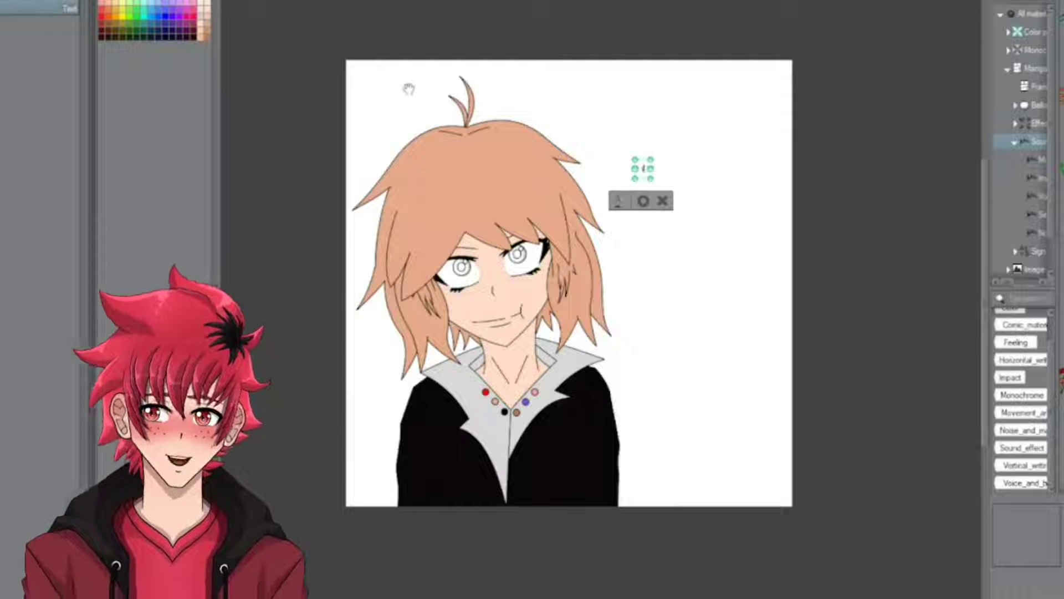
key(Return)
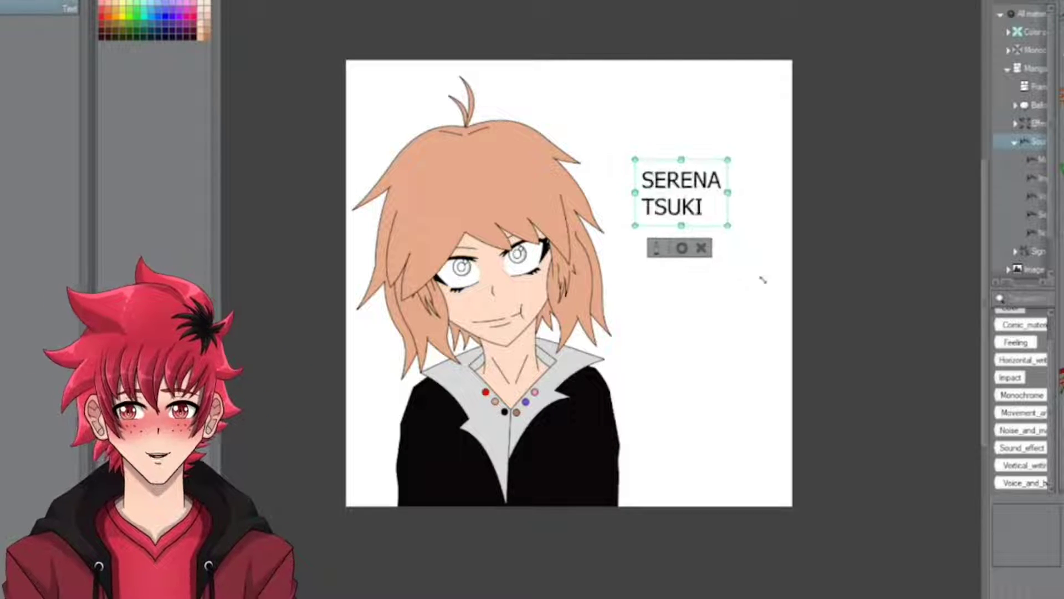
drag(685, 203, 687, 223)
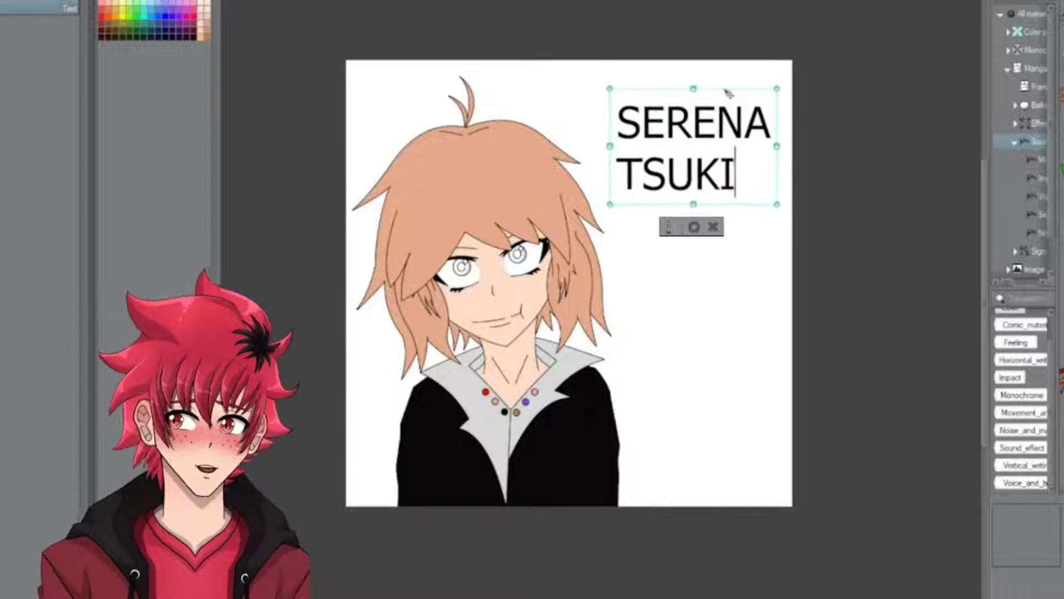
click(712, 229)
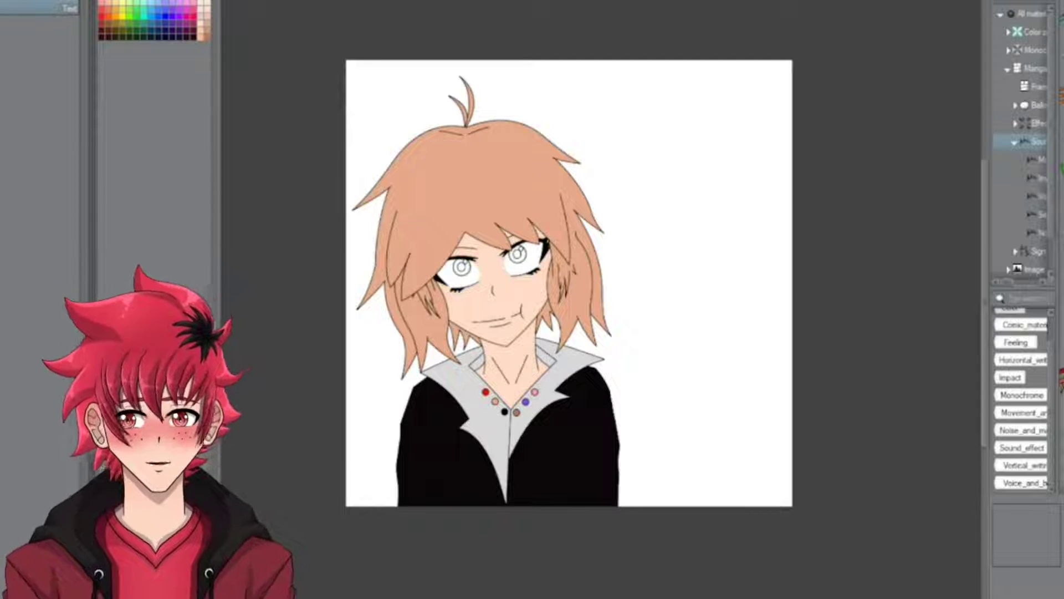
Add the character's name in capitals on two lines beside the head and enlarge it to fill the blank upper area
click(685, 182)
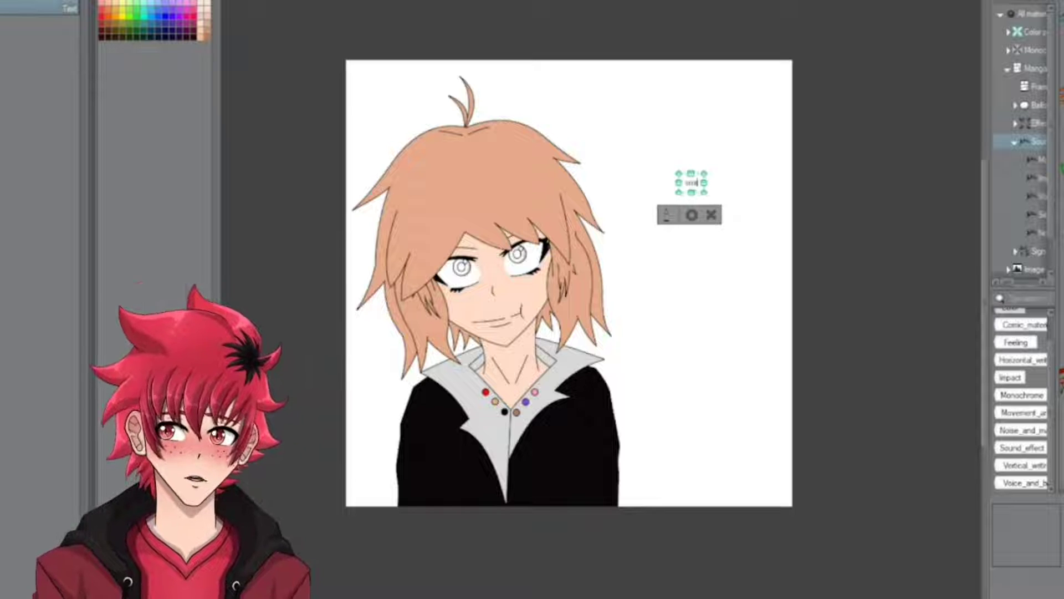
text(SERENA)
key(Return)
text(TSUKI)
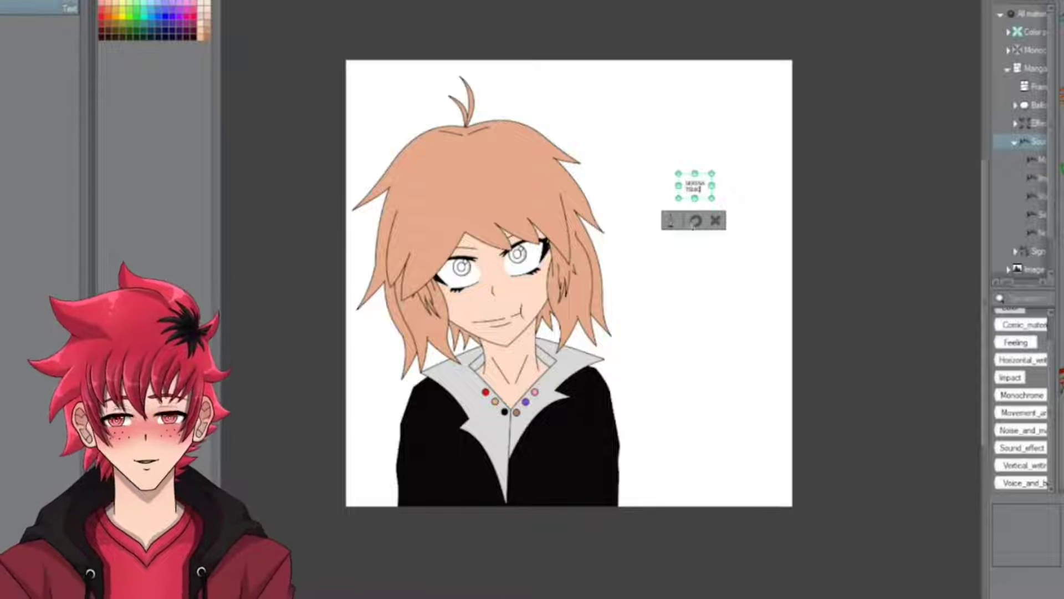
drag(712, 174, 727, 88)
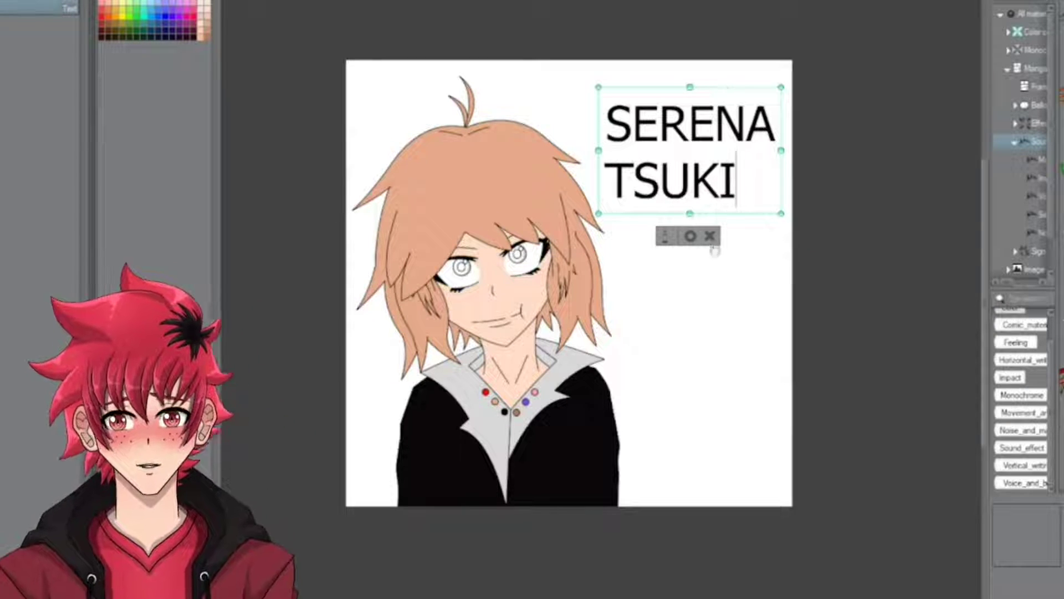
click(710, 235)
Draw a black rectangular frame around the whole two-line name
key(p)
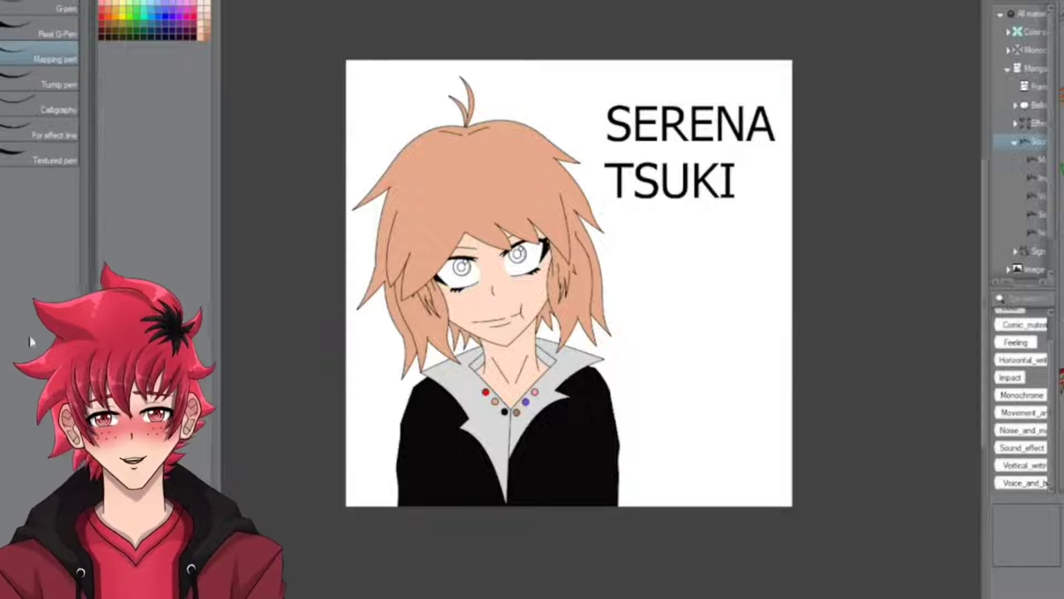
scroll(33, 43, down, 5)
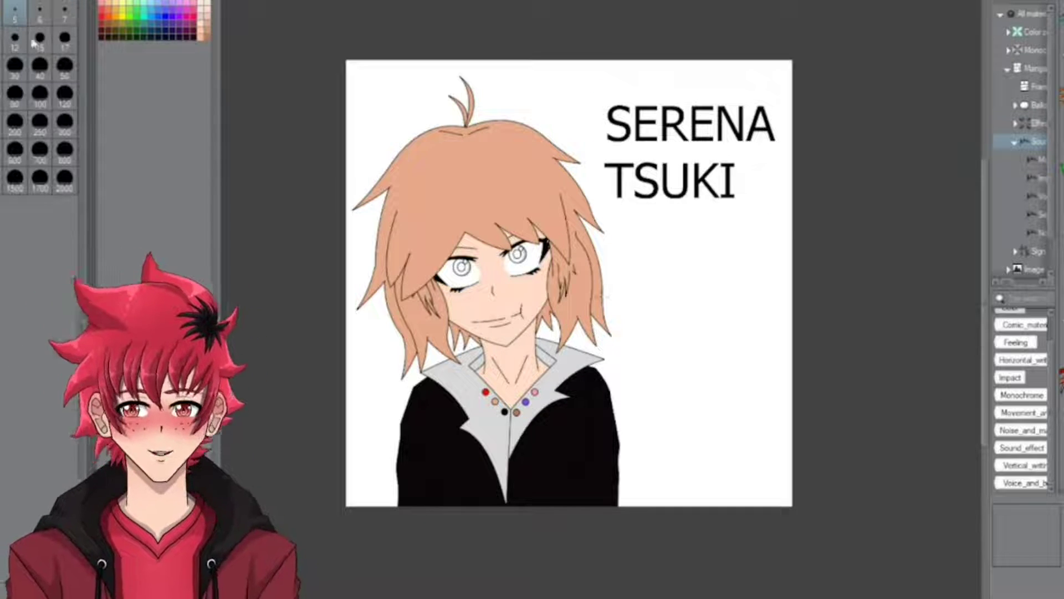
scroll(701, 159, up, 2)
scroll(549, 80, up, 1)
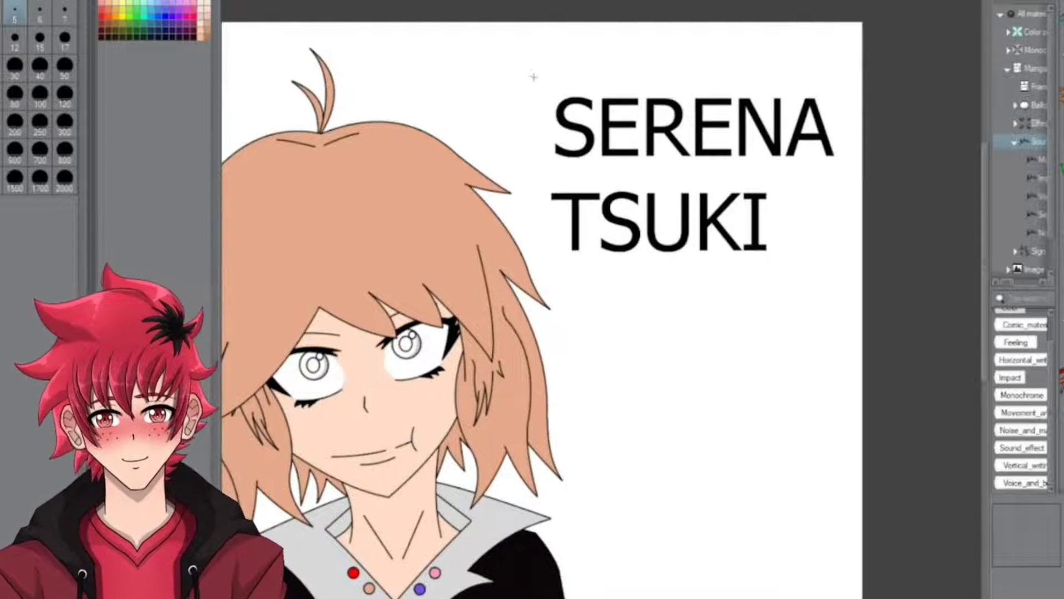
scroll(604, 82, up, 4)
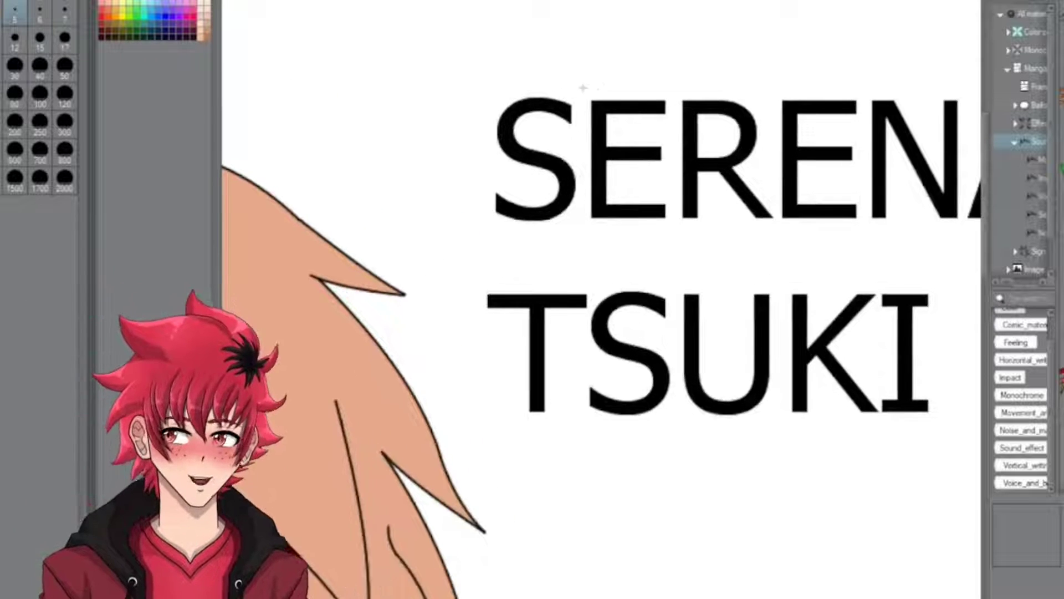
scroll(582, 90, down, 3)
drag(511, 72, 837, 271)
Draw a thin rectangle around the first E of the name, replacing the thicker attempt
scroll(533, 70, up, 4)
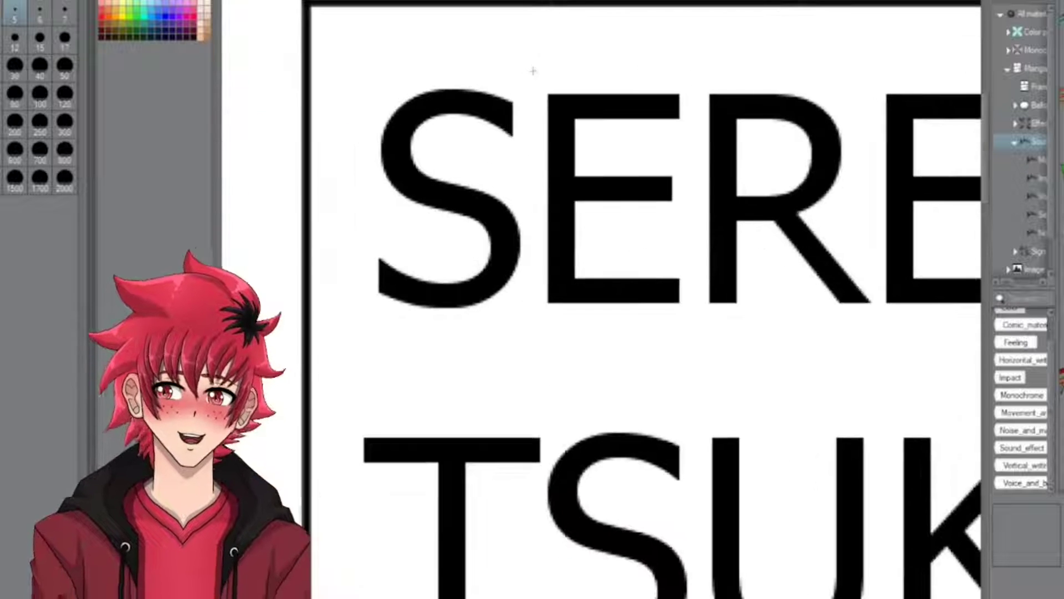
drag(527, 67, 709, 327)
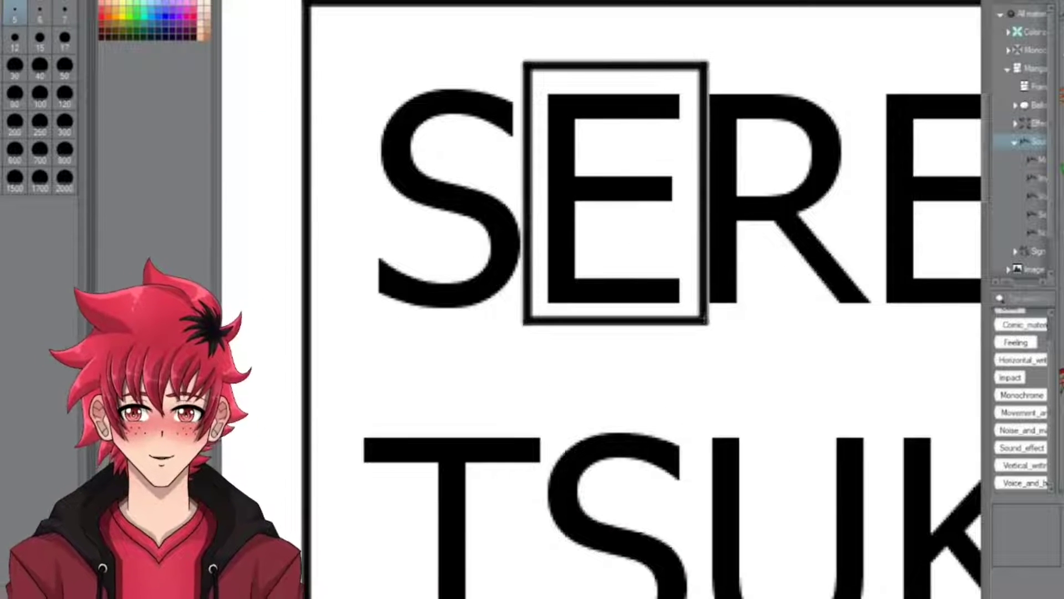
drag(527, 72, 701, 326)
Place a copy of the first E's box around the second E in the upper line
scroll(701, 325, down, 3)
scroll(700, 326, up, 1)
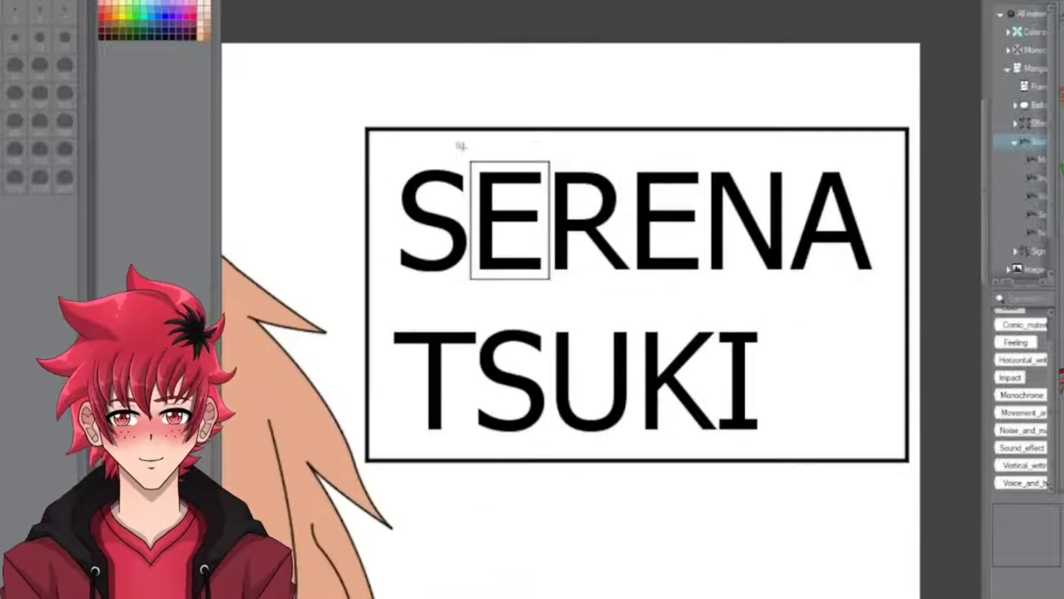
key(ctrl+t)
drag(507, 328, 553, 328)
key(Right)
key(Right)
key(Right)
key(Right)
key(Right)
key(Right)
key(Right)
key(Right)
key(Right)
key(Right)
key(Right)
key(Right)
key(Right)
key(Right)
key(Right)
key(Right)
key(Right)
key(Right)
key(Right)
key(Right)
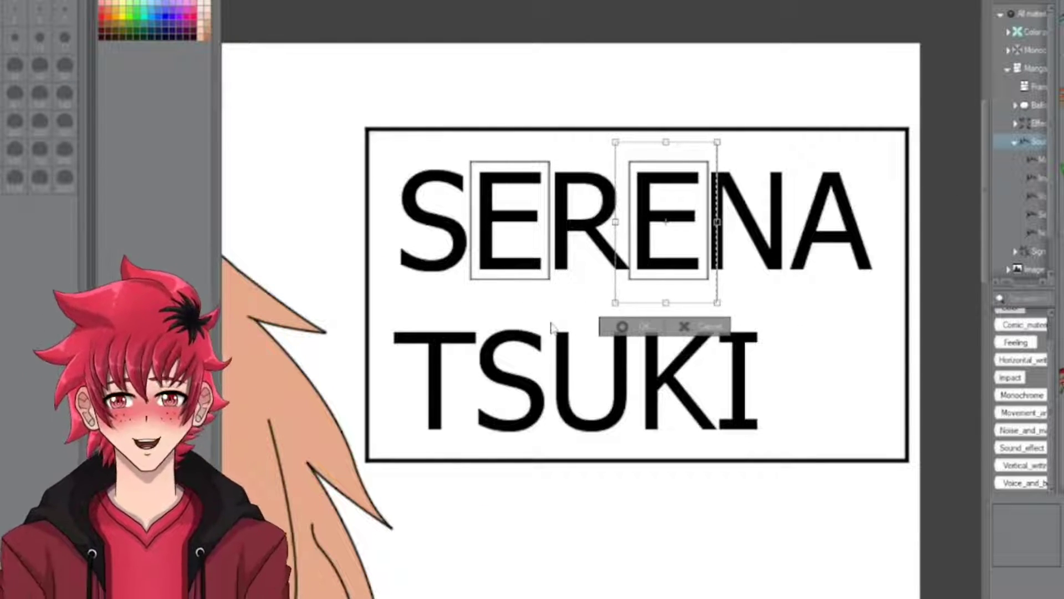
Try to frame the A at the end of the upper line with another copy of the E box
key(Right)
key(Right)
key(Right)
key(Right)
key(Right)
key(Right)
key(Right)
key(Right)
key(Right)
key(Right)
key(Right)
key(Right)
key(Right)
key(Right)
key(Right)
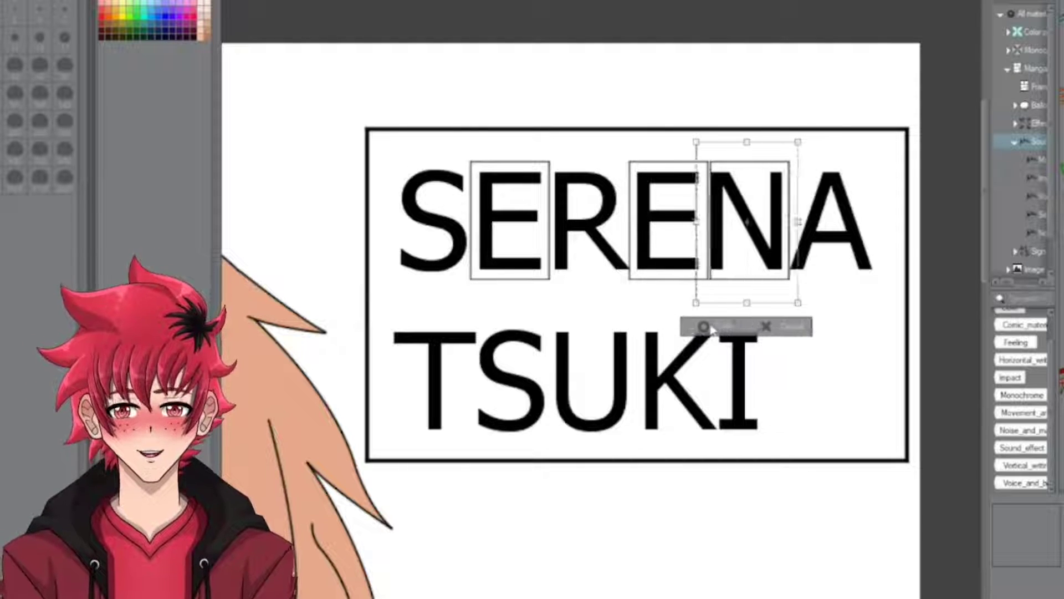
key(Right)
key(Right)
key(Right)
key(Right)
key(Right)
key(Right)
key(Right)
key(Right)
key(Right)
key(Right)
key(Right)
key(Right)
key(Right)
key(Right)
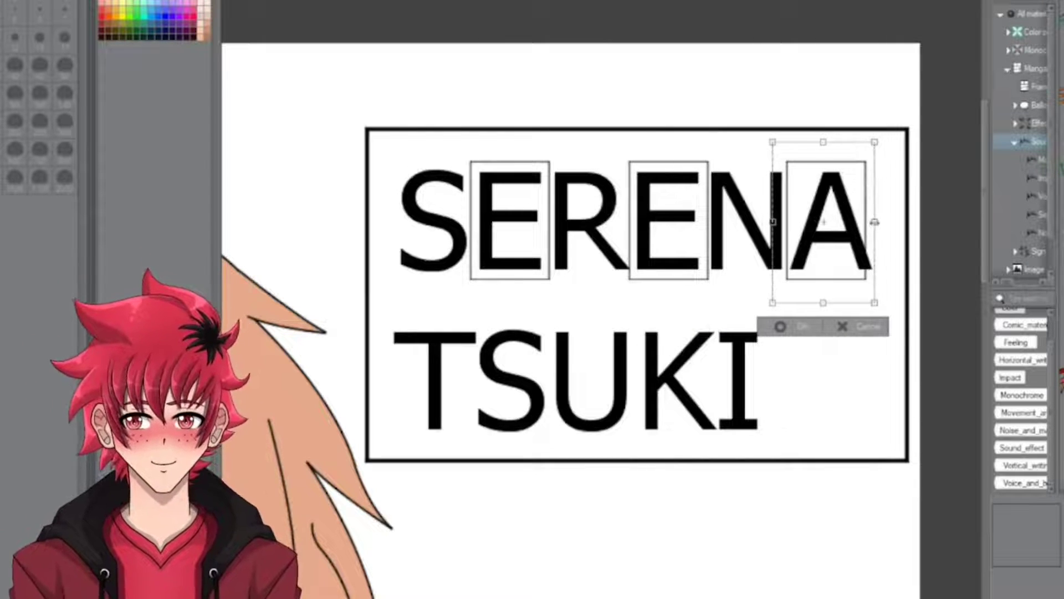
key(Return)
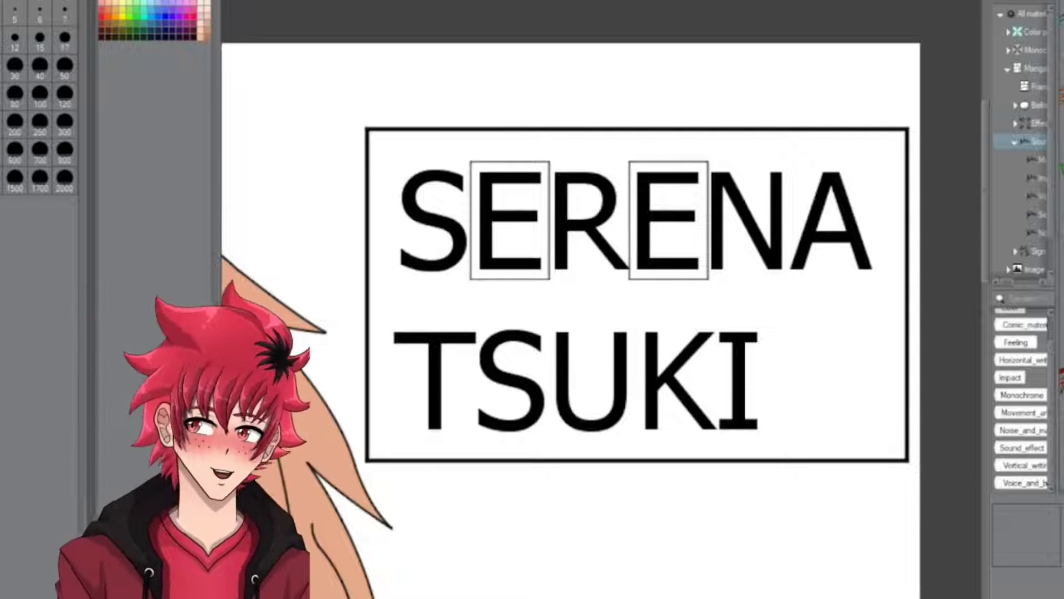
Draw a wider box starting at the second E and shift it sideways to frame the A of the upper line
scroll(653, 160, up, 3)
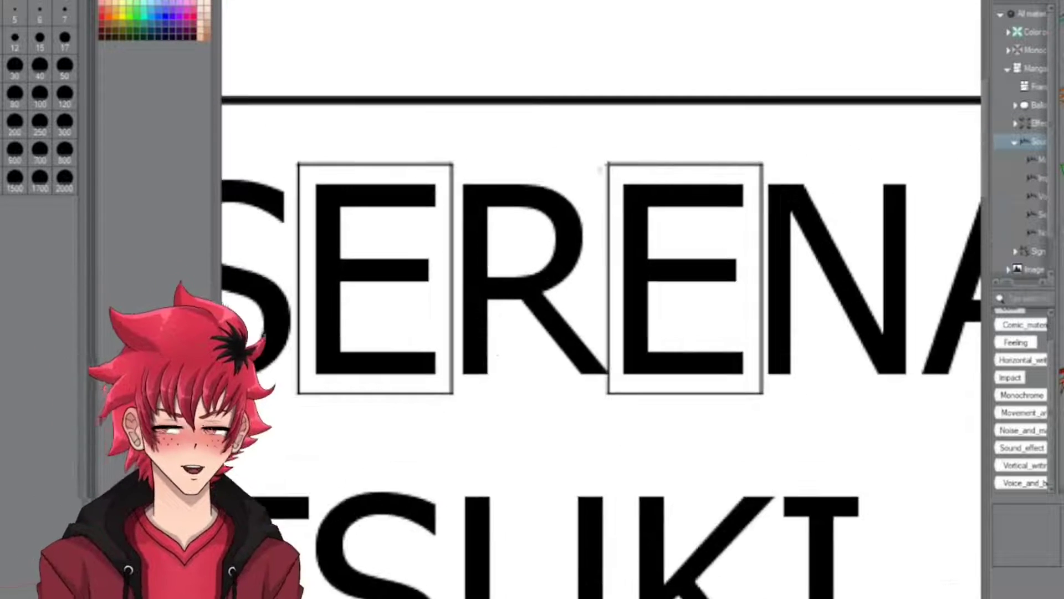
drag(608, 163, 791, 394)
scroll(621, 337, down, 2)
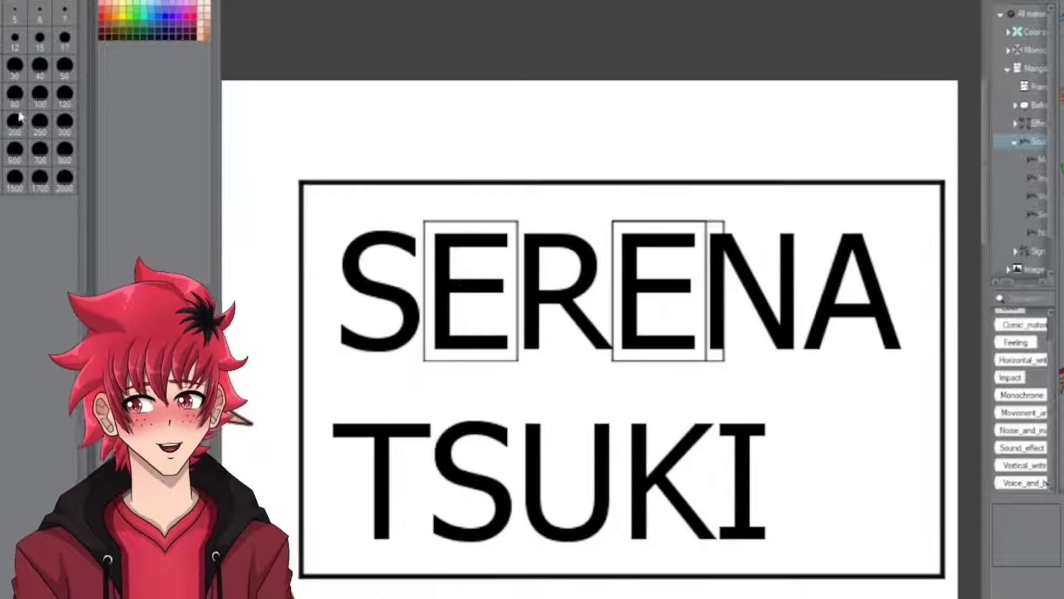
click(715, 407)
key(Right)
key(Right)
key(Right)
key(Right)
key(Right)
key(Right)
key(Right)
key(Right)
key(Right)
key(Right)
key(Right)
key(Right)
key(Right)
key(Right)
key(Right)
key(Right)
key(Right)
key(Right)
key(Right)
key(Right)
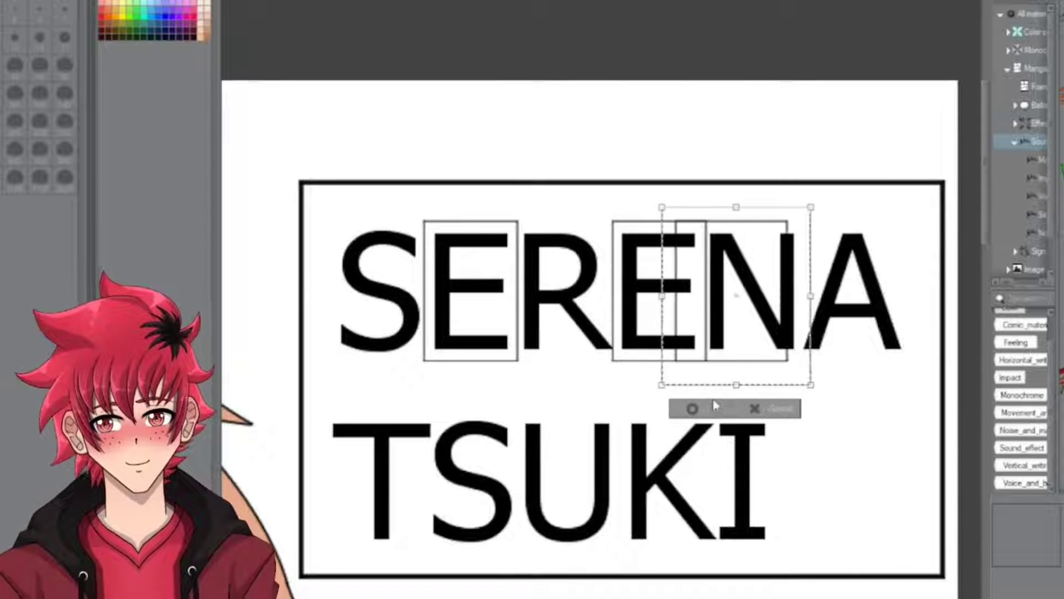
key(Left)
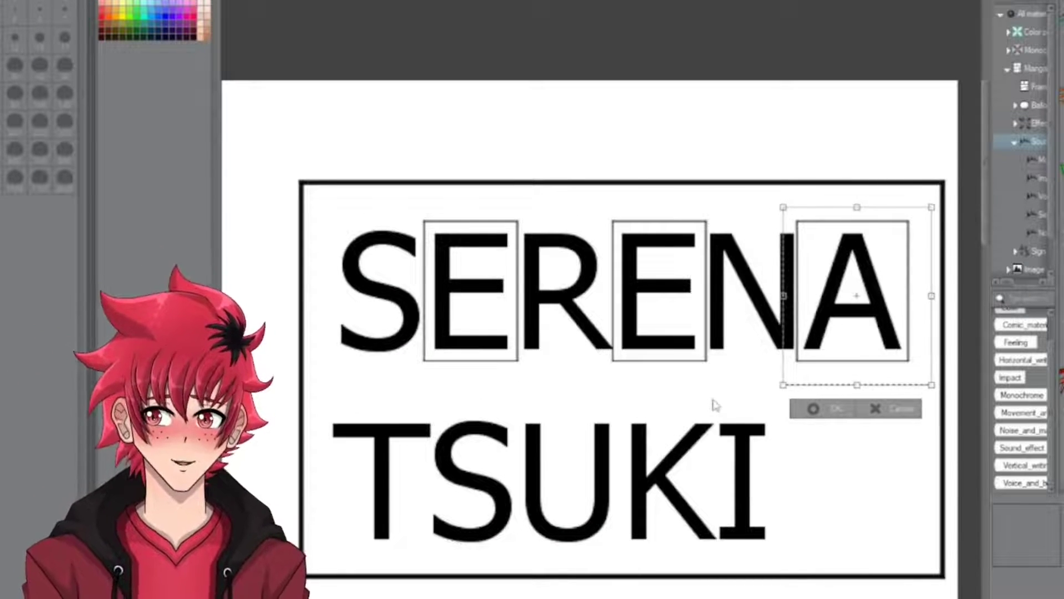
click(819, 411)
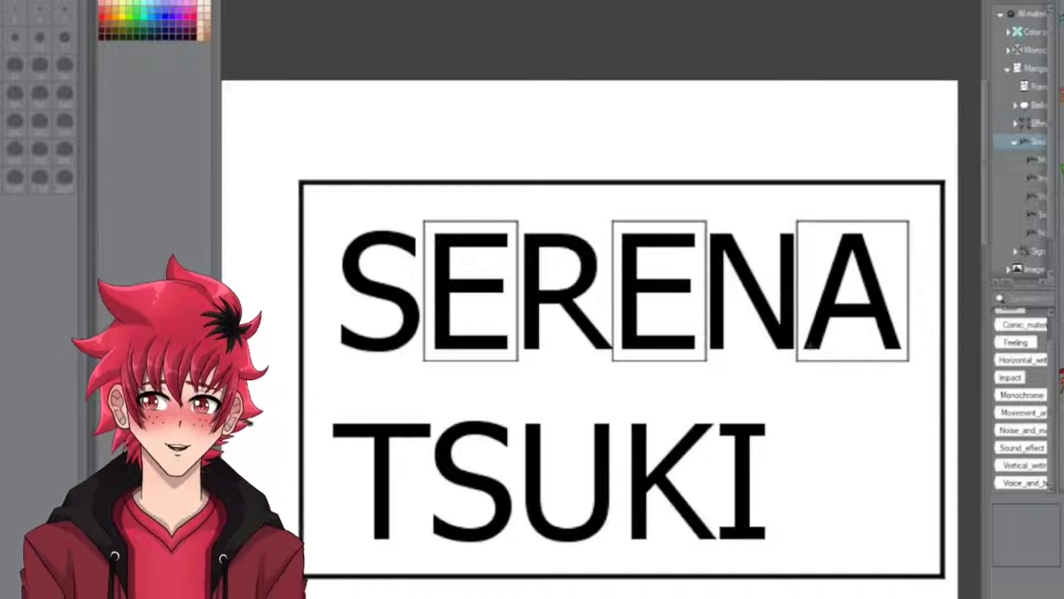
Copy the first E's box down to the second line and position it around the U
scroll(412, 214, up, 1)
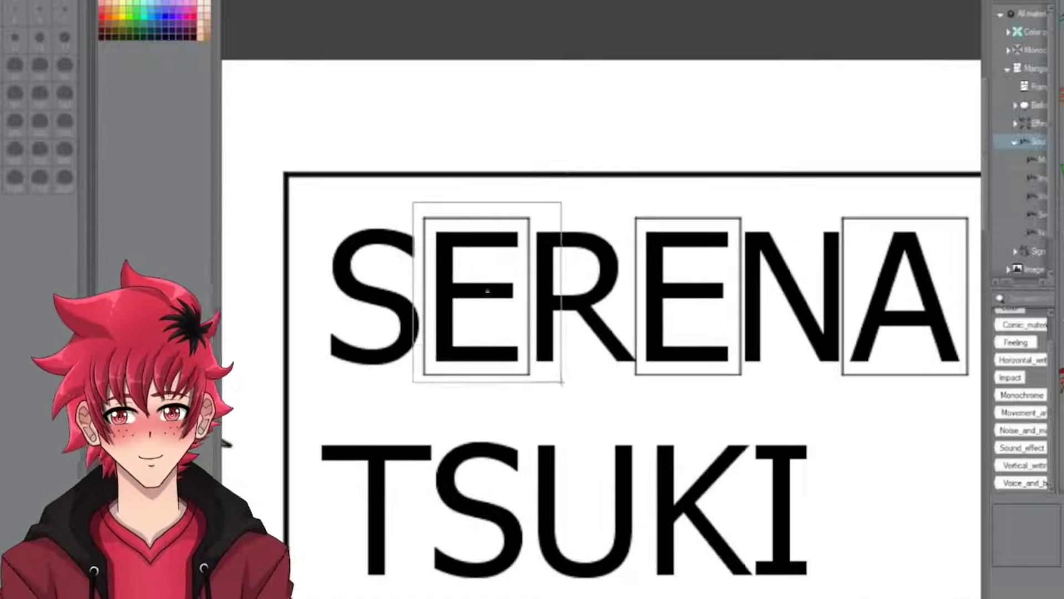
drag(412, 213, 518, 415)
key(ctrl+t)
key(Down)
key(Down)
key(Down)
key(Down)
key(Down)
key(Down)
key(Down)
key(Down)
key(Down)
key(Down)
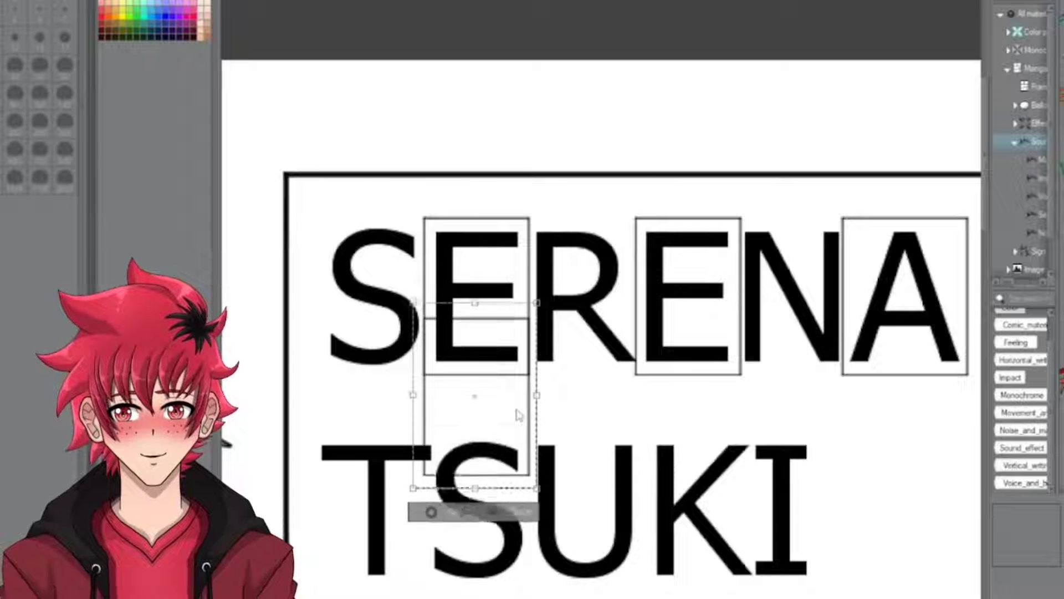
key(Right)
key(Right)
key(Right)
key(Right)
key(Right)
key(Right)
key(Right)
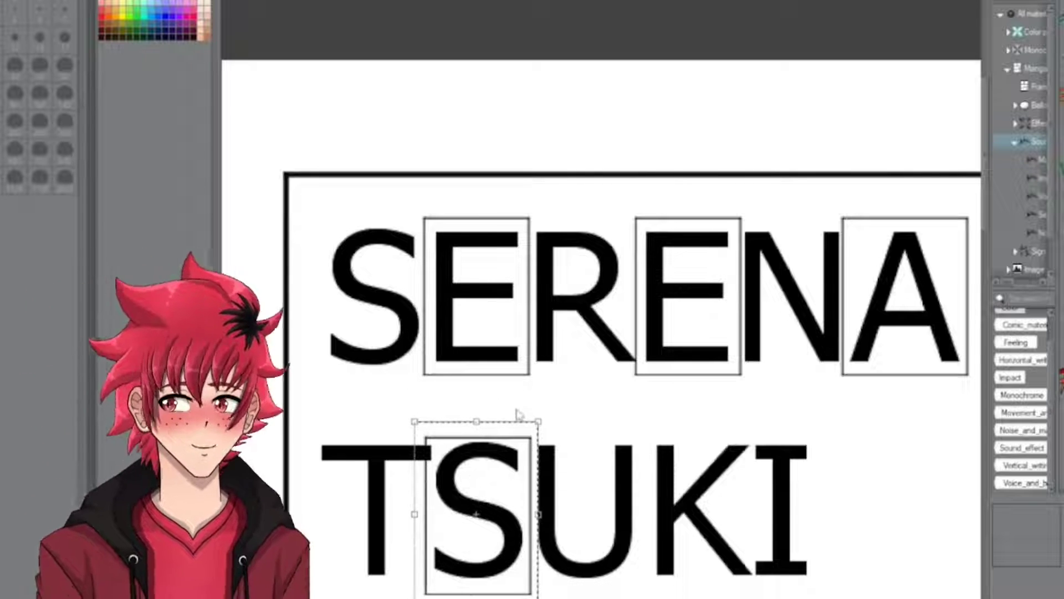
key(Up)
key(Up)
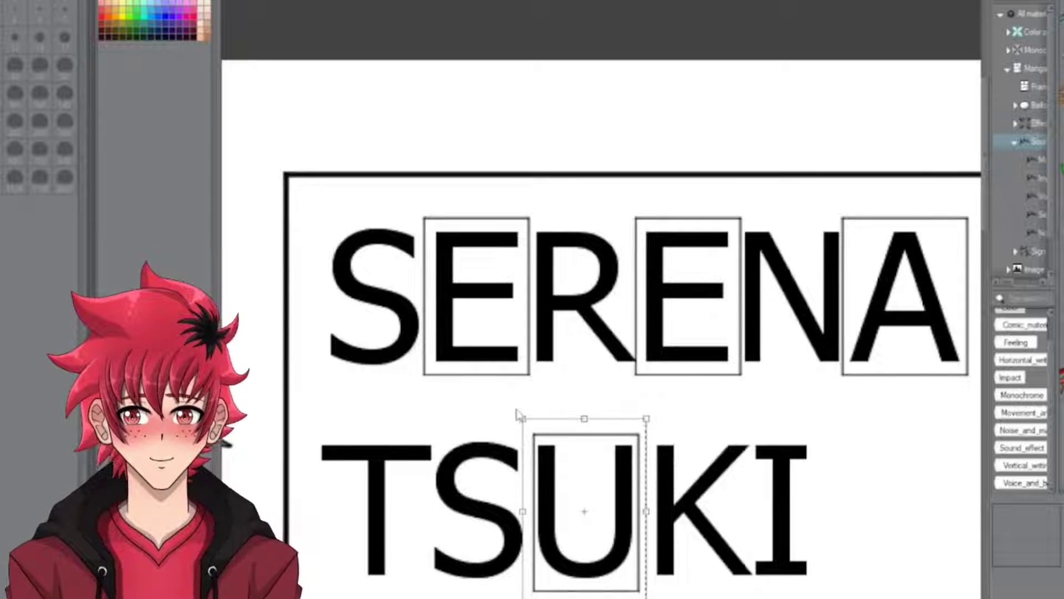
Align the box around the U and place a copy of it over the I of the second line
key(Right)
key(Right)
key(Right)
key(Right)
key(Right)
key(Right)
key(Right)
key(Right)
key(Right)
key(Right)
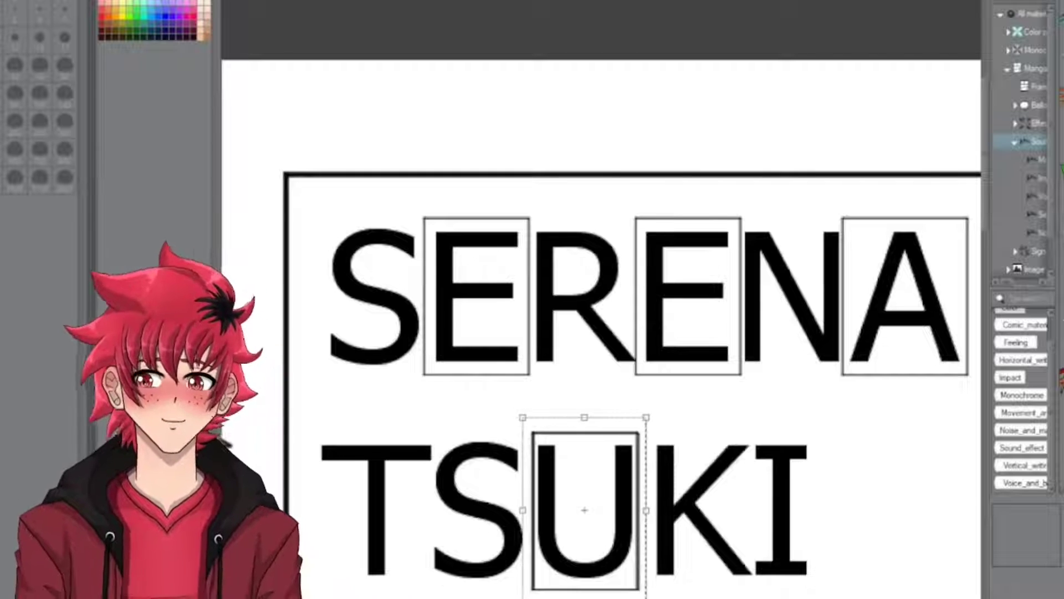
key(Right)
key(Right)
key(Right)
key(Right)
key(Right)
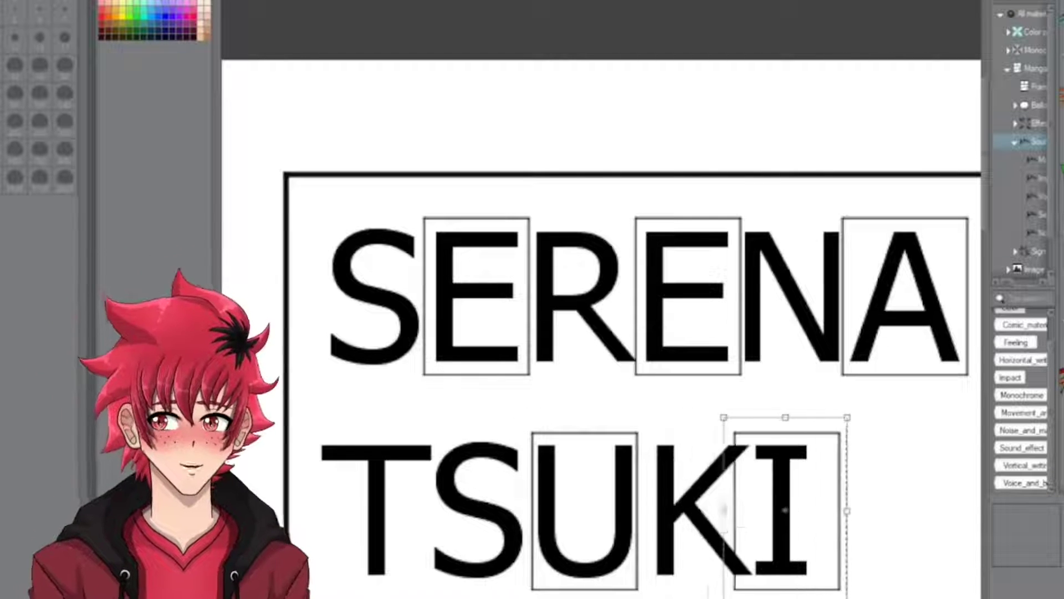
Narrow the box around the I by moving its far side in close to the letter
scroll(786, 426, down, 1)
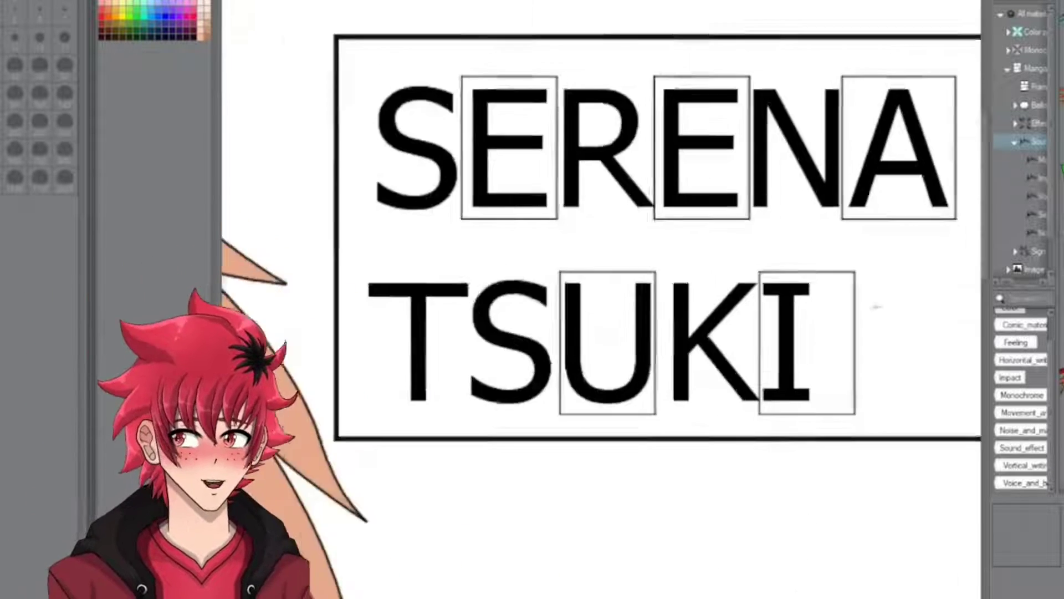
scroll(804, 258, up, 3)
drag(792, 258, 885, 499)
click(882, 523)
key(Left)
key(Left)
key(Left)
key(Left)
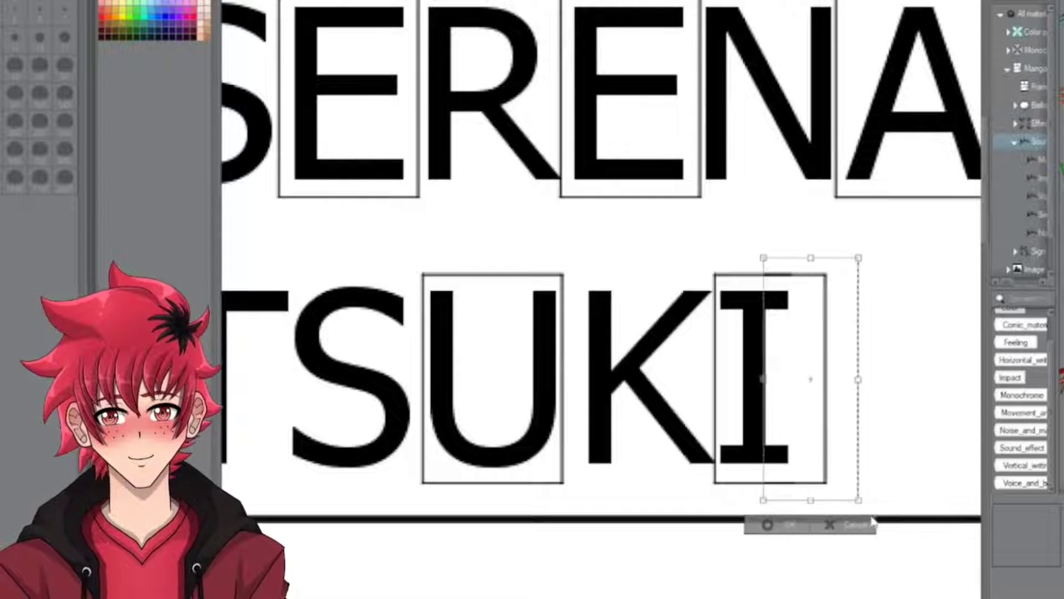
click(753, 524)
scroll(752, 525, down, 5)
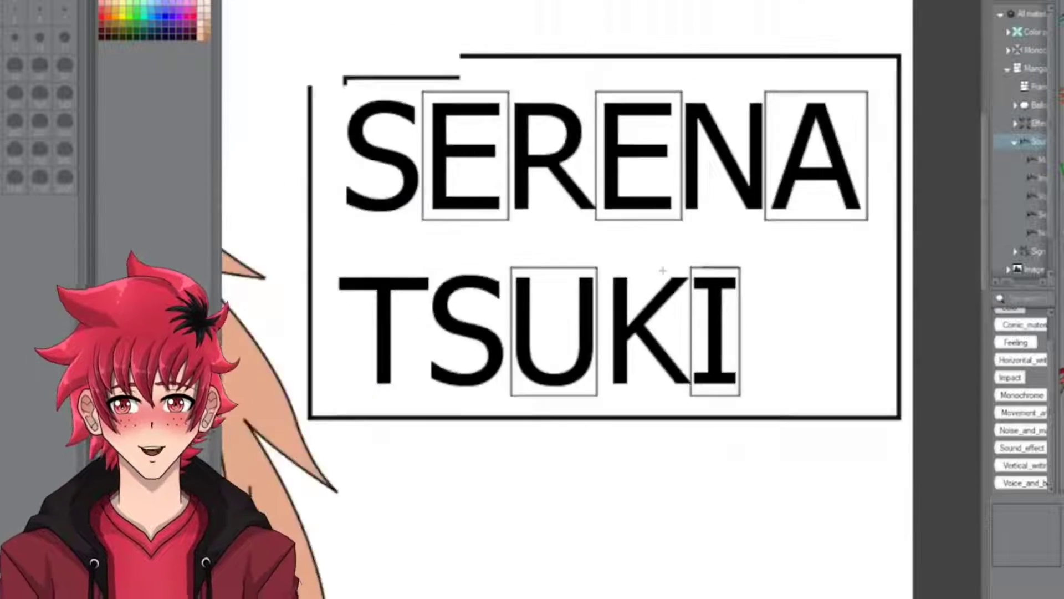
scroll(753, 524, up, 1)
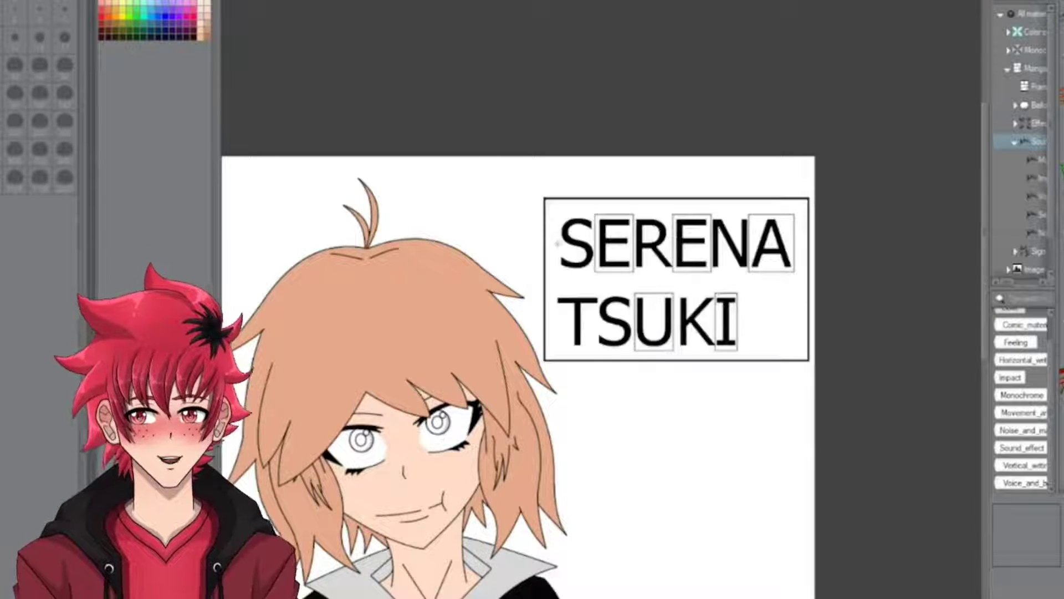
scroll(562, 233, up, 3)
scroll(563, 233, down, 1)
scroll(658, 268, up, 1)
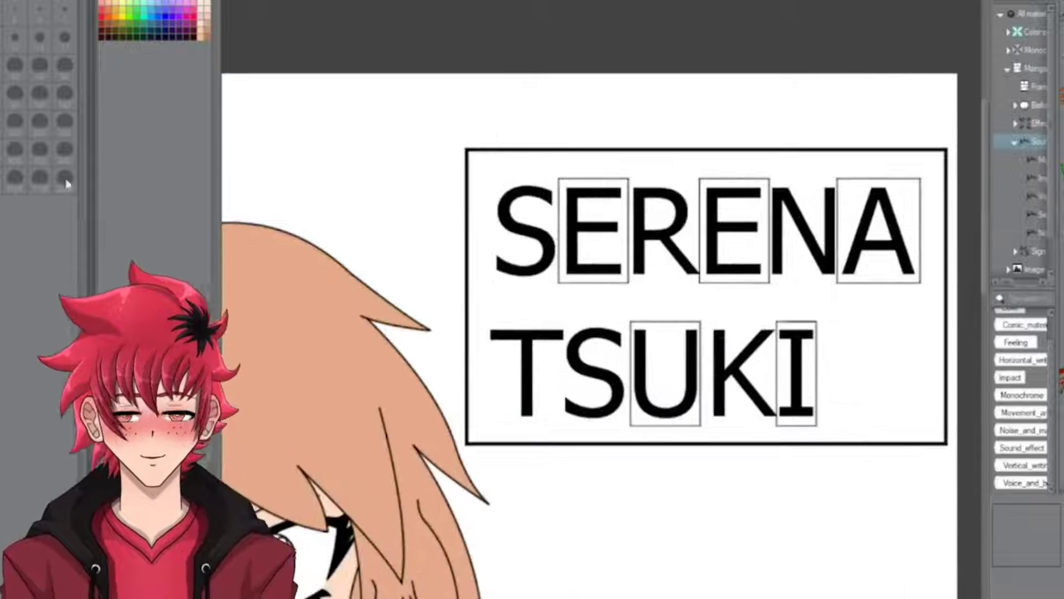
Erase the left and bottom sides of the thick frame around the two-line name, continuing into its lower right corner
scroll(467, 145, up, 1)
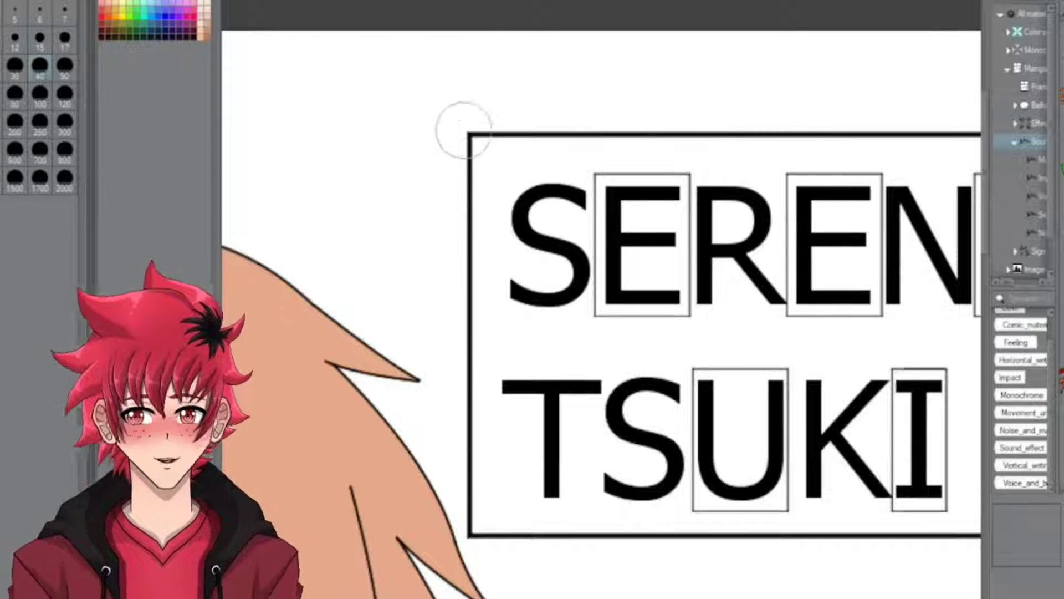
mouse_move(464, 130)
mouse_down()
mouse_move(475, 223)
mouse_move(468, 409)
mouse_move(485, 526)
mouse_move(551, 545)
mouse_move(805, 550)
mouse_up()
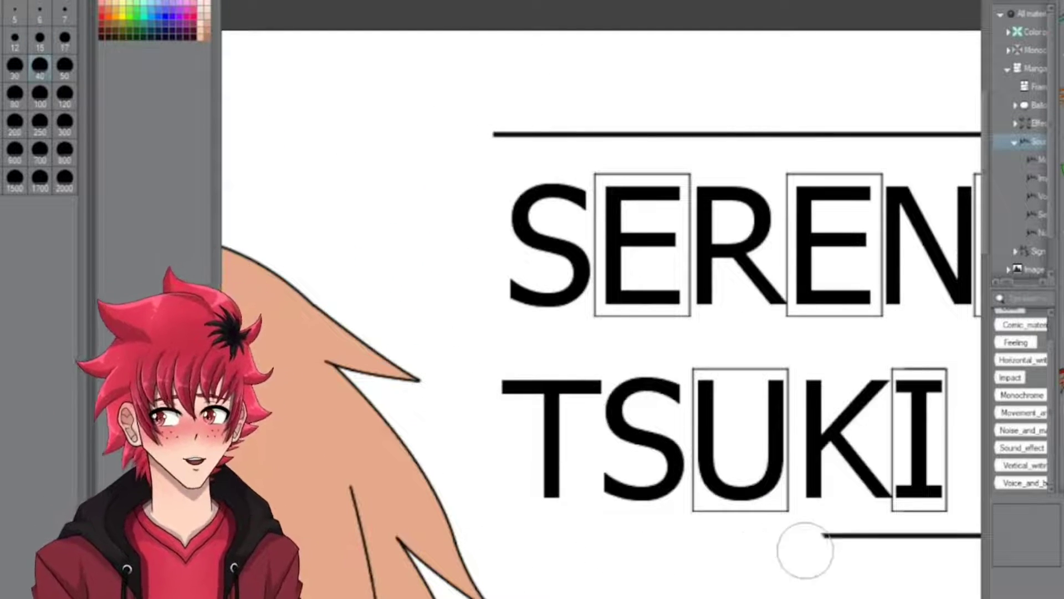
scroll(819, 510, down, 3)
scroll(627, 418, up, 1)
mouse_move(627, 418)
mouse_down()
mouse_move(829, 389)
mouse_move(817, 399)
mouse_move(888, 306)
mouse_move(909, 99)
mouse_up()
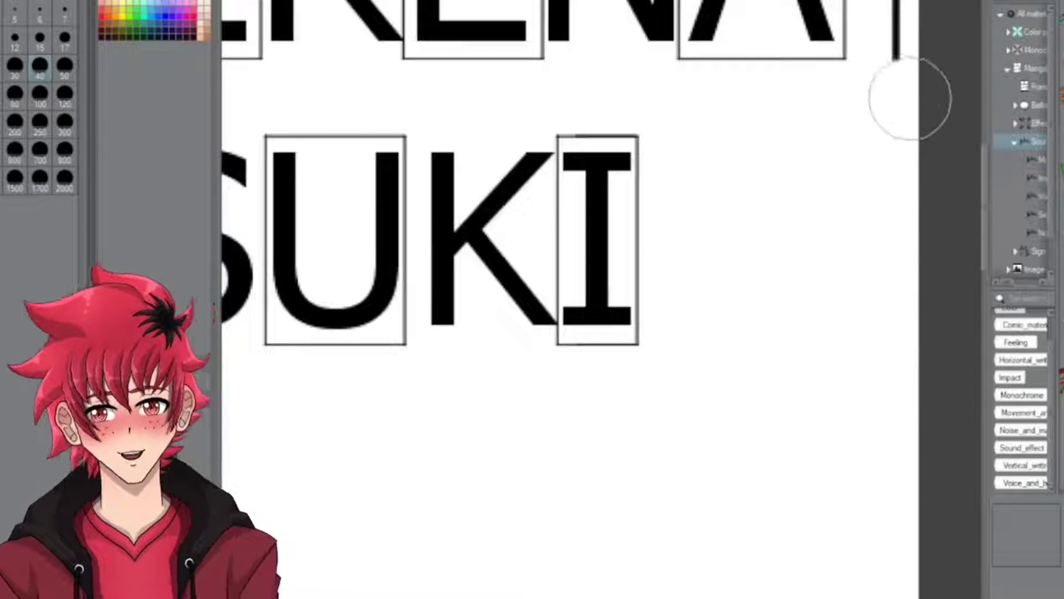
Erase the remaining right and top sides of the thick frame and draw a thinner rectangle around both name lines
scroll(891, 35, up, 3)
drag(891, 36, 891, 361)
scroll(890, 360, down, 1)
scroll(926, 174, up, 2)
mouse_move(926, 174)
mouse_down()
mouse_move(719, 169)
mouse_move(398, 186)
mouse_up()
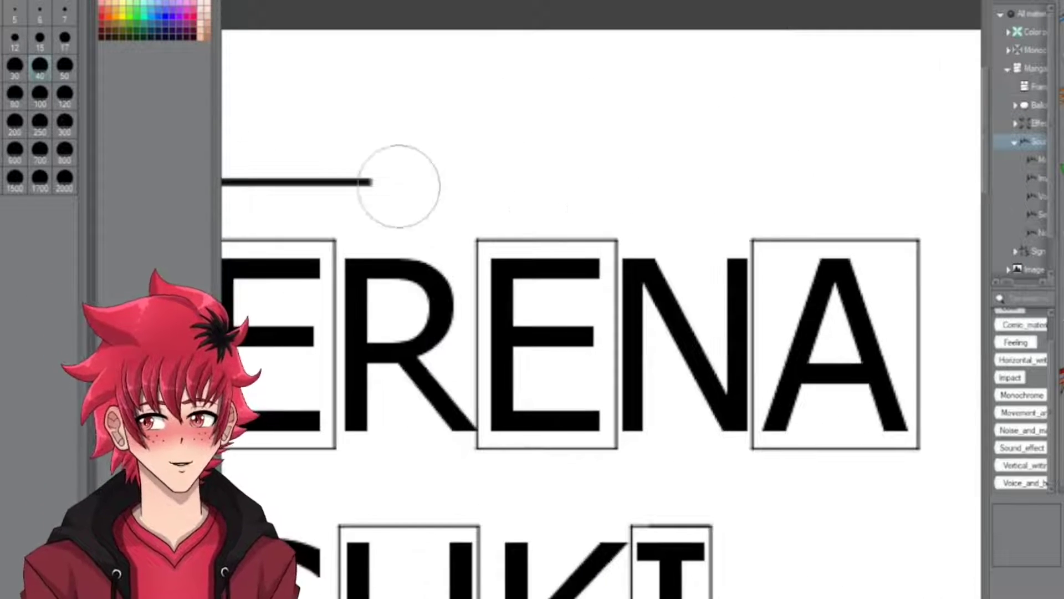
scroll(398, 186, down, 3)
scroll(277, 209, up, 2)
mouse_move(278, 209)
mouse_down()
mouse_move(577, 172)
mouse_move(665, 183)
mouse_up()
scroll(665, 182, down, 1)
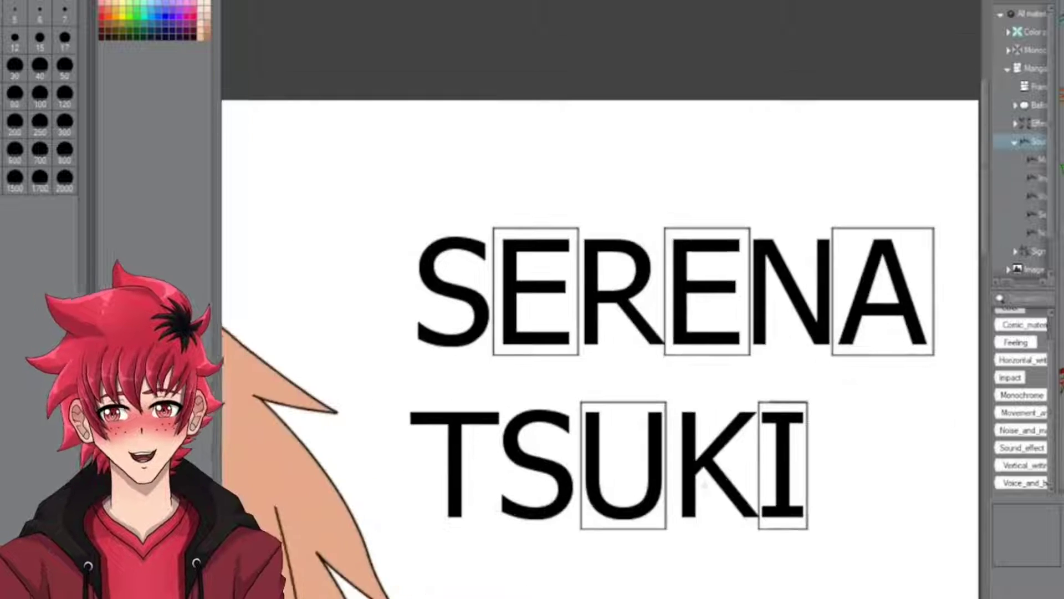
drag(403, 212, 954, 545)
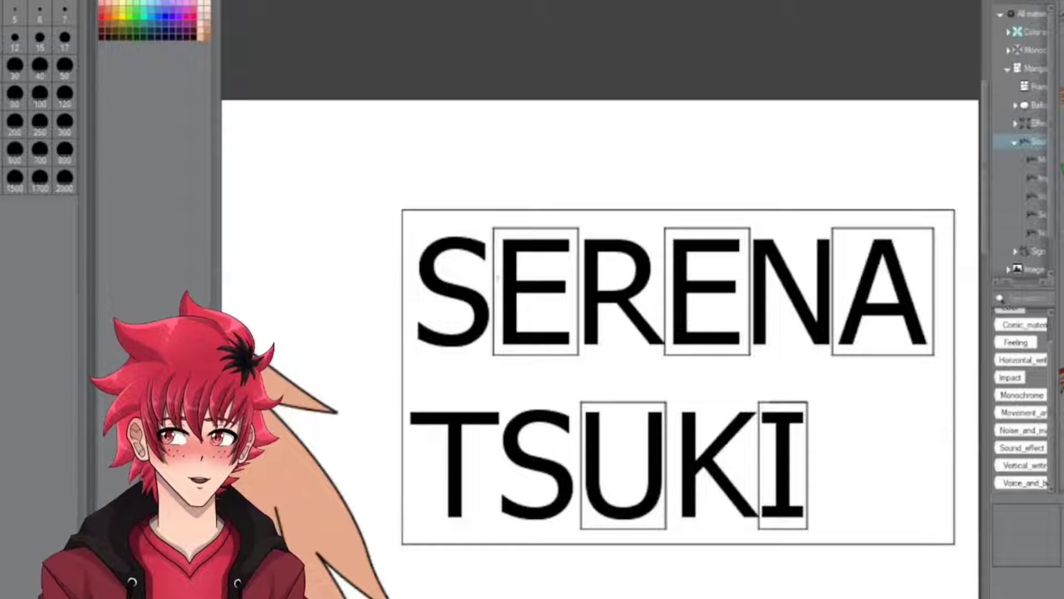
Select the second name line with its letter boxes and shift it sideways to centre it under the first line
key(o)
drag(409, 380, 820, 545)
click(656, 564)
key(Right)
key(Right)
key(Right)
key(Right)
key(Right)
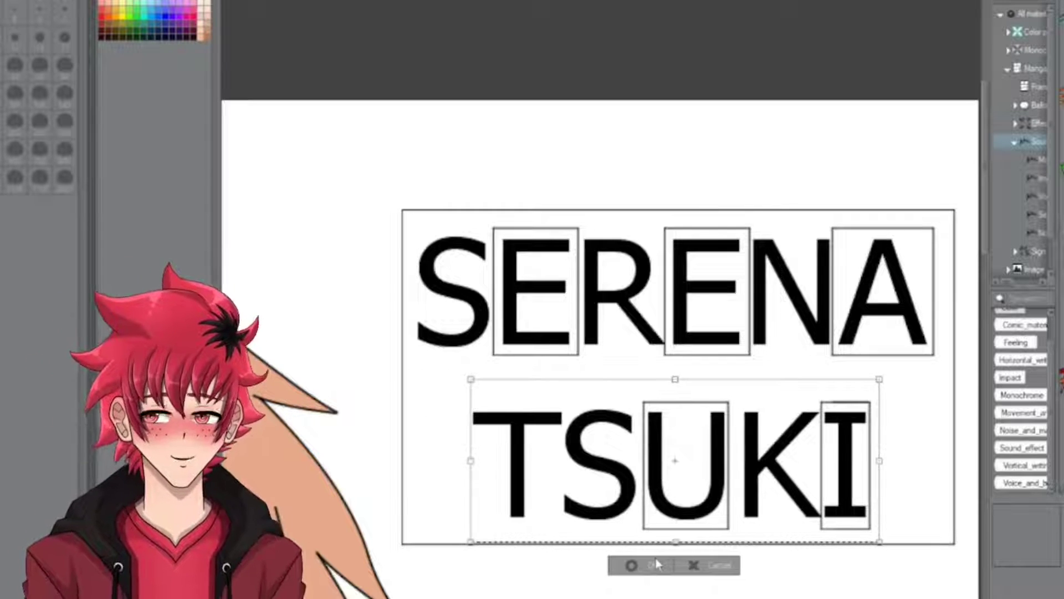
click(657, 564)
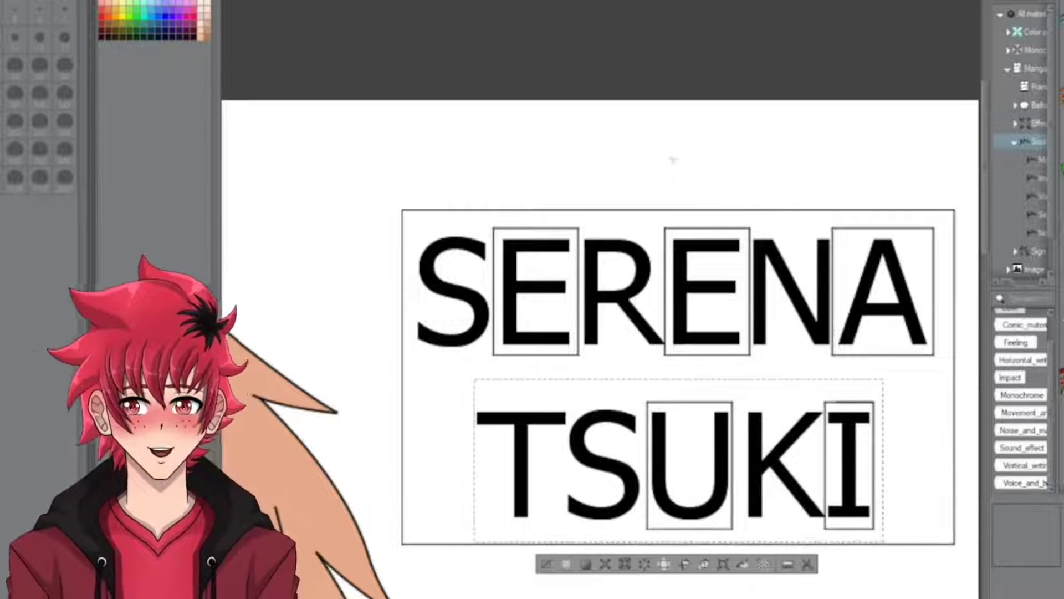
Try to draw a curve from the frame's left side and a nearly vertical line down to its bottom edge beside the T
scroll(668, 220, down, 4)
scroll(643, 266, up, 3)
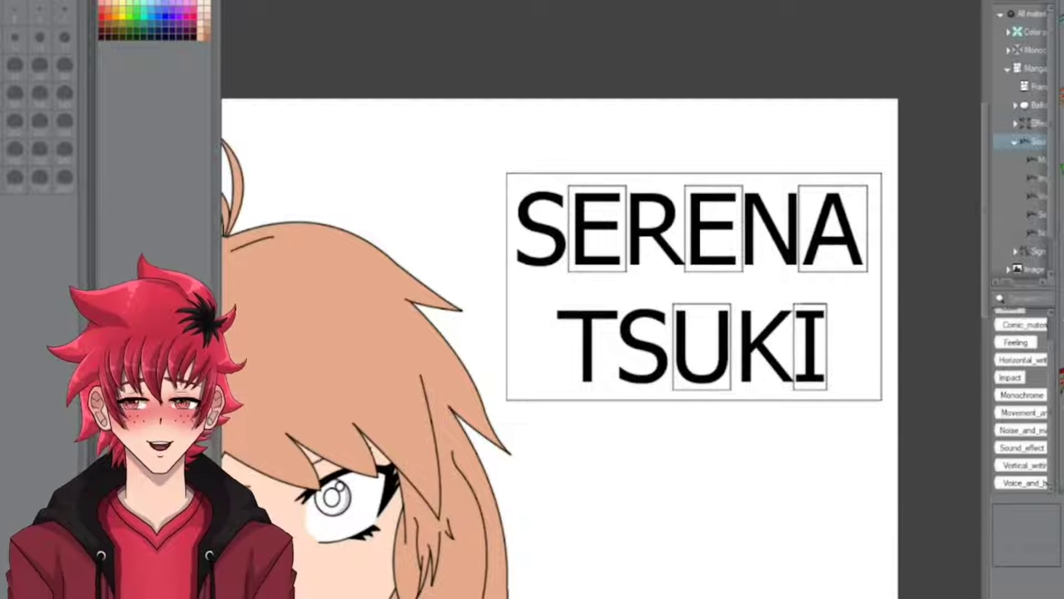
scroll(584, 200, up, 3)
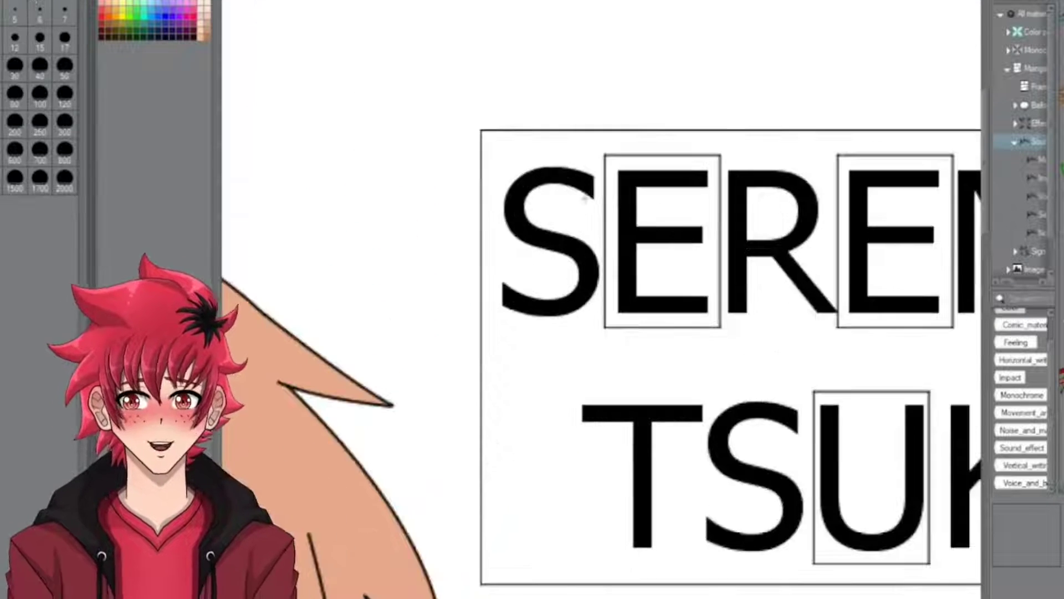
scroll(597, 235, up, 2)
drag(509, 270, 596, 259)
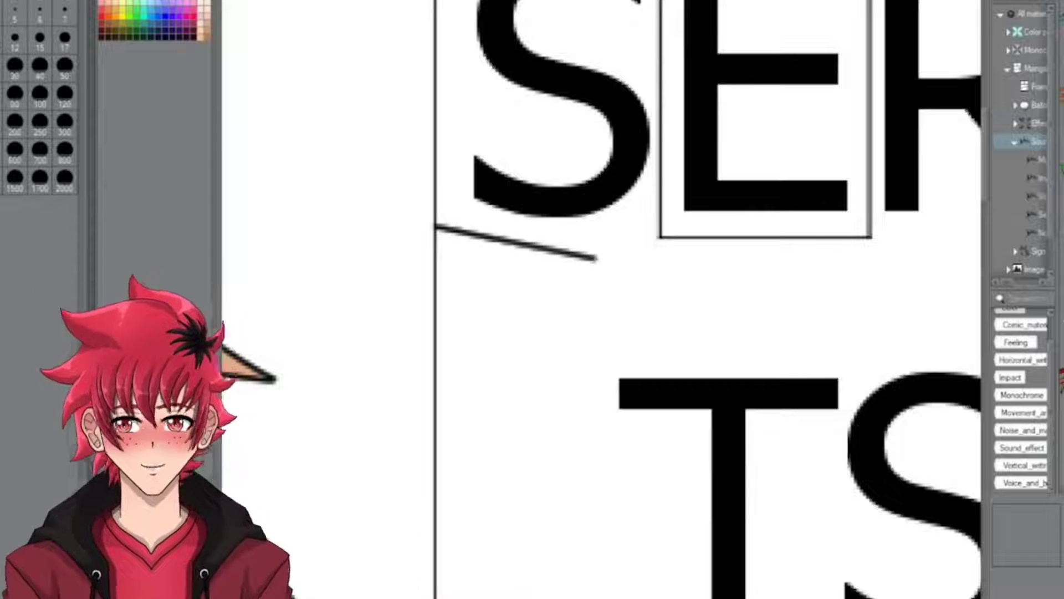
scroll(435, 230, up, 1)
mouse_move(436, 230)
mouse_down()
mouse_move(496, 278)
mouse_move(624, 280)
mouse_up()
click(468, 285)
scroll(468, 285, down, 2)
scroll(551, 166, up, 1)
drag(552, 64, 556, 495)
scroll(495, 434, down, 1)
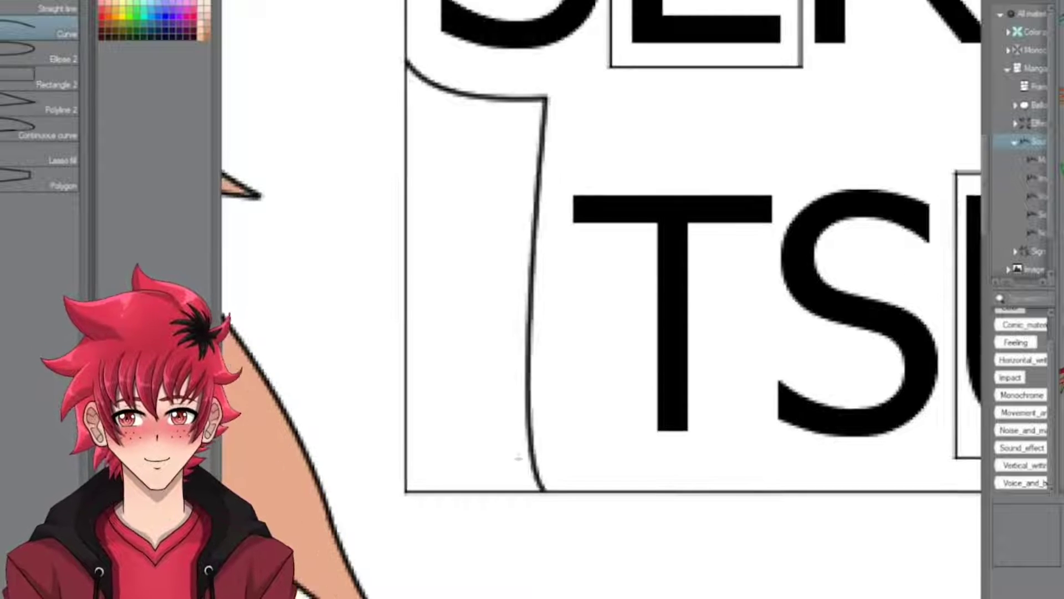
Try to draw small pointed spikes rising from the frame's bottom edge beneath the letters of the second line
scroll(554, 432, down, 3)
scroll(615, 434, up, 5)
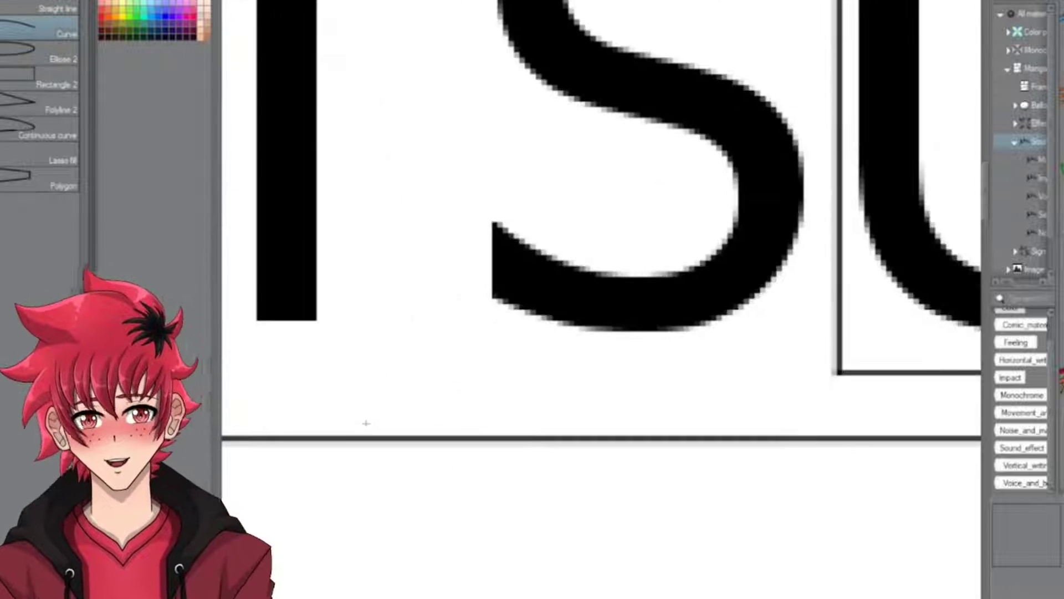
mouse_move(359, 434)
mouse_down()
mouse_move(427, 301)
mouse_move(496, 438)
mouse_move(638, 282)
mouse_move(644, 410)
mouse_up()
scroll(496, 437, right, 3)
scroll(525, 422, up, 2)
scroll(646, 373, down, 3)
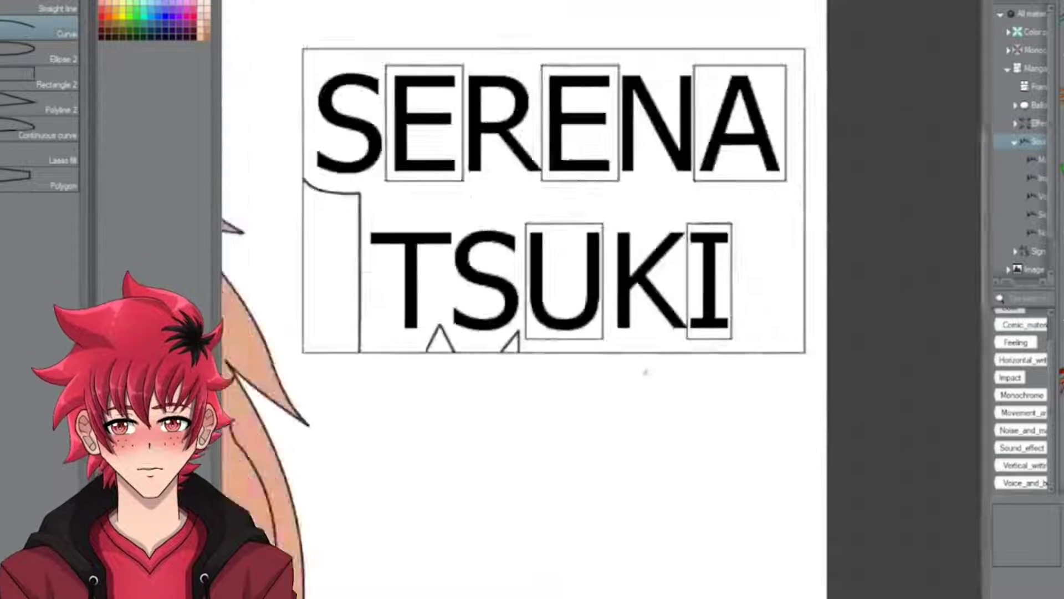
scroll(575, 357, up, 4)
drag(575, 357, 577, 237)
mouse_move(577, 238)
mouse_down()
mouse_move(689, 325)
mouse_move(708, 361)
mouse_up()
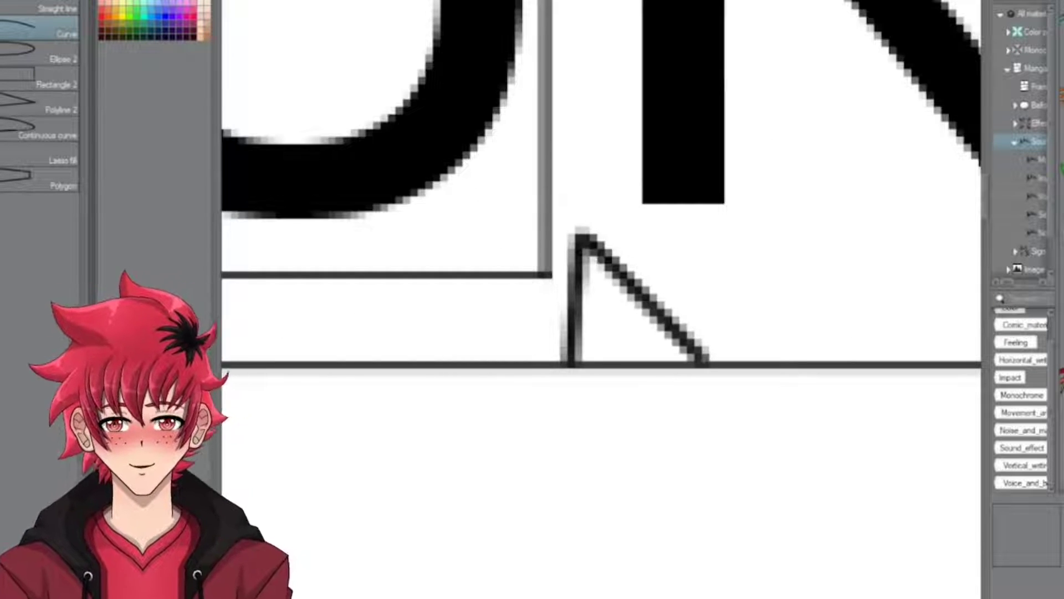
Try to draw an upright line from the frame's bottom edge beside the box around the I
scroll(687, 354, down, 3)
scroll(668, 343, up, 4)
mouse_move(708, 426)
mouse_down()
mouse_move(718, 162)
mouse_move(701, 6)
mouse_up()
scroll(554, 277, down, 4)
scroll(610, 167, up, 3)
scroll(499, 277, down, 3)
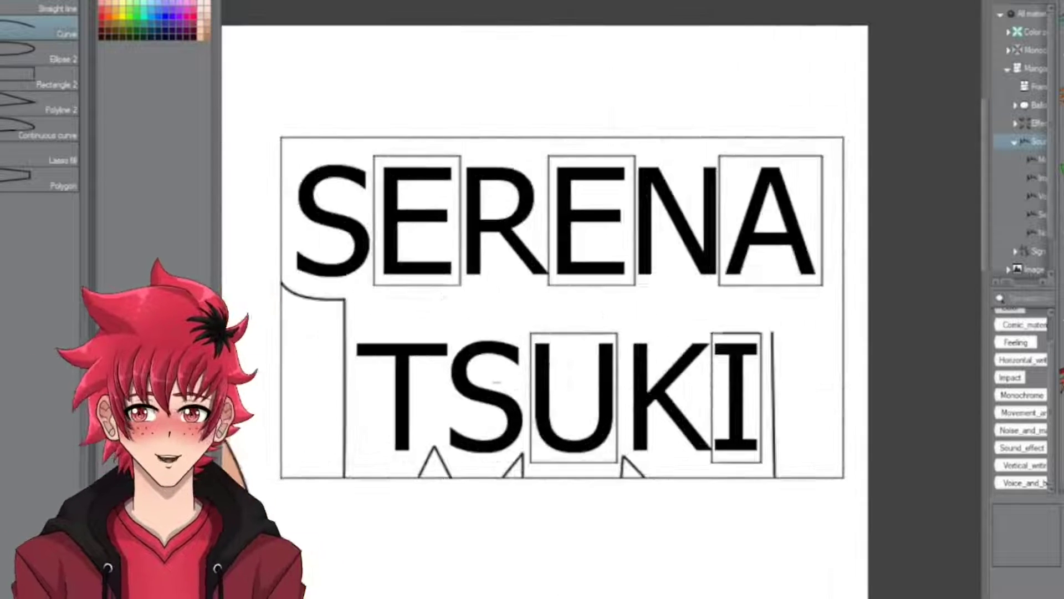
Undo the curve, spikes and upright lines drawn inside the name frame
key(ctrl+z)
key(ctrl+z)
scroll(586, 408, down, 4)
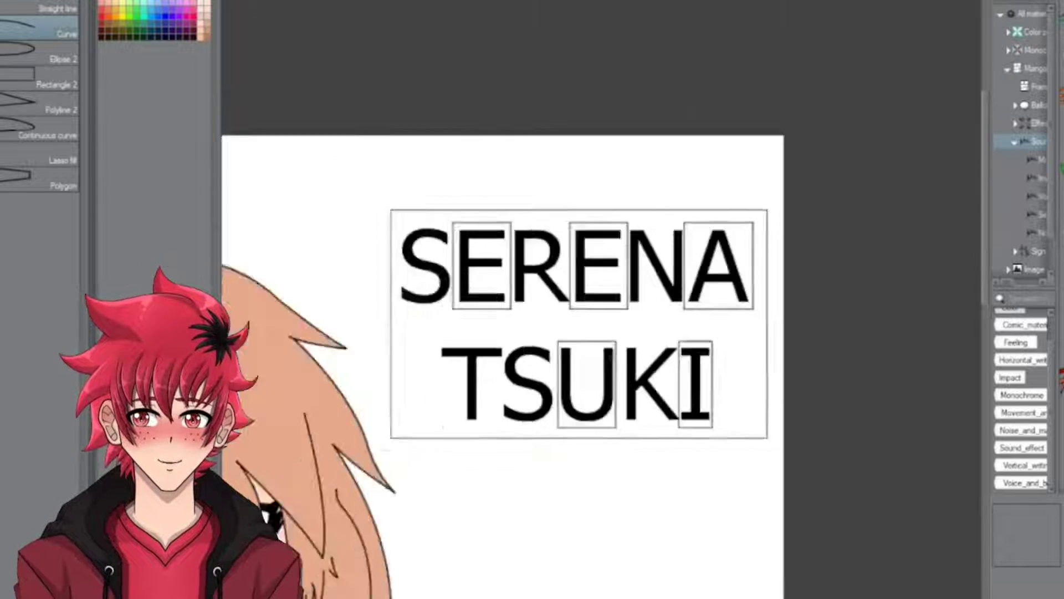
Fill the name frame's background around the letter boxes with red
scroll(586, 408, up, 1)
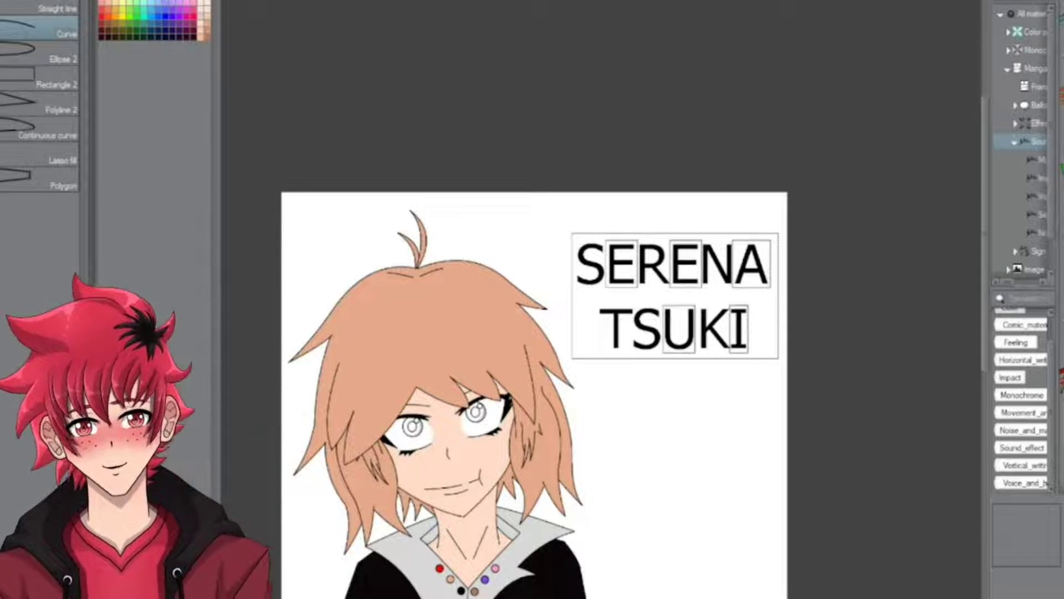
key(g)
click(654, 291)
scroll(668, 293, up, 4)
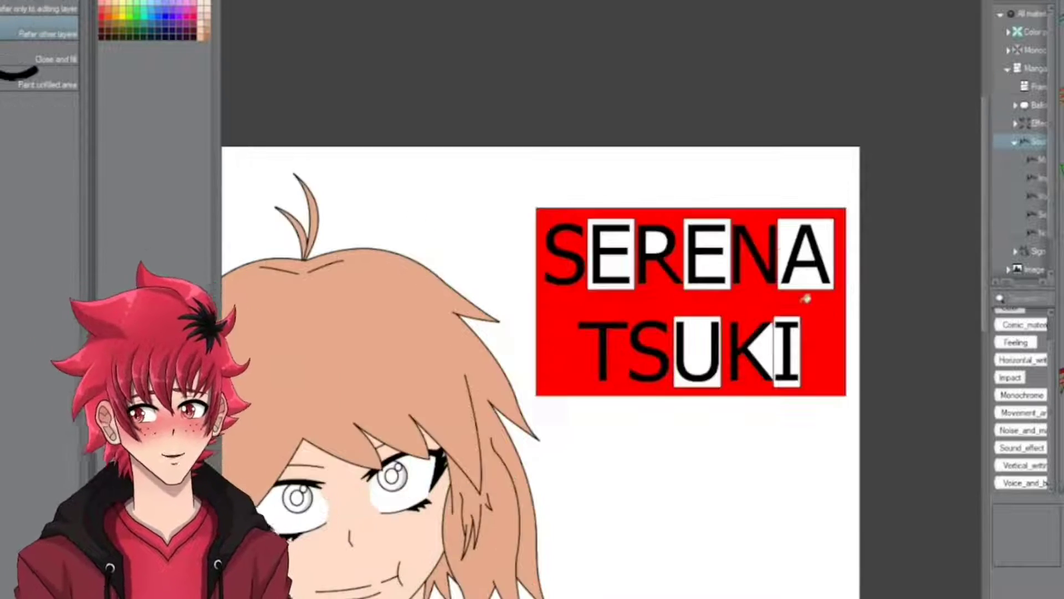
scroll(761, 203, down, 3)
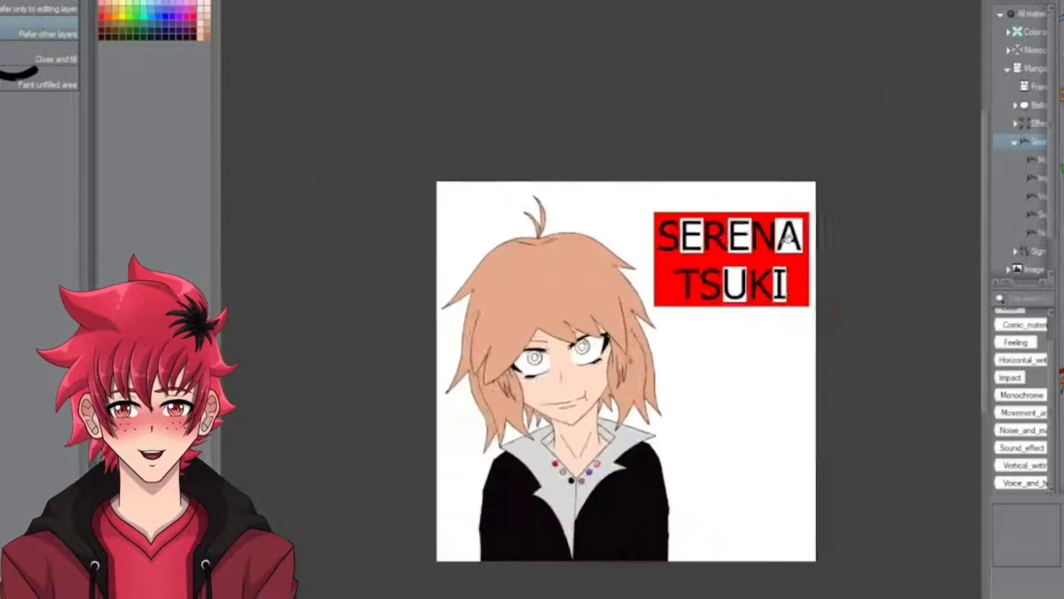
scroll(767, 356, up, 2)
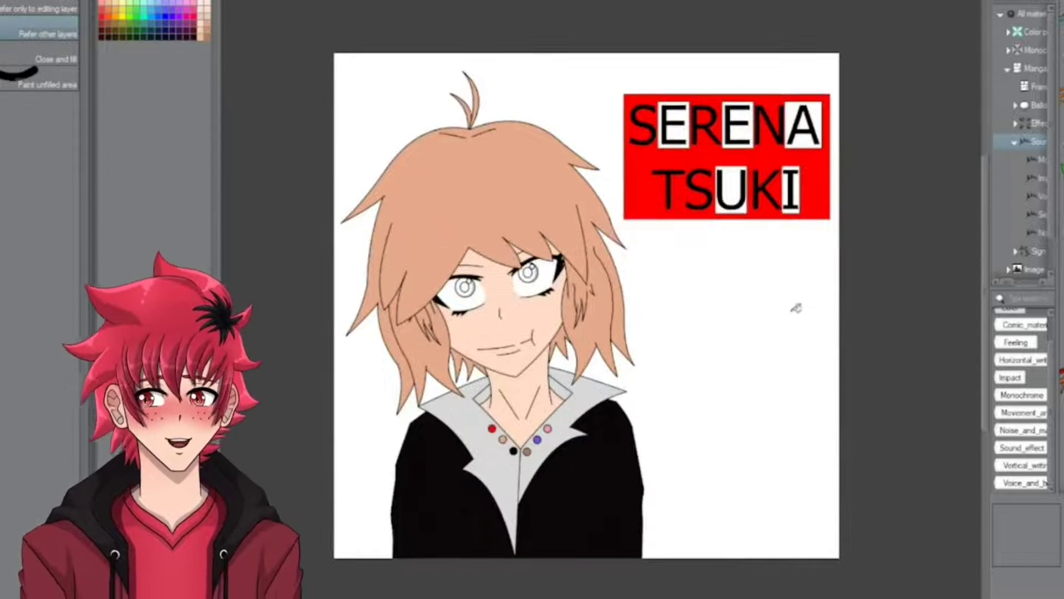
scroll(639, 298, down, 2)
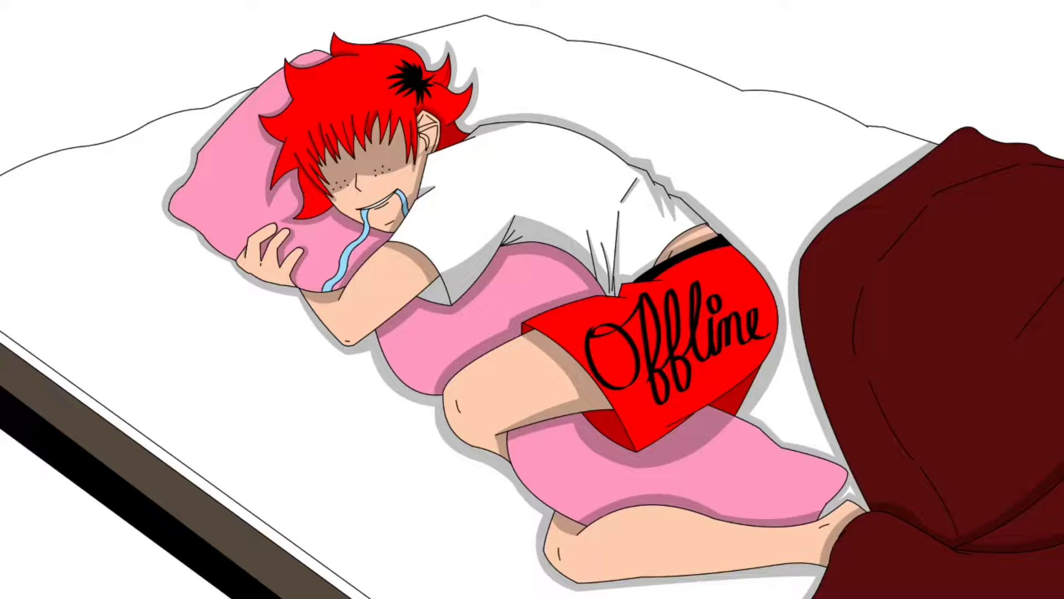